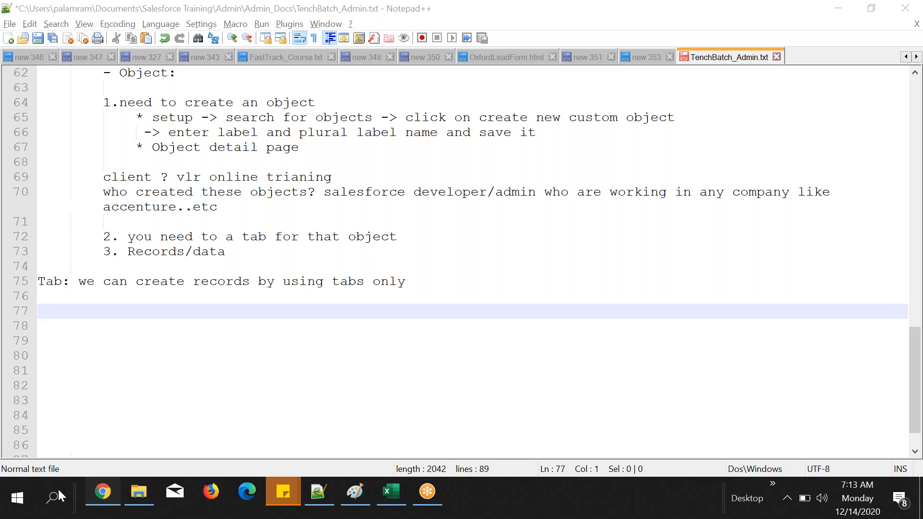
# Step: Switch to Chrome and try to log in to Salesforce with the saved username and the account password
pyautogui.click(103, 491)
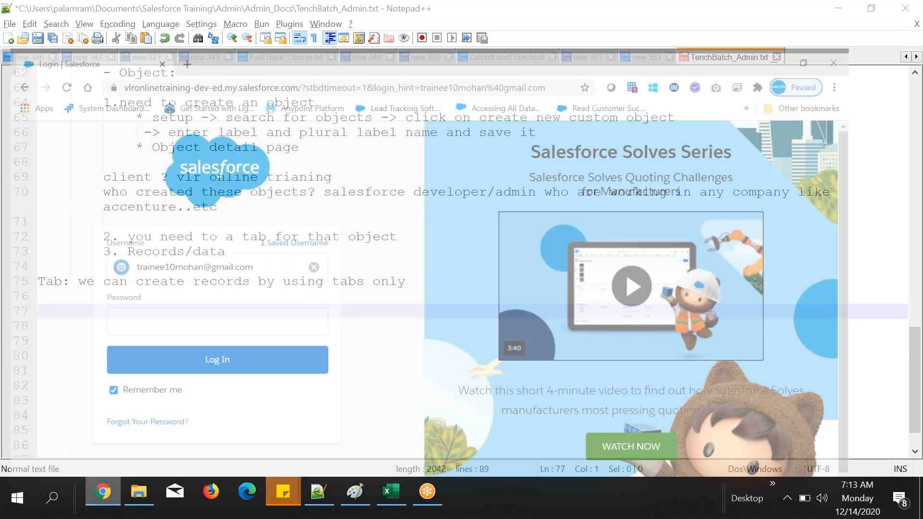
pyautogui.click(291, 304)
pyautogui.write('********')
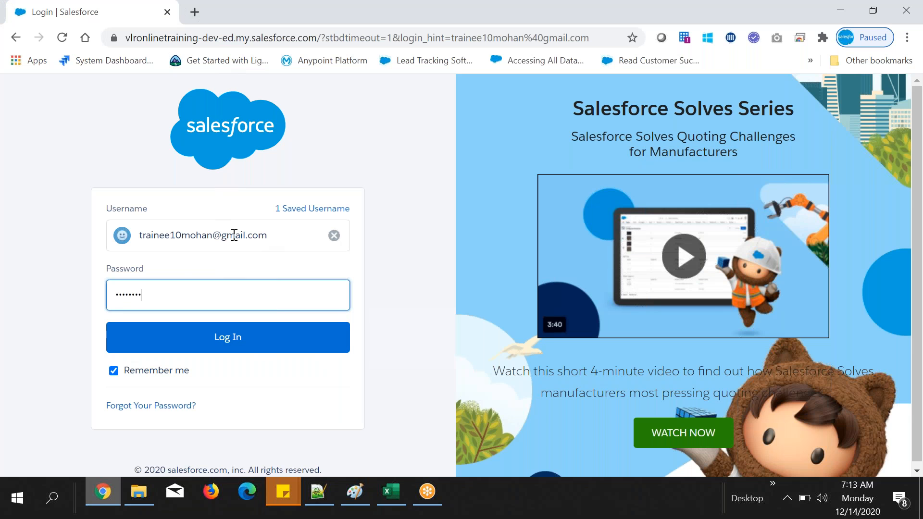
pyautogui.click(203, 345)
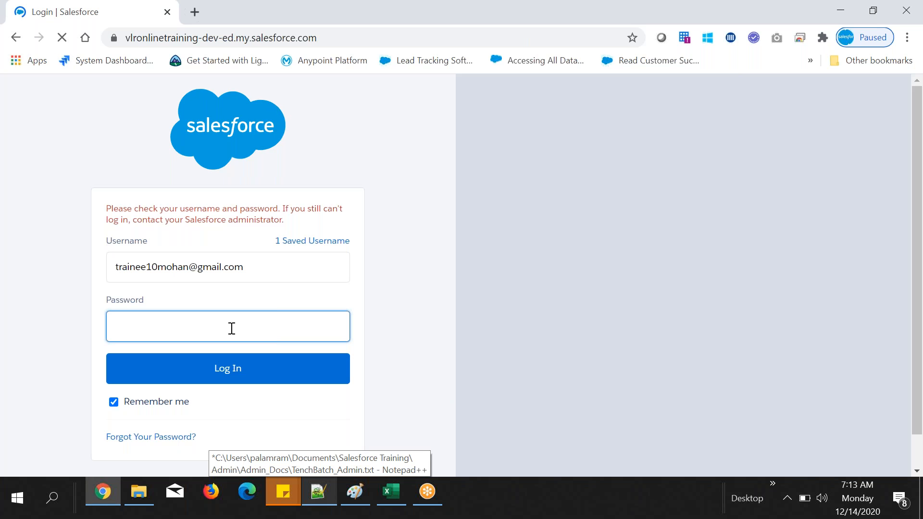
pyautogui.write('*')
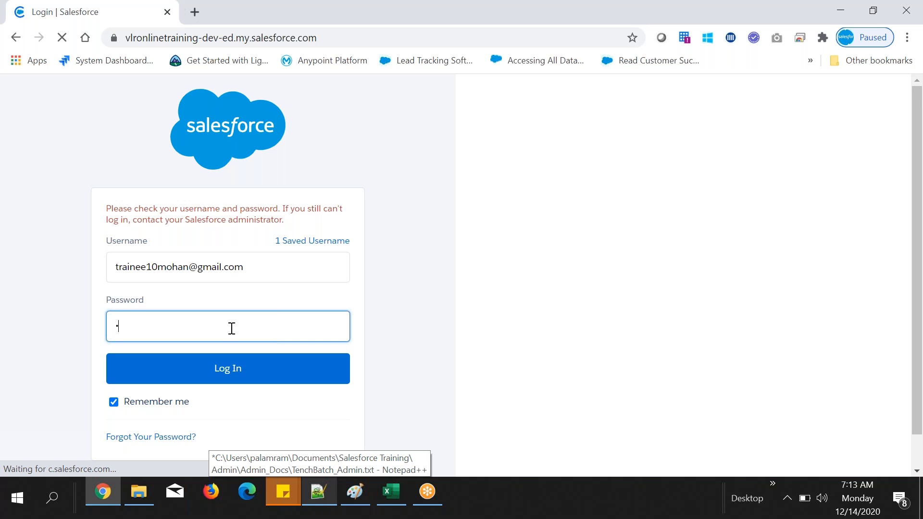
pyautogui.write('*********')
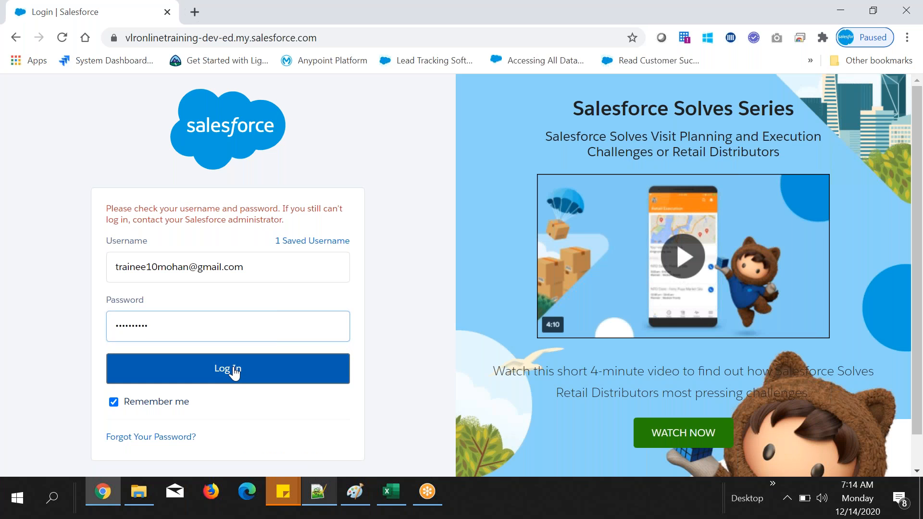
pyautogui.click(235, 373)
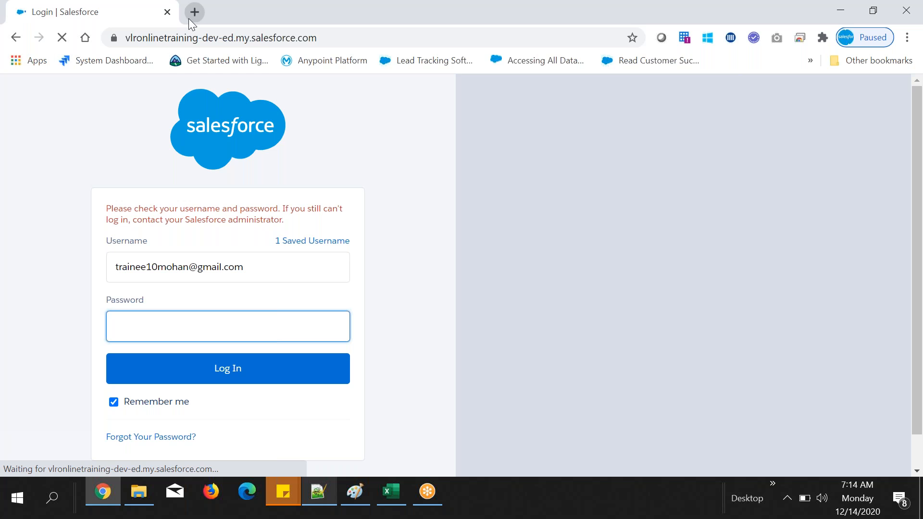
# Step: Re-enter the account password and log in to Salesforce
pyautogui.write('********')
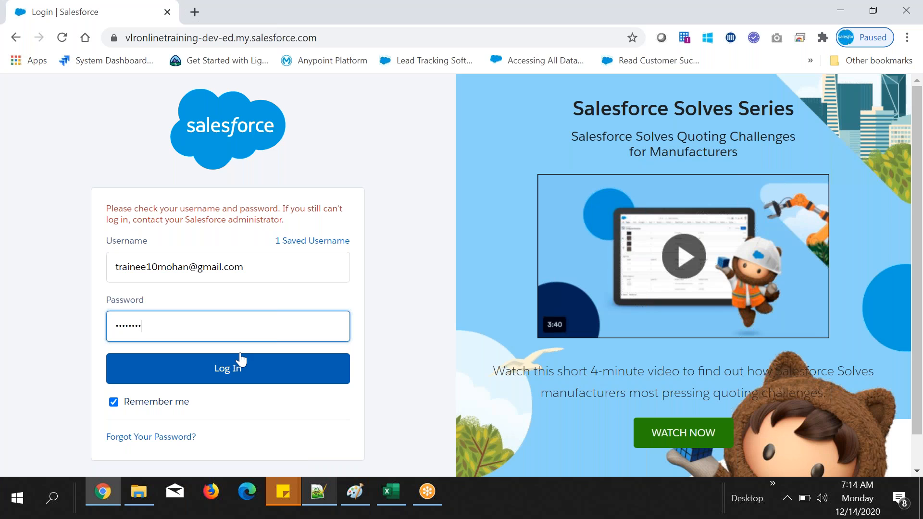
pyautogui.click(266, 368)
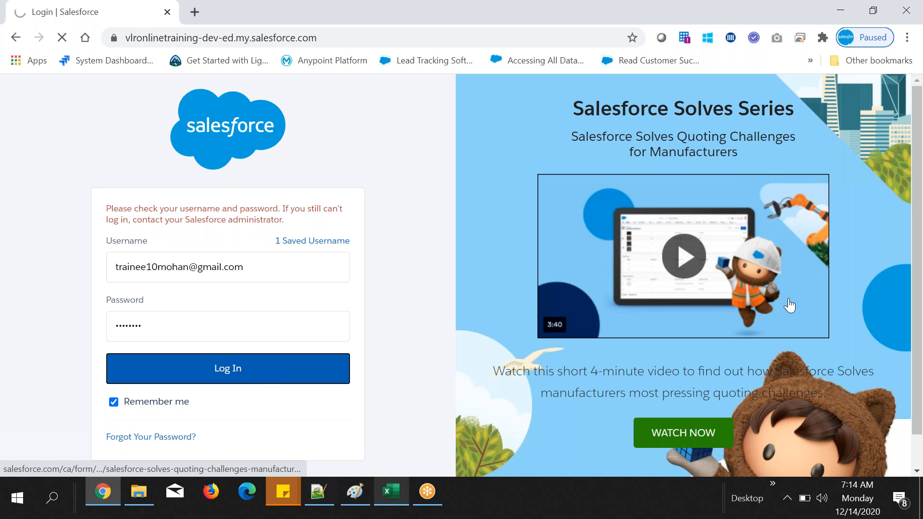
pyautogui.click(921, 60)
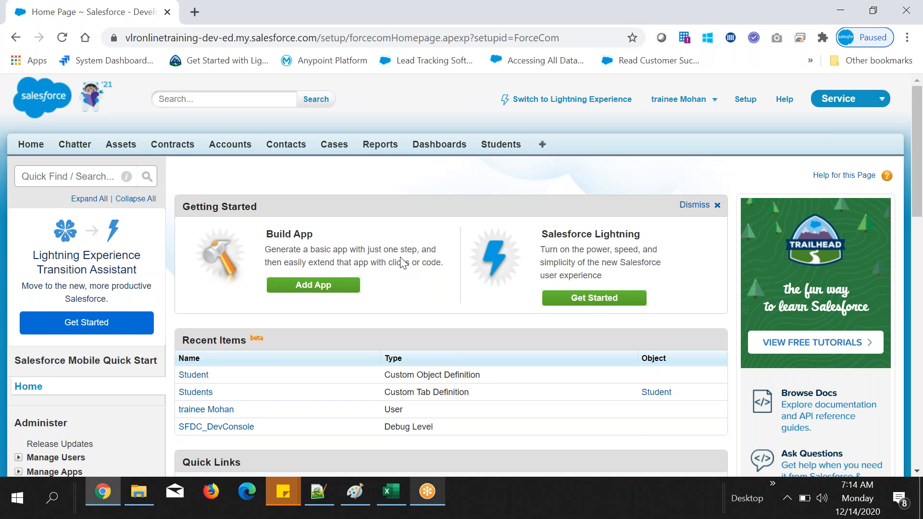
# Step: Open the first student's record from the All view of the Students object
pyautogui.scroll(-1, 403, 262)
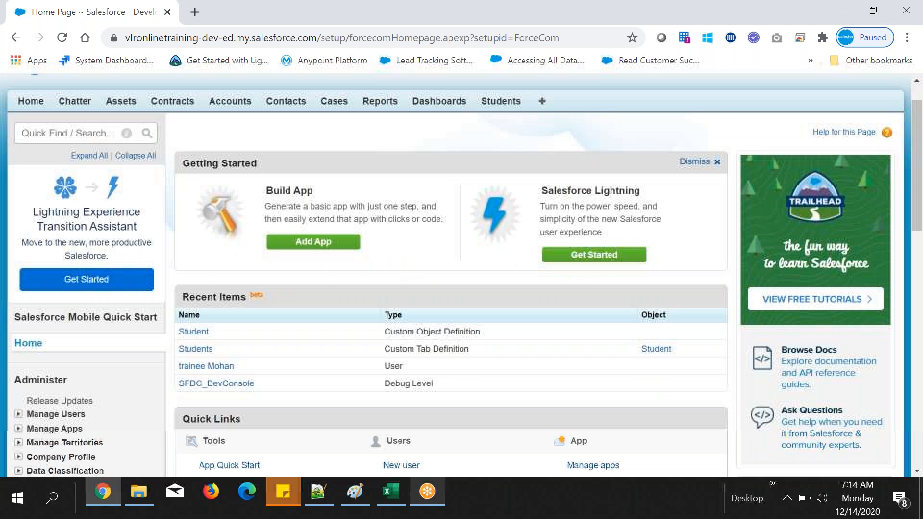
pyautogui.scroll(1, 489, 153)
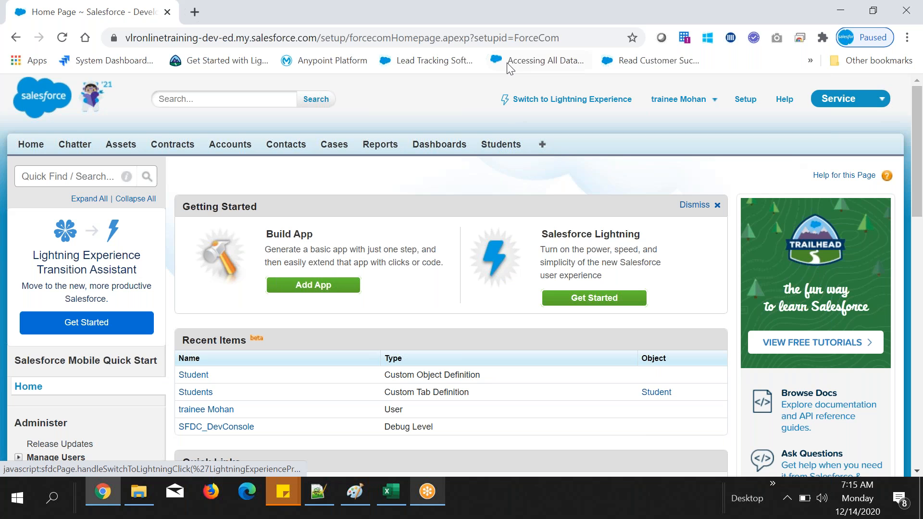
pyautogui.click(488, 145)
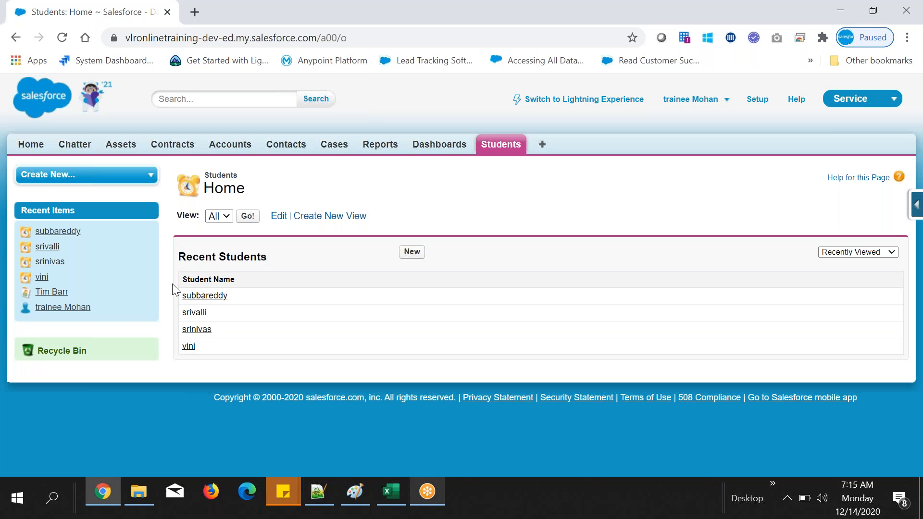
pyautogui.moveTo(199, 348); pyautogui.dragTo(183, 295)
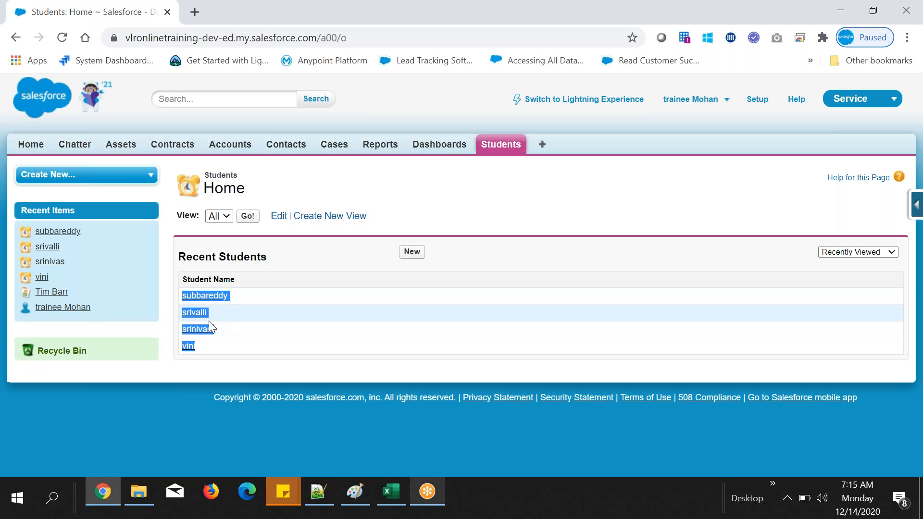
pyautogui.click(282, 256)
pyautogui.click(242, 217)
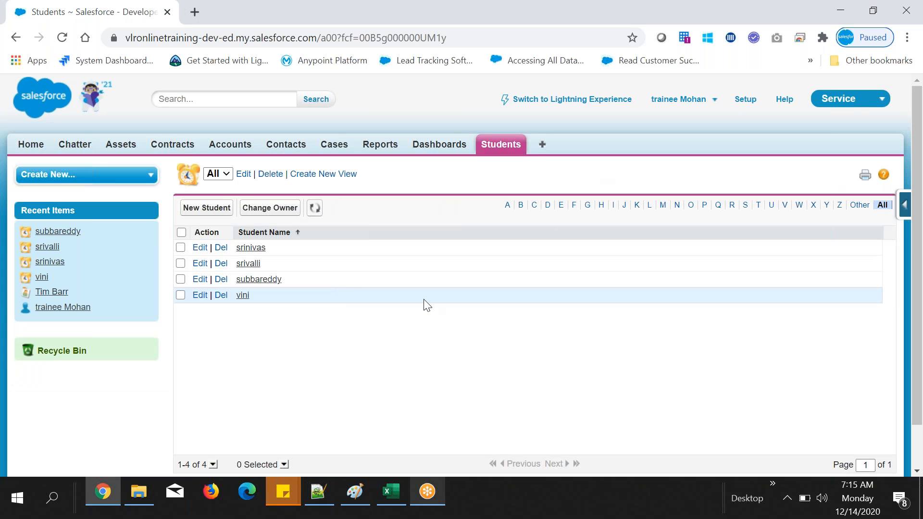
pyautogui.click(252, 248)
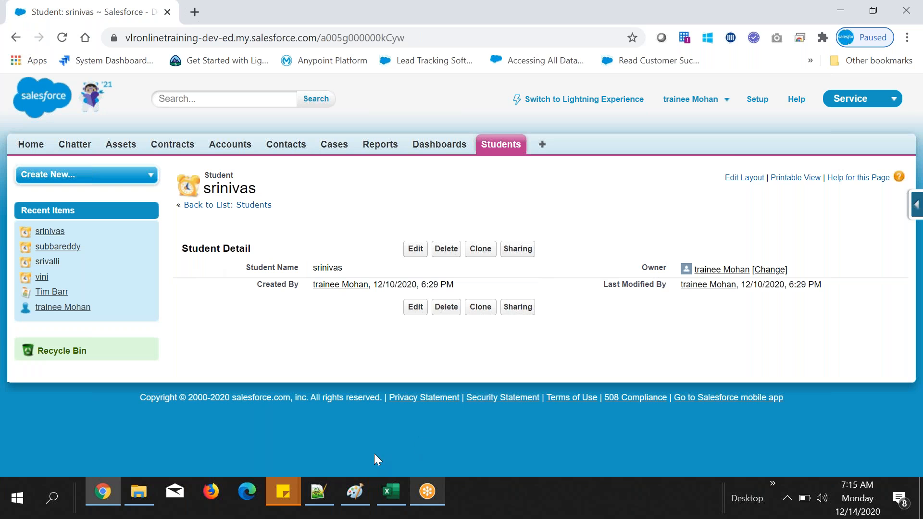
# Step: Switch to Notepad++ and add the line "Record detail page" two lines below the Tab note
pyautogui.click(326, 493)
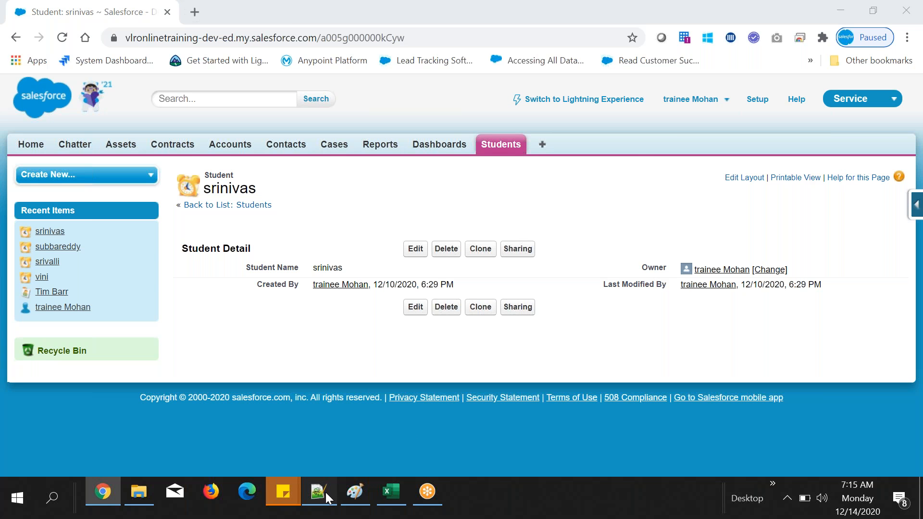
pyautogui.write('Re')
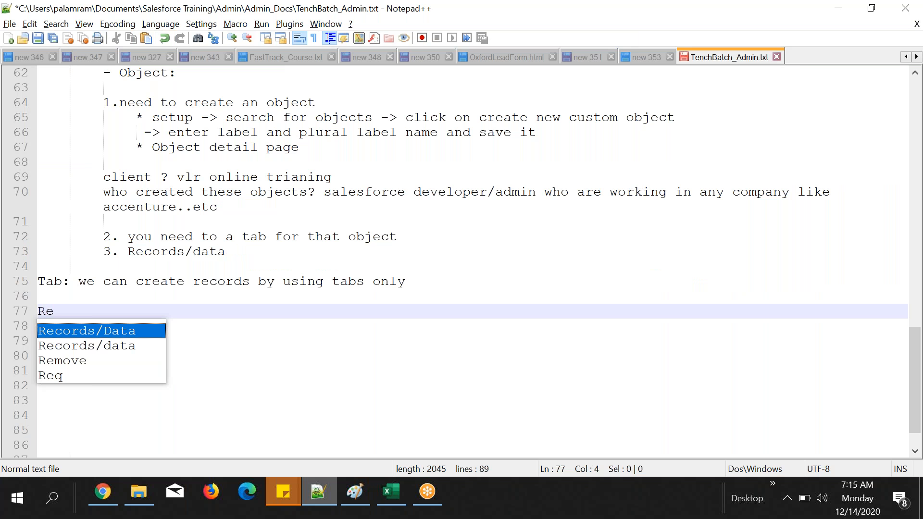
pyautogui.write('cord dea')
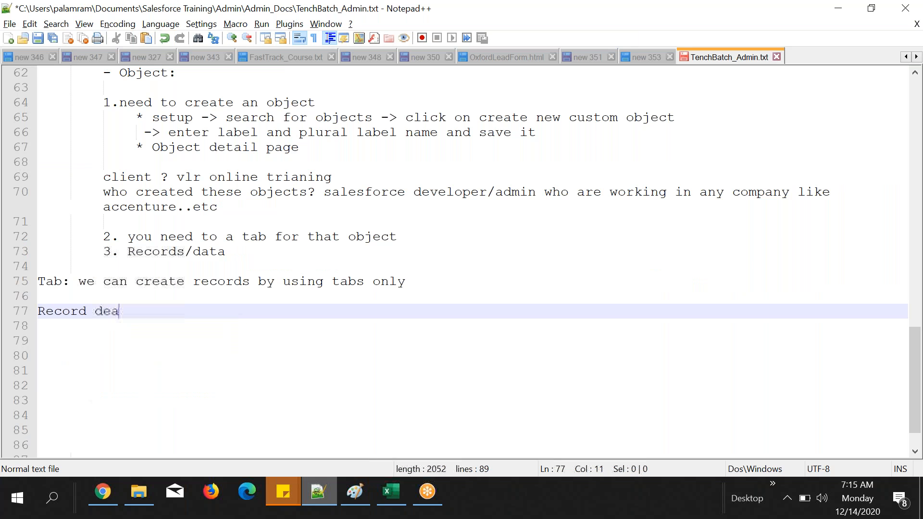
pyautogui.press('BackSpace')
pyautogui.write('ta')
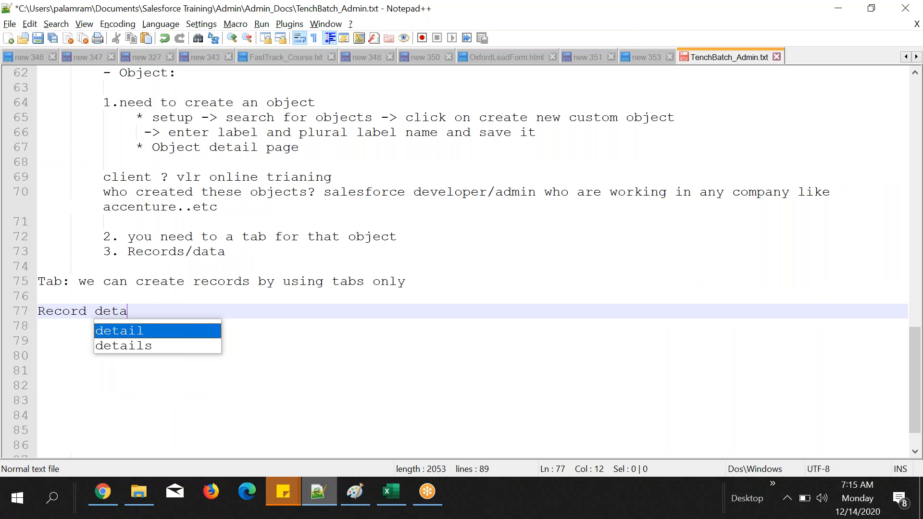
pyautogui.write('il page')
# Step: Switch back to Chrome, add a surname to the open record's Student Name, and save the record
pyautogui.hotkey('alt', 'Tab')
pyautogui.moveTo(262, 268); pyautogui.dragTo(356, 270)
pyautogui.click(587, 204)
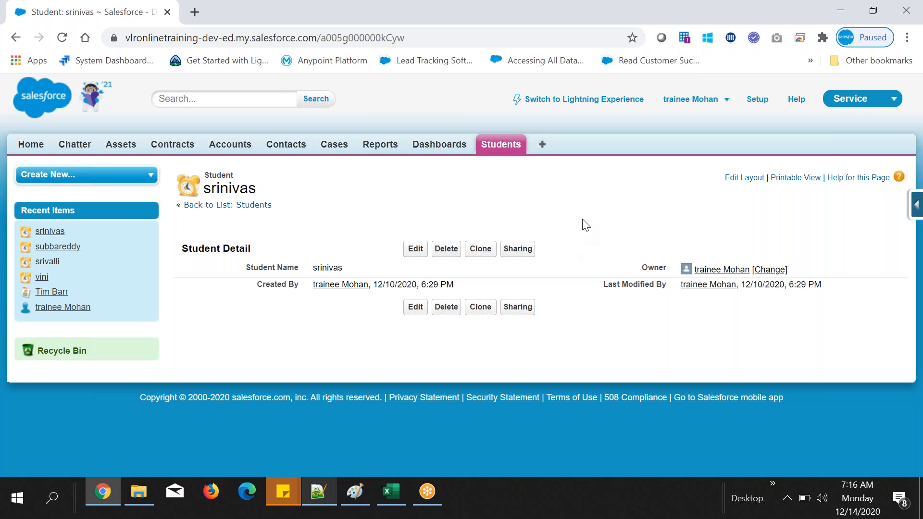
pyautogui.click(412, 248)
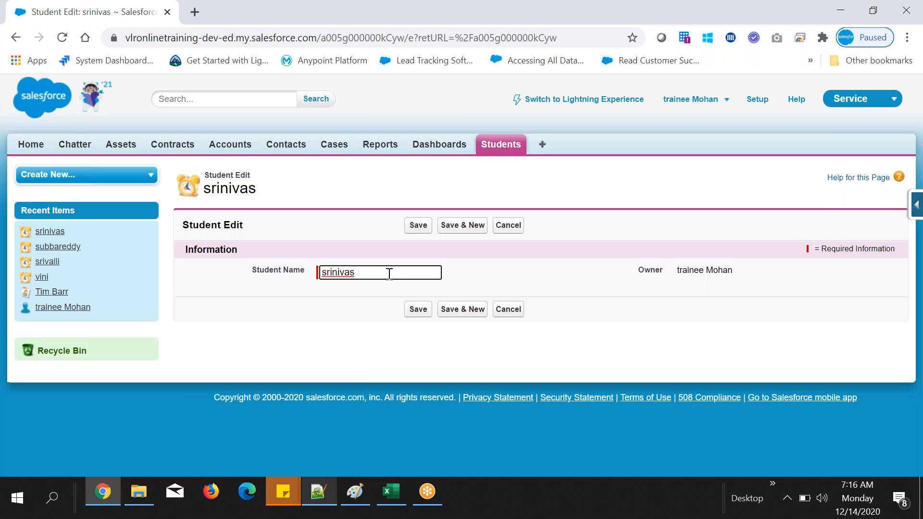
pyautogui.write('Mohan')
pyautogui.click(418, 225)
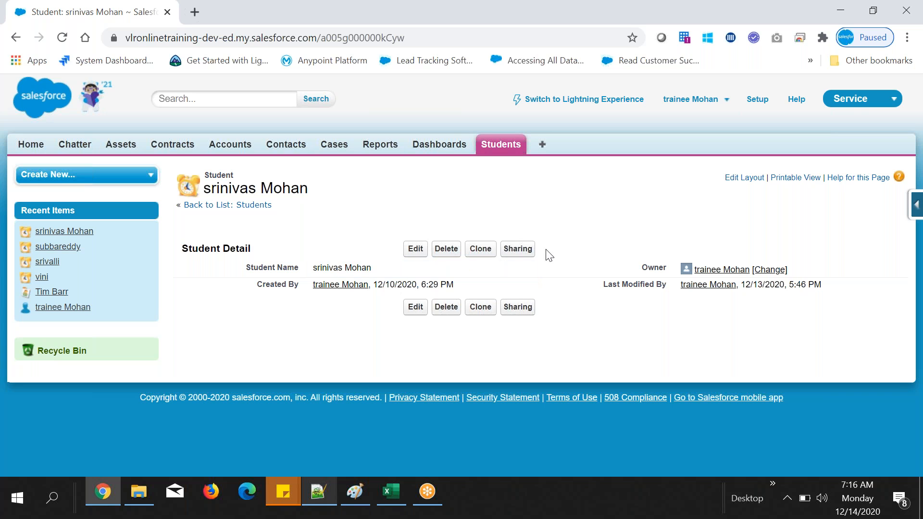
# Step: Delete the edited student record and check the remaining entries under Recent Students
pyautogui.click(445, 247)
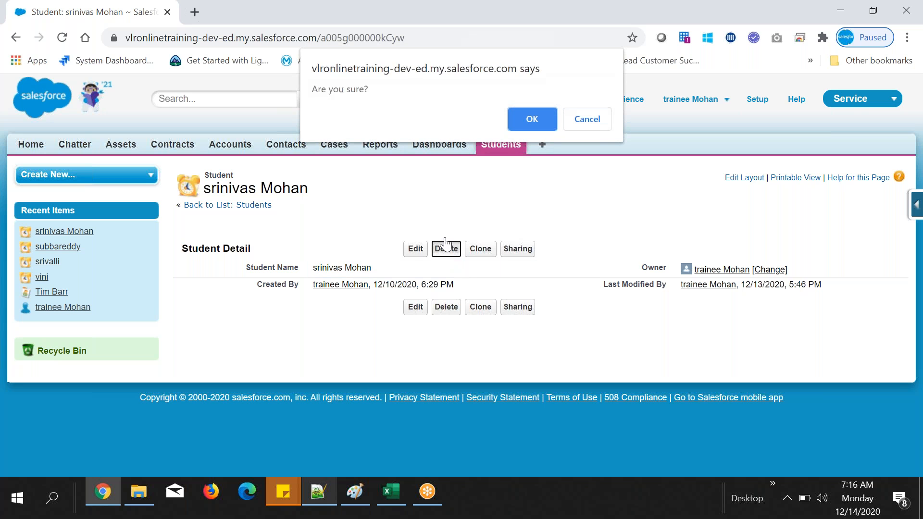
pyautogui.click(525, 126)
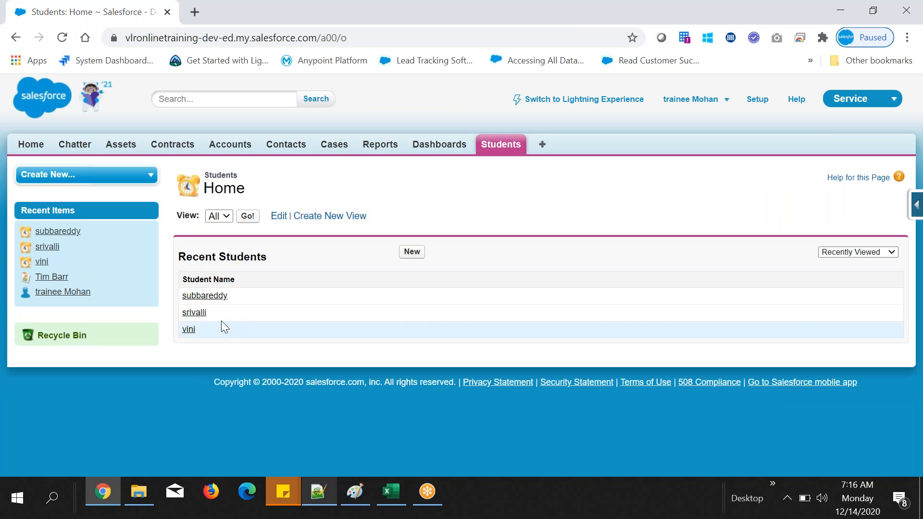
pyautogui.moveTo(207, 325); pyautogui.dragTo(186, 299)
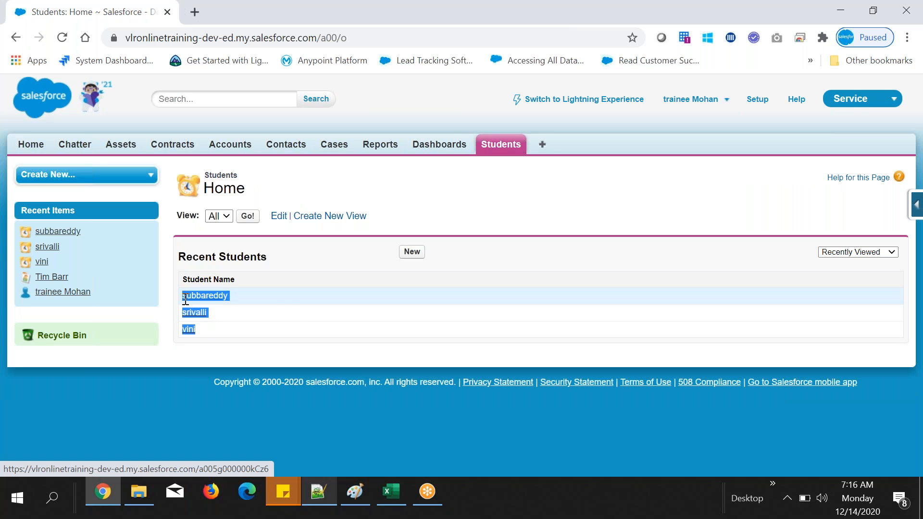
pyautogui.click(292, 307)
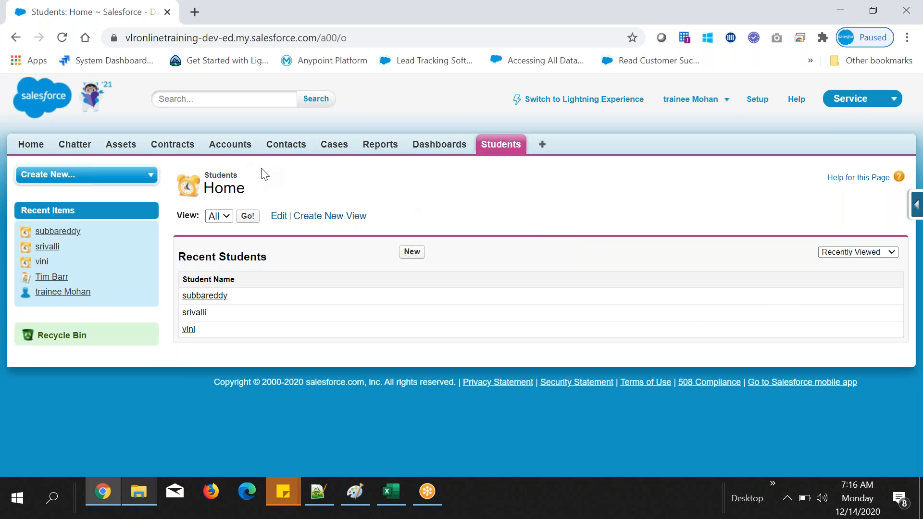
# Step: Open the Recycle Bin and examine the type and deleted-by details of the deleted student record
pyautogui.moveTo(99, 336); pyautogui.dragTo(22, 336)
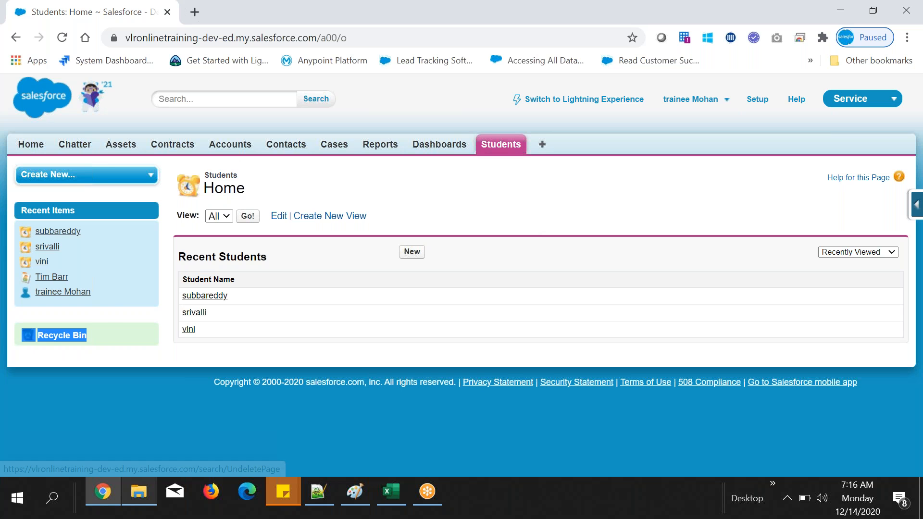
pyautogui.click(108, 337)
pyautogui.click(58, 336)
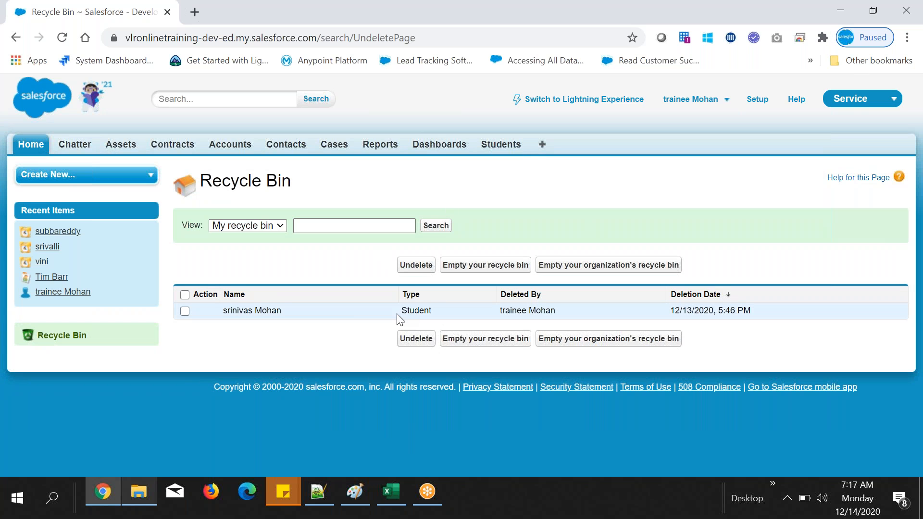
pyautogui.moveTo(401, 310); pyautogui.dragTo(542, 310)
pyautogui.click(563, 308)
# Step: Switch to Notepad++ and add the heading "Recycle bin:" directly below the "Record detail page" line
pyautogui.click(321, 489)
pyautogui.write('Recycle bind')
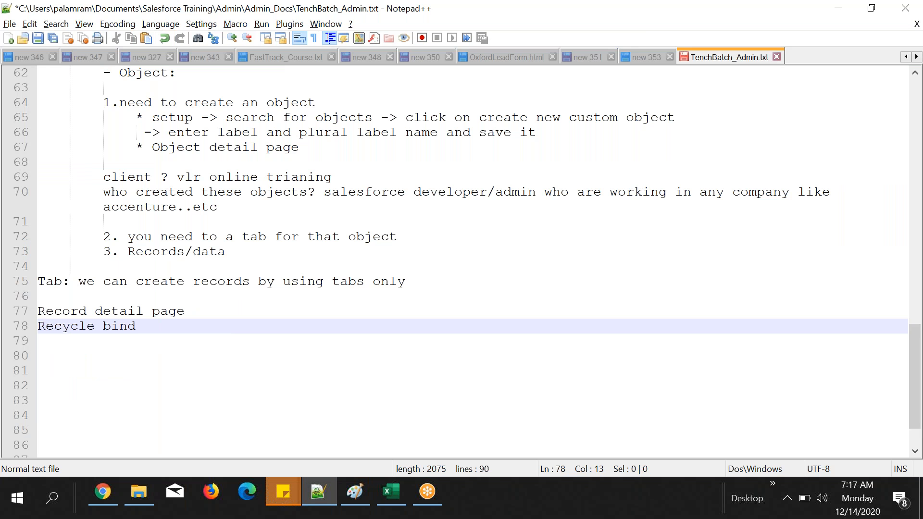
pyautogui.press('BackSpace')
pyautogui.write(':')
pyautogui.press('Return')
# Step: Under the recycle bin heading, write the indented note "only deleted records will be moved to recycle bin"
pyautogui.press('Tab')
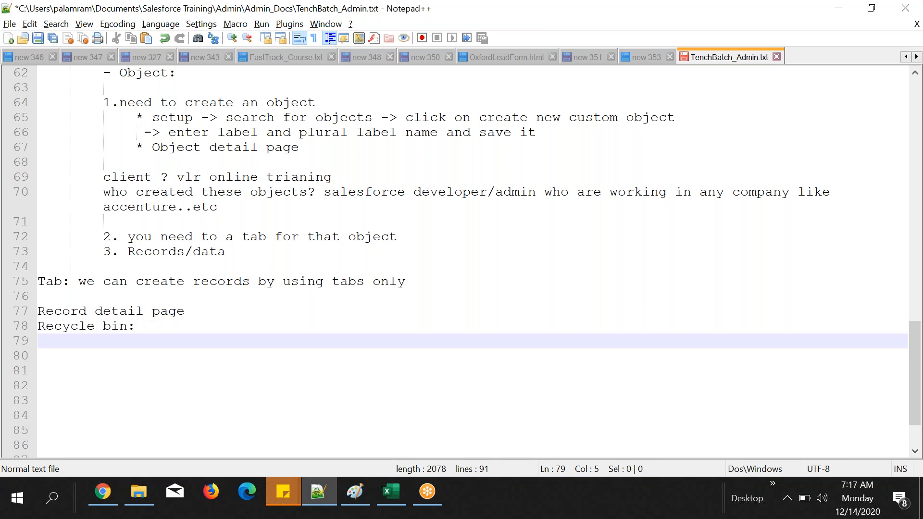
pyautogui.write('d')
pyautogui.press('BackSpace')
pyautogui.write('anly ')
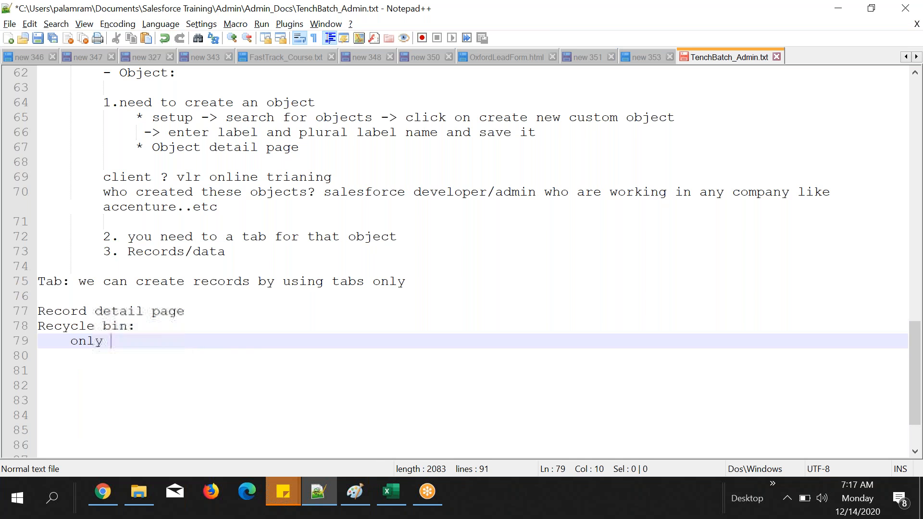
pyautogui.write('deleted records ')
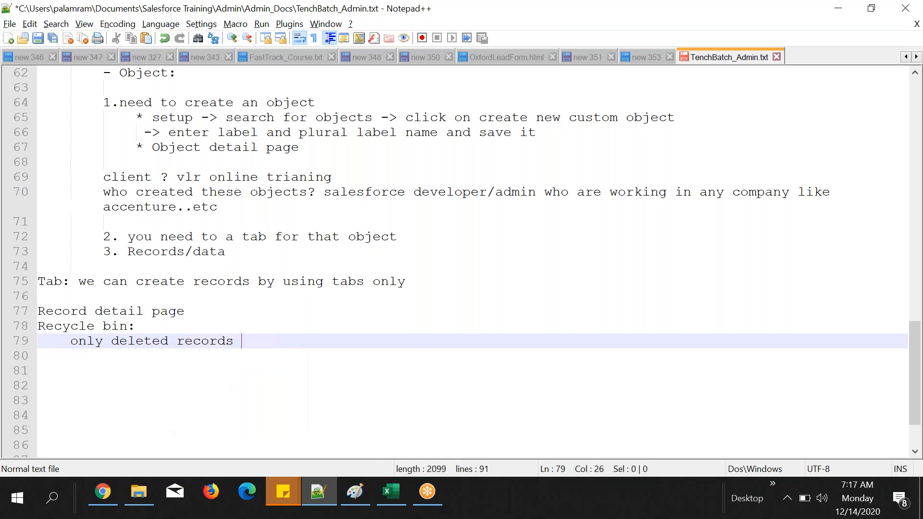
pyautogui.write('will be moved ')
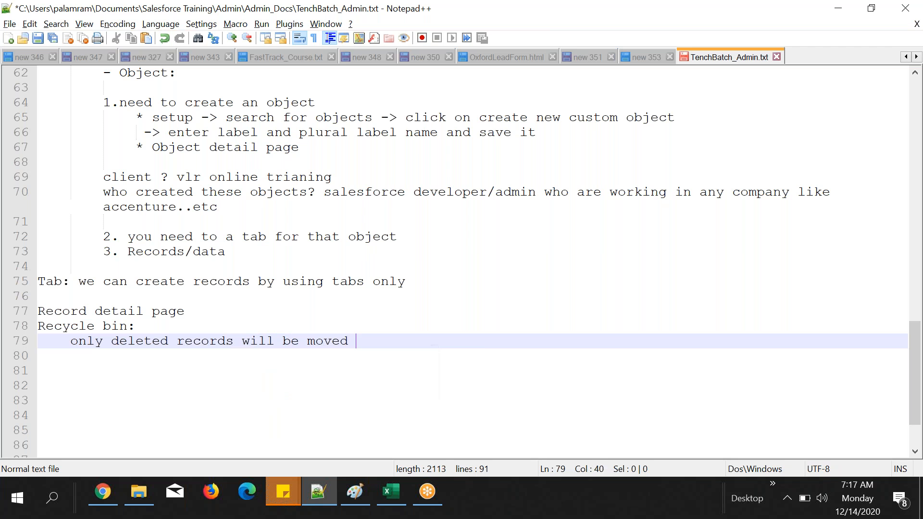
pyautogui.write('to recycle bin. and ')
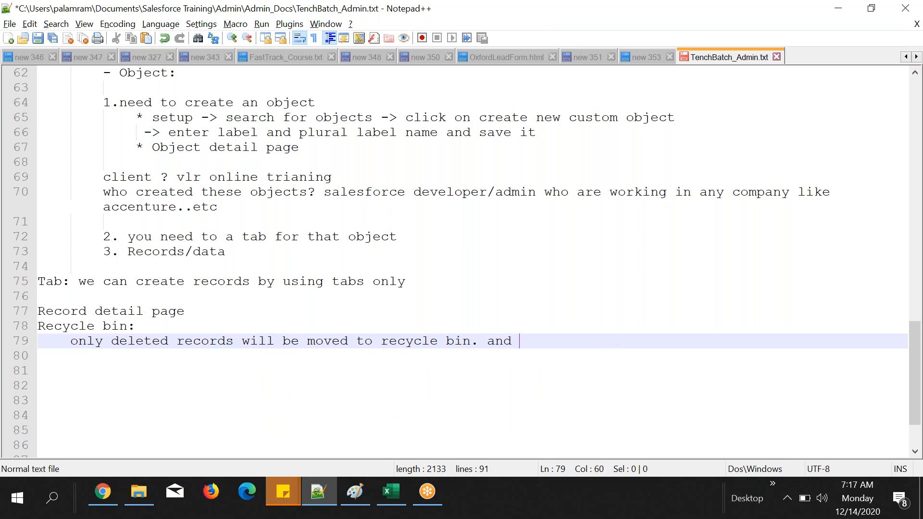
pyautogui.write('here these records will be stayed for 15 days. ')
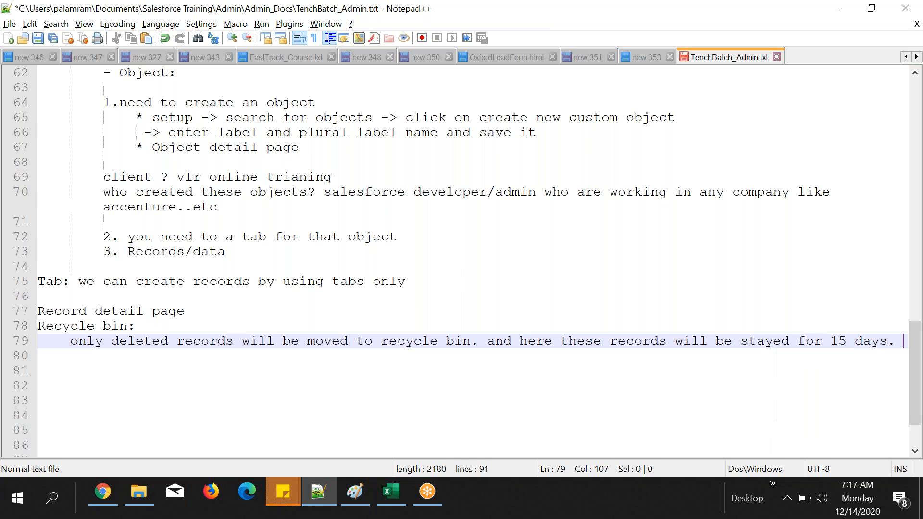
pyautogui.write('after that')
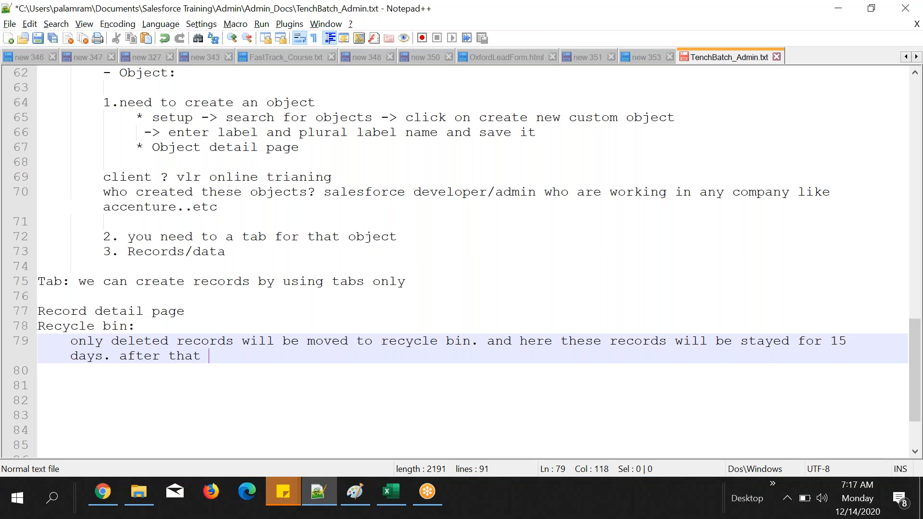
# Step: Finish the recycle bin note with "after that records will be removed from recycle bin." and start a new line below it
pyautogui.write('records will ')
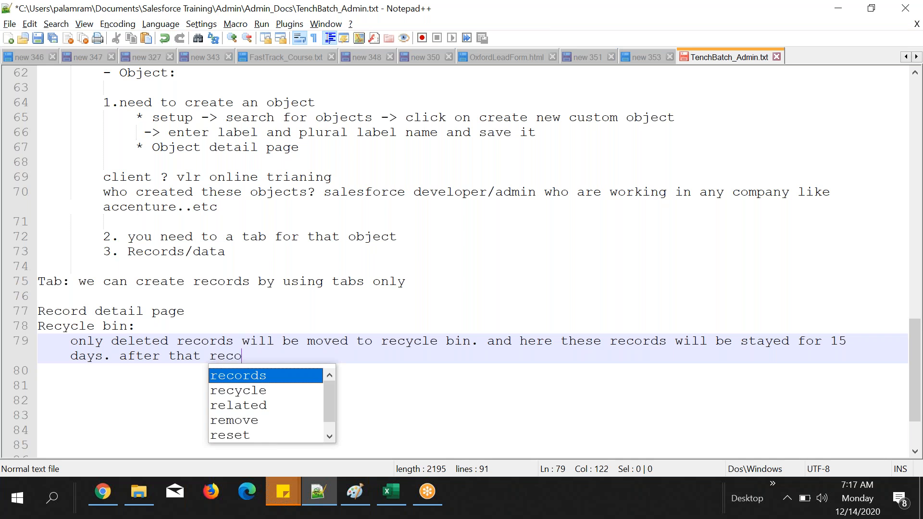
pyautogui.write('be m')
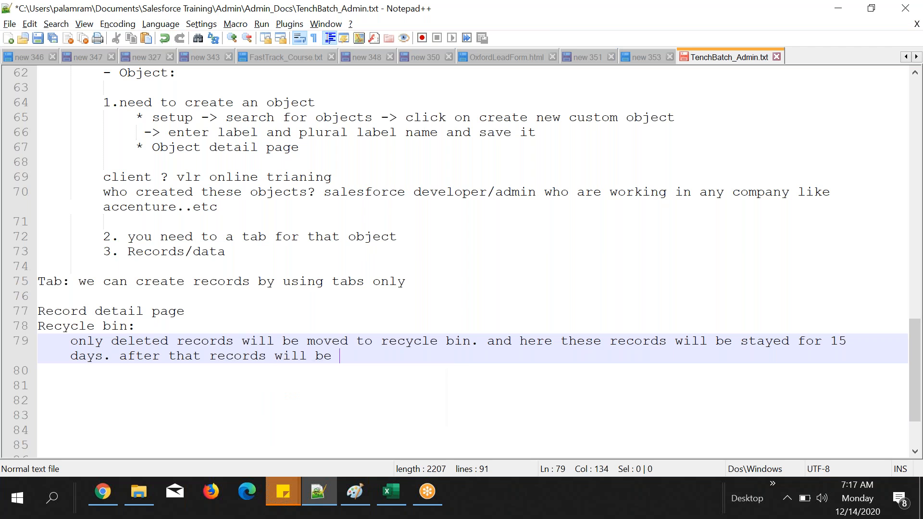
pyautogui.press('BackSpace')
pyautogui.write('removed from er')
pyautogui.press('BackSpace')
pyautogui.press('BackSpace')
pyautogui.write('rec')
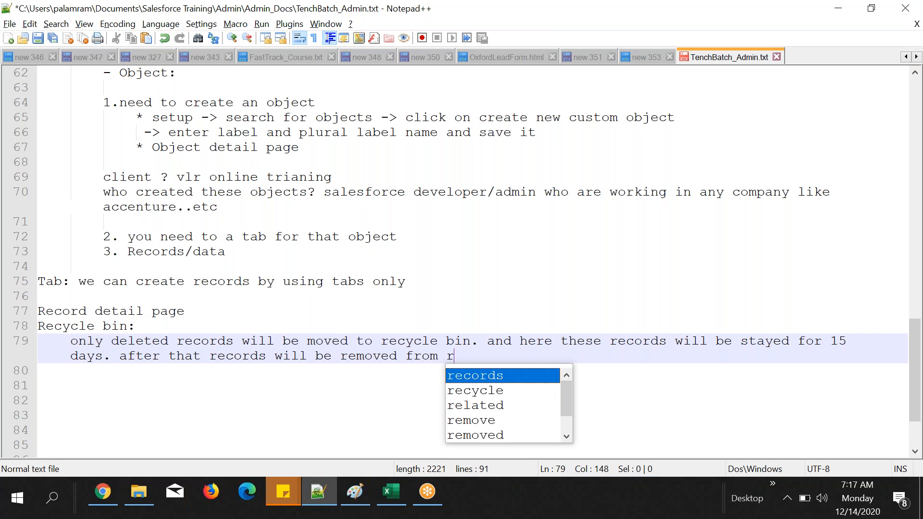
pyautogui.press('Down')
pyautogui.press('Return')
pyautogui.write('bin.')
pyautogui.press('Return')
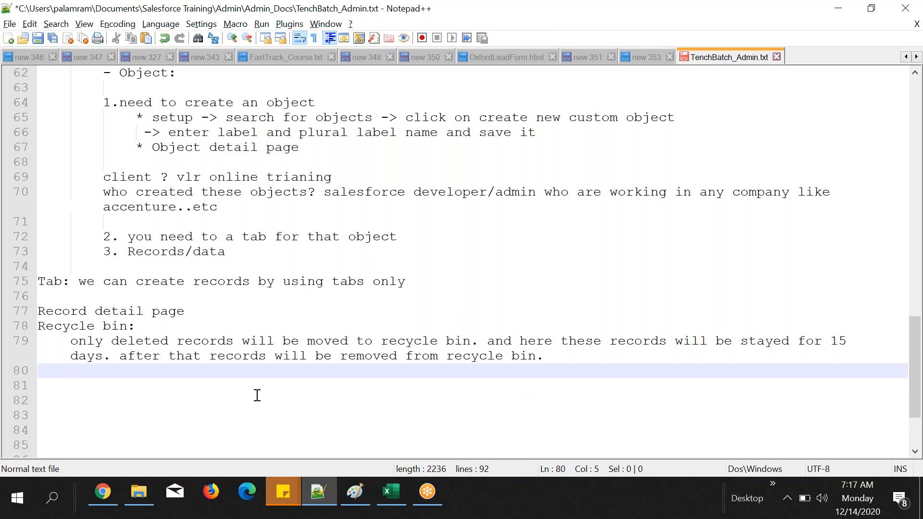
# Step: Switch to Salesforce in Chrome and undelete the deleted student record from the Recycle Bin
pyautogui.click(100, 500)
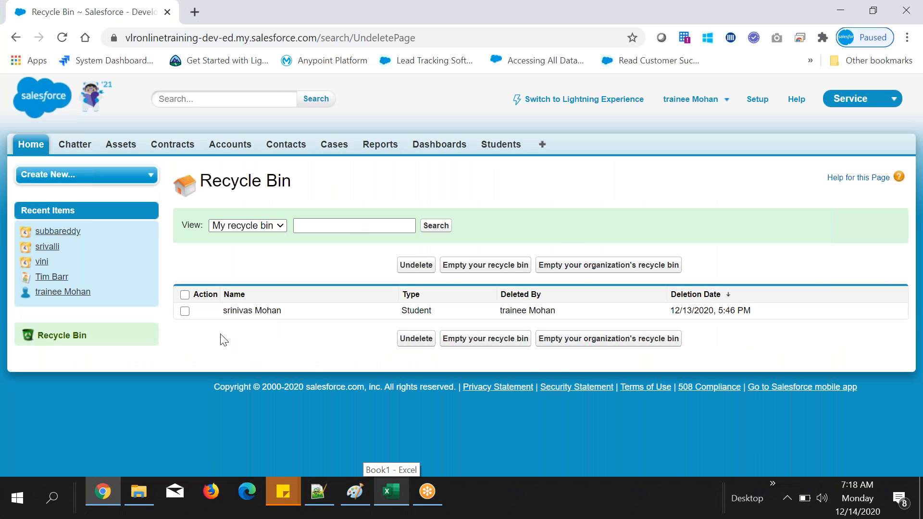
pyautogui.click(184, 311)
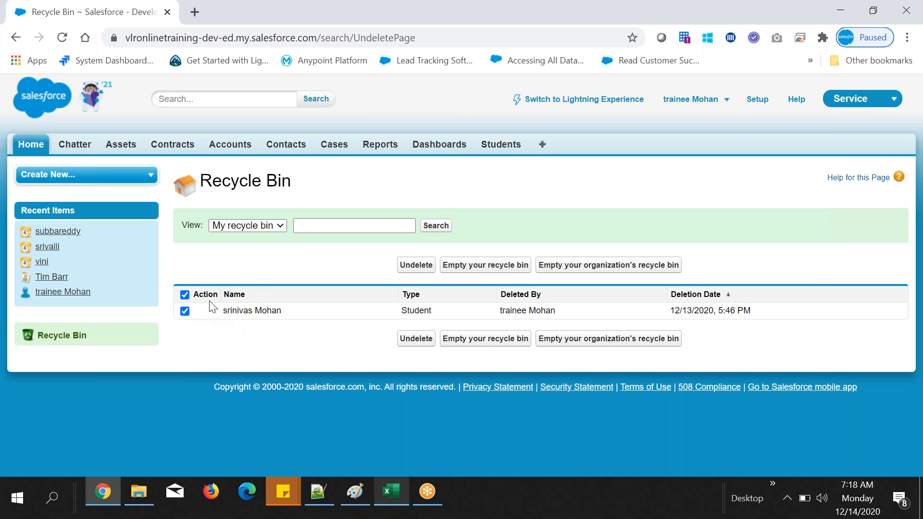
pyautogui.click(413, 268)
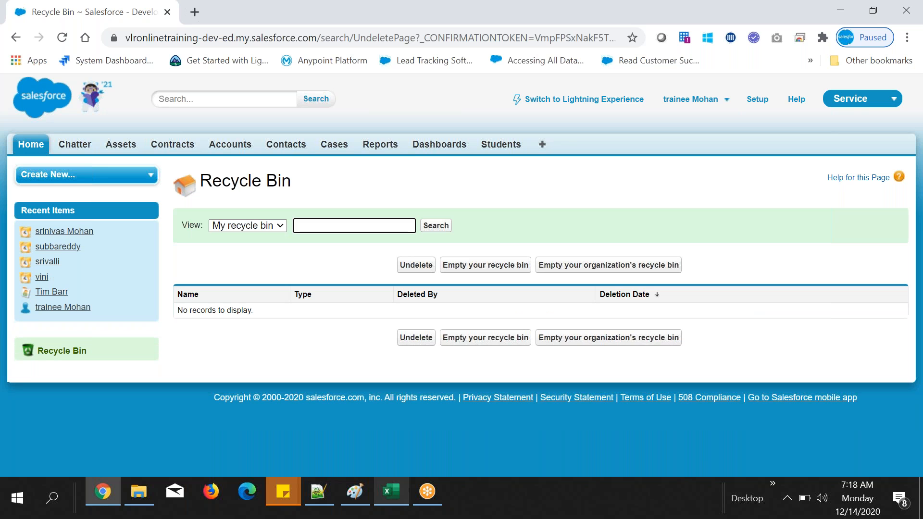
# Step: Go to the Students list and open the restored student's record to check its details
pyautogui.click(501, 144)
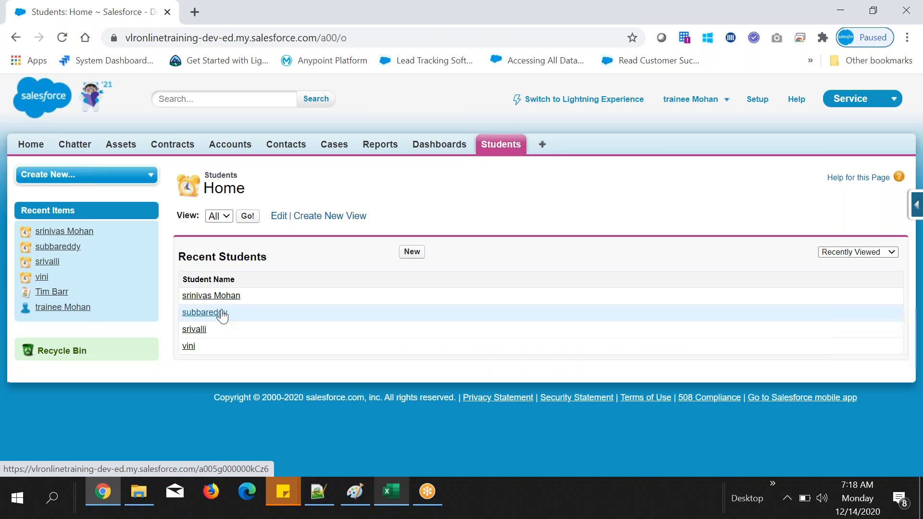
pyautogui.click(230, 298)
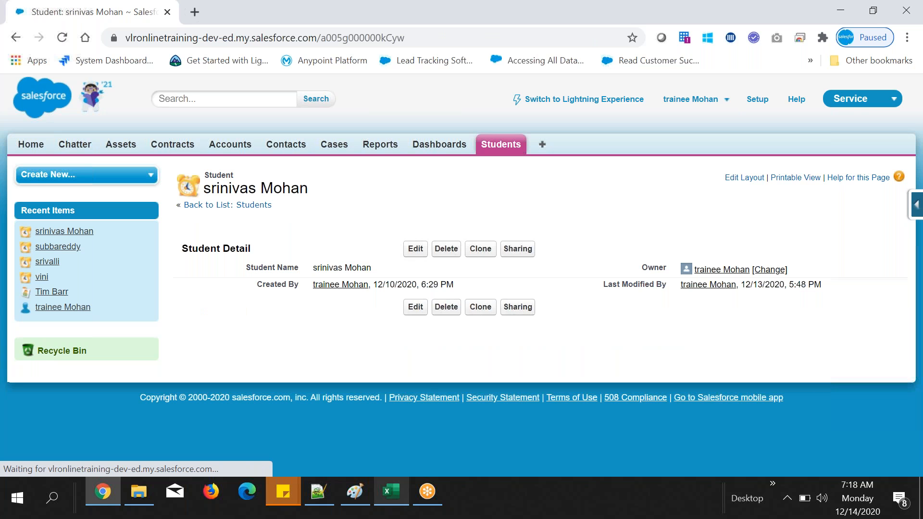
pyautogui.hotkey('alt', 'Tab')
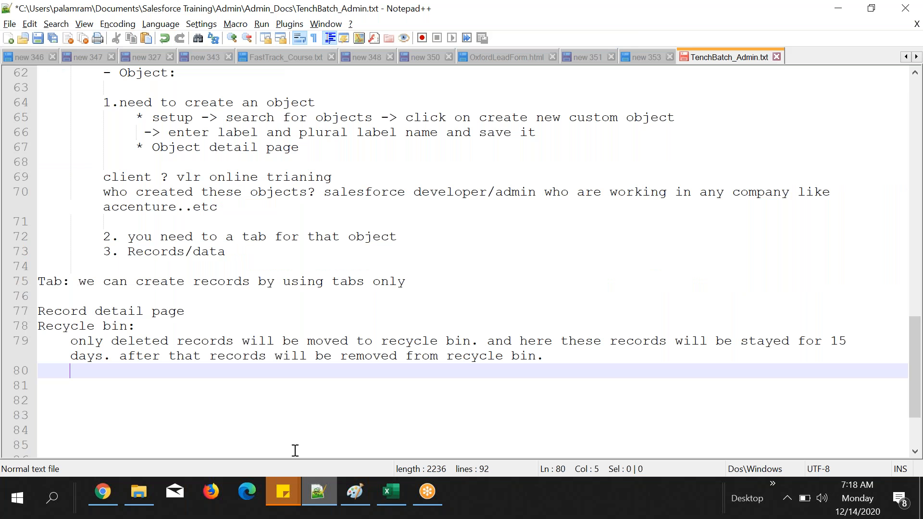
pyautogui.hotkey('alt', 'Tab')
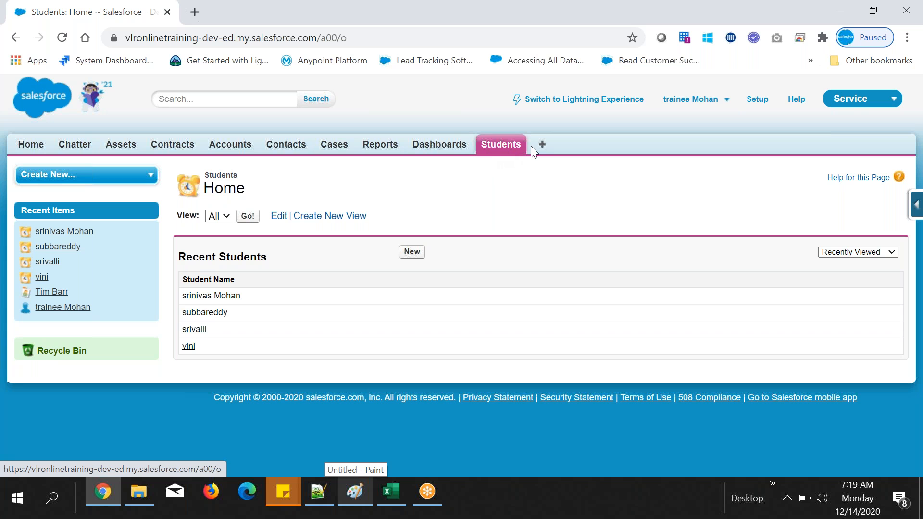
# Step: Switch to Notepad++, put the text after "Tab:" on its own indented "*" line, and add the bullet "* tabname:" below it
pyautogui.click(350, 502)
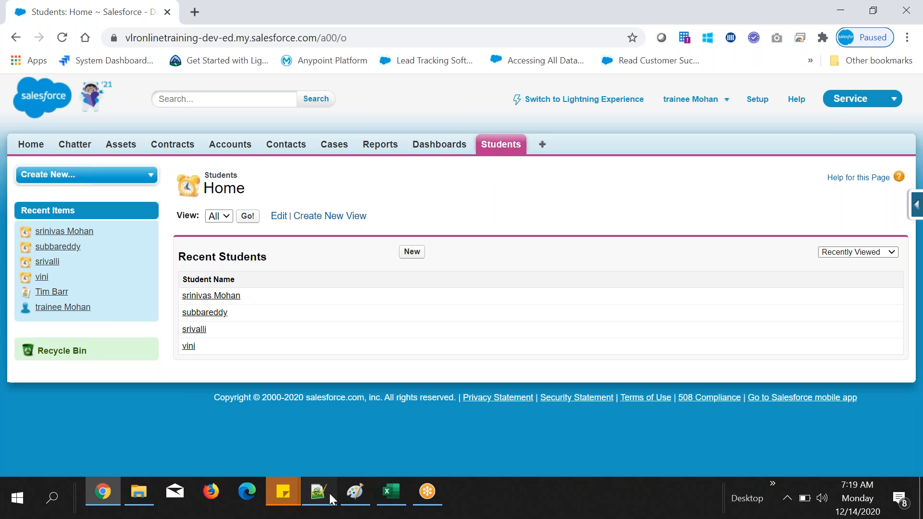
pyautogui.hotkey('alt', 'Tab')
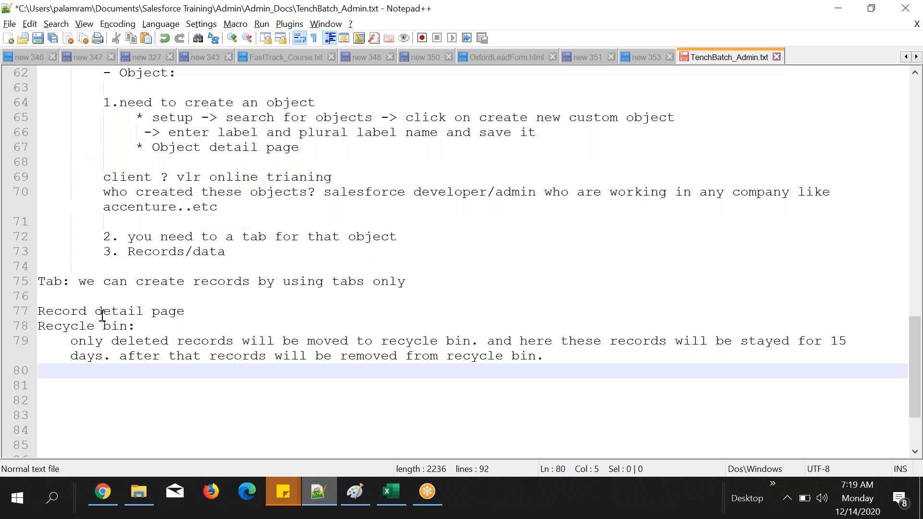
pyautogui.click(79, 282)
pyautogui.press('Return')
pyautogui.press('Tab')
pyautogui.write('*')
pyautogui.press('End')
pyautogui.press('Return')
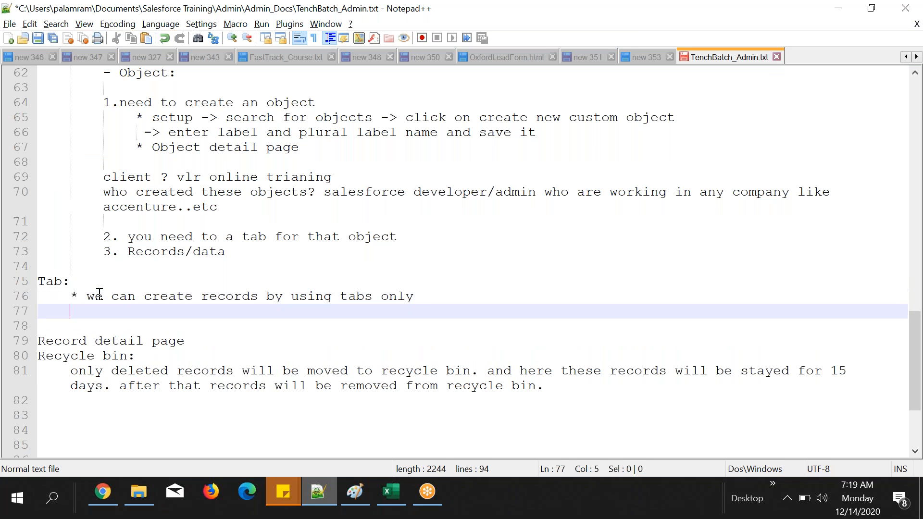
pyautogui.write('* tabname:')
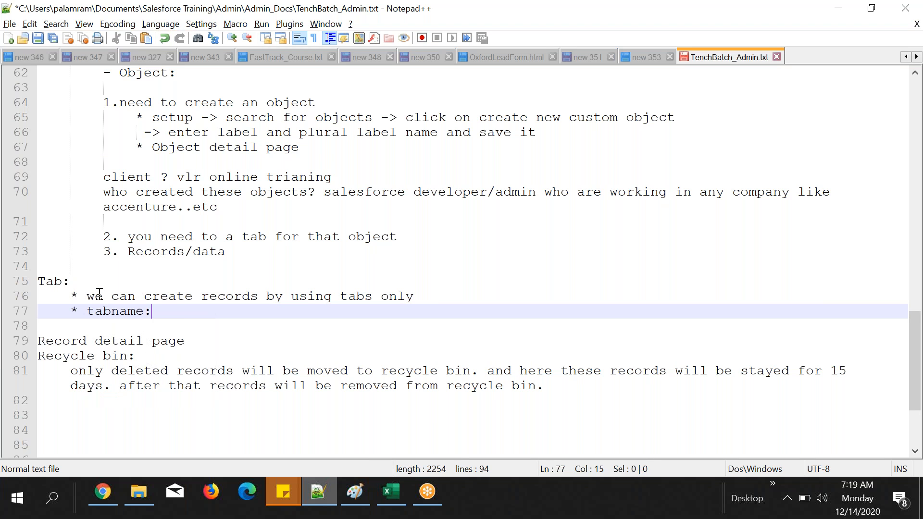
# Step: Switch to Salesforce, open Setup in a new browser tab, search for "objects" and open the Student custom object's detail page
pyautogui.hotkey('alt', 'Tab')
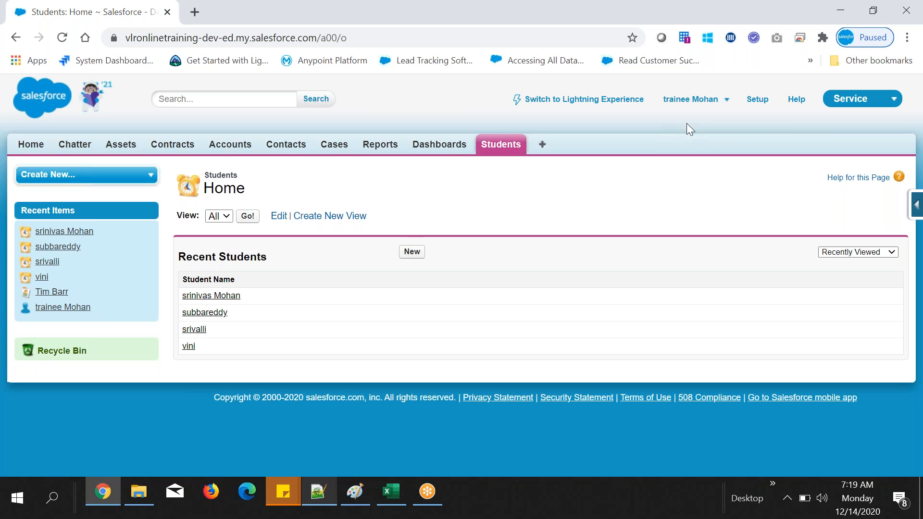
pyautogui.middleClick(755, 103)
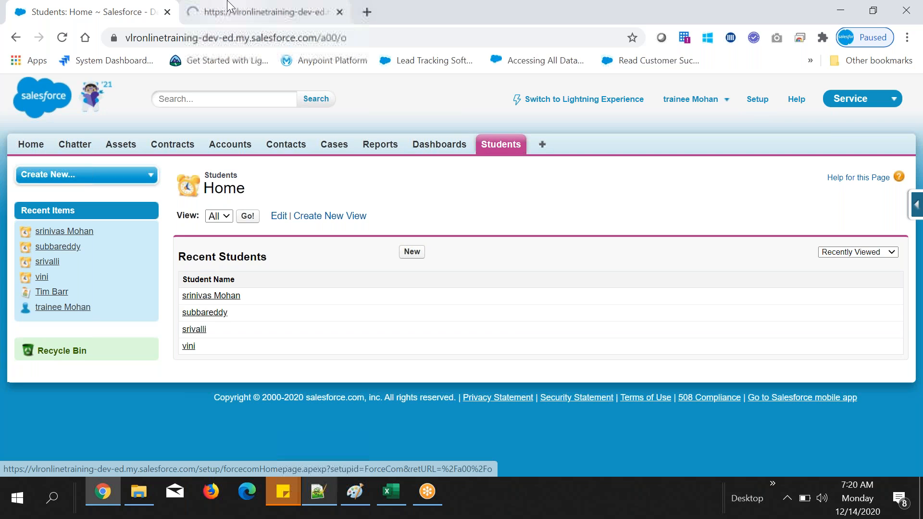
pyautogui.click(229, 6)
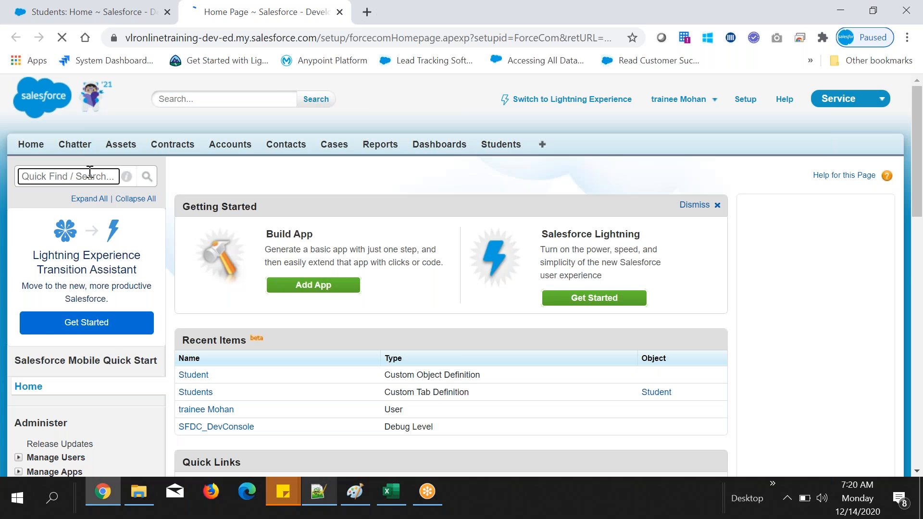
pyautogui.write('objects')
pyautogui.click(56, 325)
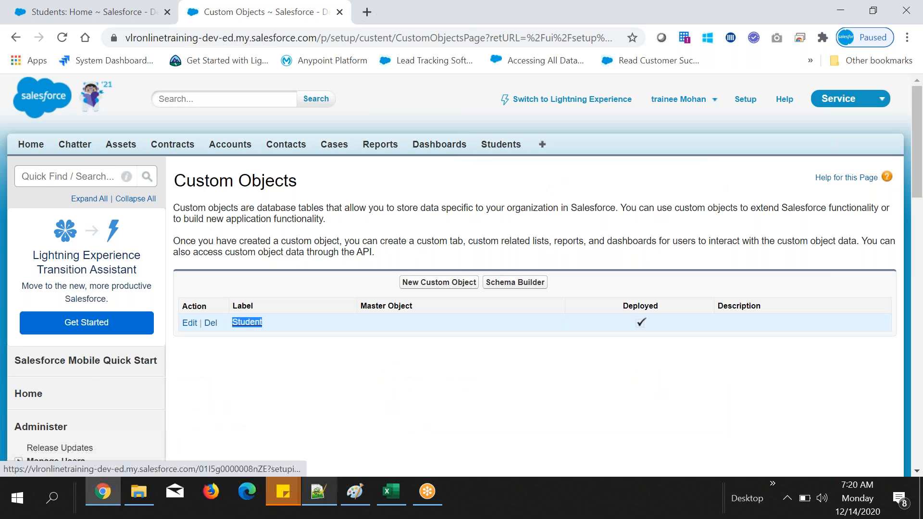
pyautogui.click(247, 321)
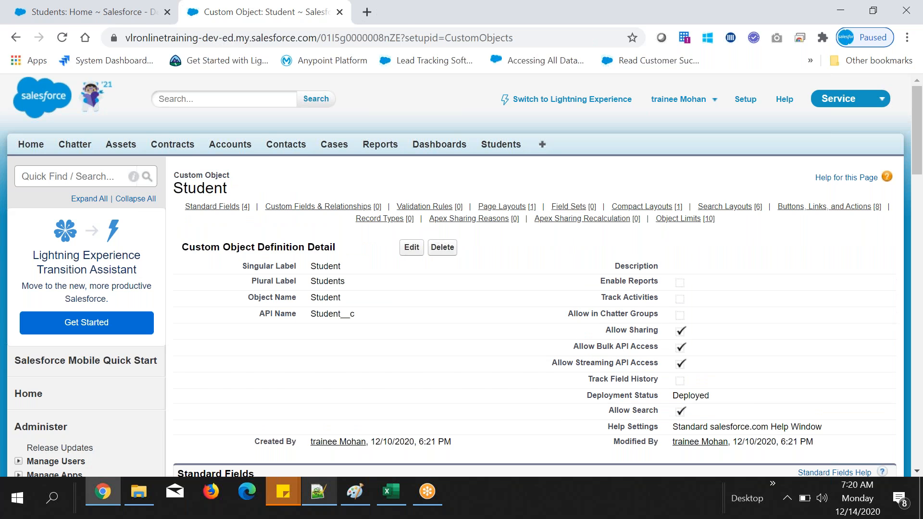
# Step: Switch to Notepad++ and add the line "Object detail page" directly below "Record detail page"
pyautogui.hotkey('alt', 'Tab')
pyautogui.click(203, 342)
pyautogui.press('Return')
pyautogui.write('Object detail page')
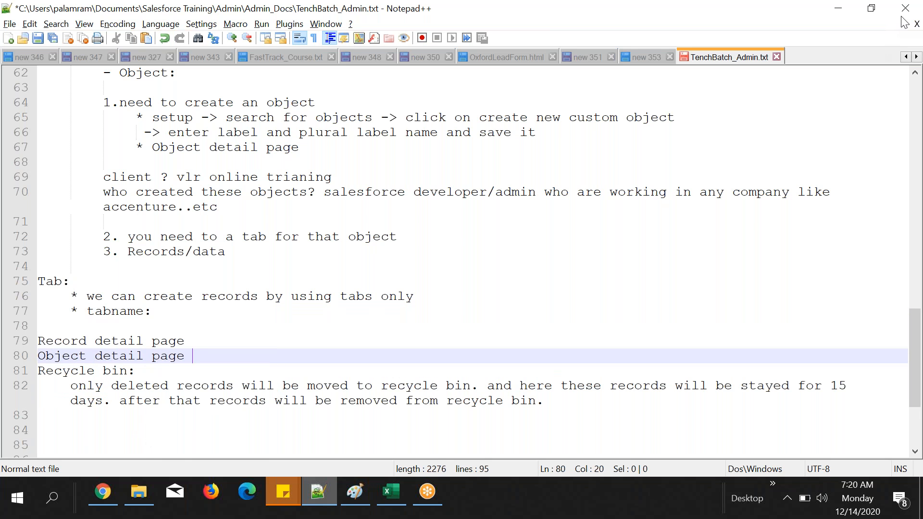
# Step: Insert two blank lines between "Object detail page" and "Recycle bin:", and select the word "Object" in the object detail line
pyautogui.click(885, 45)
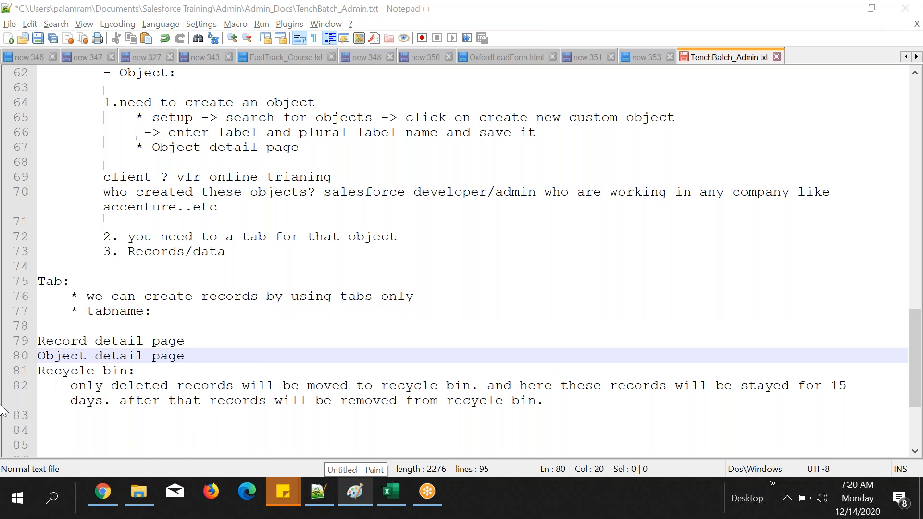
pyautogui.click(192, 355)
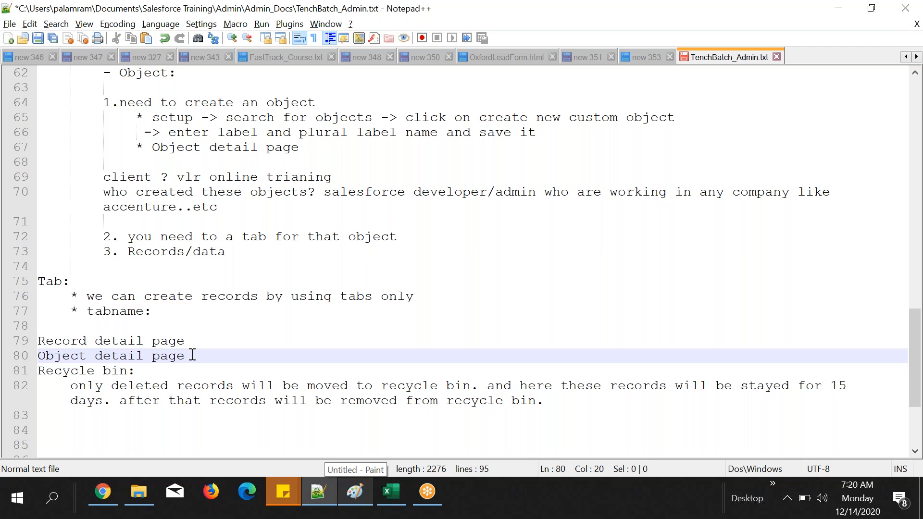
pyautogui.press('Return')
pyautogui.press('Return')
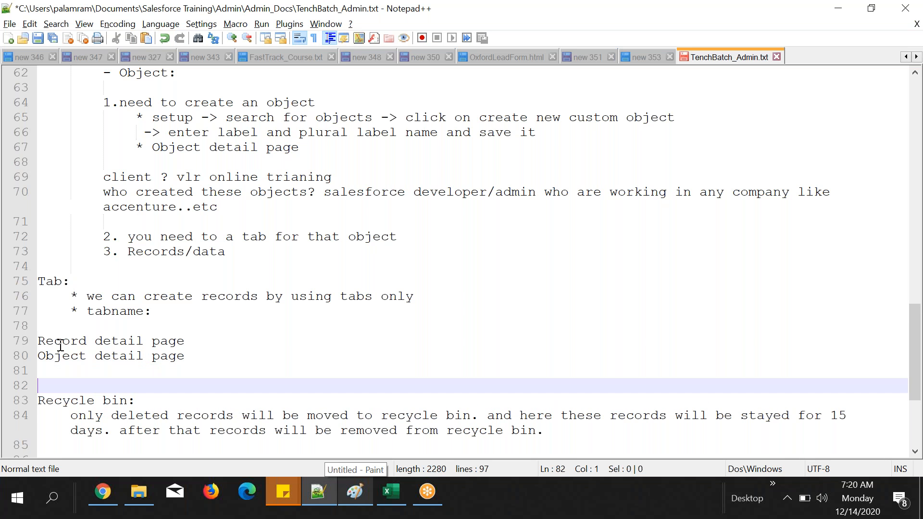
pyautogui.doubleClick(61, 345)
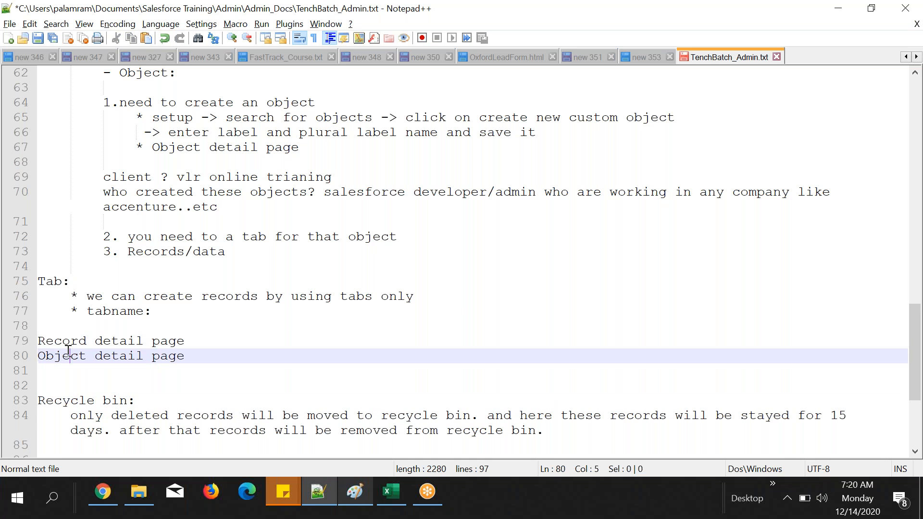
pyautogui.doubleClick(68, 353)
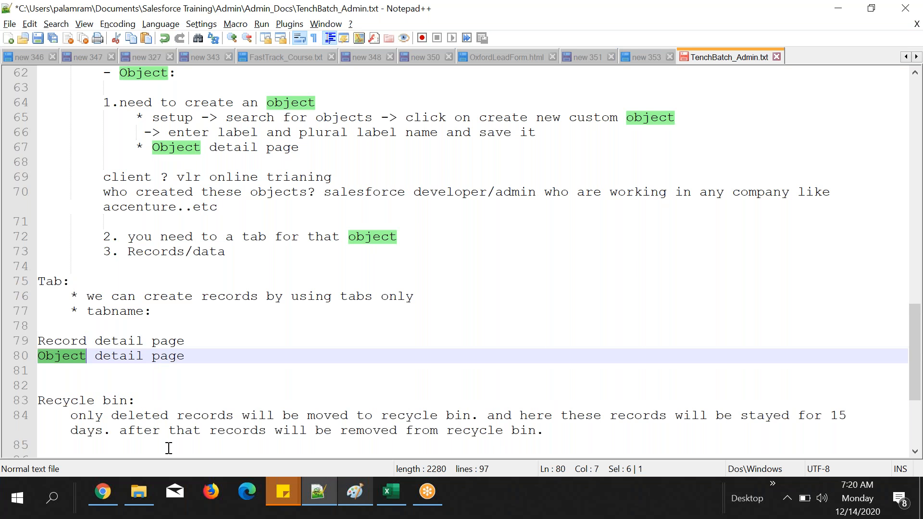
# Step: Switch to Chrome and examine the Student object's detail page, from its definition and standard fields to its layouts, buttons and actions
pyautogui.click(103, 491)
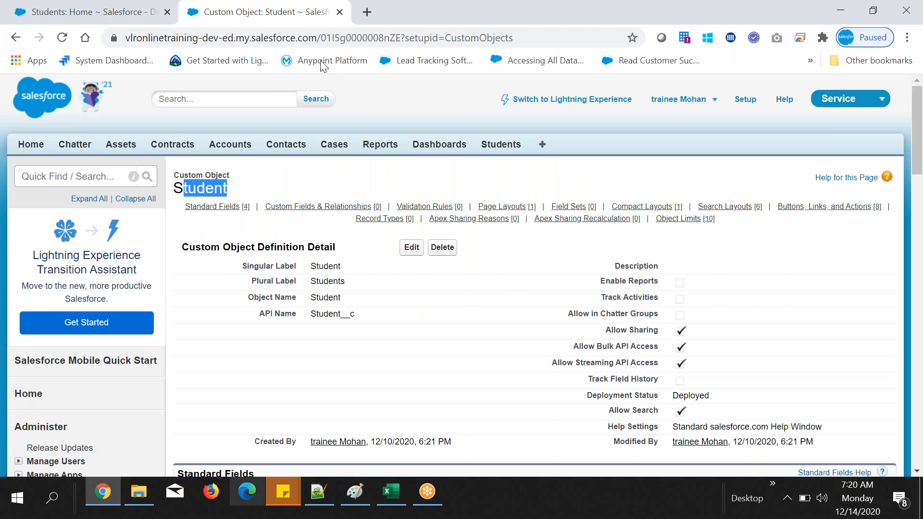
pyautogui.click(332, 177)
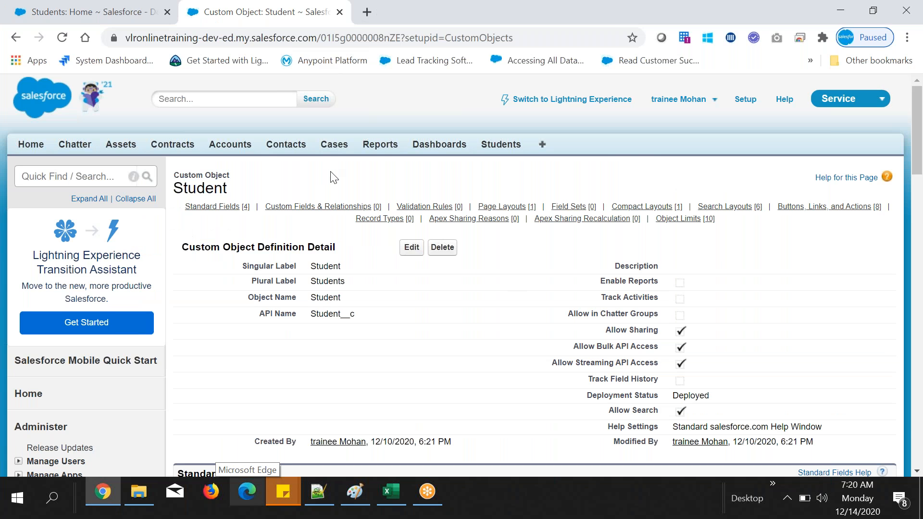
pyautogui.scroll(-3, 234, 153)
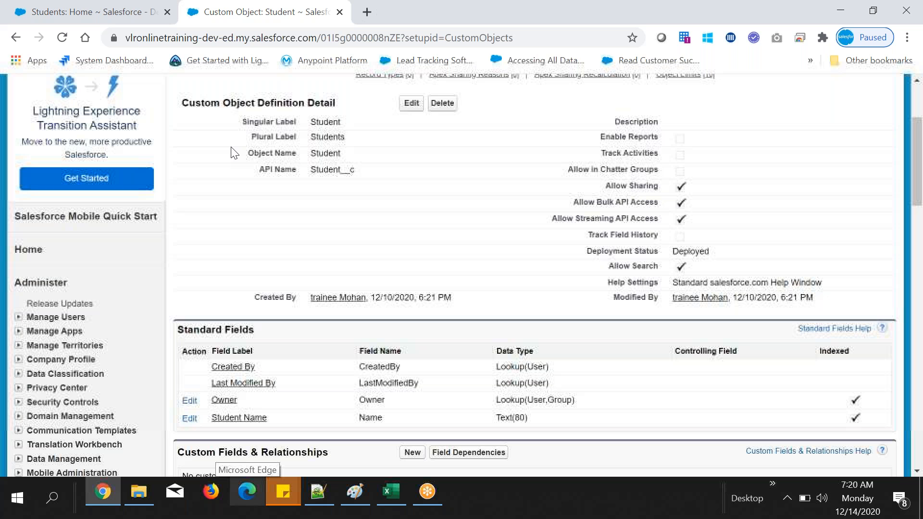
pyautogui.moveTo(234, 153); pyautogui.dragTo(256, 129)
pyautogui.scroll(-5, 347, 206)
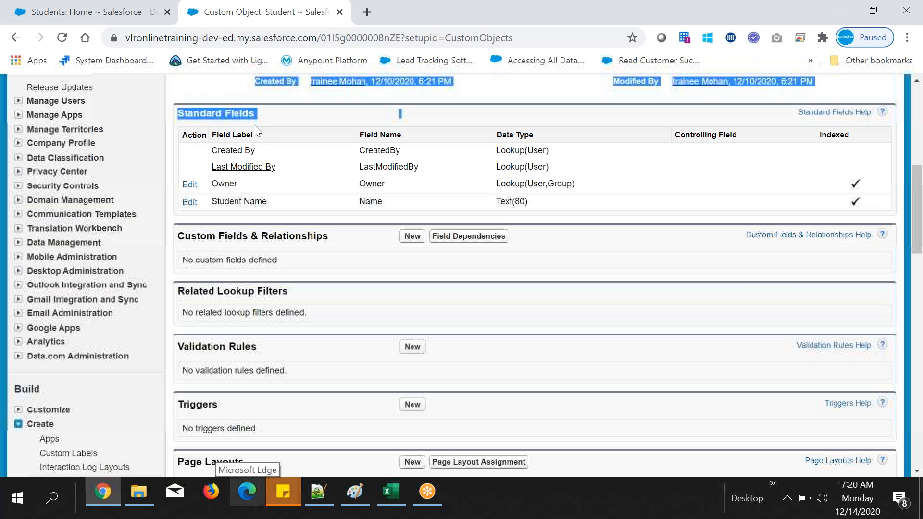
pyautogui.scroll(-10, 253, 125)
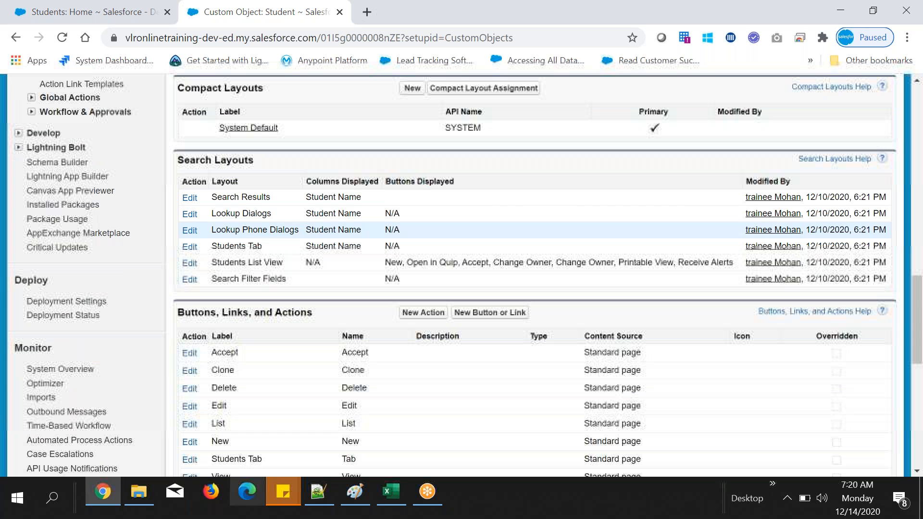
pyautogui.scroll(-10, 331, 253)
pyautogui.scroll(20, 383, 306)
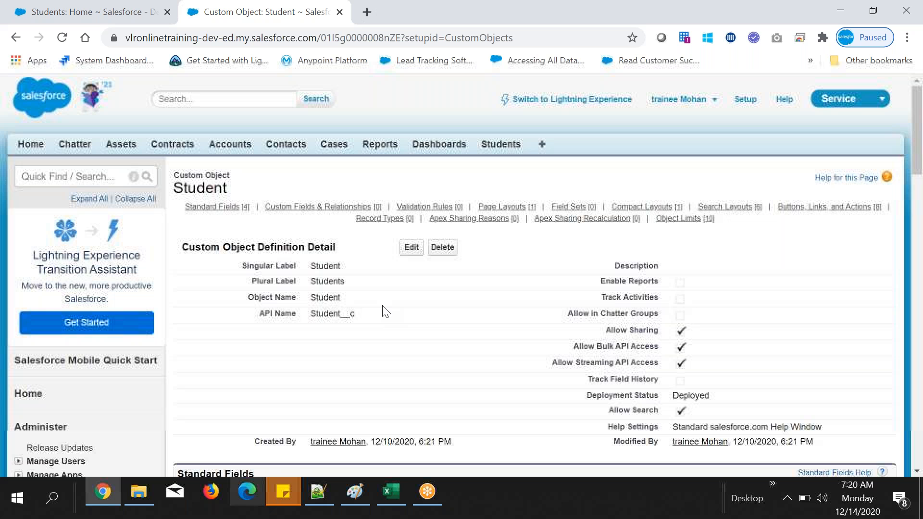
# Step: Return to the Students list in the other browser tab and open the first student's record detail page
pyautogui.click(23, 7)
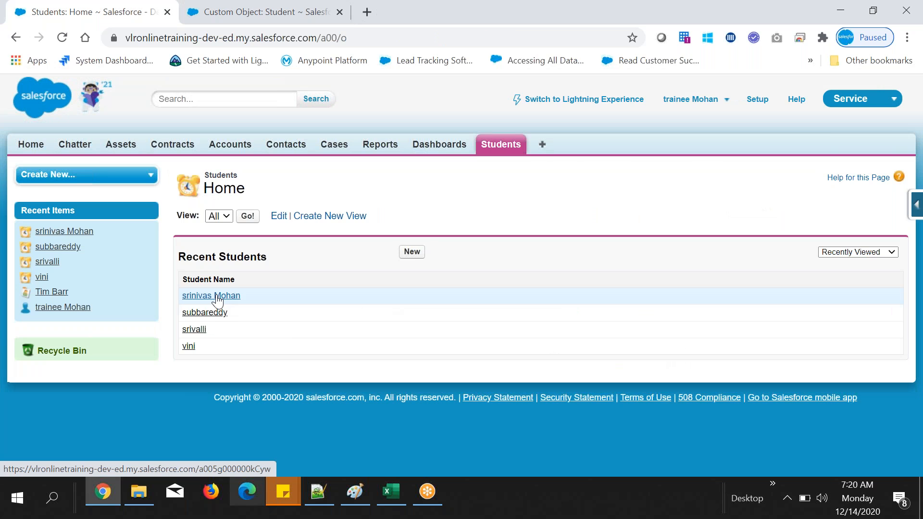
pyautogui.click(217, 296)
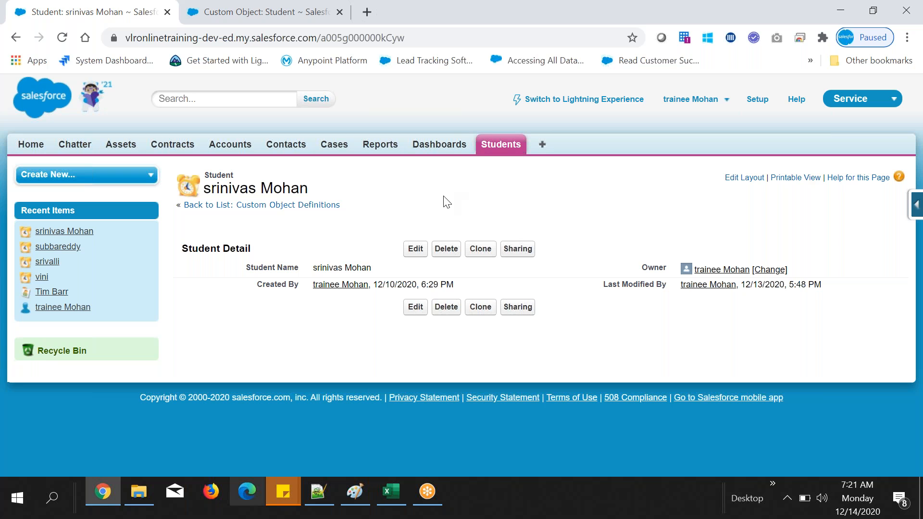
# Step: Compare the student's record detail with the Student object's definition in the other browser tab, highlighting the fields in each
pyautogui.moveTo(236, 261); pyautogui.dragTo(315, 279)
pyautogui.click(383, 201)
pyautogui.click(290, 3)
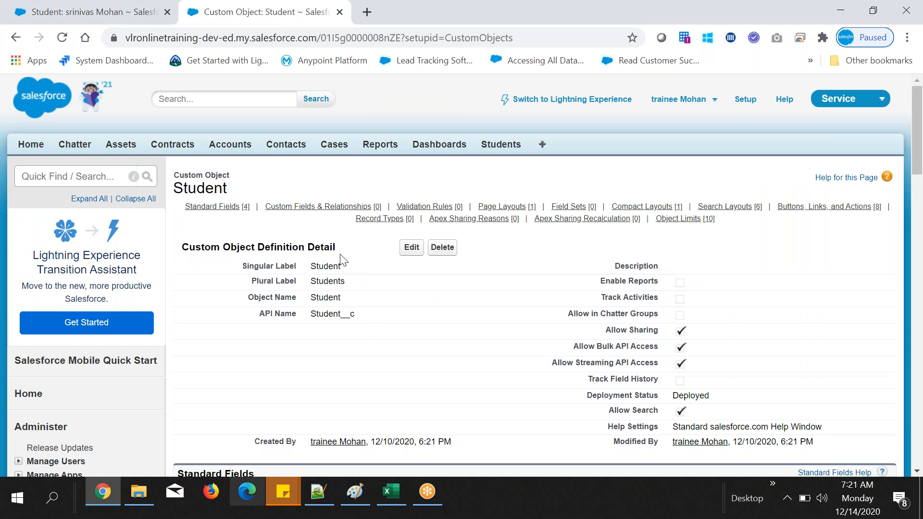
pyautogui.moveTo(302, 308); pyautogui.dragTo(364, 325)
pyautogui.click(363, 324)
pyautogui.click(321, 493)
pyautogui.hotkey('alt', 'Tab')
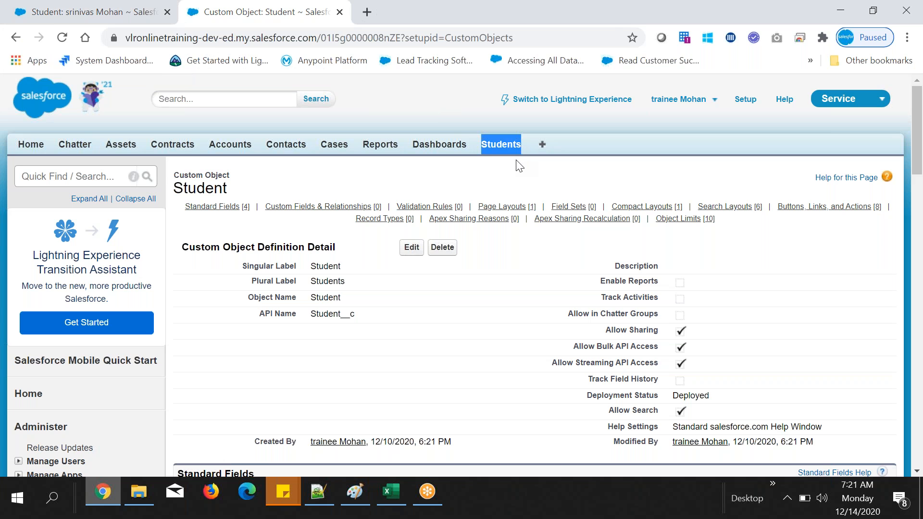
# Step: Search the Student object page for "Students" and compare the plural label with the name of the Students tab
pyautogui.hotkey('ctrl', 'f')
pyautogui.press('Return')
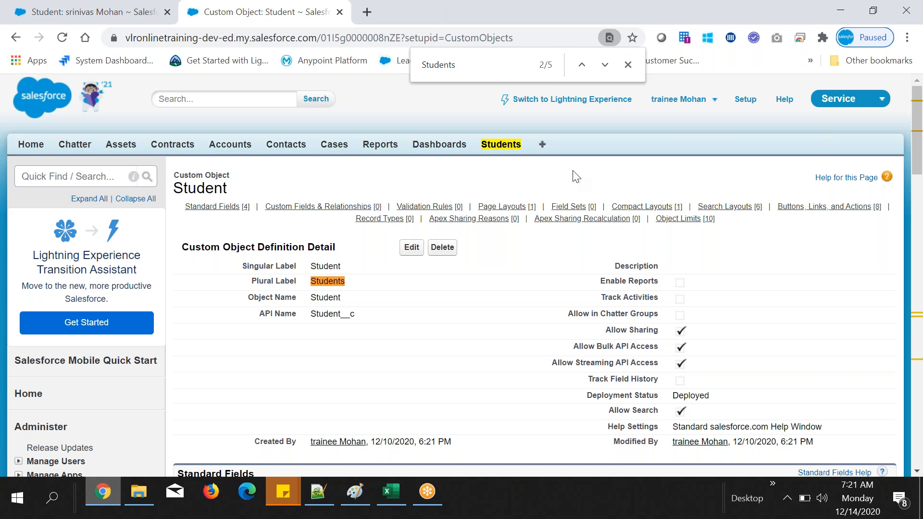
pyautogui.moveTo(251, 281); pyautogui.dragTo(276, 284)
pyautogui.click(268, 274)
pyautogui.moveTo(251, 281); pyautogui.dragTo(299, 291)
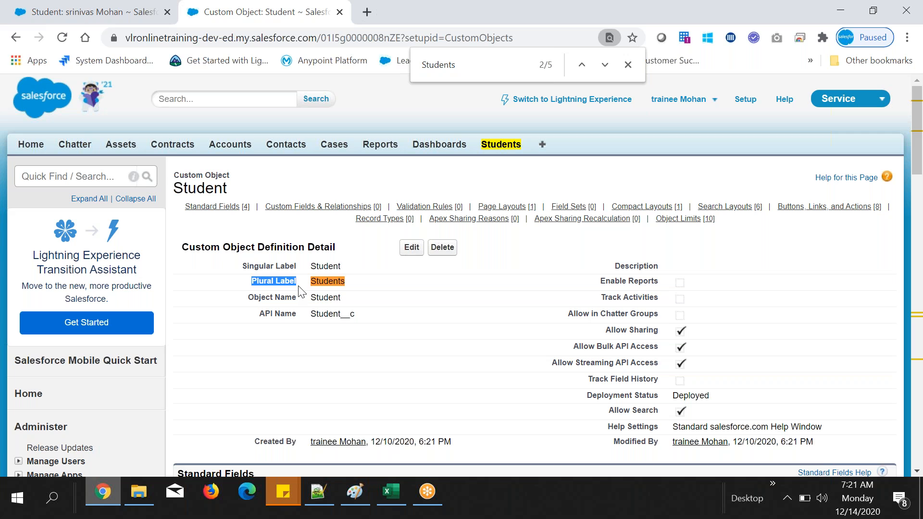
pyautogui.click(363, 290)
pyautogui.moveTo(310, 281); pyautogui.dragTo(356, 286)
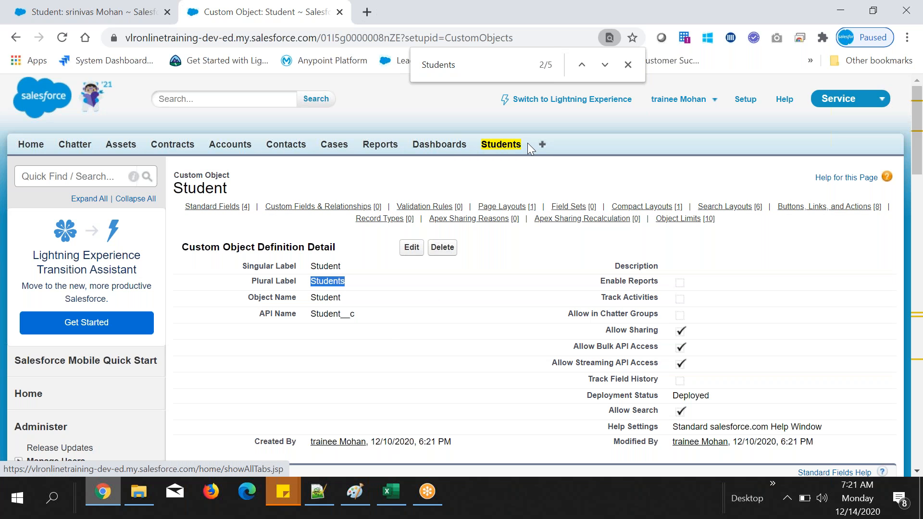
pyautogui.moveTo(310, 281); pyautogui.dragTo(353, 291)
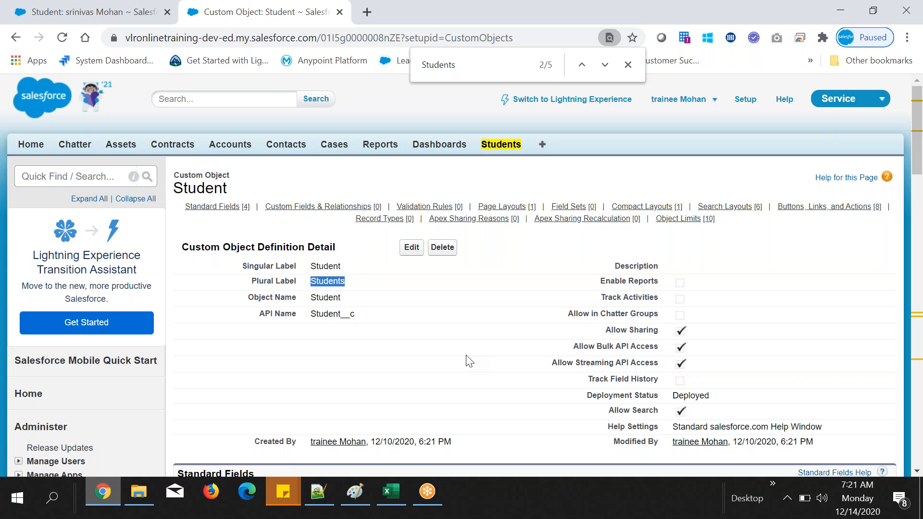
pyautogui.click(526, 145)
pyautogui.moveTo(503, 146); pyautogui.dragTo(481, 145)
pyautogui.click(503, 179)
pyautogui.moveTo(380, 219)
pyautogui.scroll(-1, 335, 311)
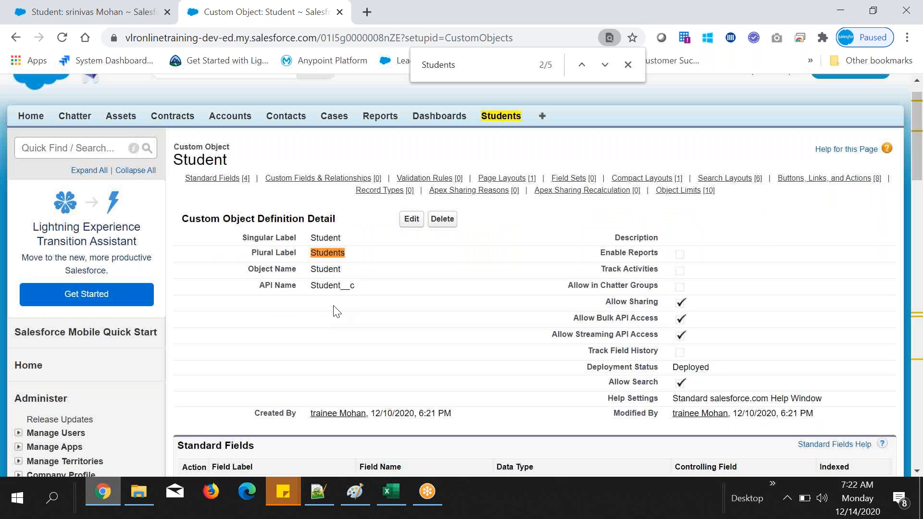
pyautogui.scroll(-2, 335, 311)
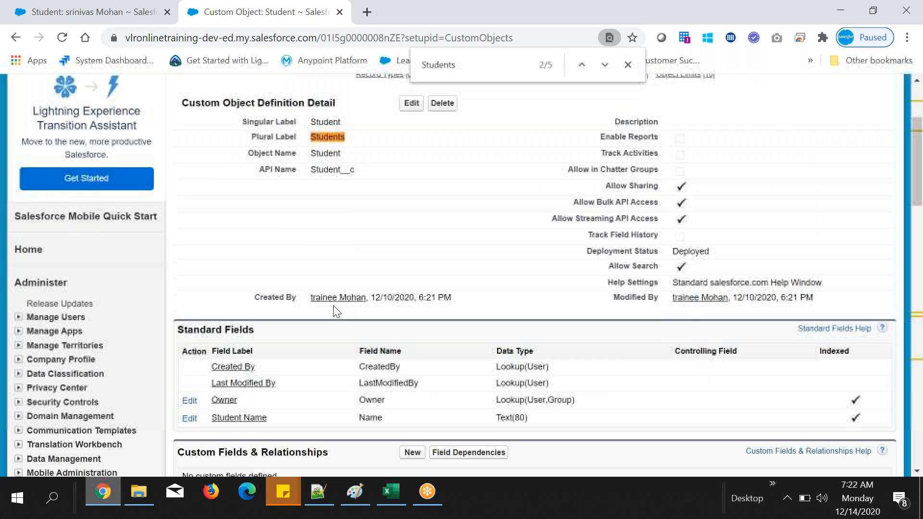
pyautogui.scroll(1, 332, 311)
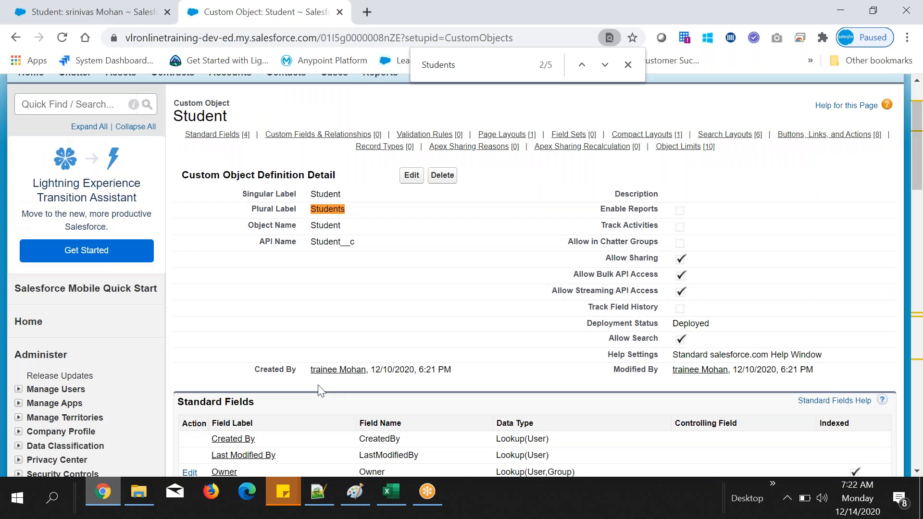
# Step: Switch to Notepad++ and complete the "tabname:" line under "Tab:" with "plural label name of the object"
pyautogui.hotkey('alt', 'Tab')
pyautogui.write('plural l')
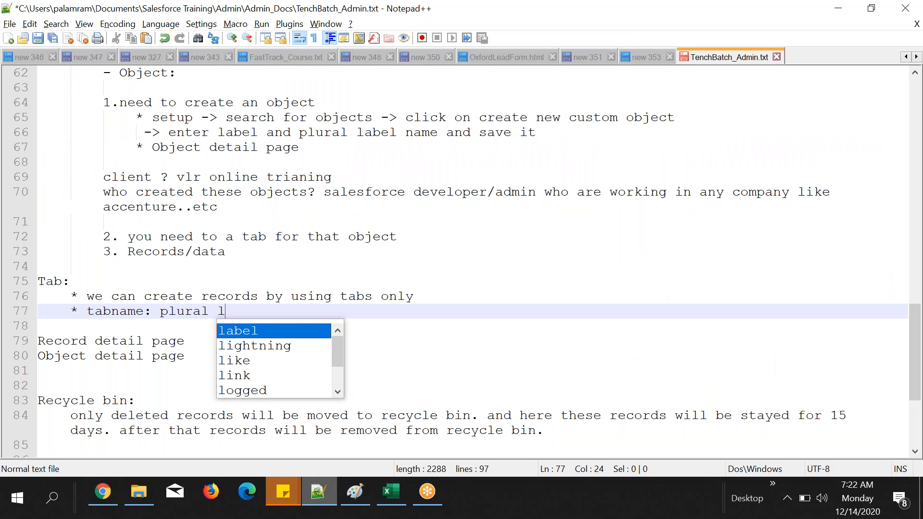
pyautogui.write('abel name ')
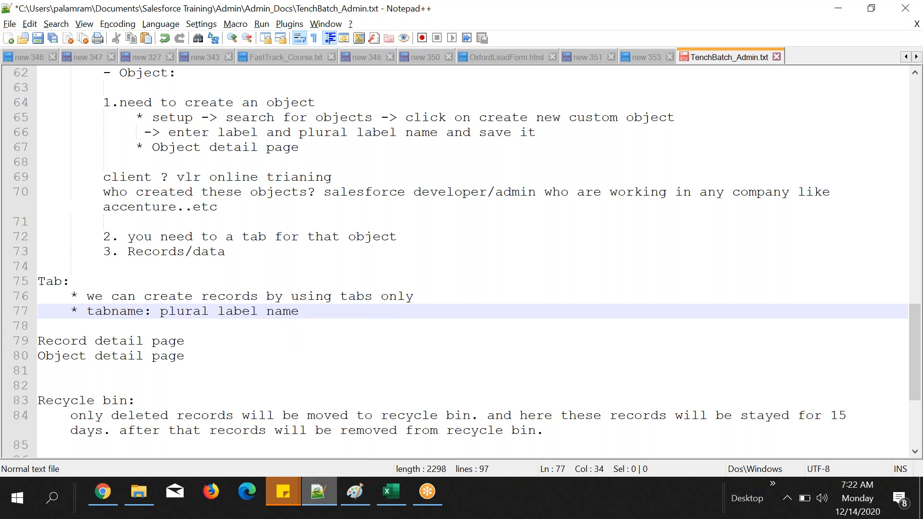
pyautogui.write('of t')
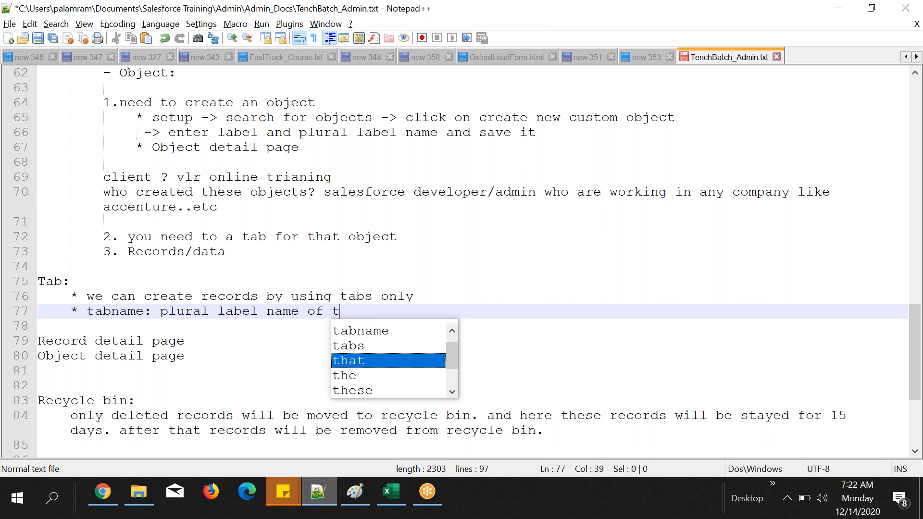
pyautogui.write('he object')
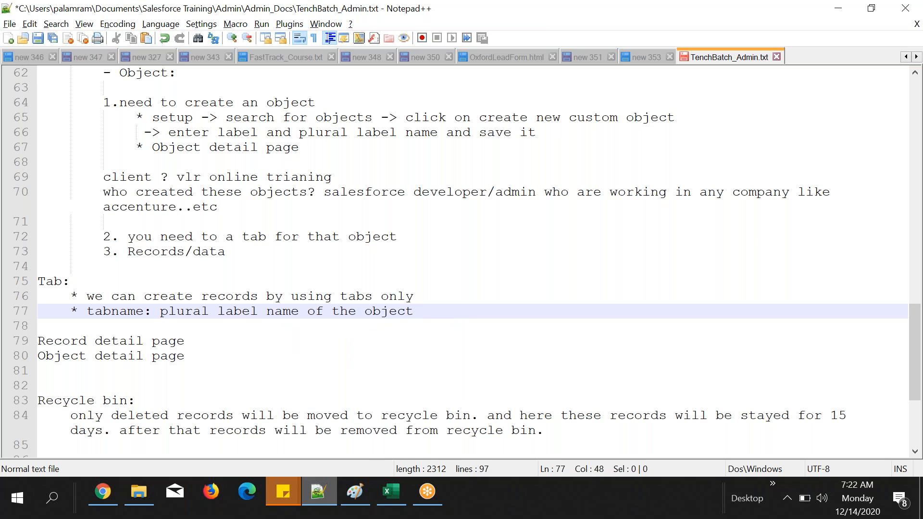
# Step: Return to Chrome, close the page search and view the list of apps available beside the Service app
pyautogui.click(102, 491)
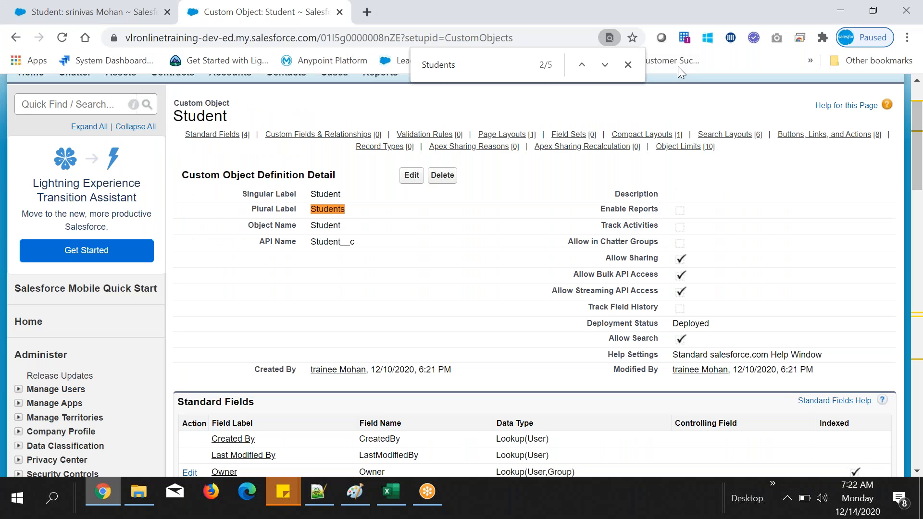
pyautogui.click(627, 64)
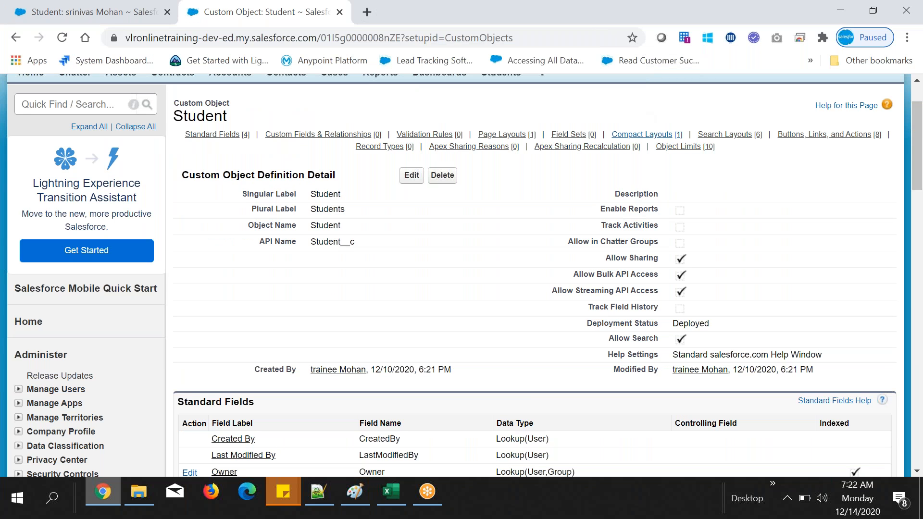
pyautogui.scroll(1, 461, 275)
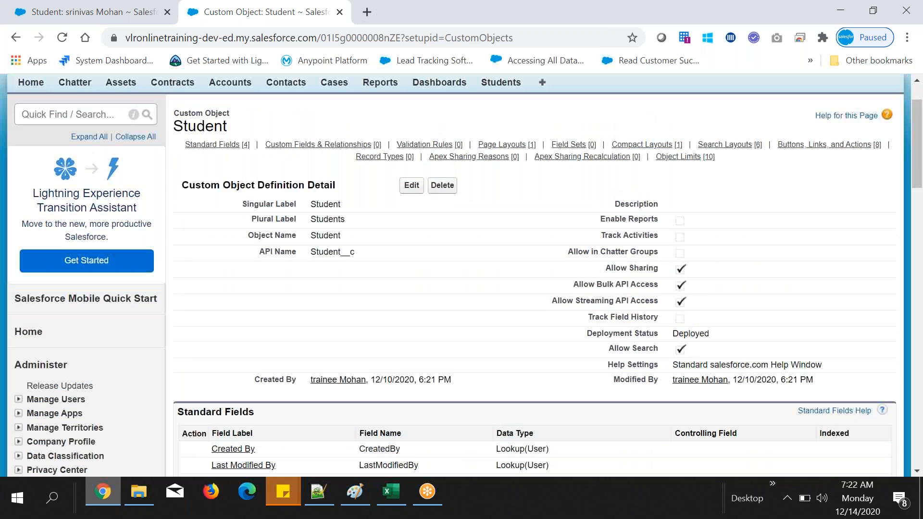
pyautogui.scroll(2, 461, 275)
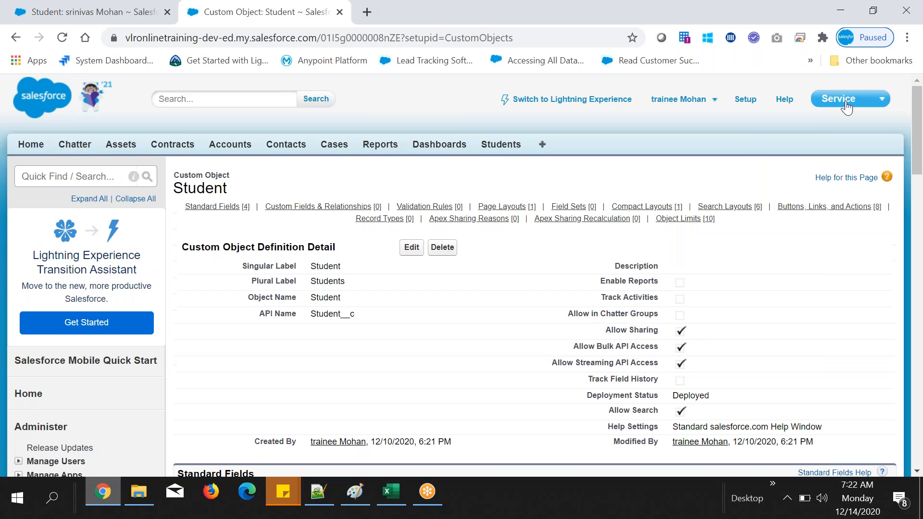
pyautogui.click(845, 100)
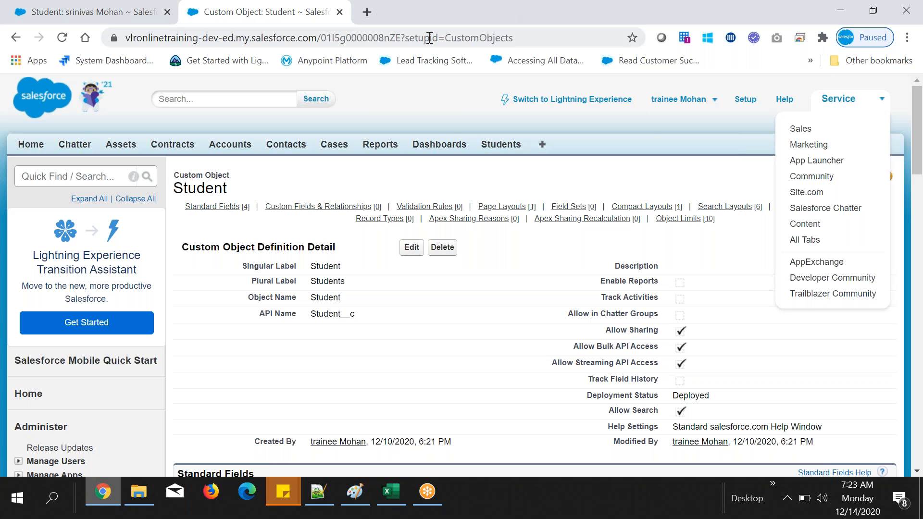
pyautogui.click(648, 138)
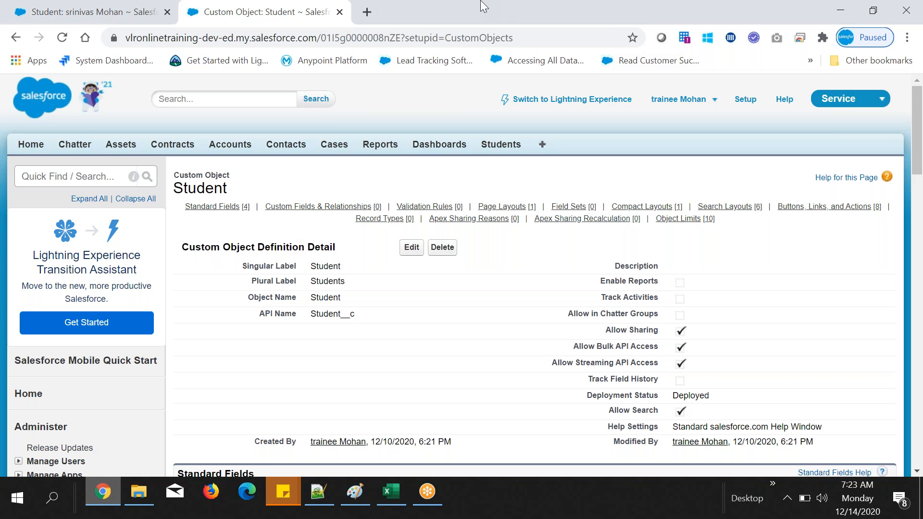
# Step: Examine the Student object's standard and custom field sections and return to the student's record detail page
pyautogui.moveTo(501, 194)
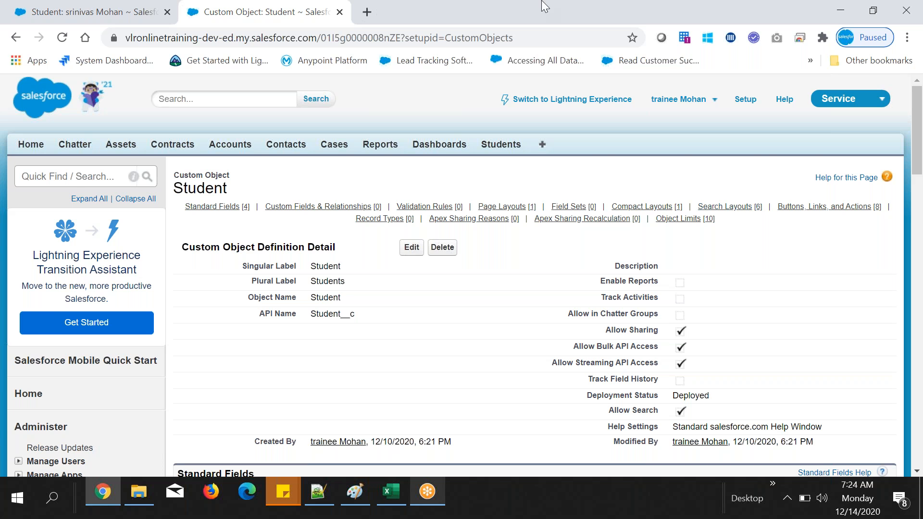
pyautogui.scroll(-6, 409, 342)
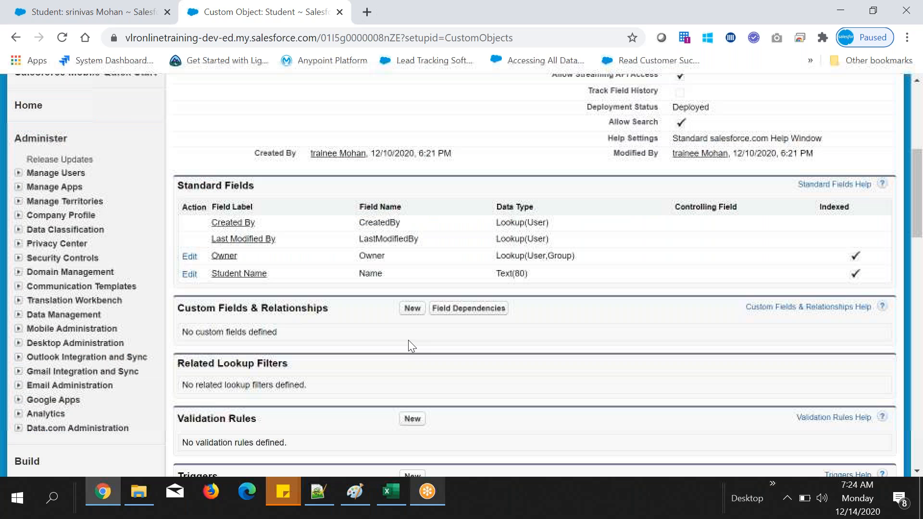
pyautogui.scroll(6, 409, 343)
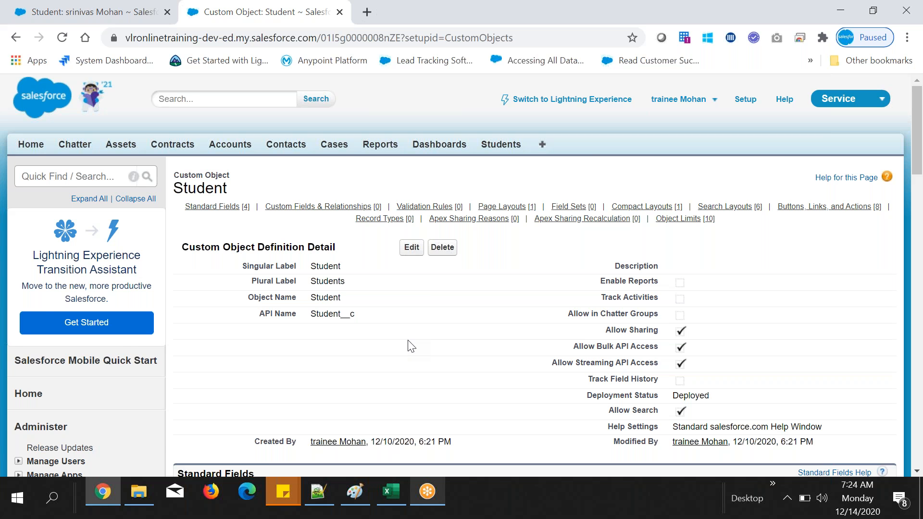
pyautogui.scroll(-6, 409, 343)
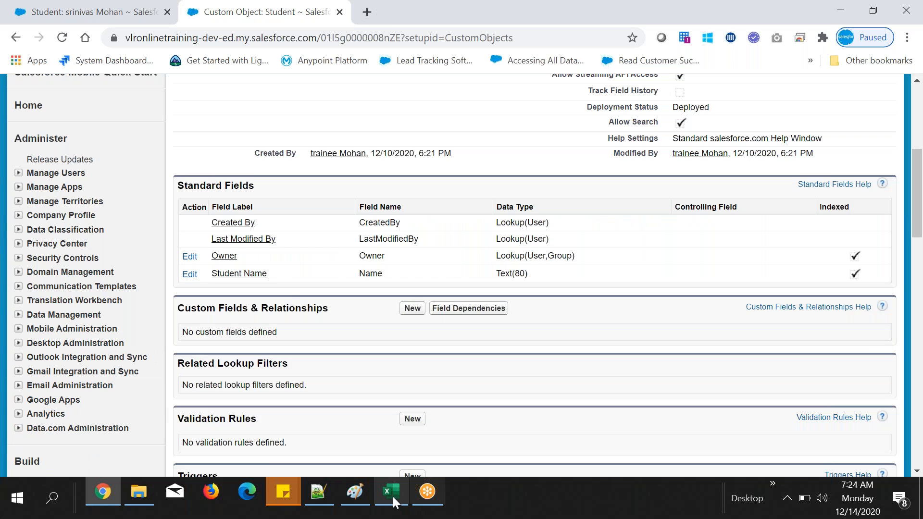
pyautogui.hotkey('ctrl', 'Tab')
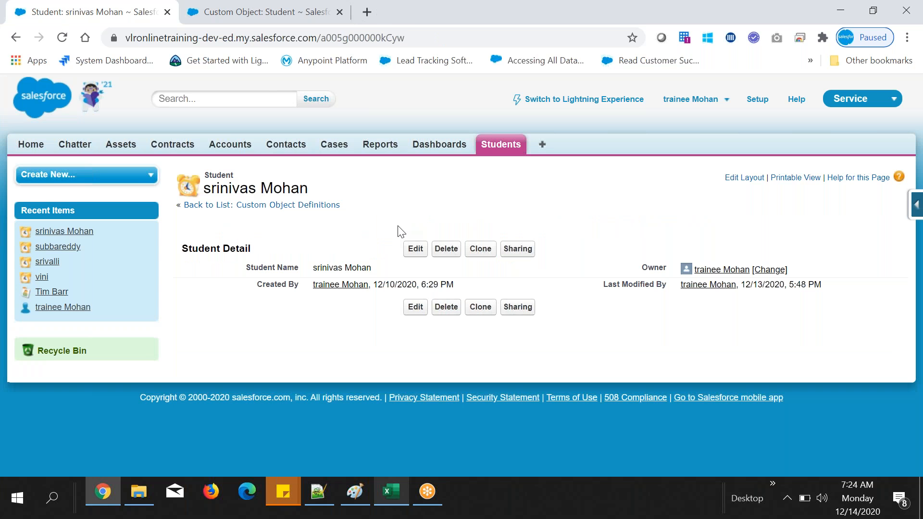
# Step: Switch to Notepad++ and add the heading "Fields:" below the recycle bin notes, with an indented line beneath it
pyautogui.hotkey('alt', 'Tab')
pyautogui.write(':')
pyautogui.press('Return')
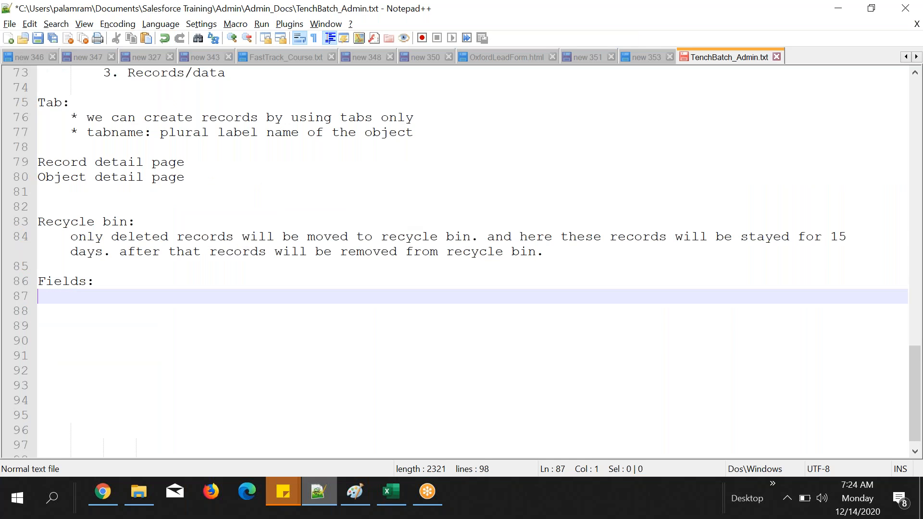
pyautogui.press('Tab')
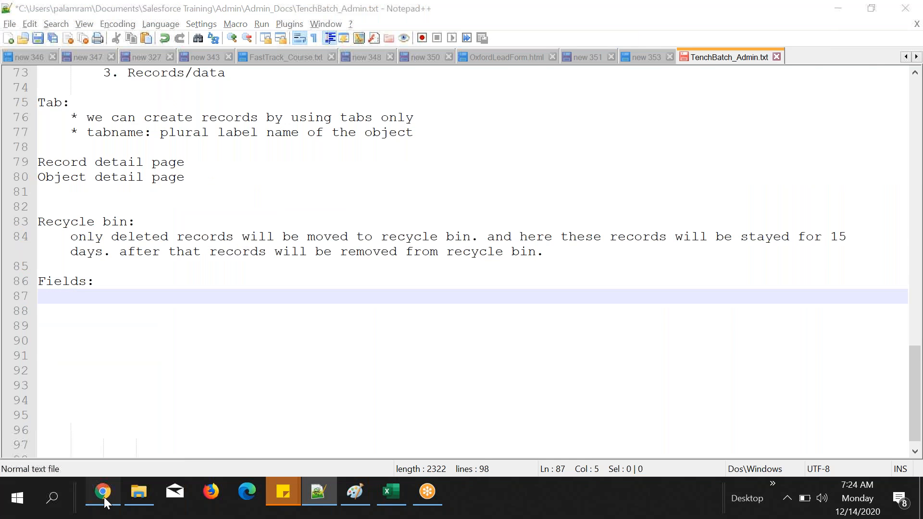
# Step: Switch to Chrome and compare the Student object's standard fields with the fields on the student's record detail page
pyautogui.click(102, 493)
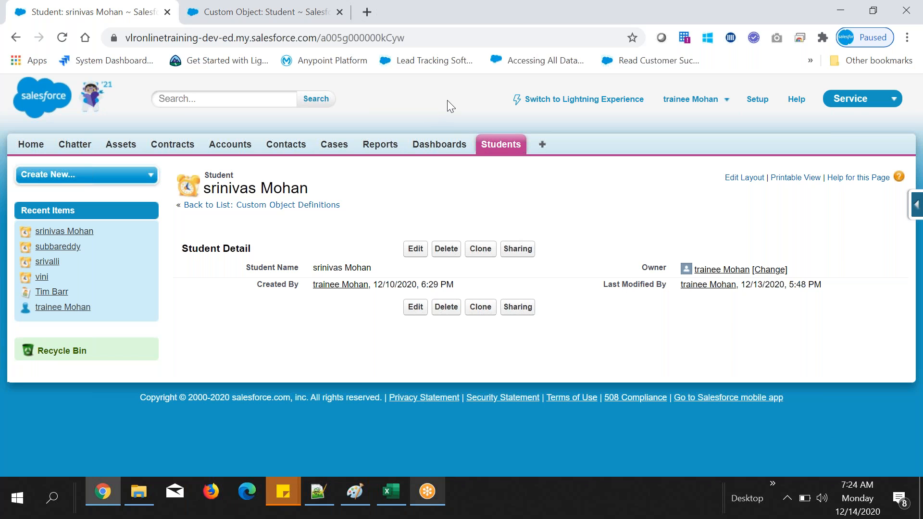
pyautogui.click(327, 497)
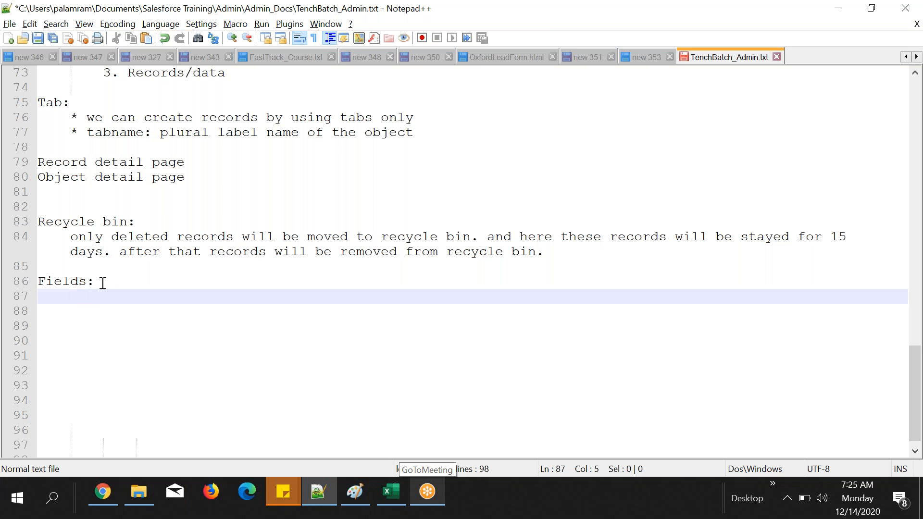
pyautogui.click(116, 486)
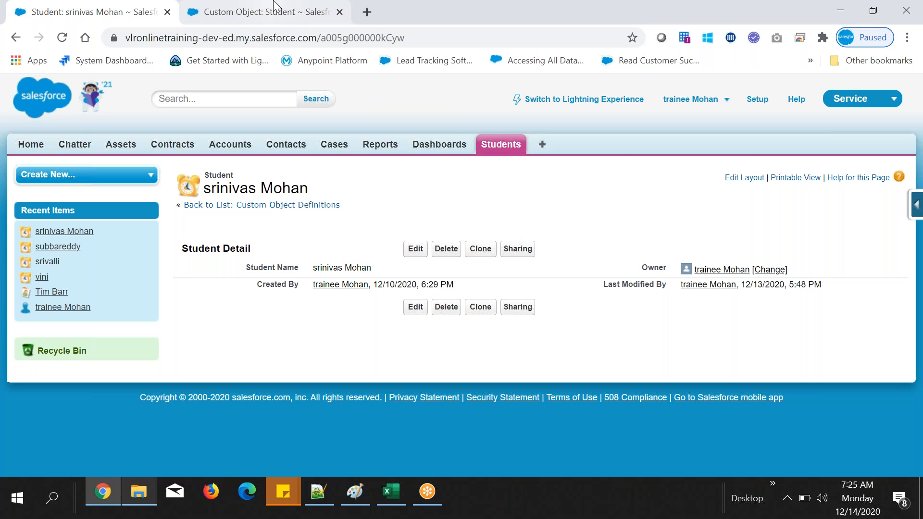
pyautogui.click(274, 6)
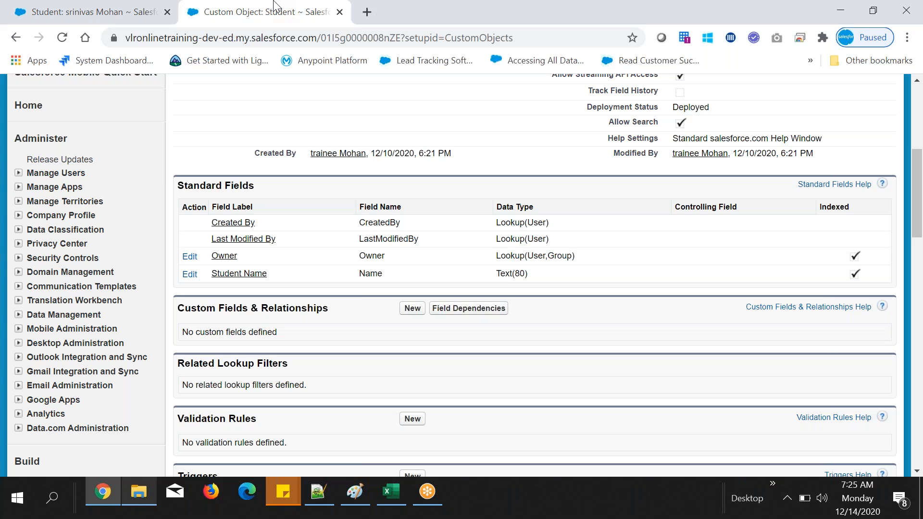
pyautogui.click(125, 8)
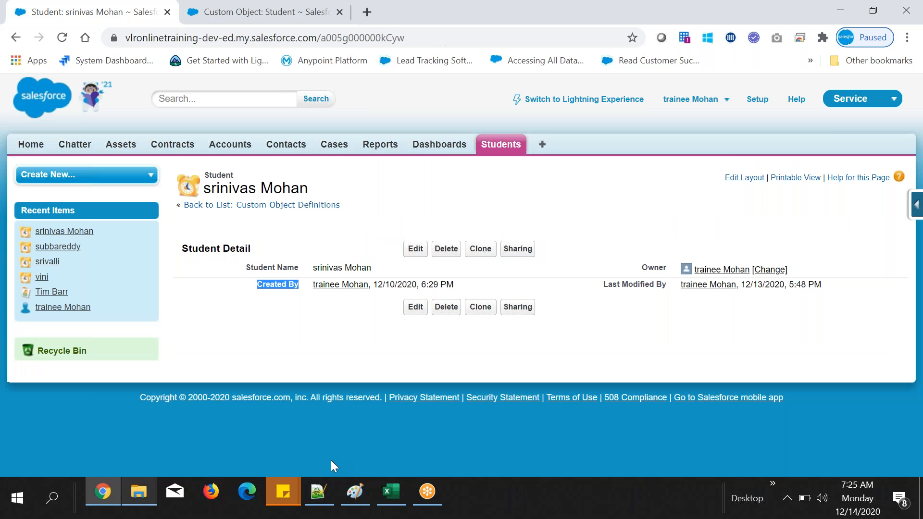
# Step: Switch to Excel and go through the Student sheet's column headers: Student Name, phone, email and address
pyautogui.click(391, 492)
pyautogui.click(115, 67)
pyautogui.click(192, 65)
pyautogui.click(265, 66)
pyautogui.click(70, 71)
pyautogui.click(113, 68)
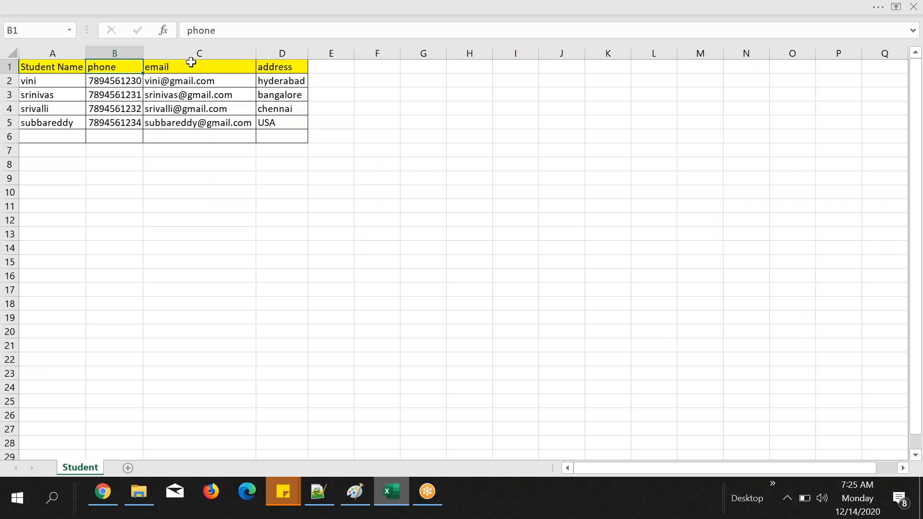
pyautogui.click(241, 69)
pyautogui.click(271, 67)
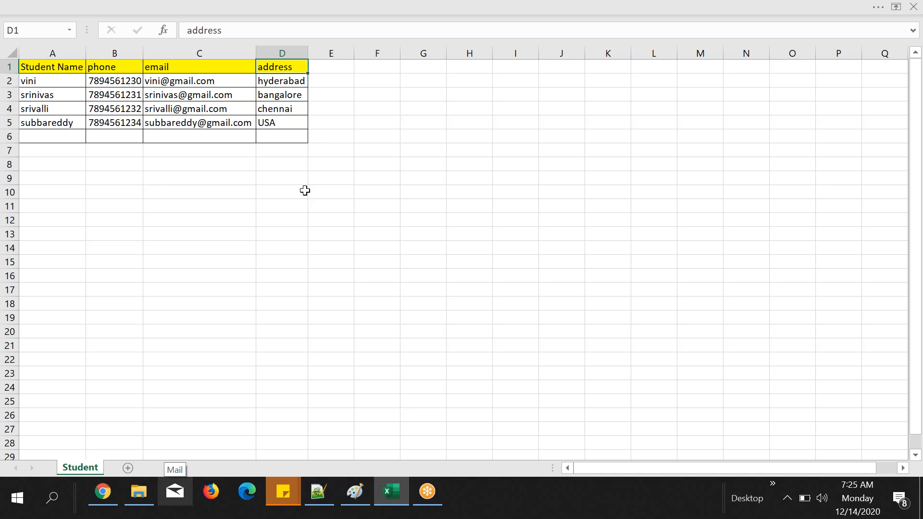
# Step: Enter "Tab" in cell D10 of the Student sheet
pyautogui.click(288, 191)
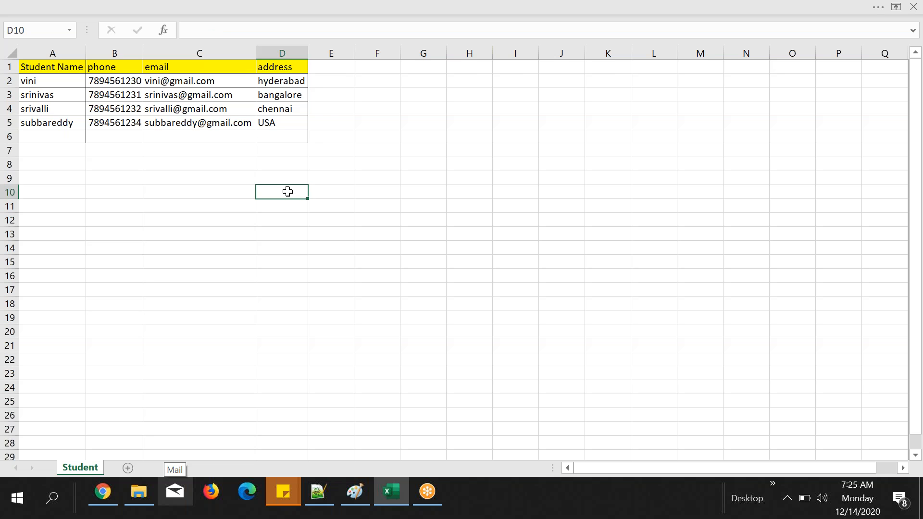
pyautogui.write('Tab')
pyautogui.click(281, 209)
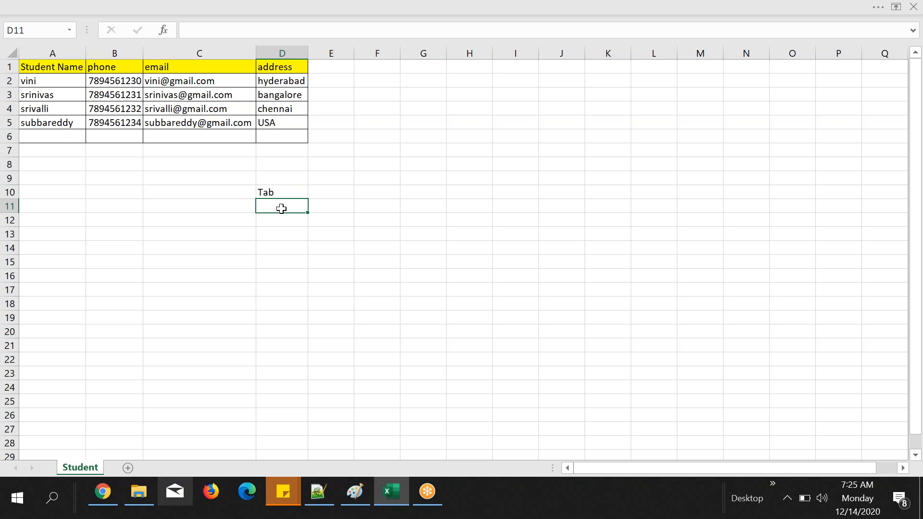
# Step: Enter "Column" in cell D11 and "Rows" in cell D12, below the "Tab" entry
pyautogui.write('Column')
pyautogui.click(293, 220)
pyautogui.write('Rows')
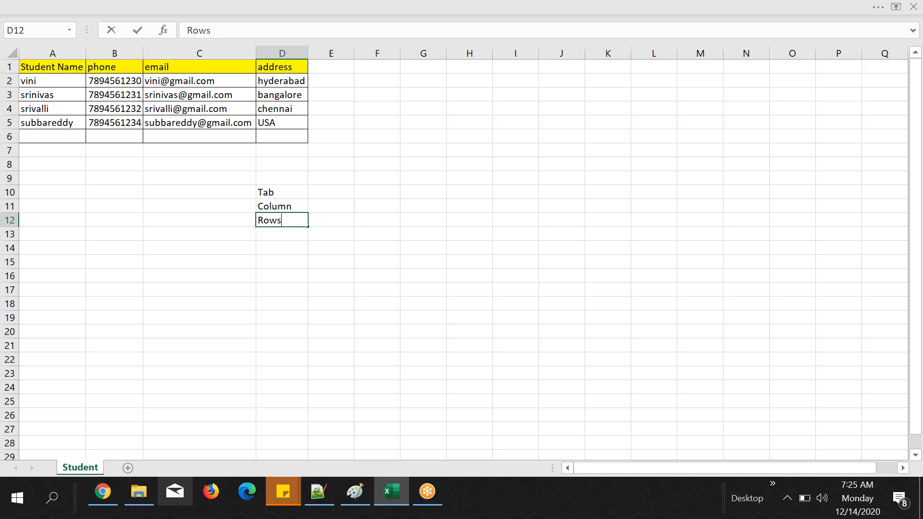
pyautogui.click(333, 191)
# Step: Enter "Object" in cell E10 as the Salesforce equivalent of "Tab"
pyautogui.click(286, 194)
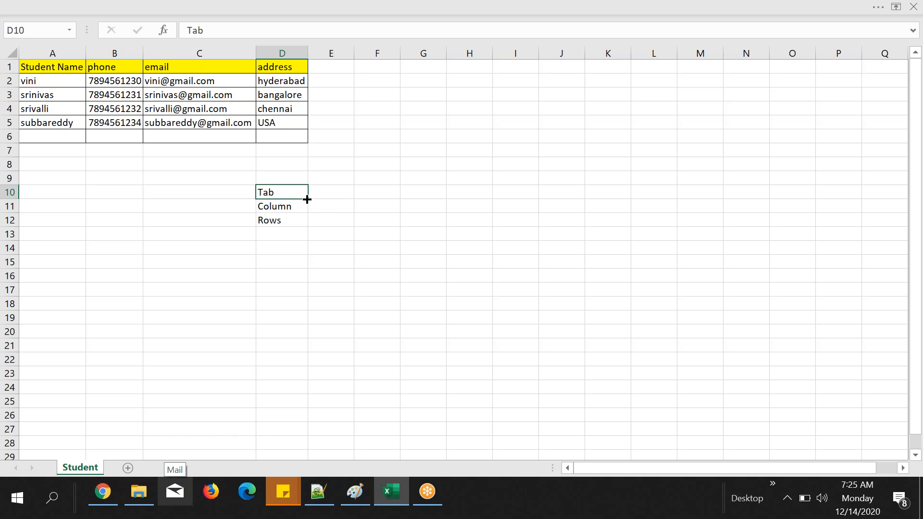
pyautogui.click(322, 197)
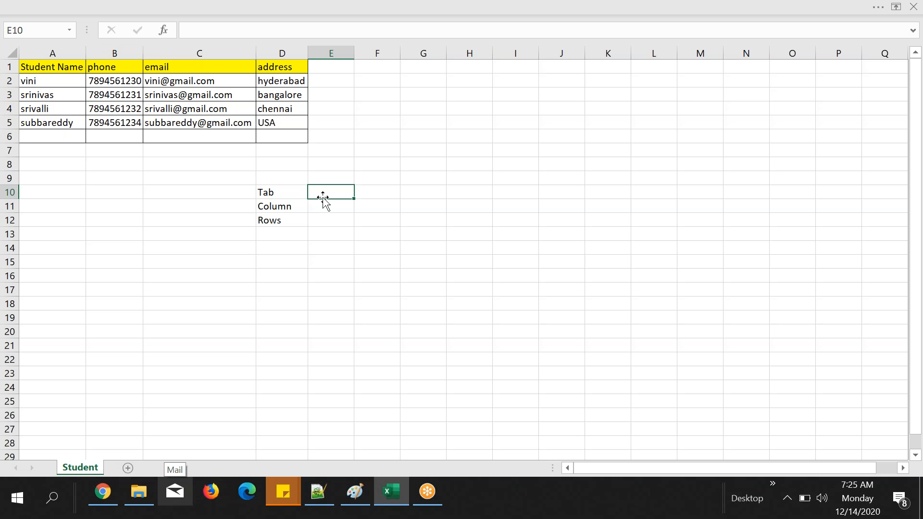
pyautogui.write('Object')
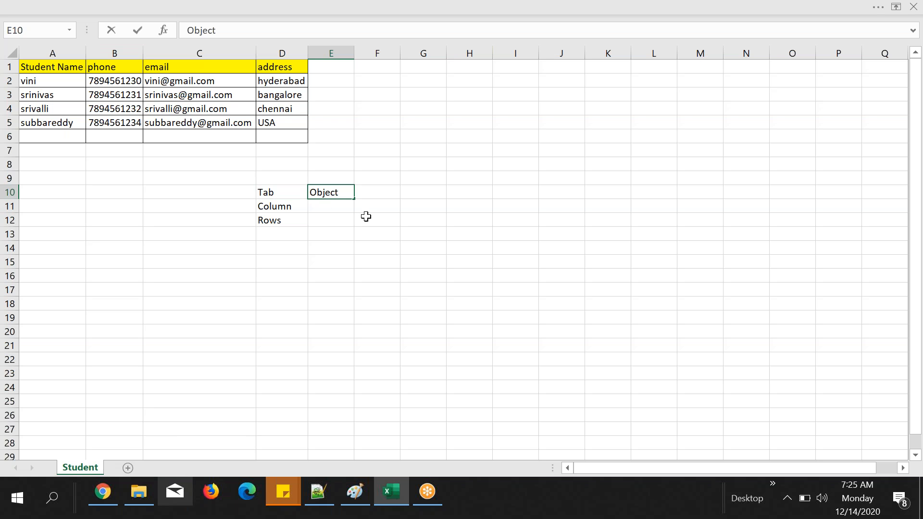
pyautogui.press('Return')
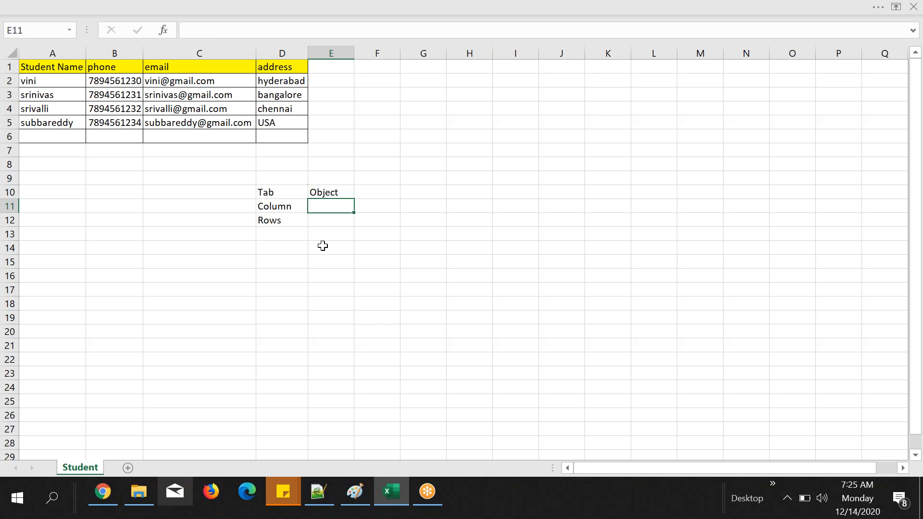
# Step: Switch to Chrome to view the Students tab in Salesforce, then return to Excel and compare the "Tab" and "Object" entries
pyautogui.click(98, 494)
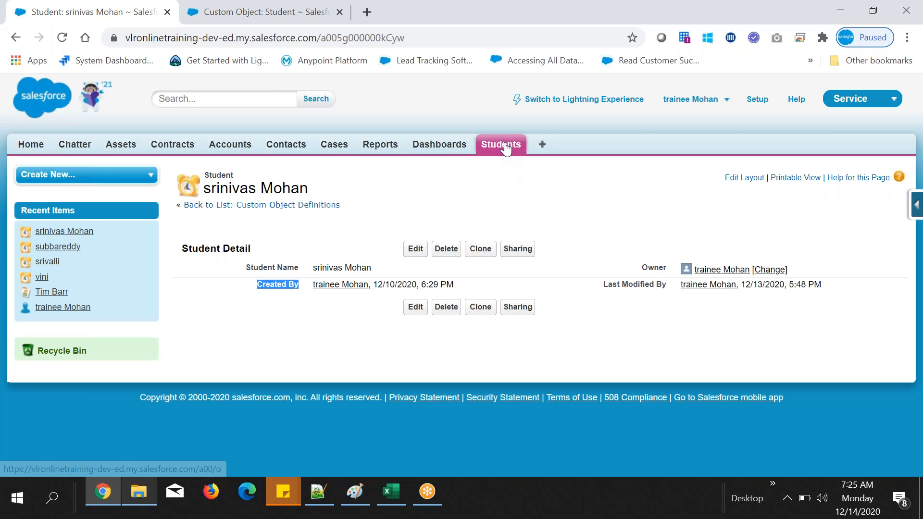
pyautogui.click(396, 490)
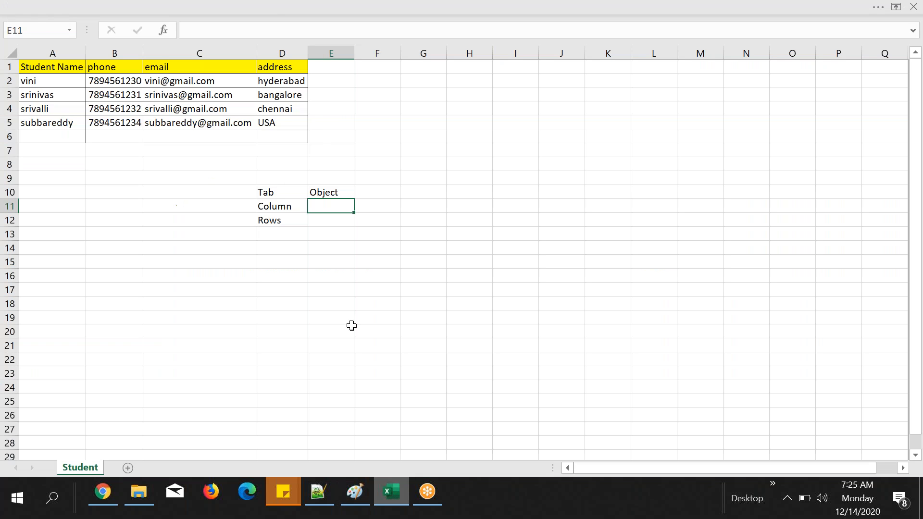
pyautogui.click(275, 190)
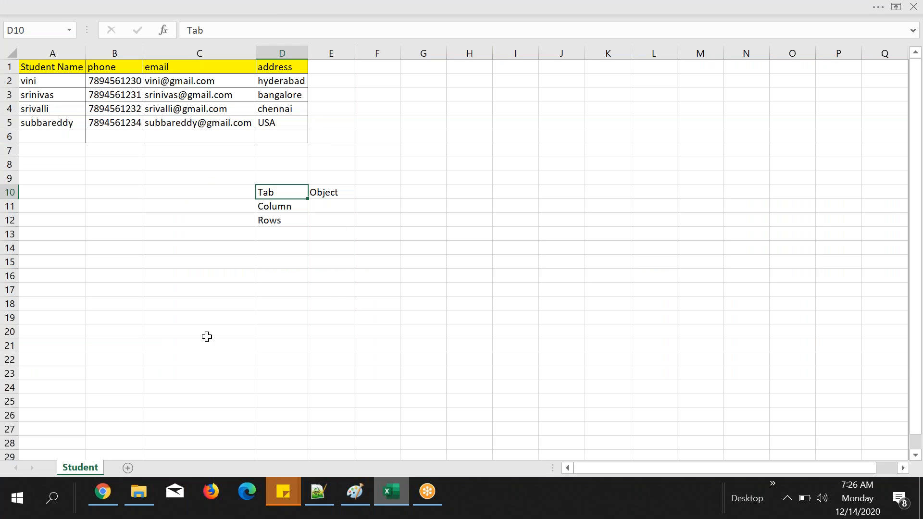
pyautogui.click(330, 193)
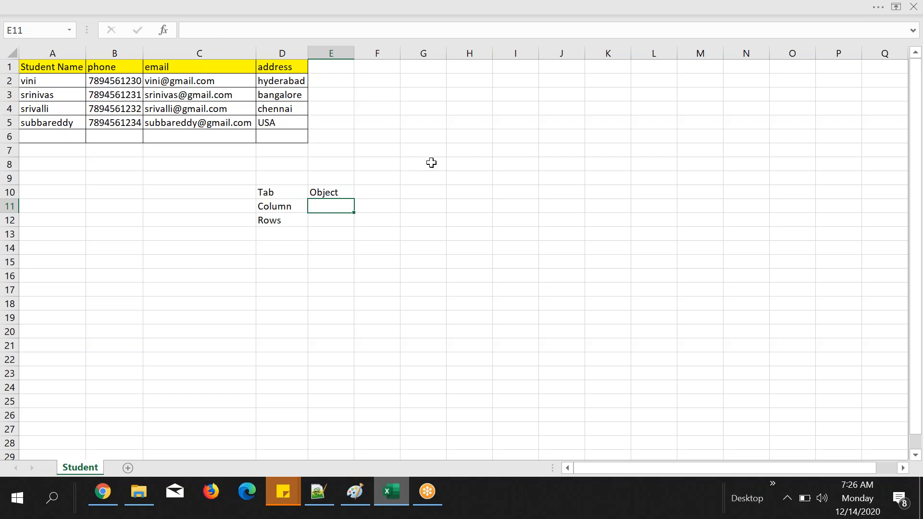
pyautogui.click(336, 188)
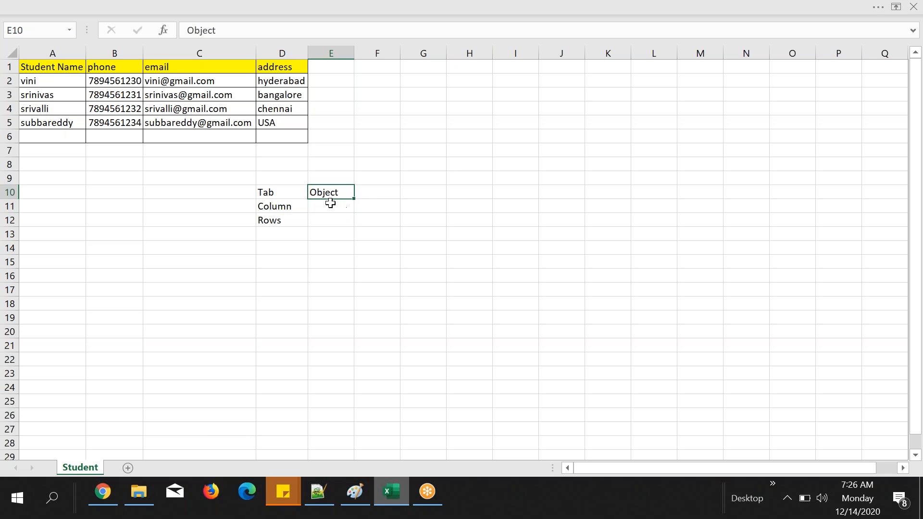
# Step: Add the headings "Excel" in cell D9 and "Salesforce" in cell E9 above the comparison entries
pyautogui.click(273, 180)
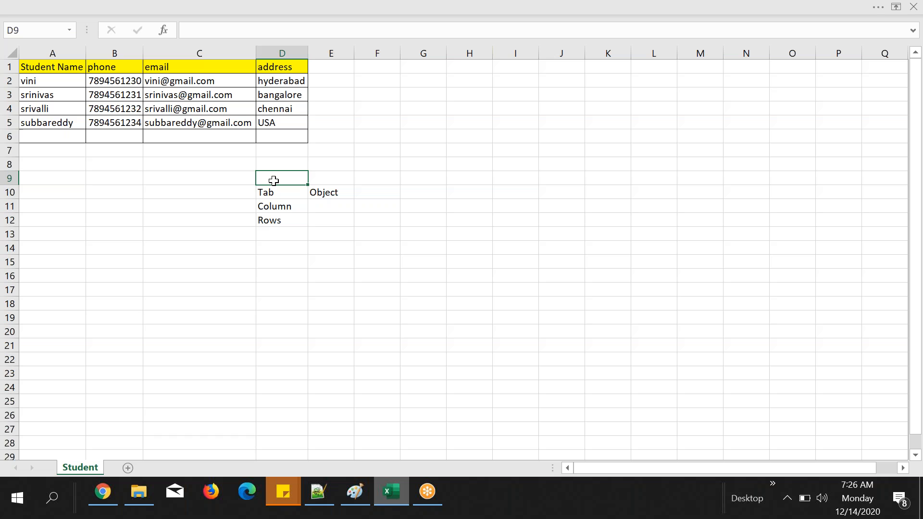
pyautogui.write('Excel')
pyautogui.click(324, 181)
pyautogui.write('Salesforc')
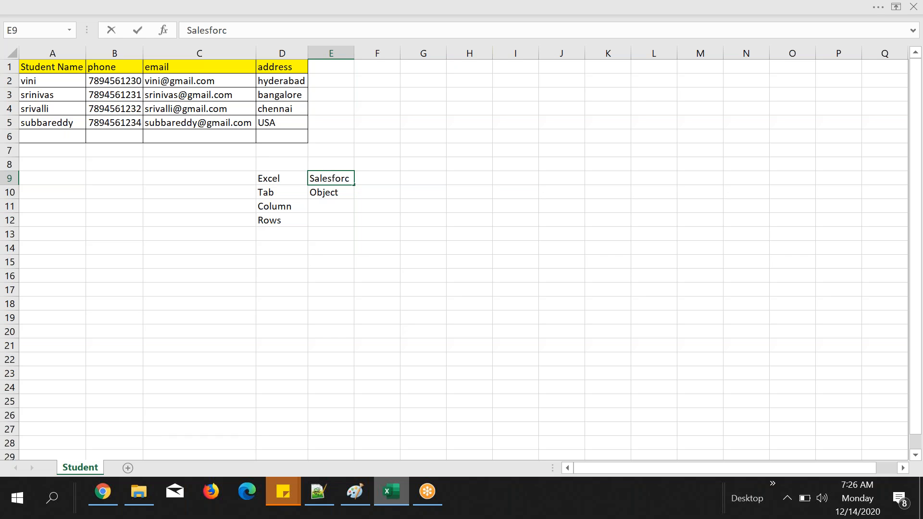
pyautogui.click(362, 196)
pyautogui.click(336, 205)
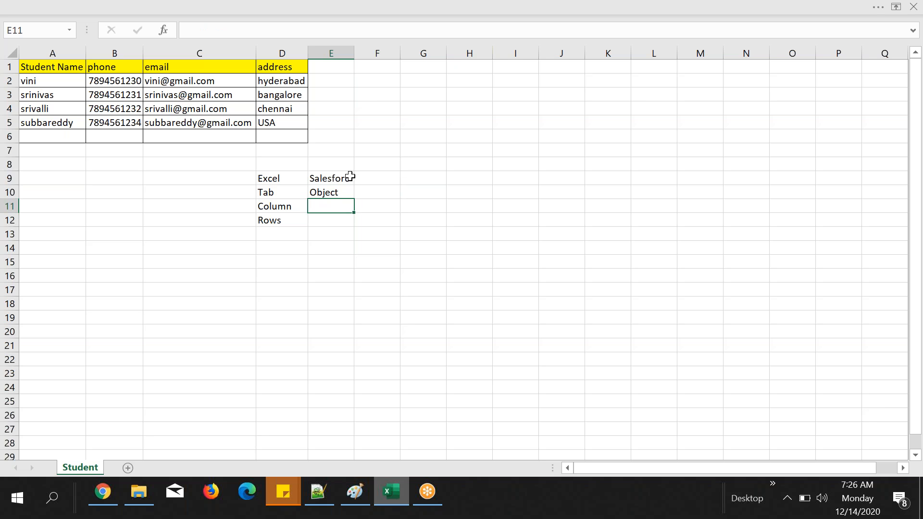
pyautogui.click(350, 177)
pyautogui.click(233, 31)
pyautogui.write('e')
pyautogui.click(451, 166)
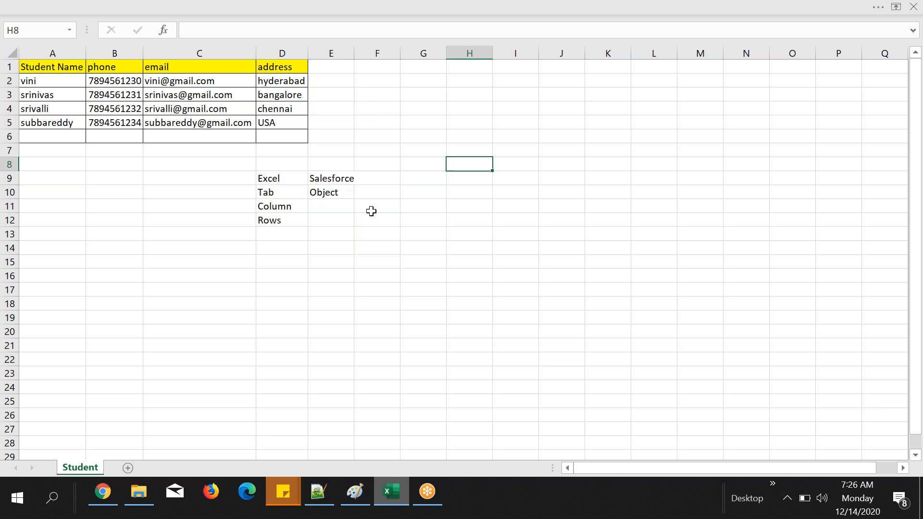
# Step: Enter "Field" in cell E11 beside "Column" and "Records" in cell E12 beside "Rows"
pyautogui.click(321, 206)
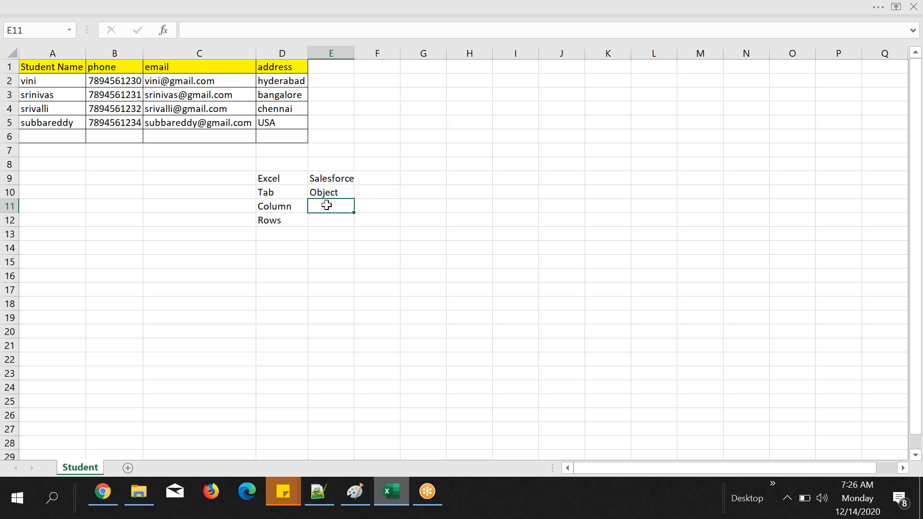
pyautogui.write('Field')
pyautogui.click(458, 224)
pyautogui.click(322, 222)
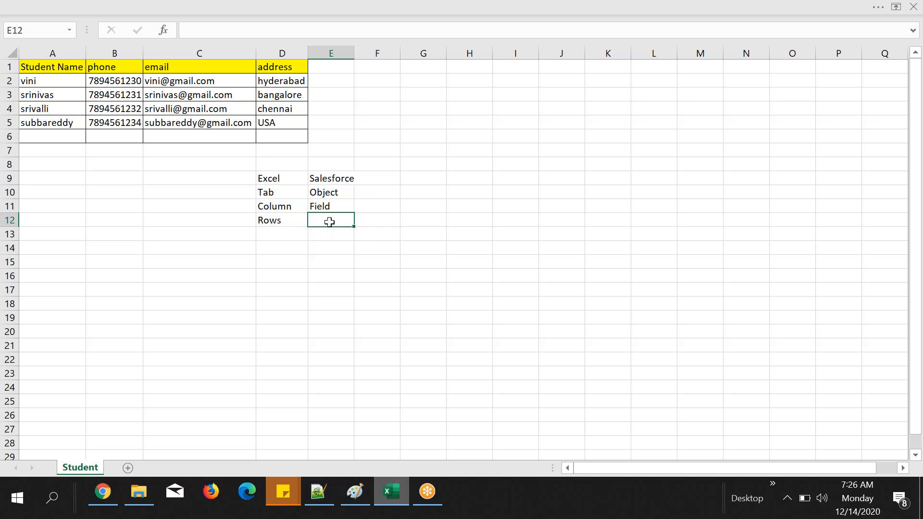
pyautogui.write('Records')
pyautogui.click(336, 248)
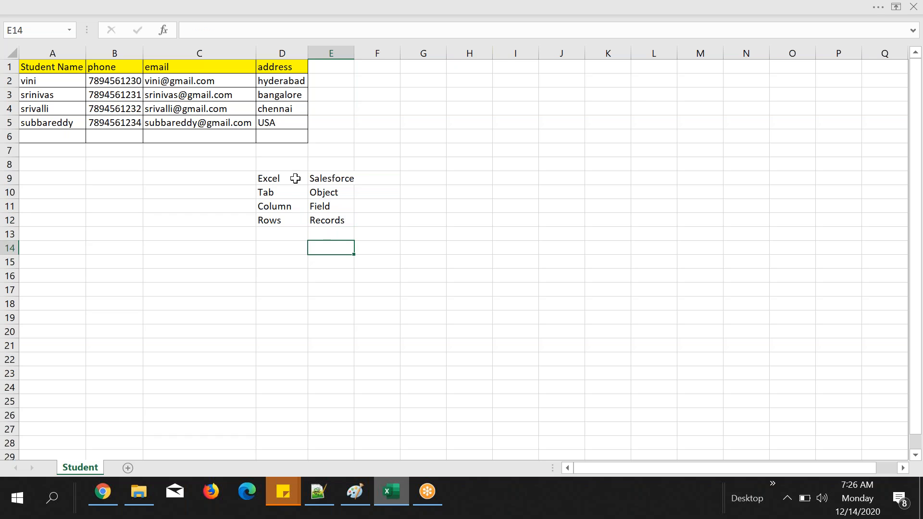
# Step: Apply all borders to the comparison table in cells D9 to E12
pyautogui.moveTo(290, 177); pyautogui.dragTo(336, 221)
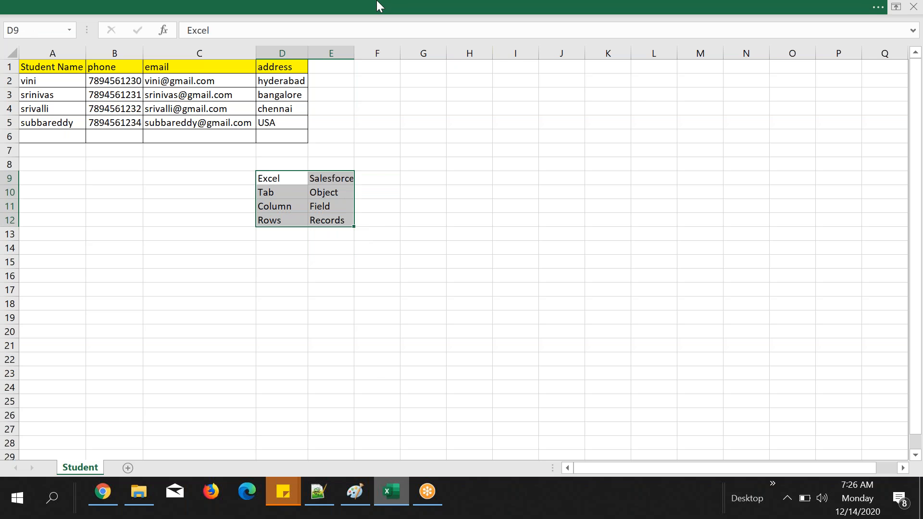
pyautogui.rightClick(340, 187)
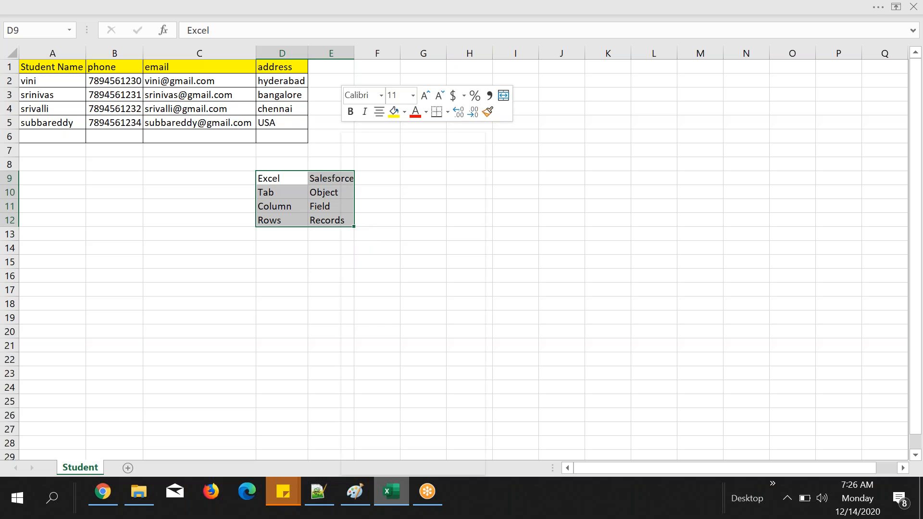
pyautogui.click(448, 112)
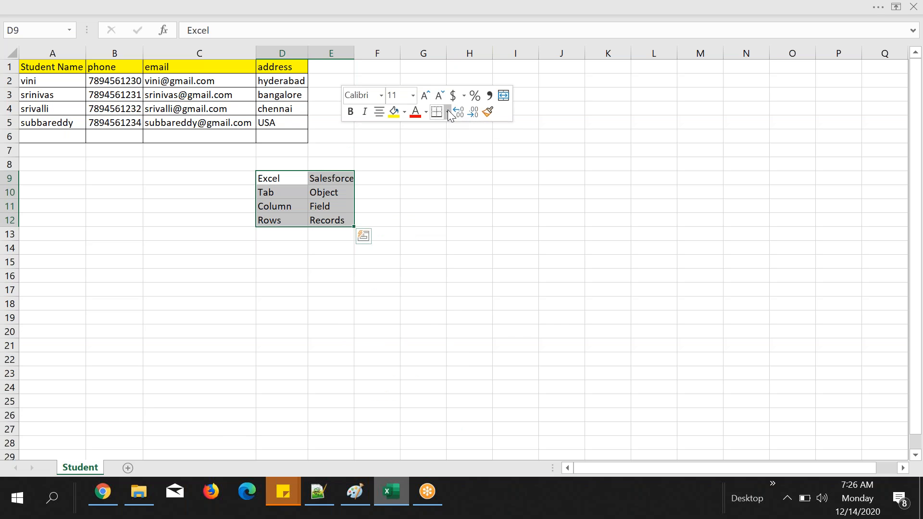
pyautogui.click(474, 218)
# Step: Fill the comparison table's header cells D9 and E9 with light orange
pyautogui.moveTo(279, 178); pyautogui.dragTo(344, 178)
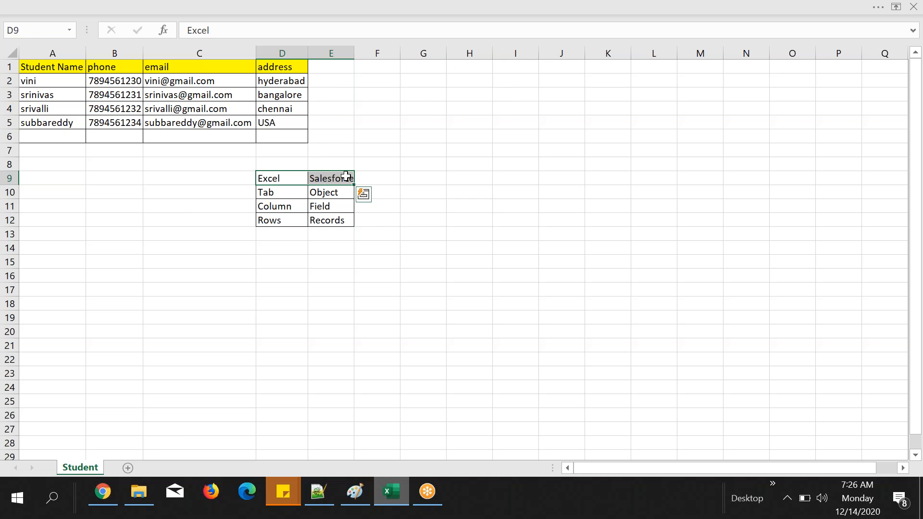
pyautogui.rightClick(345, 177)
pyautogui.click(409, 112)
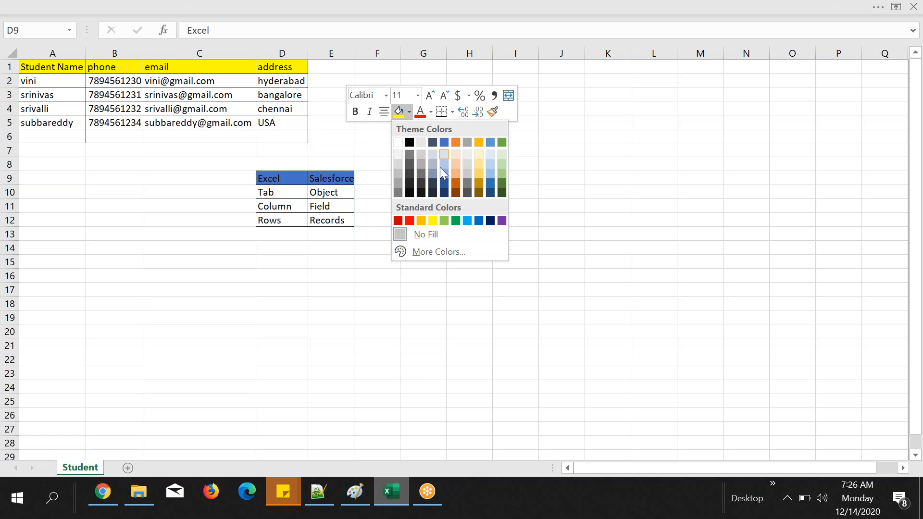
pyautogui.click(456, 172)
pyautogui.click(418, 178)
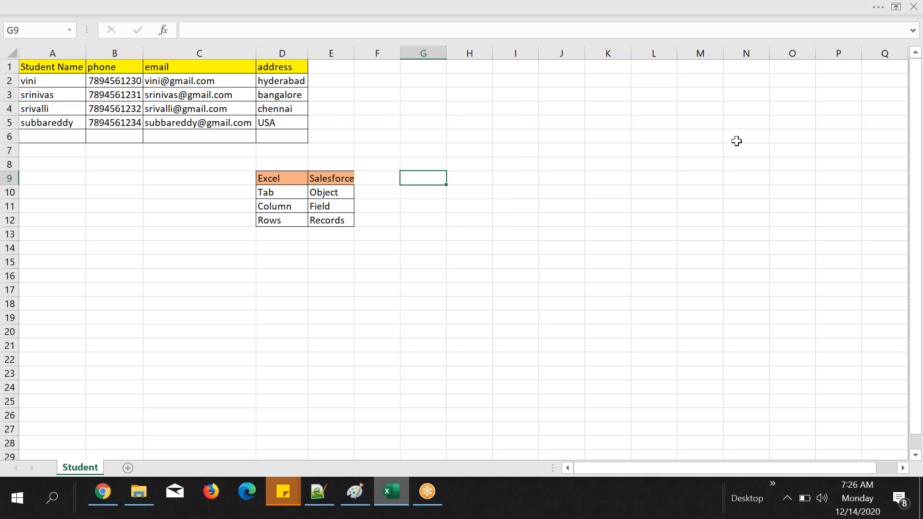
# Step: Go through the Excel-to-Salesforce comparison, relating its terms to the Student sheet's column headers and first data row
pyautogui.click(281, 178)
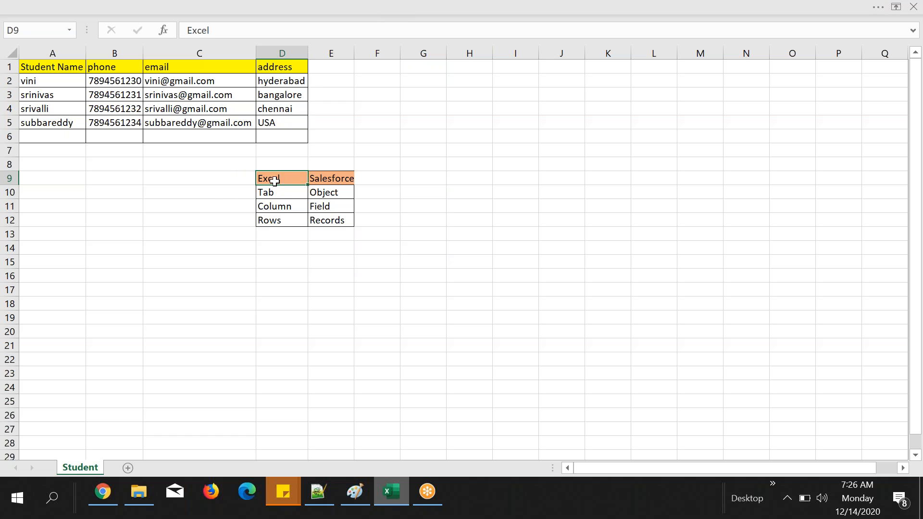
pyautogui.click(279, 196)
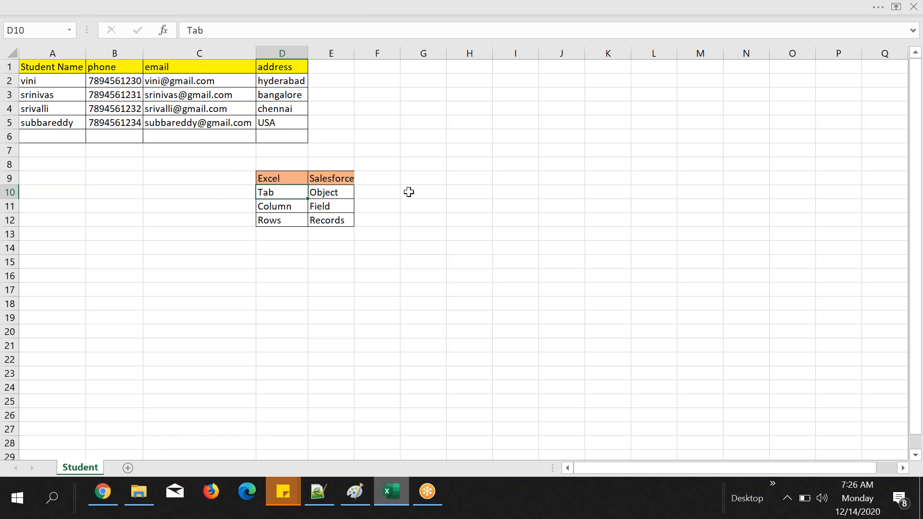
pyautogui.click(336, 197)
pyautogui.click(280, 208)
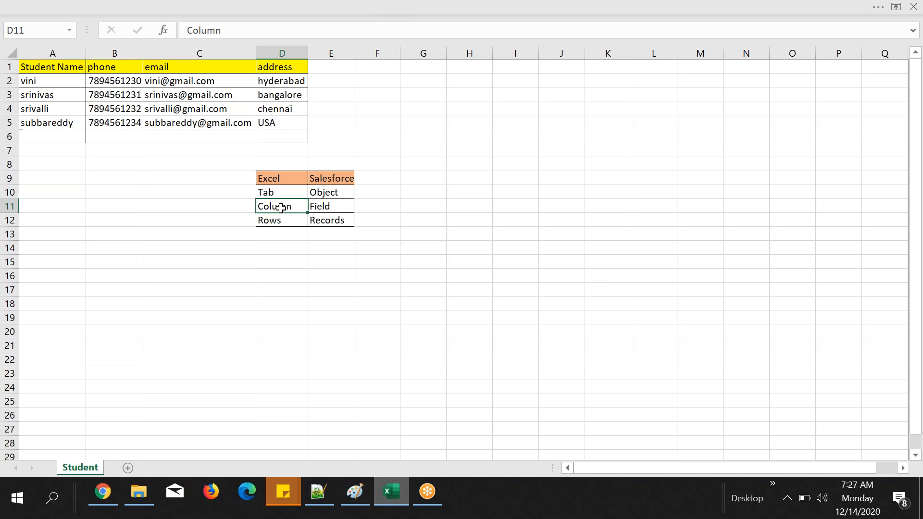
pyautogui.click(59, 67)
pyautogui.click(118, 71)
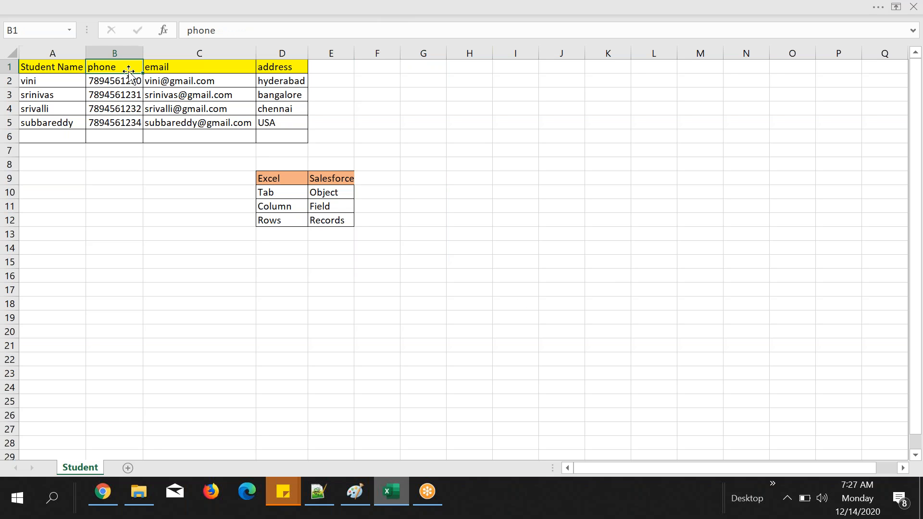
pyautogui.click(334, 206)
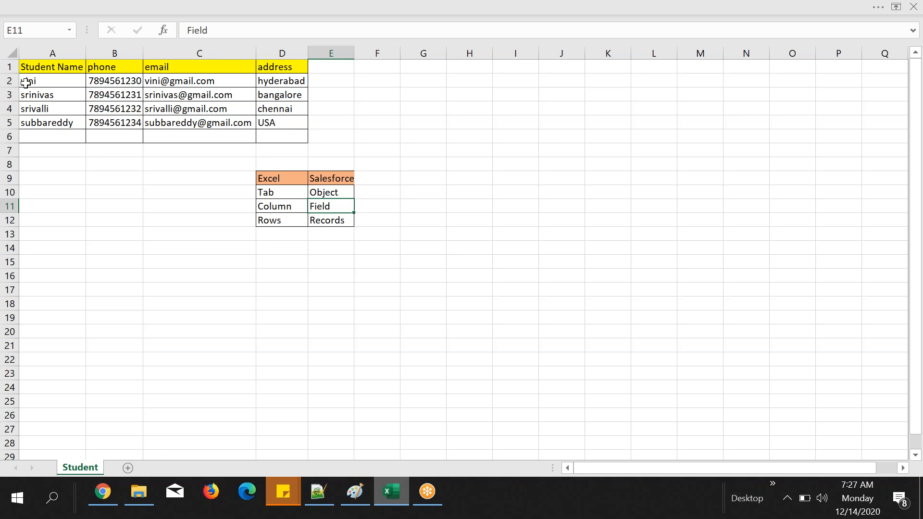
pyautogui.click(8, 80)
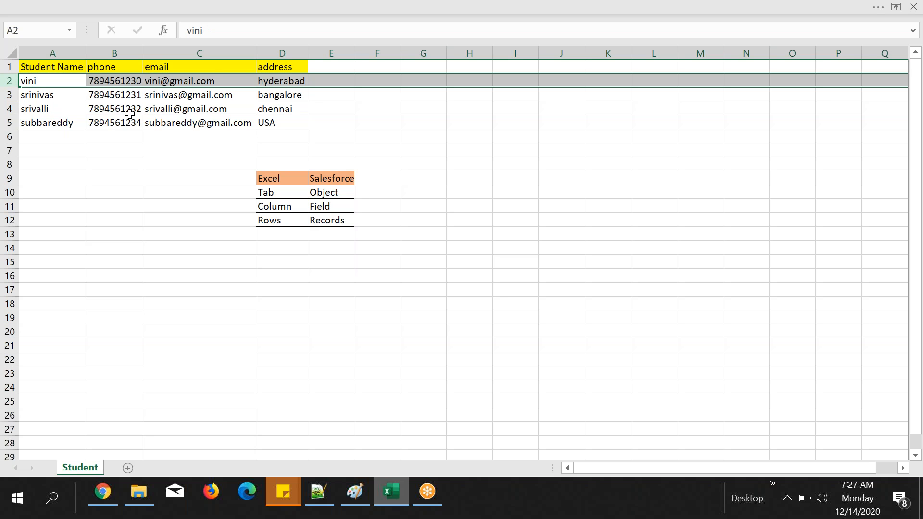
# Step: Change cell E12 to "Records/Data" and autofit column E to its contents
pyautogui.click(347, 219)
pyautogui.doubleClick(346, 219)
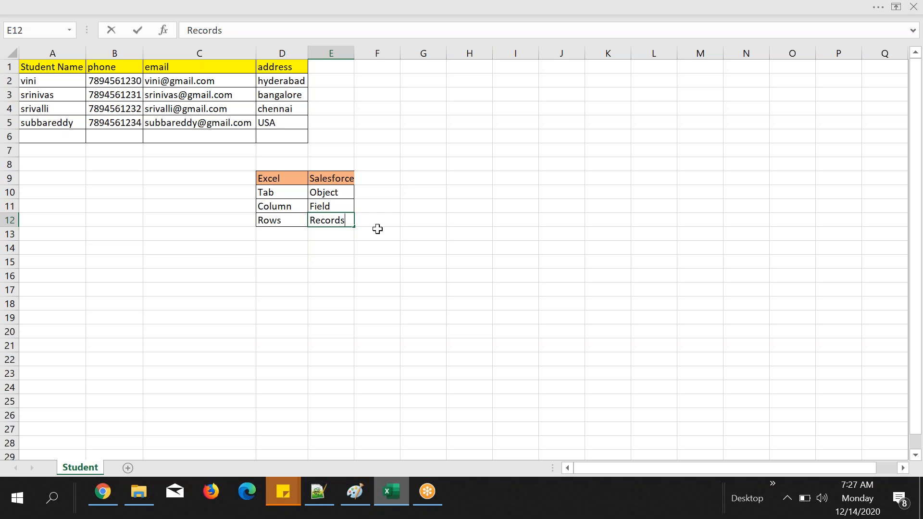
pyautogui.write('/Data')
pyautogui.click(452, 229)
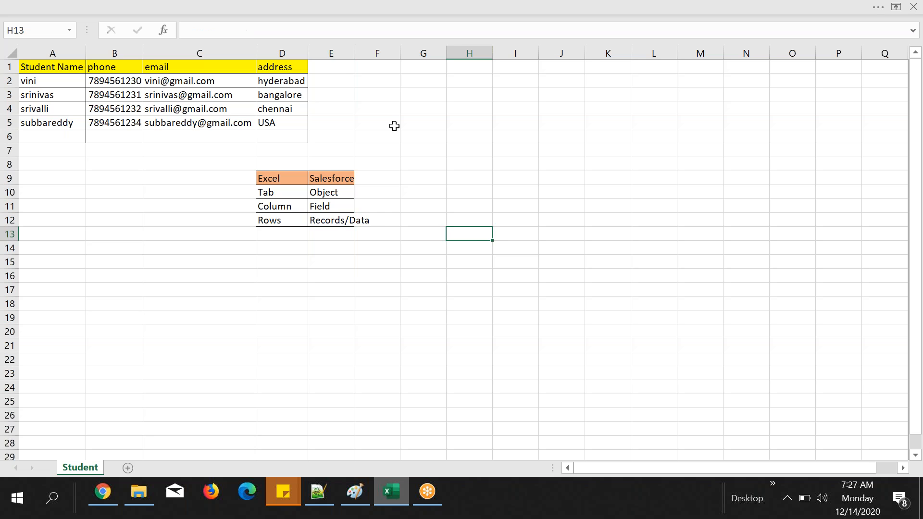
pyautogui.doubleClick(352, 52)
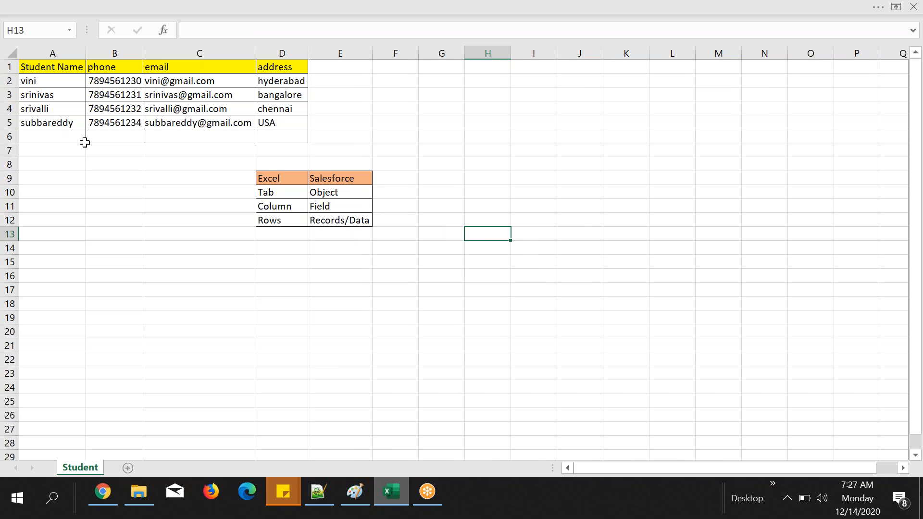
# Step: Go through the student data in rows 2 to 5 one row at a time as examples of records
pyautogui.click(9, 80)
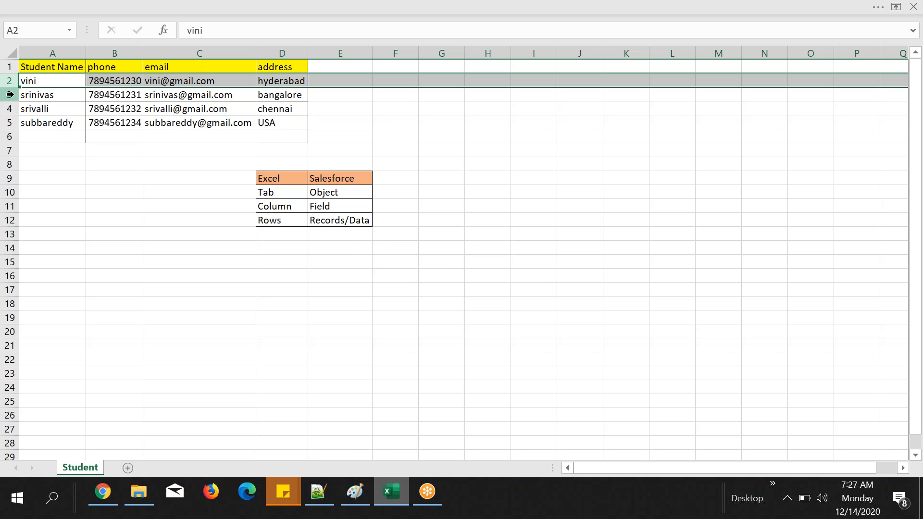
pyautogui.click(9, 95)
pyautogui.click(11, 108)
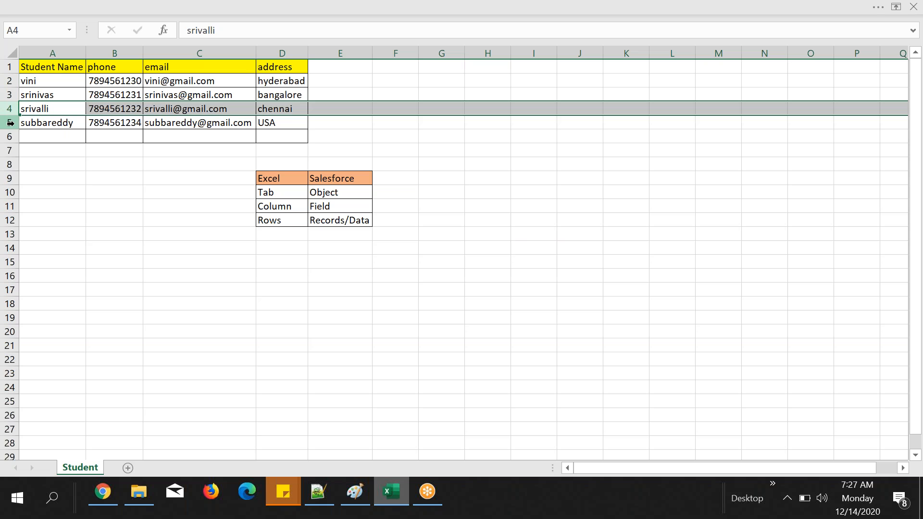
pyautogui.click(10, 123)
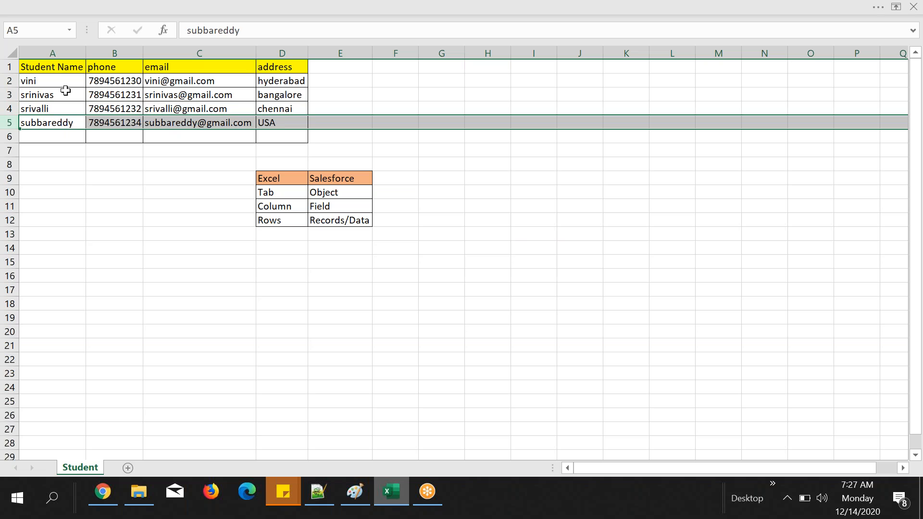
# Step: Review the student rows as example records and the header cells A1 to D1 as example columns
pyautogui.click(36, 84)
pyautogui.click(9, 81)
pyautogui.click(10, 95)
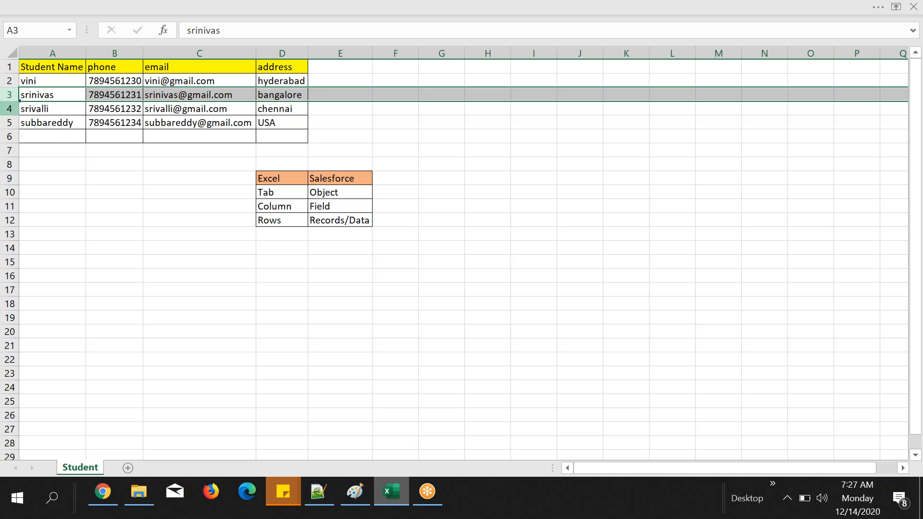
pyautogui.click(10, 109)
pyautogui.click(70, 67)
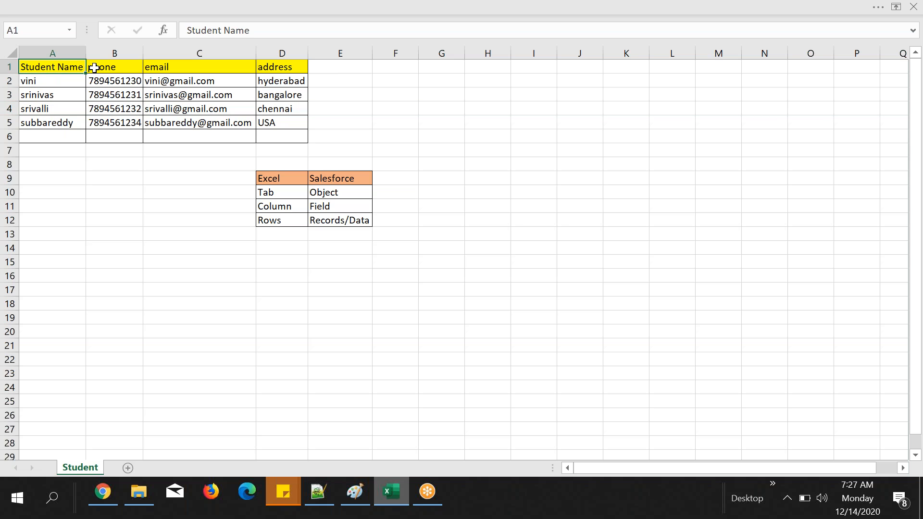
pyautogui.click(95, 68)
pyautogui.click(191, 72)
pyautogui.click(275, 66)
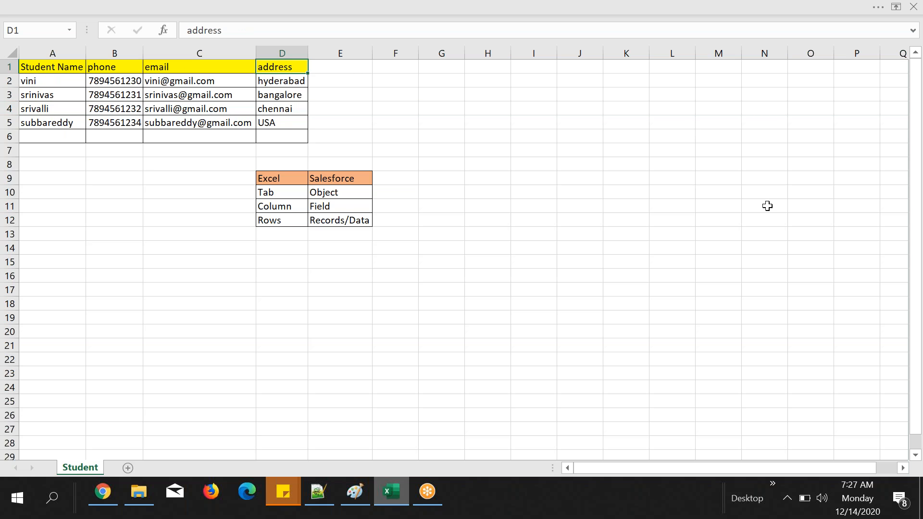
pyautogui.click(438, 225)
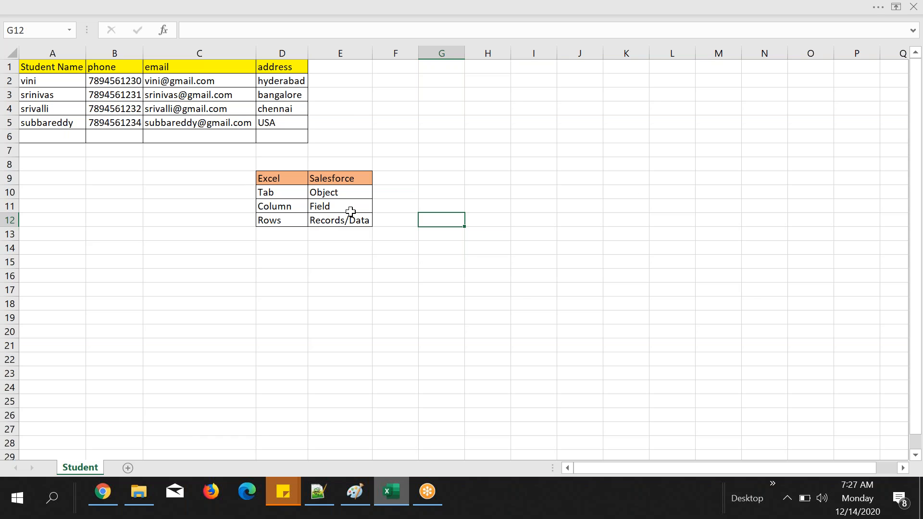
# Step: Compare the Student Name field on the Salesforce student record in Chrome with the name and phone headers in the Excel sheet
pyautogui.click(102, 492)
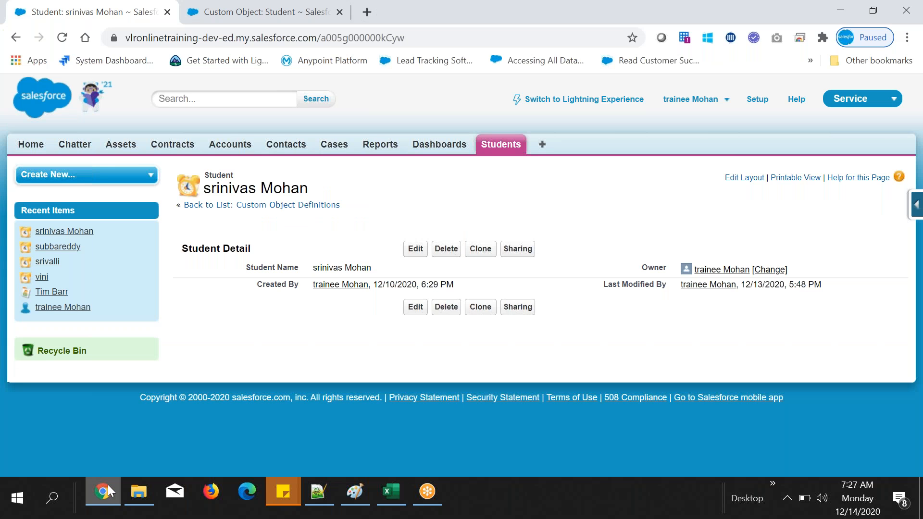
pyautogui.click(108, 490)
pyautogui.click(68, 66)
pyautogui.click(113, 494)
pyautogui.moveTo(245, 268); pyautogui.dragTo(308, 276)
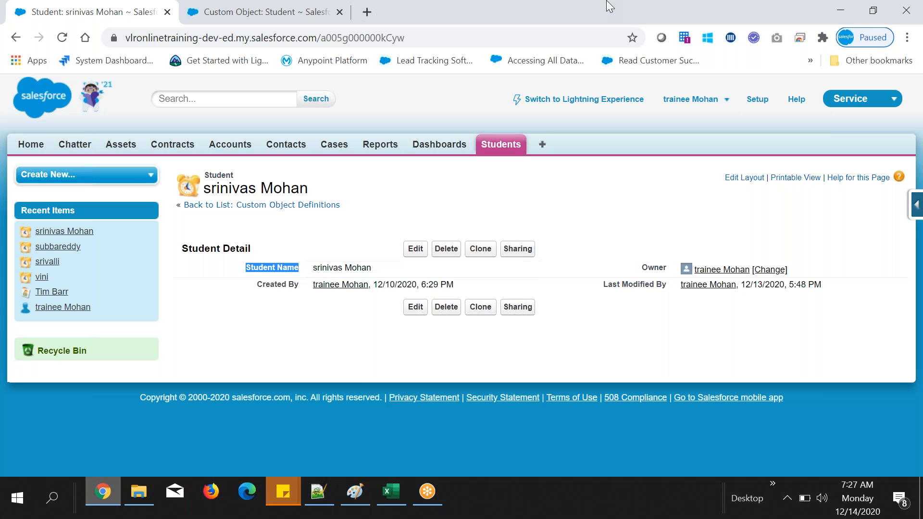
pyautogui.click(431, 223)
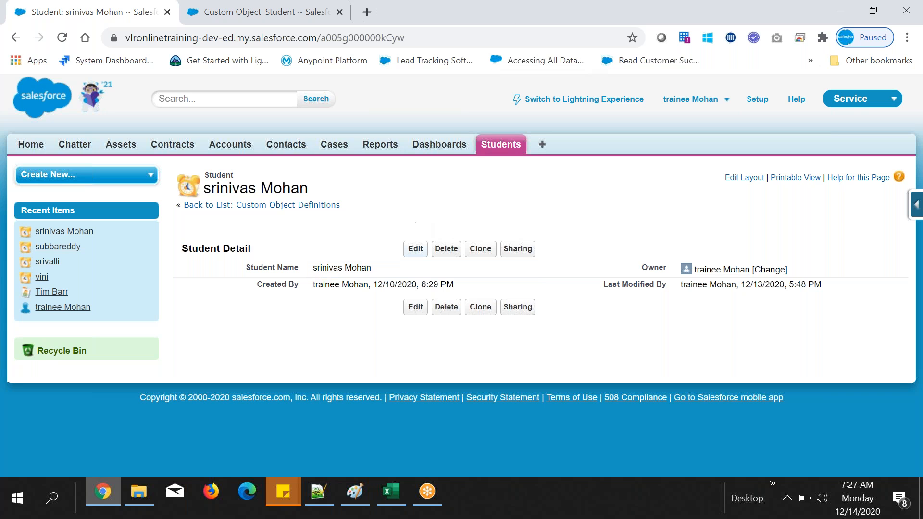
pyautogui.click(398, 494)
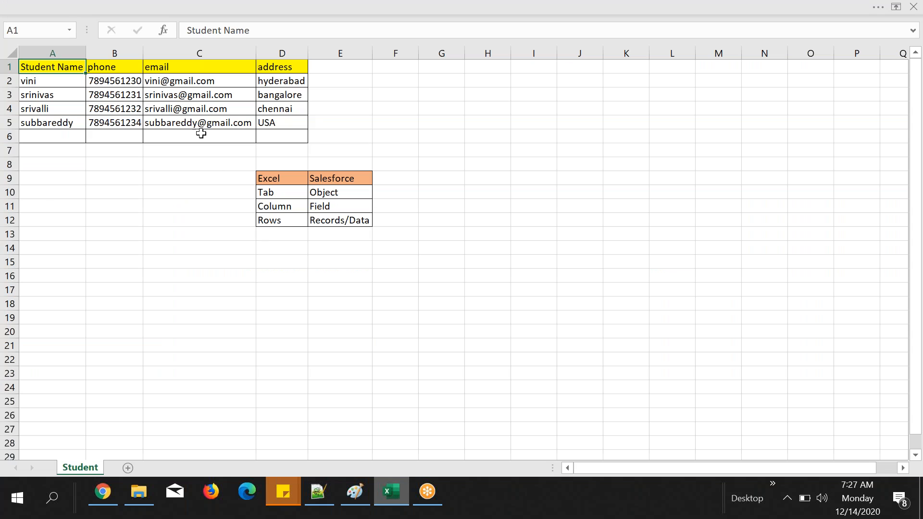
pyautogui.click(108, 71)
# Step: Switch to the Salesforce student record and examine its field labels Student Name, Created By, Owner and Last Modified By
pyautogui.click(106, 508)
pyautogui.moveTo(254, 268); pyautogui.dragTo(300, 285)
pyautogui.moveTo(642, 268); pyautogui.dragTo(664, 268)
pyautogui.moveTo(603, 284); pyautogui.dragTo(659, 288)
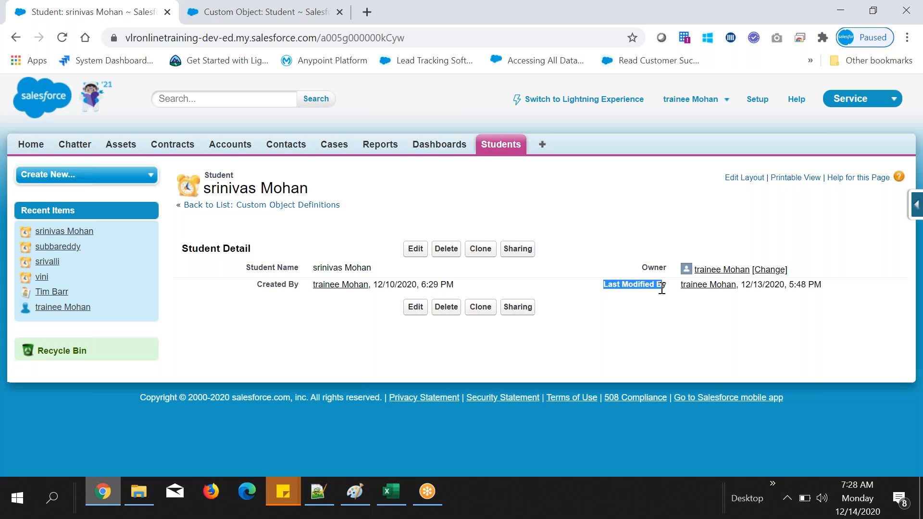
pyautogui.moveTo(247, 264); pyautogui.dragTo(283, 266)
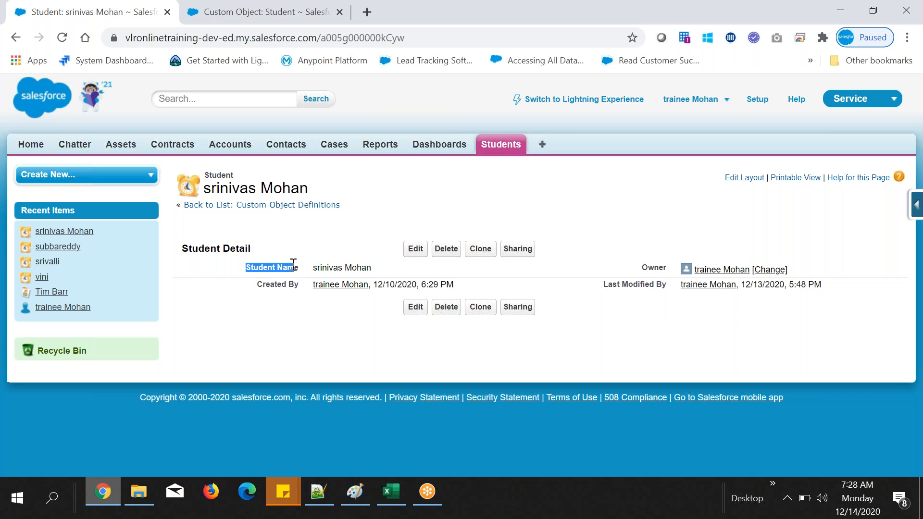
pyautogui.click(389, 204)
pyautogui.moveTo(245, 267); pyautogui.dragTo(299, 284)
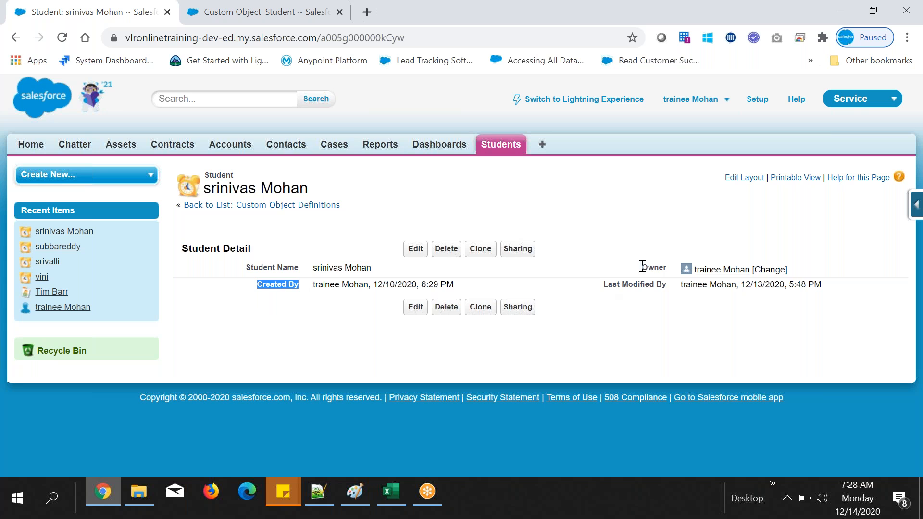
pyautogui.moveTo(642, 266); pyautogui.dragTo(667, 268)
pyautogui.moveTo(600, 284); pyautogui.dragTo(660, 286)
pyautogui.click(614, 248)
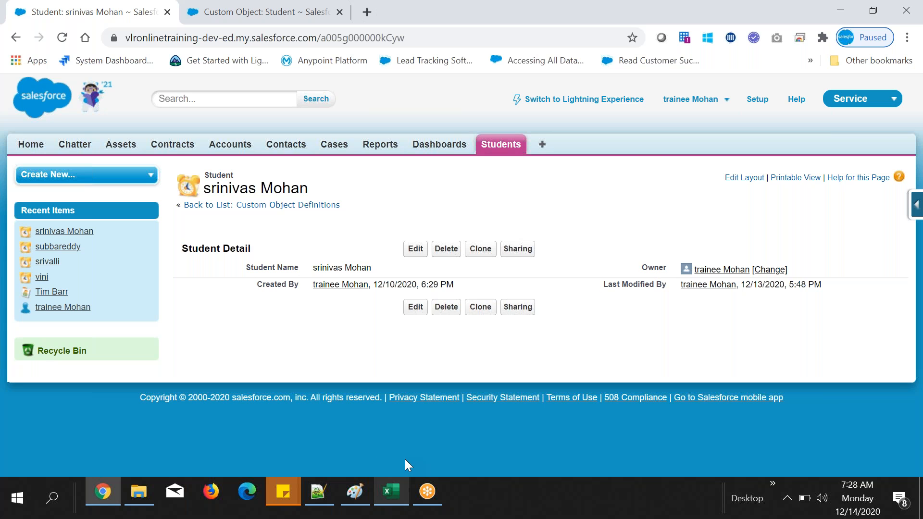
pyautogui.moveTo(246, 267); pyautogui.dragTo(298, 287)
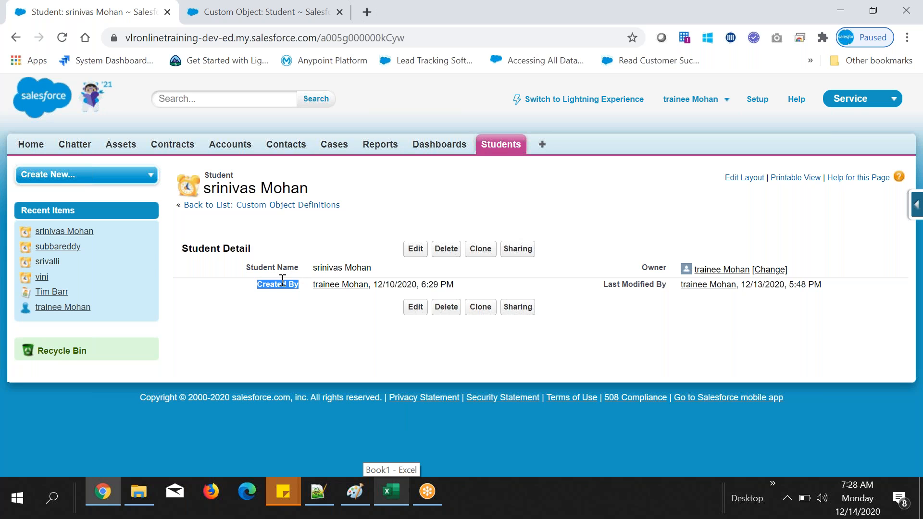
pyautogui.moveTo(247, 267); pyautogui.dragTo(285, 267)
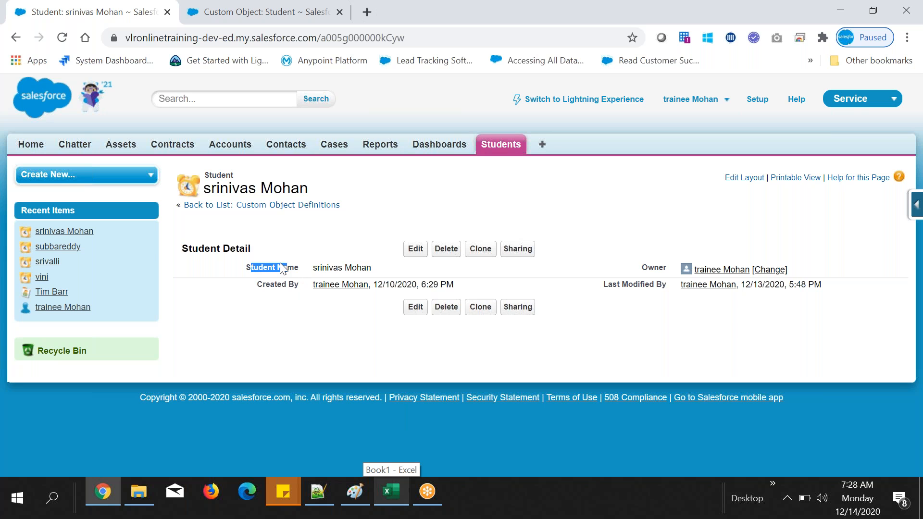
pyautogui.click(253, 285)
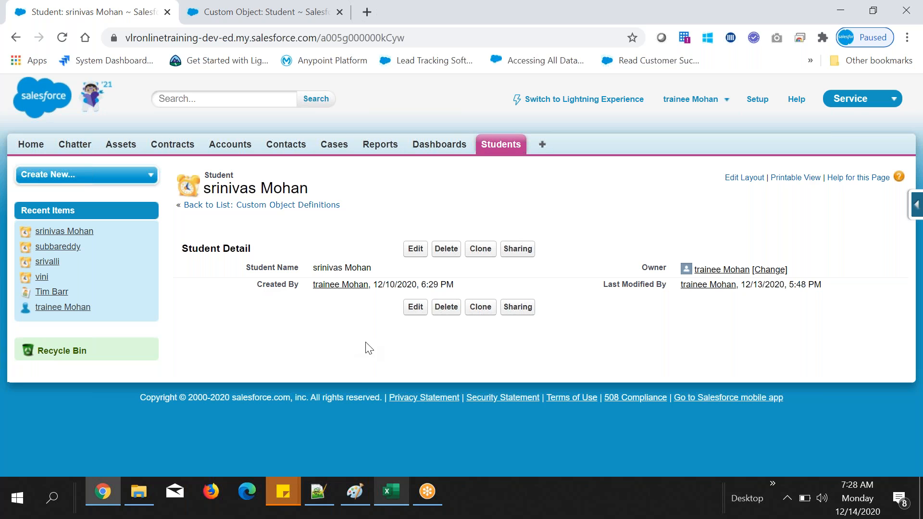
# Step: Alternate between the Excel sheet and the Salesforce student record to relate column headers to the record's field labels
pyautogui.click(391, 491)
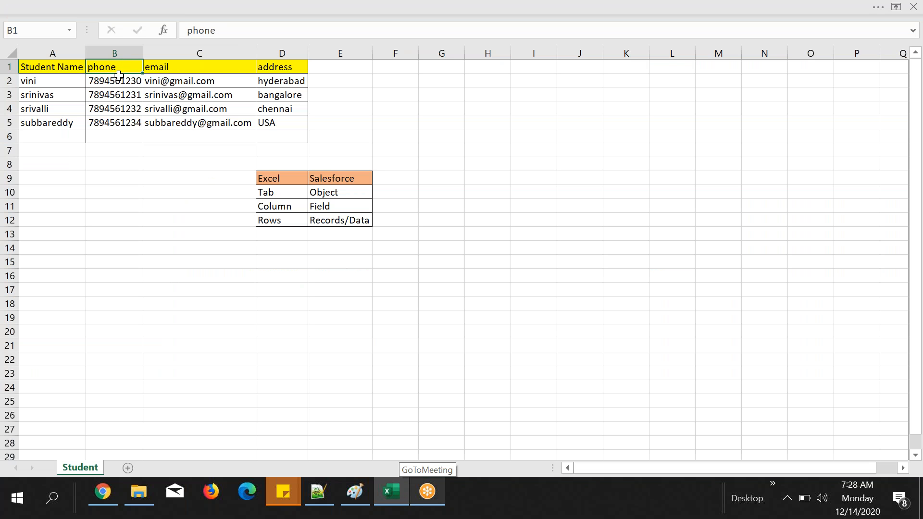
pyautogui.click(102, 495)
pyautogui.moveTo(246, 268); pyautogui.dragTo(276, 268)
pyautogui.click(391, 490)
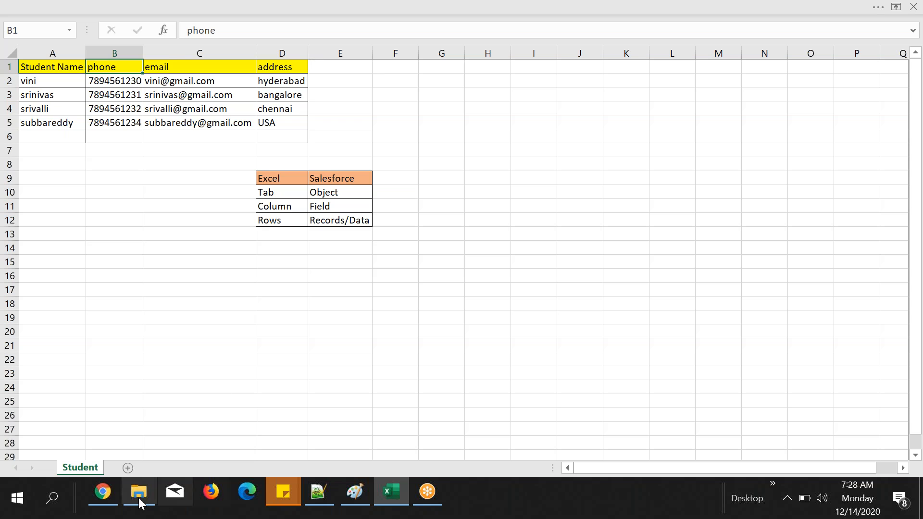
pyautogui.click(102, 492)
pyautogui.click(310, 332)
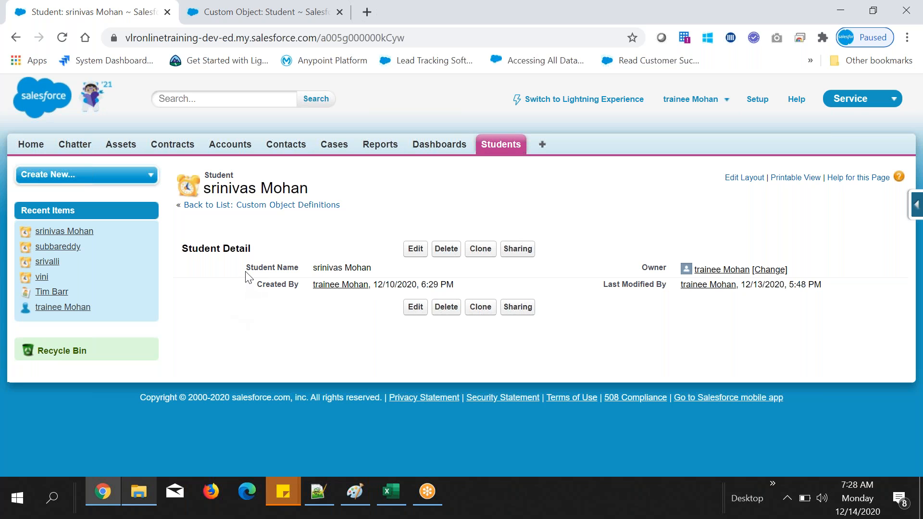
pyautogui.click(405, 494)
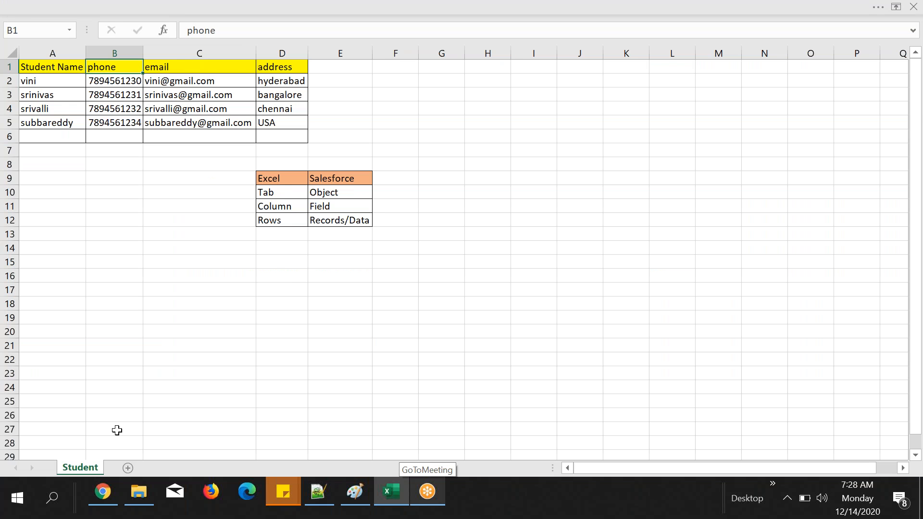
# Step: Switch to the Salesforce student record and examine the value stored in its Student Name field
pyautogui.click(101, 493)
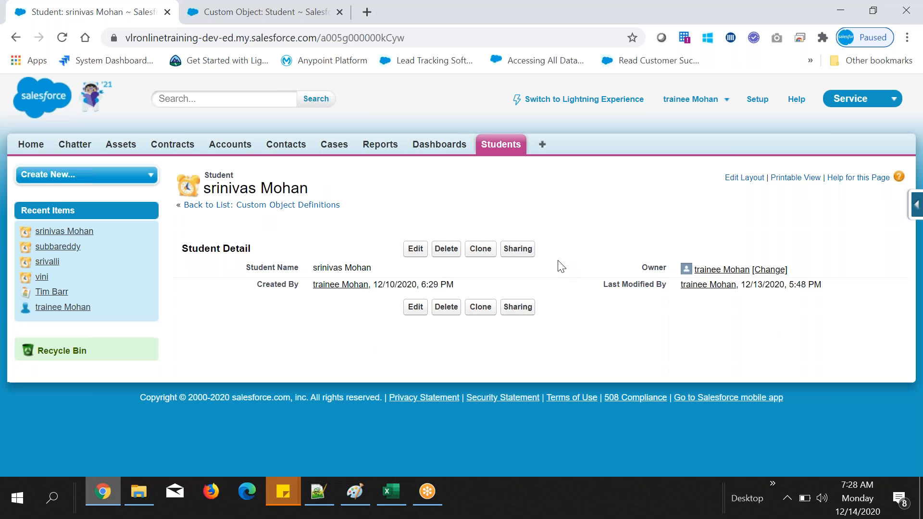
pyautogui.doubleClick(316, 272)
pyautogui.moveTo(313, 269); pyautogui.dragTo(368, 267)
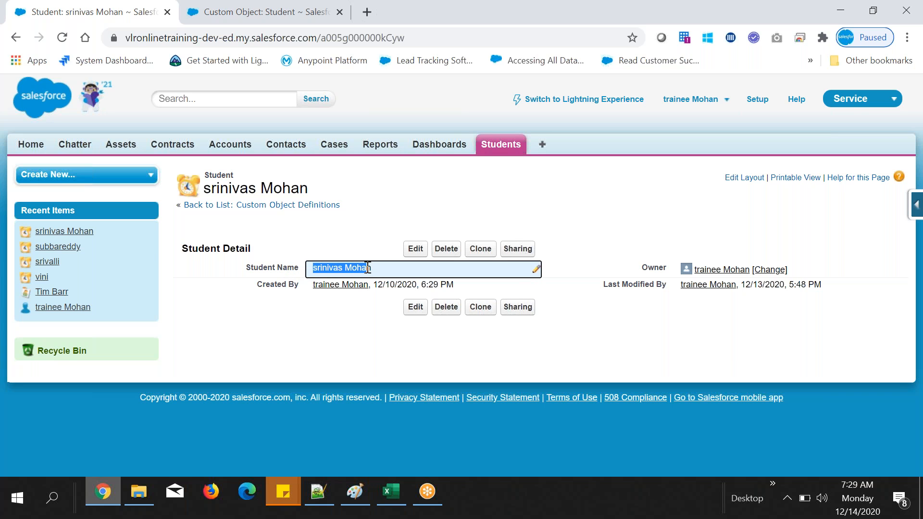
pyautogui.click(546, 201)
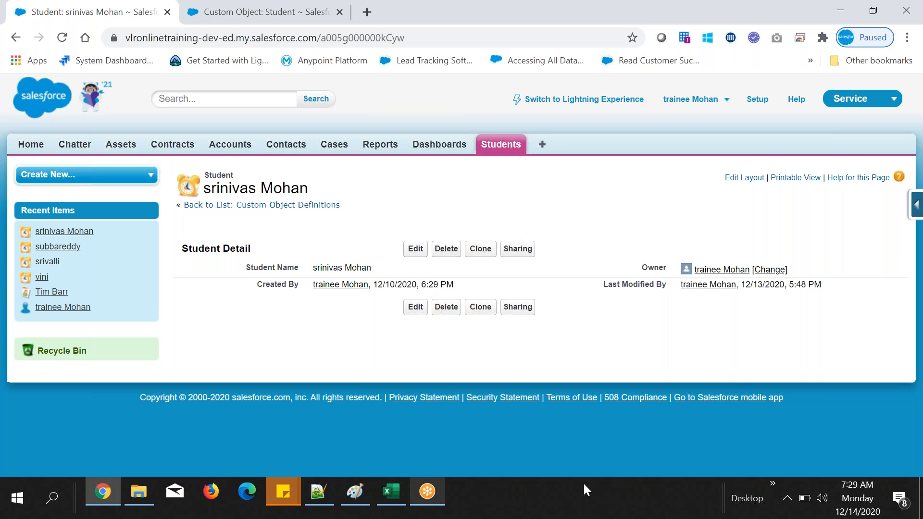
# Step: Switch to the Excel sheet and go through the Salesforce terms Records/Data, Field and Object in cells E12 to E10
pyautogui.click(389, 501)
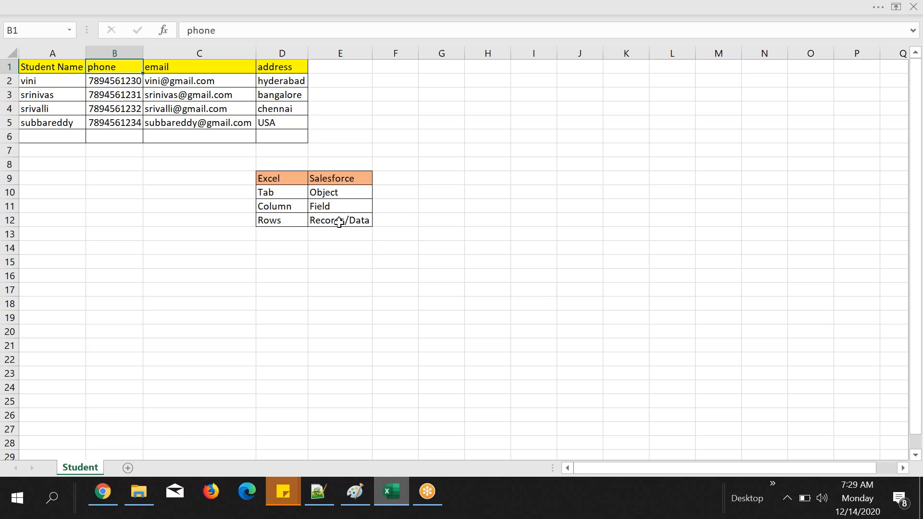
pyautogui.click(339, 222)
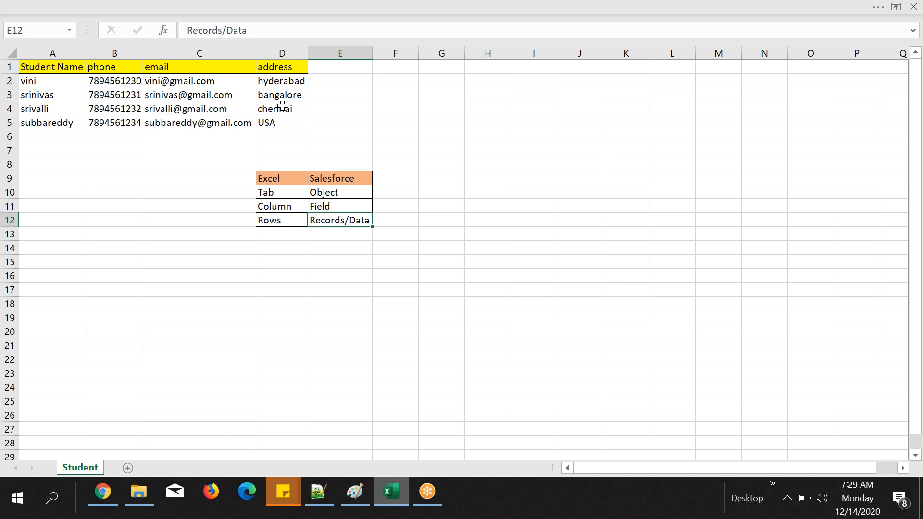
pyautogui.click(327, 204)
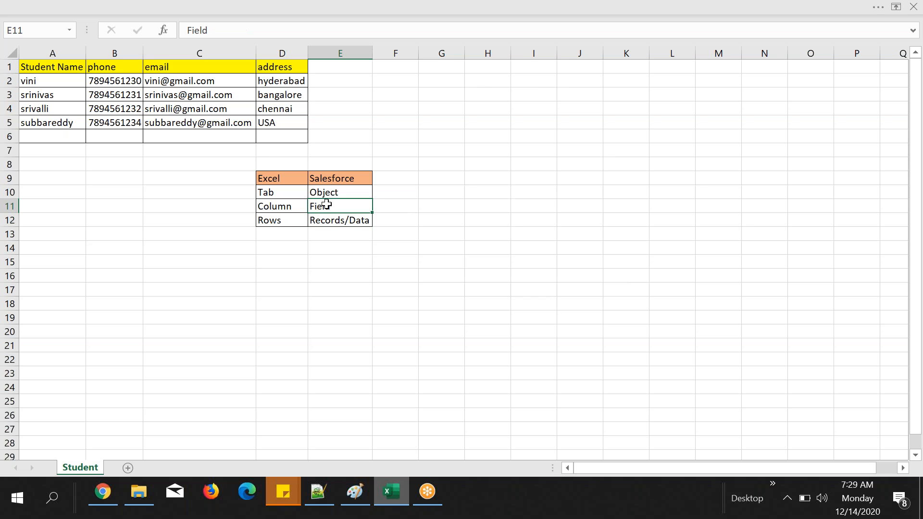
pyautogui.click(320, 191)
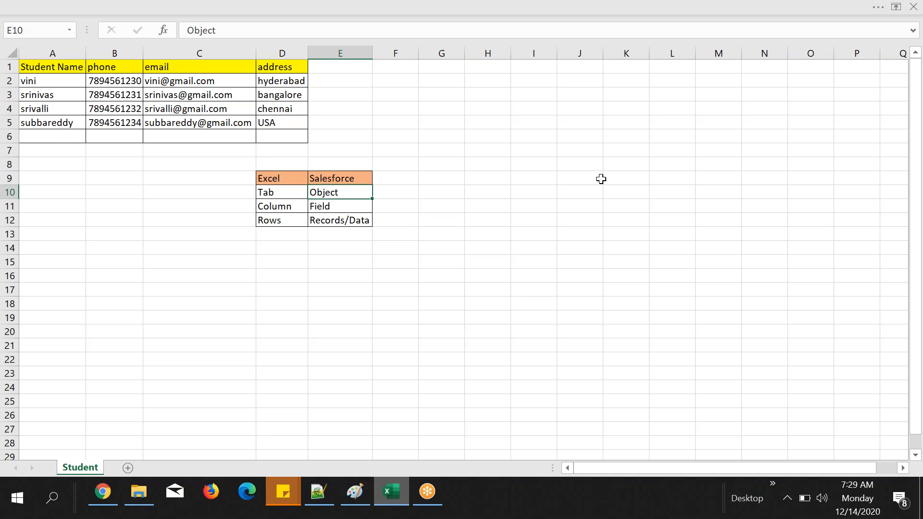
# Step: Switch to Salesforce, open Setup, close the Custom Object: Student browser tab and search the setup entries for "object"
pyautogui.click(104, 493)
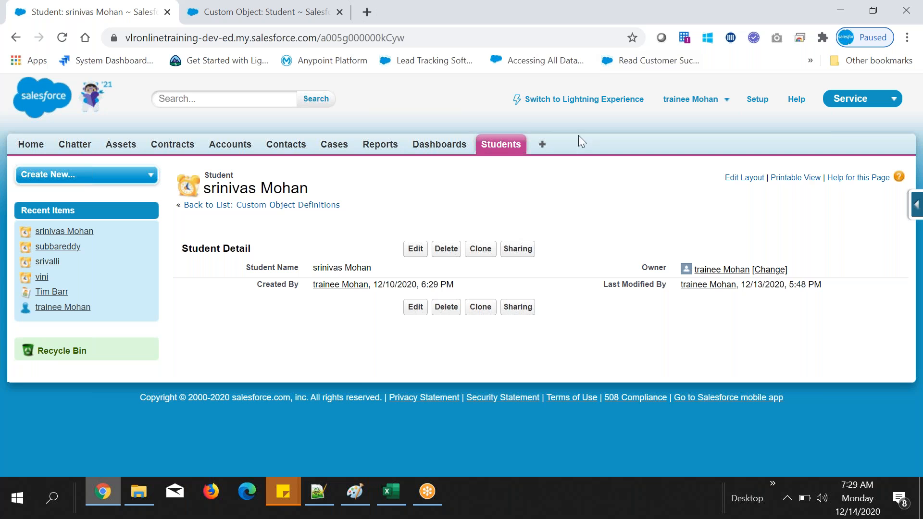
pyautogui.click(757, 99)
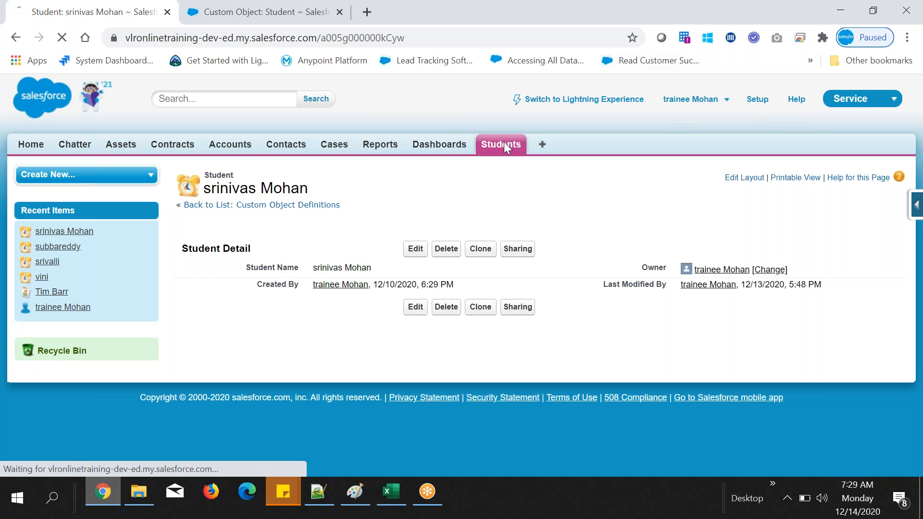
pyautogui.click(339, 12)
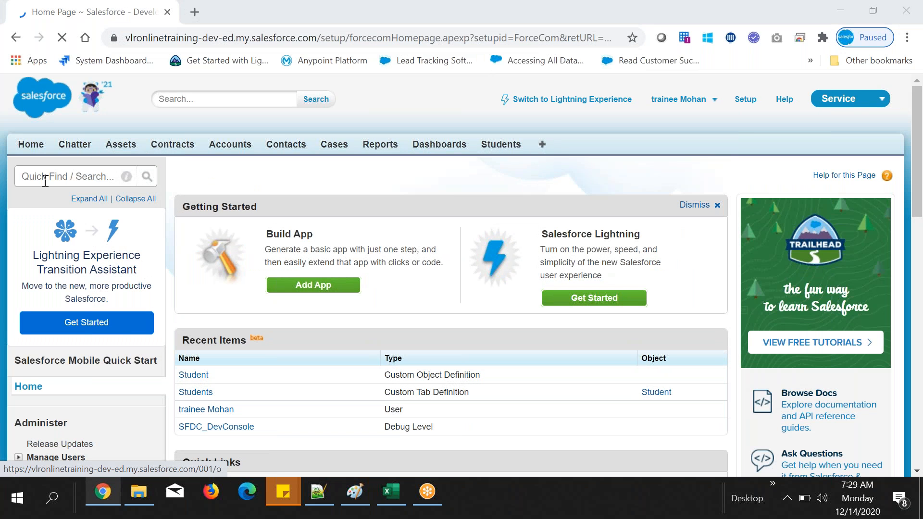
pyautogui.click(47, 177)
pyautogui.write('object')
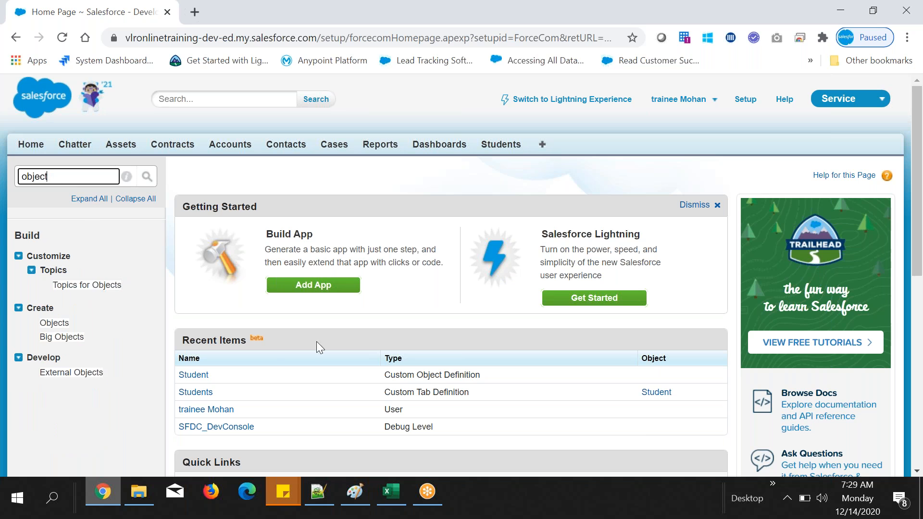
# Step: Switch to the Excel sheet and review how Field and Object in the comparison table relate to the phone header
pyautogui.click(385, 498)
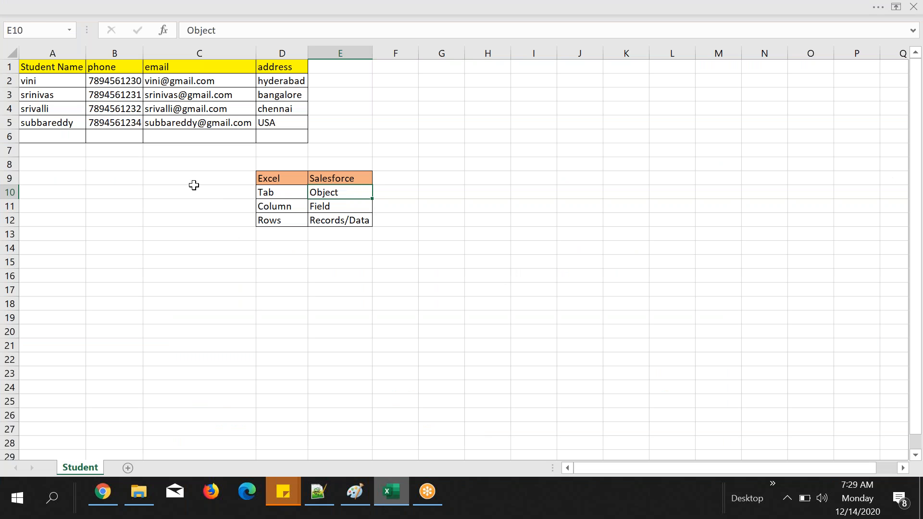
pyautogui.click(317, 207)
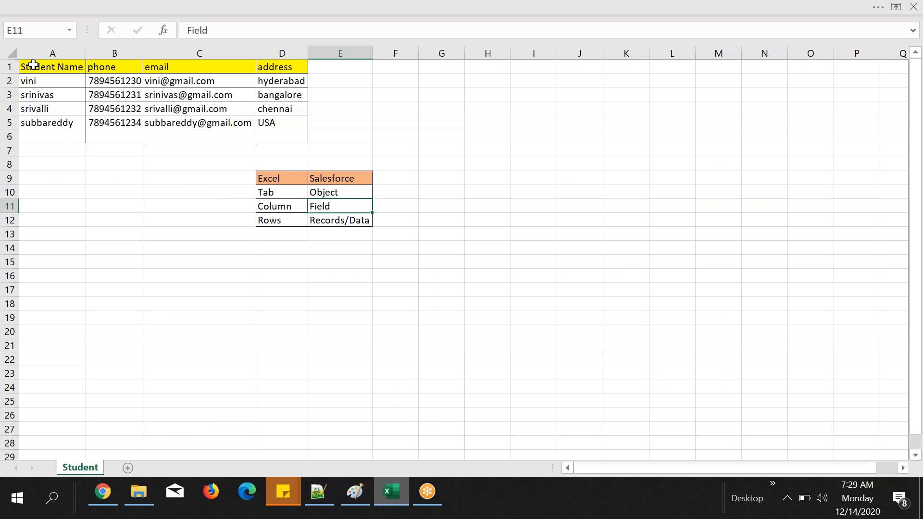
pyautogui.click(99, 66)
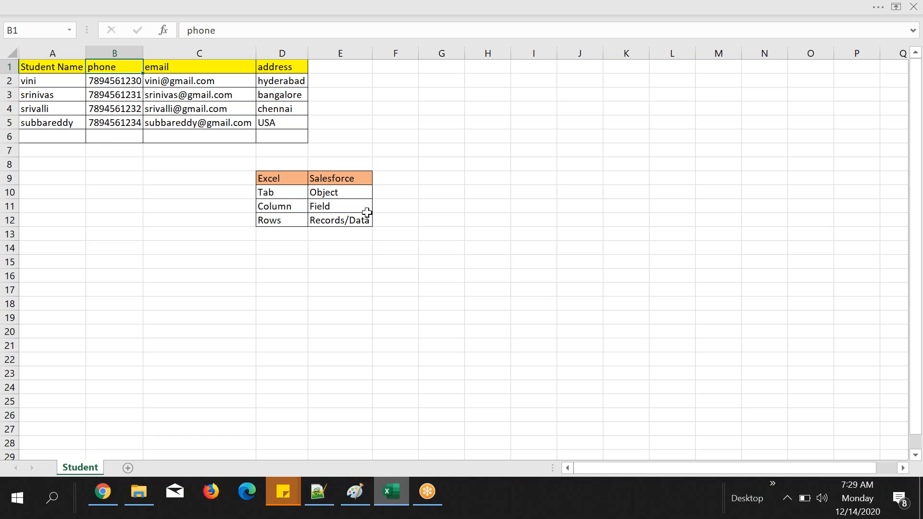
pyautogui.click(327, 208)
pyautogui.click(336, 195)
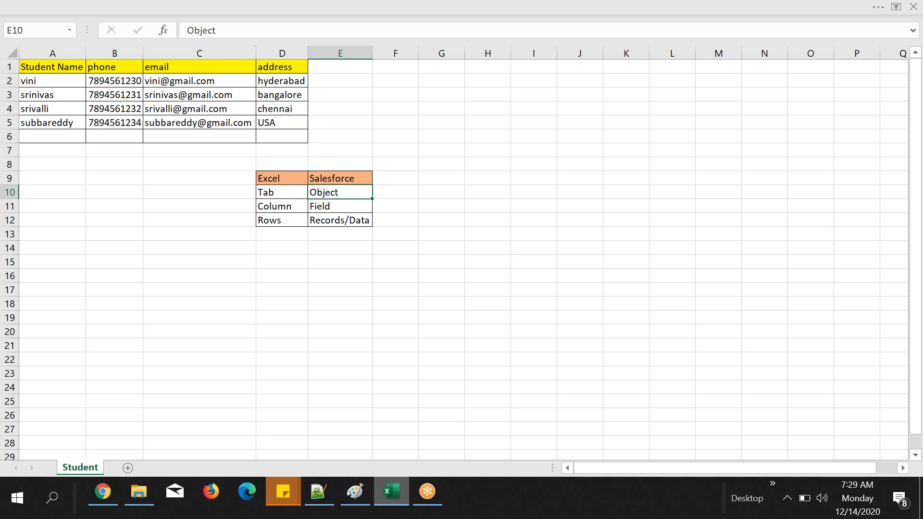
# Step: Return to Salesforce Setup and open the Objects page under Create
pyautogui.click(114, 488)
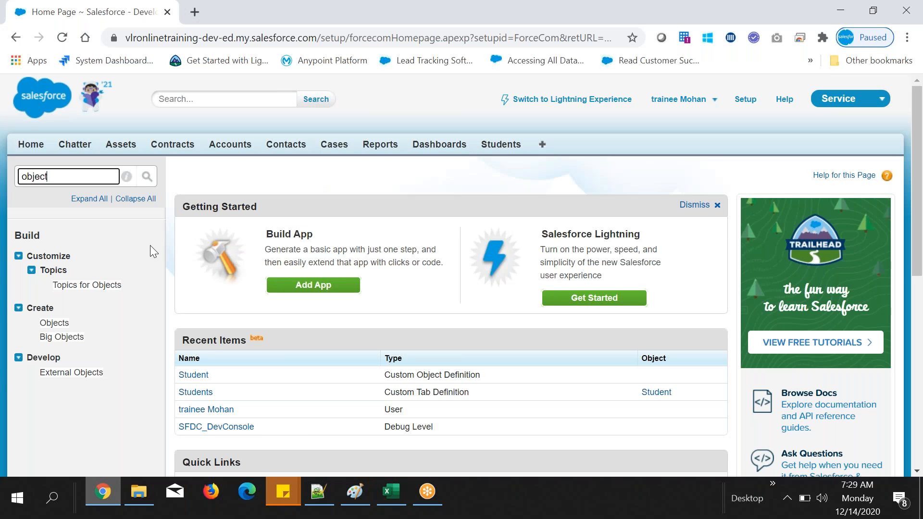
pyautogui.click(54, 323)
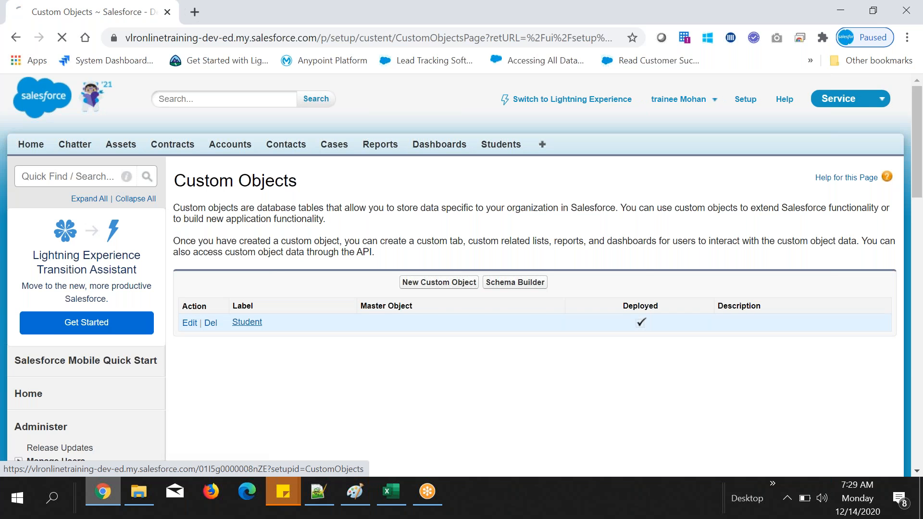
# Step: Open the Student custom object and highlight its API name in the definition detail
pyautogui.click(247, 322)
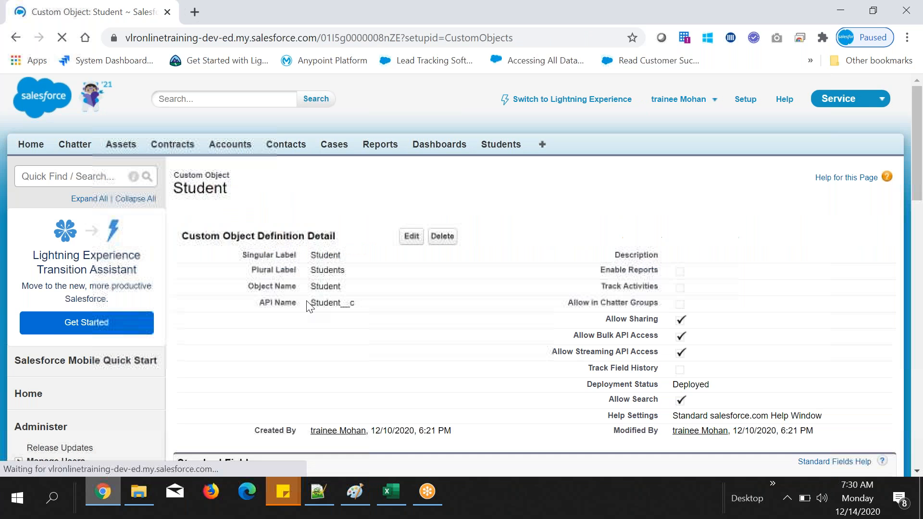
pyautogui.scroll(-3, 308, 305)
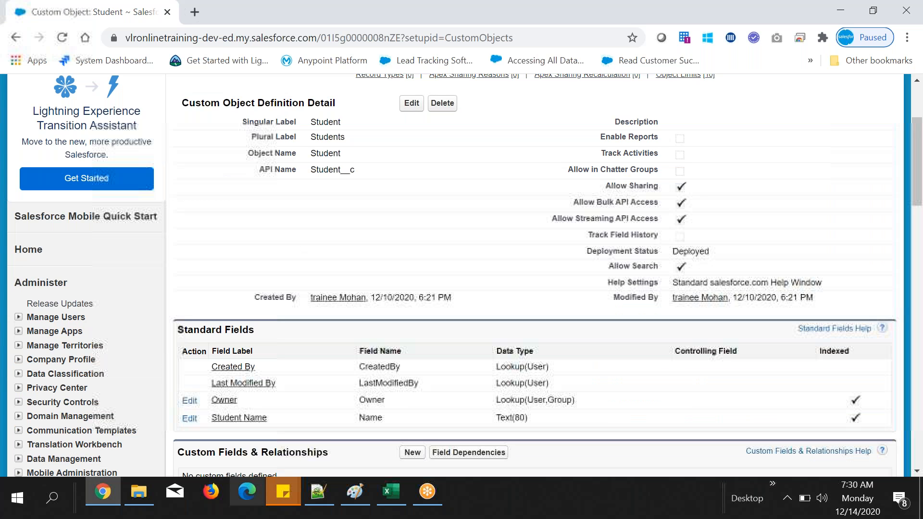
pyautogui.doubleClick(332, 169)
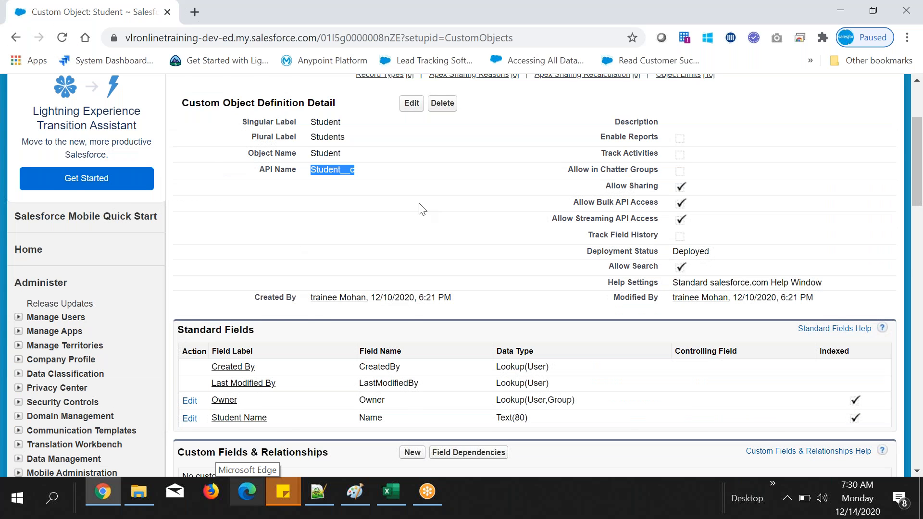
pyautogui.scroll(-6, 422, 208)
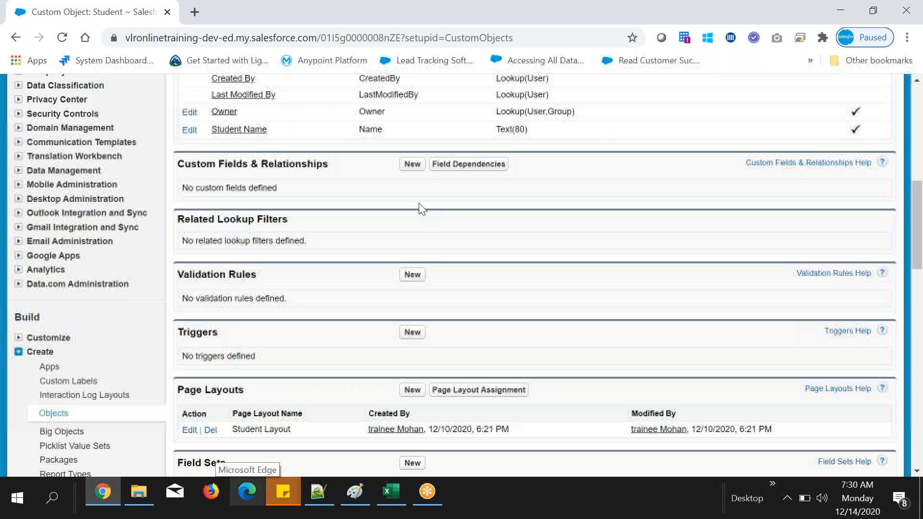
# Step: Compare the Standard Fields list with the Custom Fields & Relationships section of the Student object
pyautogui.scroll(3, 422, 209)
pyautogui.moveTo(183, 186); pyautogui.dragTo(257, 186)
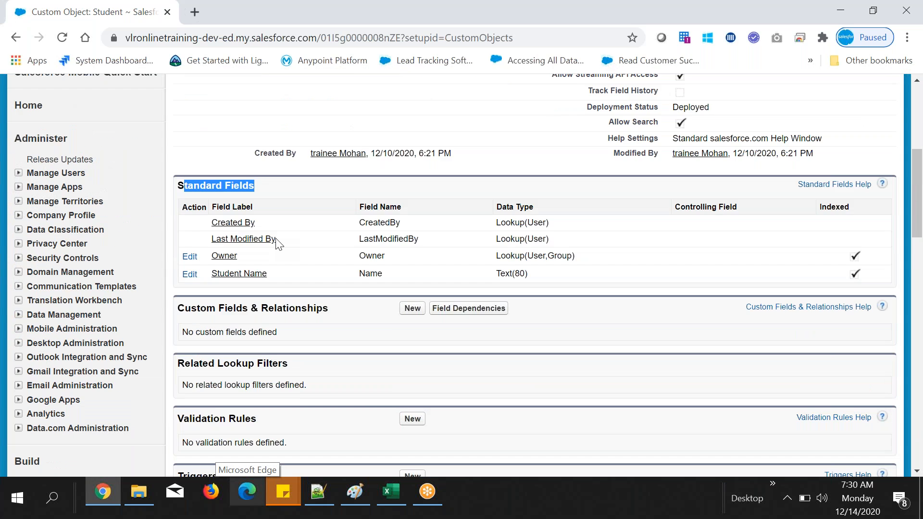
pyautogui.moveTo(177, 308); pyautogui.dragTo(329, 308)
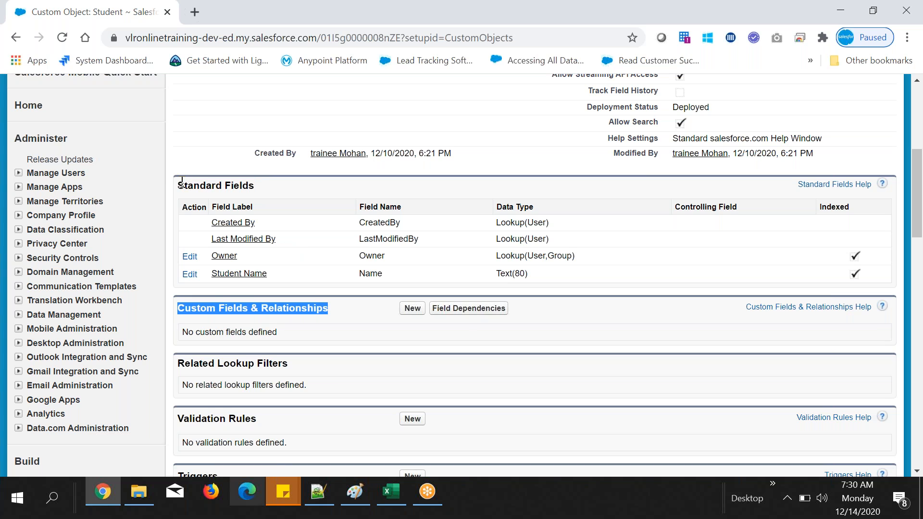
pyautogui.moveTo(180, 185); pyautogui.dragTo(241, 187)
pyautogui.moveTo(209, 224); pyautogui.dragTo(481, 274)
pyautogui.click(457, 201)
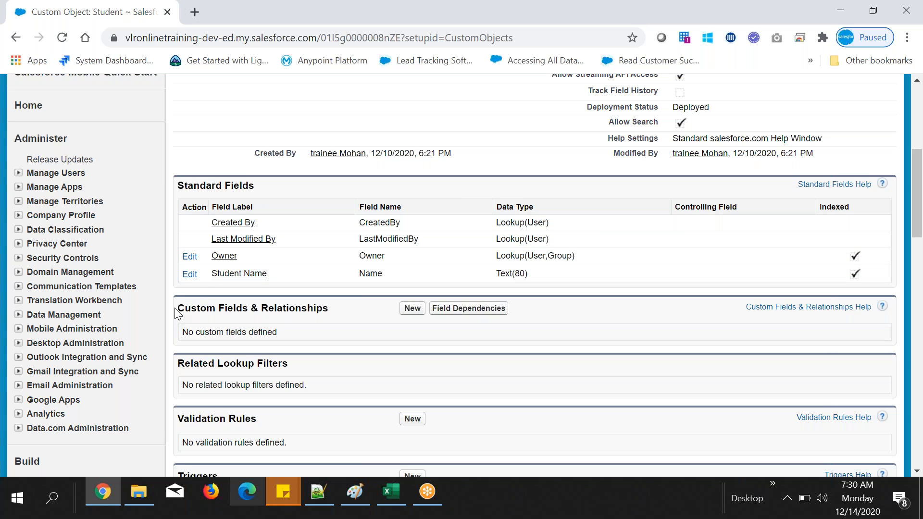
pyautogui.moveTo(178, 312); pyautogui.dragTo(323, 312)
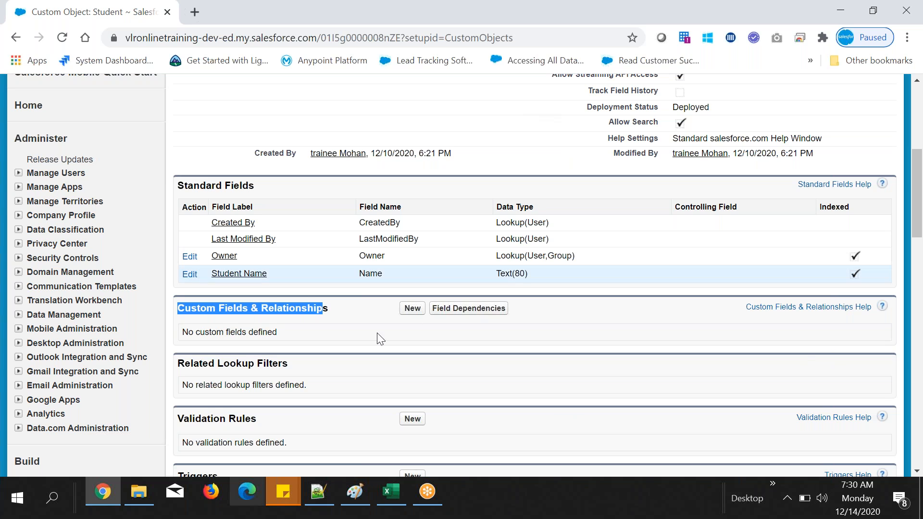
pyautogui.click(208, 308)
pyautogui.moveTo(194, 308); pyautogui.dragTo(344, 312)
pyautogui.click(350, 308)
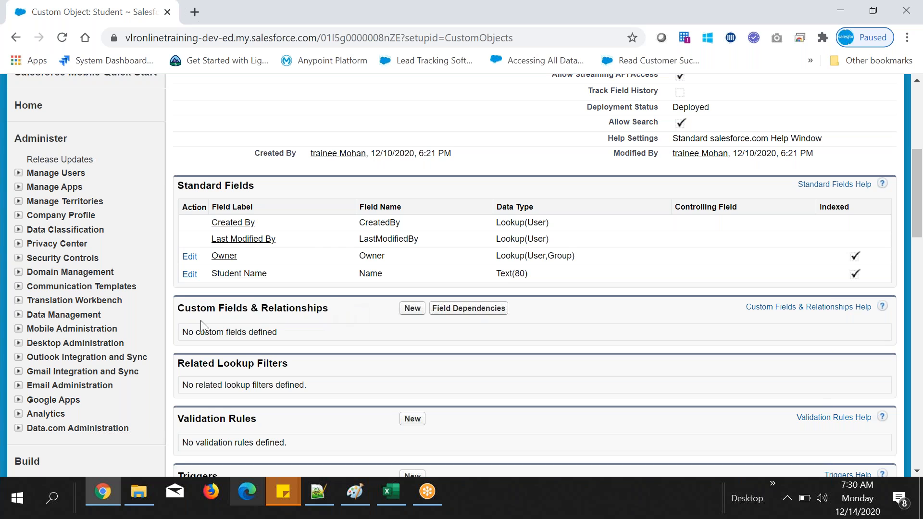
# Step: Start a new custom field on the Student object and review the instructions for choosing its field type
pyautogui.click(411, 309)
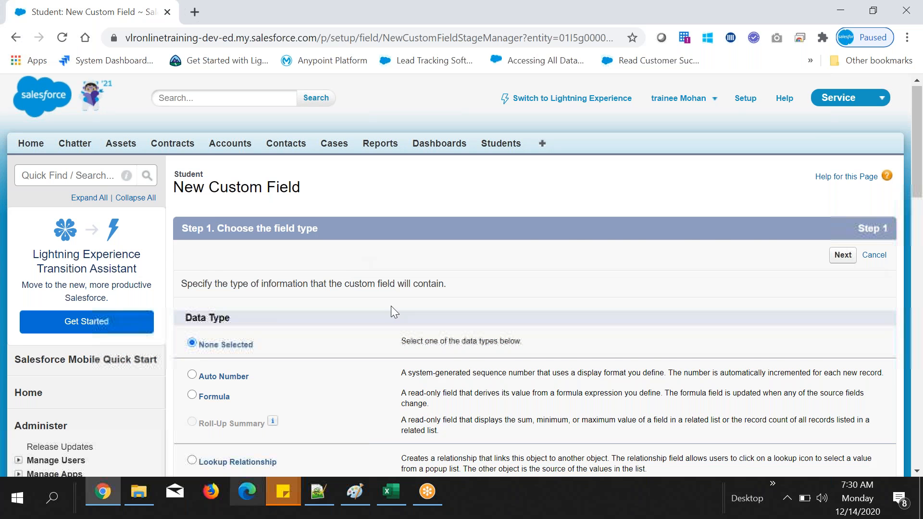
pyautogui.scroll(-3, 390, 306)
pyautogui.moveTo(185, 175); pyautogui.dragTo(231, 175)
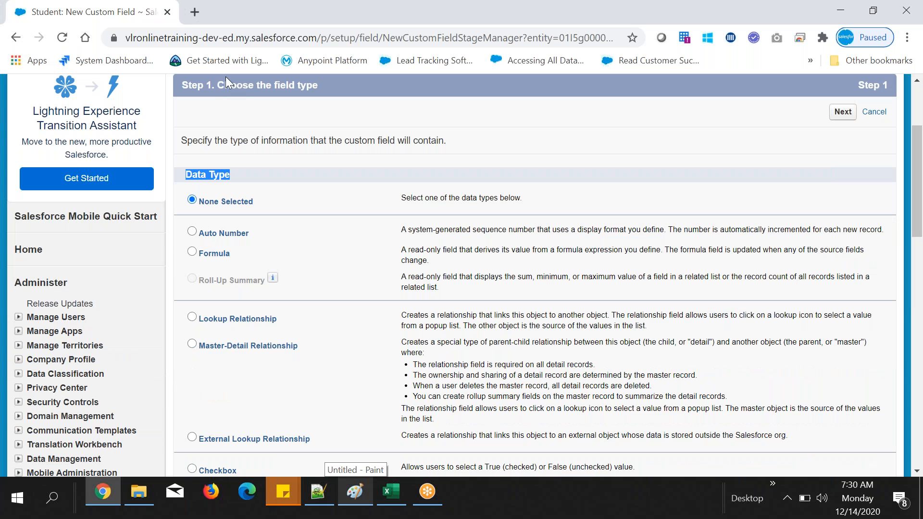
pyautogui.moveTo(226, 77); pyautogui.dragTo(222, 70)
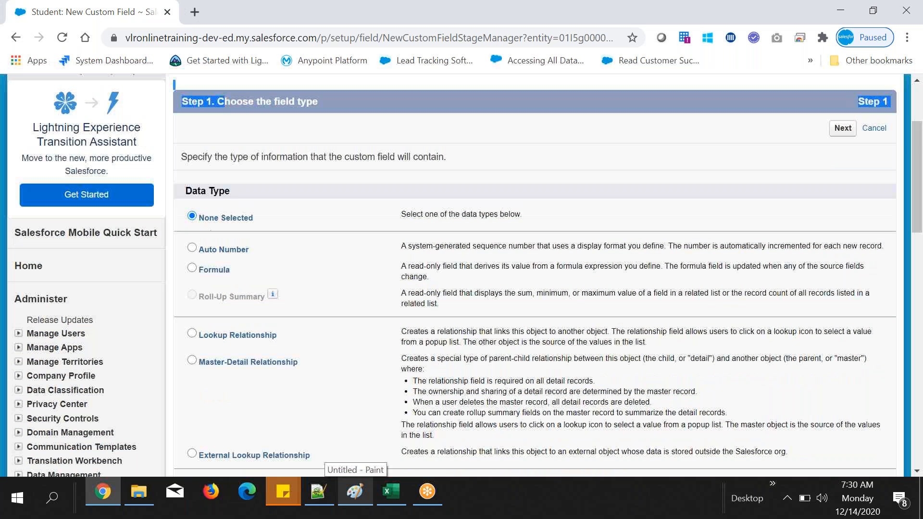
pyautogui.click(235, 174)
pyautogui.scroll(1, 235, 174)
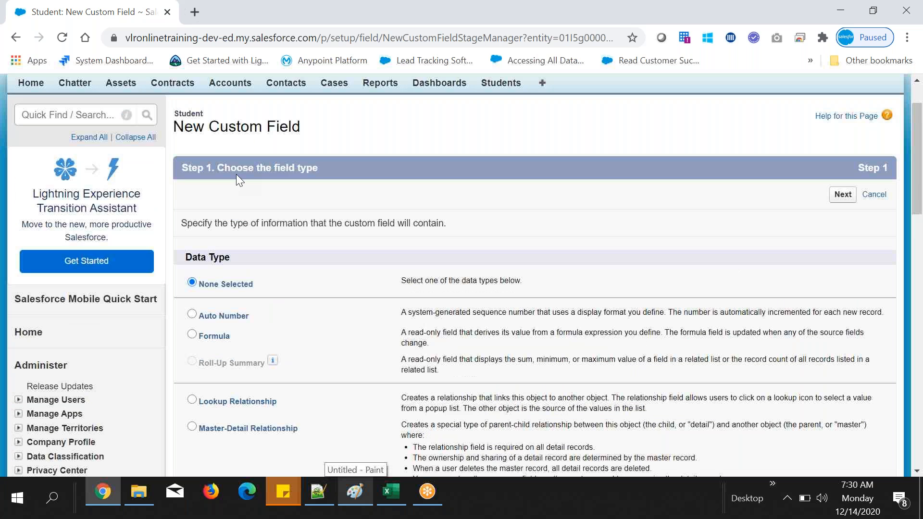
pyautogui.moveTo(235, 174); pyautogui.dragTo(430, 239)
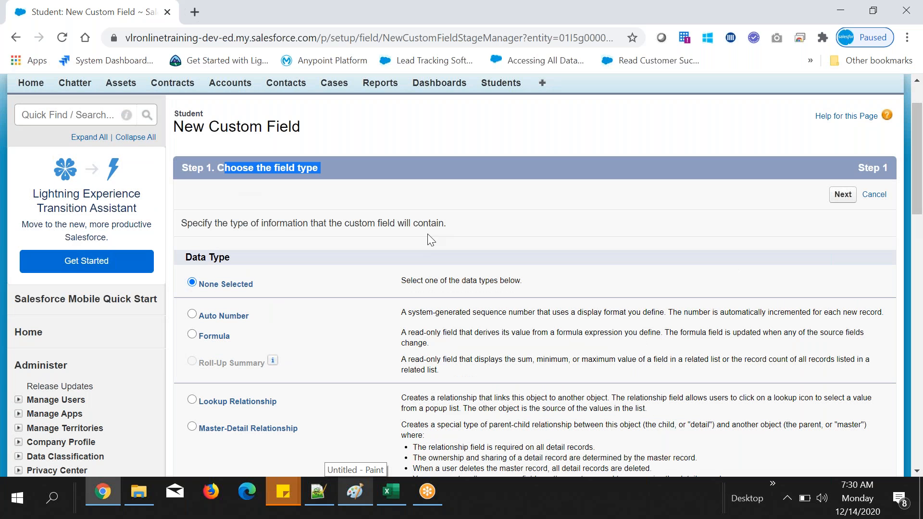
# Step: Look through the available field data types from Checkbox down to URL
pyautogui.scroll(-5, 335, 282)
pyautogui.scroll(-2, 335, 283)
pyautogui.moveTo(209, 118); pyautogui.dragTo(344, 379)
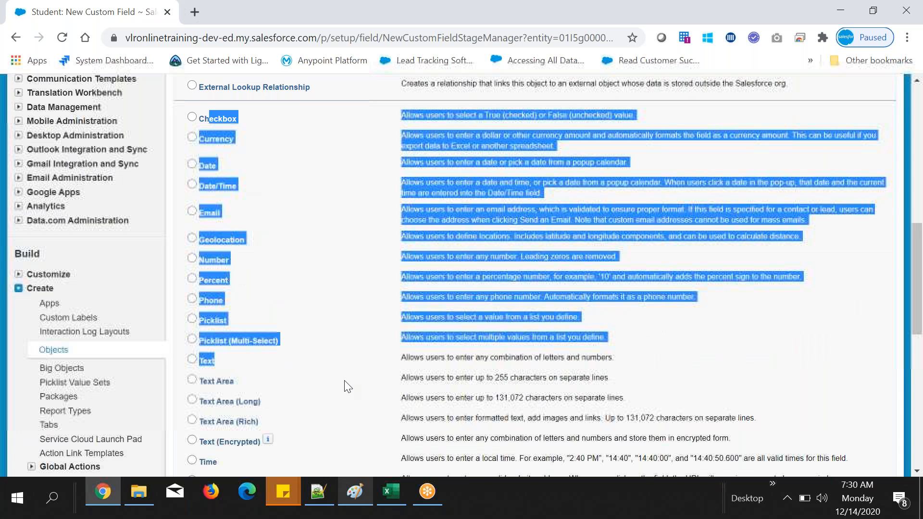
pyautogui.click(344, 386)
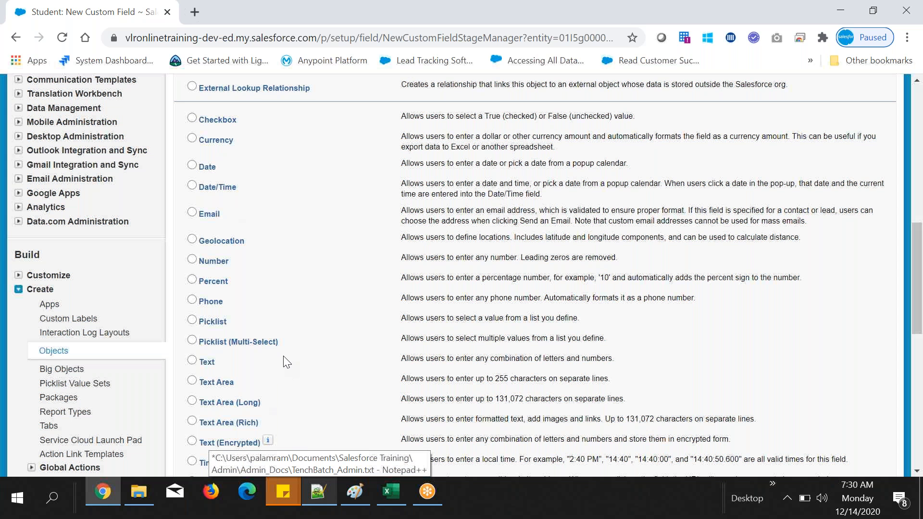
pyautogui.scroll(-2, 219, 305)
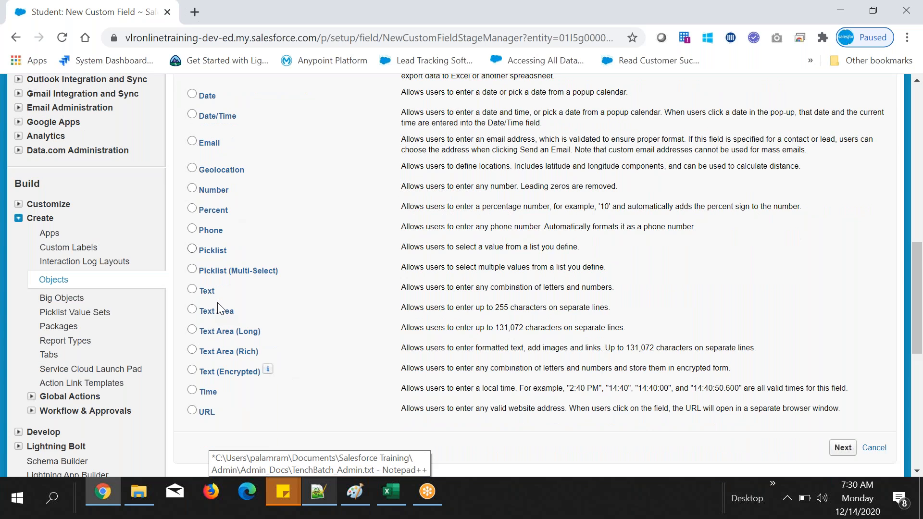
# Step: Switch to the Notepad++ notes and add a "Data types:" heading below Fields, with an indented line under it
pyautogui.hotkey('alt', 'Tab')
pyautogui.write('Da')
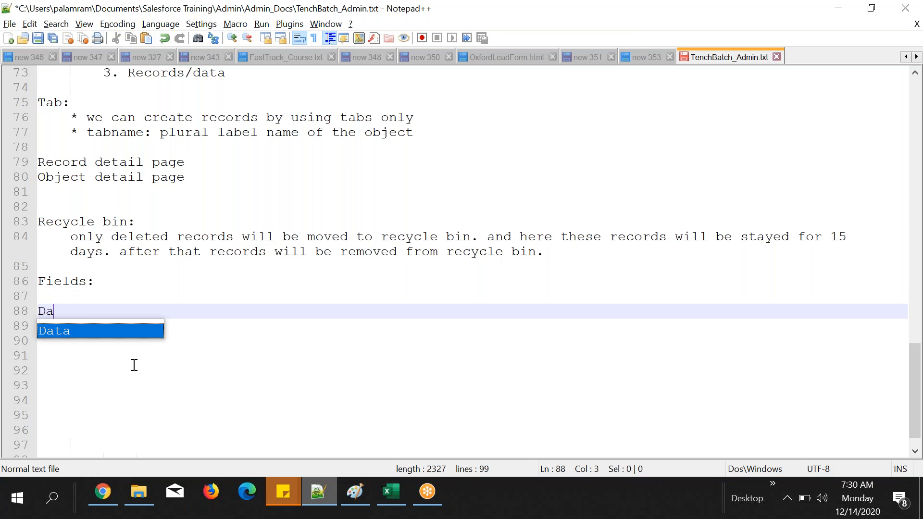
pyautogui.write('ta types:')
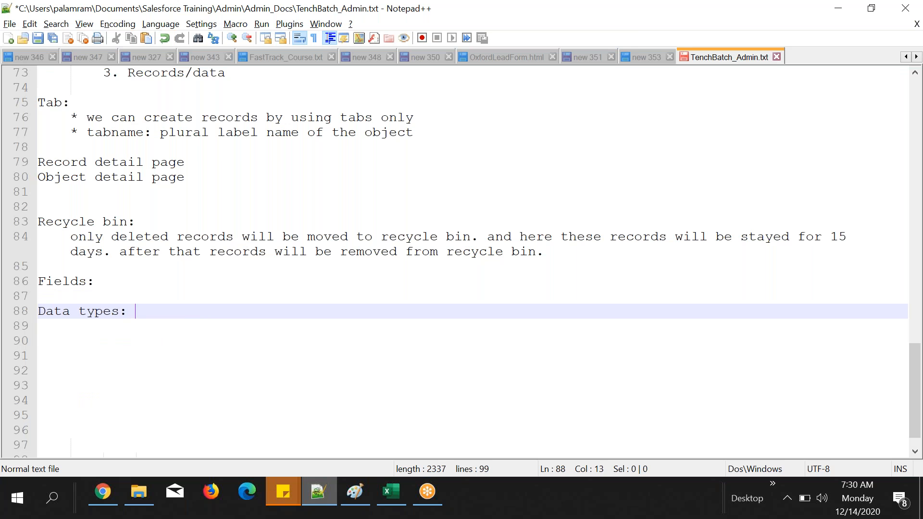
pyautogui.press('Return')
pyautogui.press('Tab')
# Step: Return to the New Custom Field page in Chrome and open Students and Accounts in separate browser tabs
pyautogui.click(104, 491)
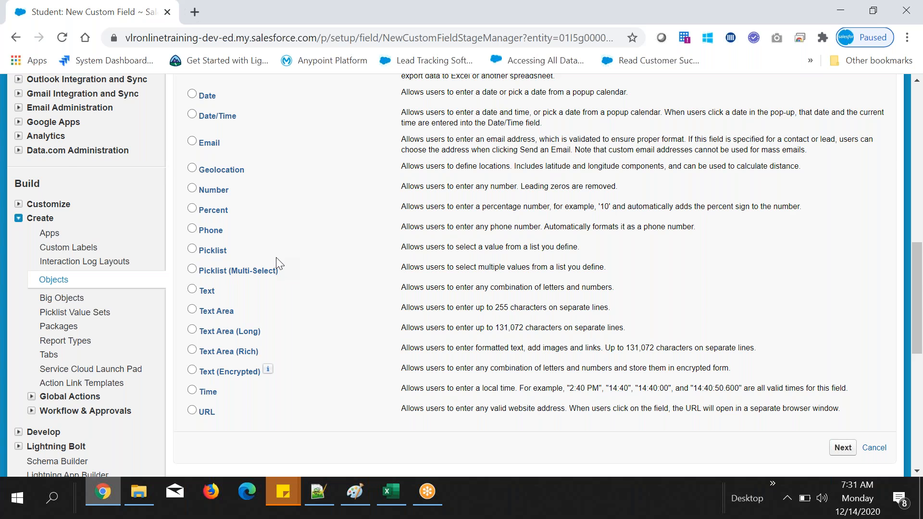
pyautogui.scroll(3, 276, 258)
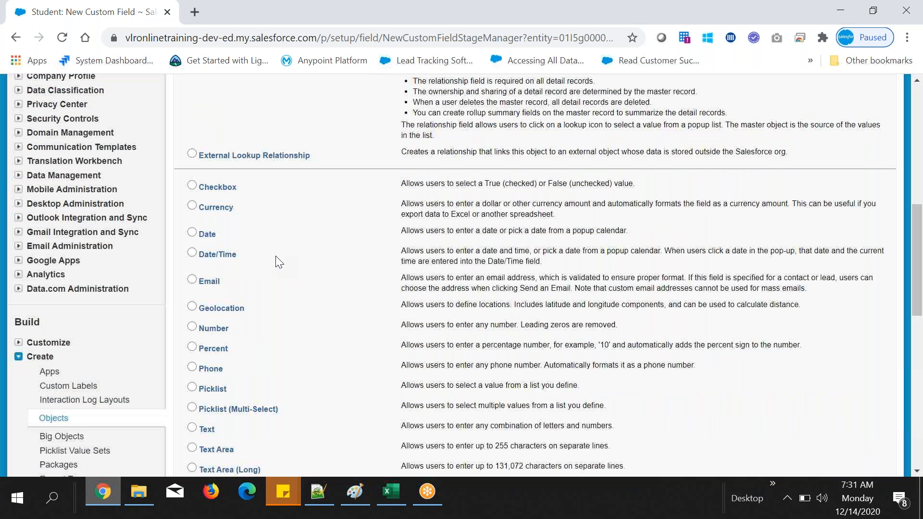
pyautogui.scroll(9, 275, 262)
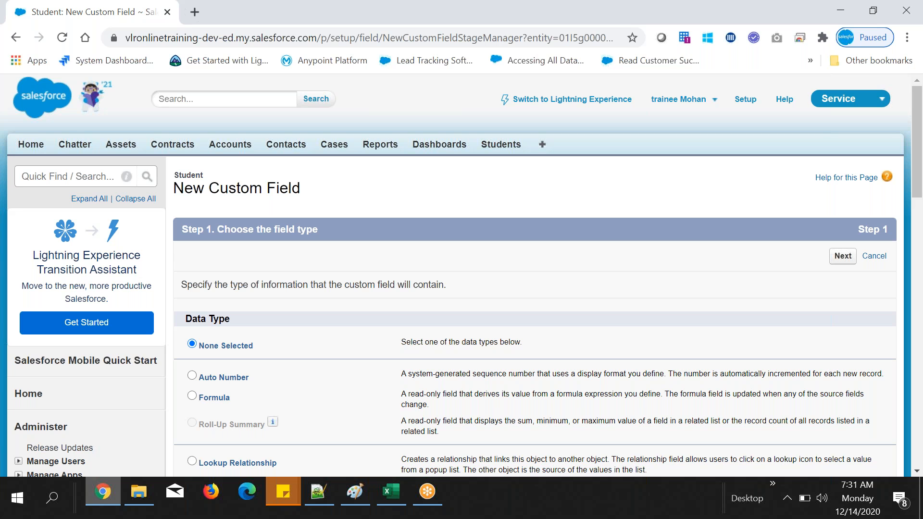
pyautogui.middleClick(242, 149)
# Step: Switch to the Excel sheet and highlight the phone value in cell B2
pyautogui.hotkey('alt', 'Tab')
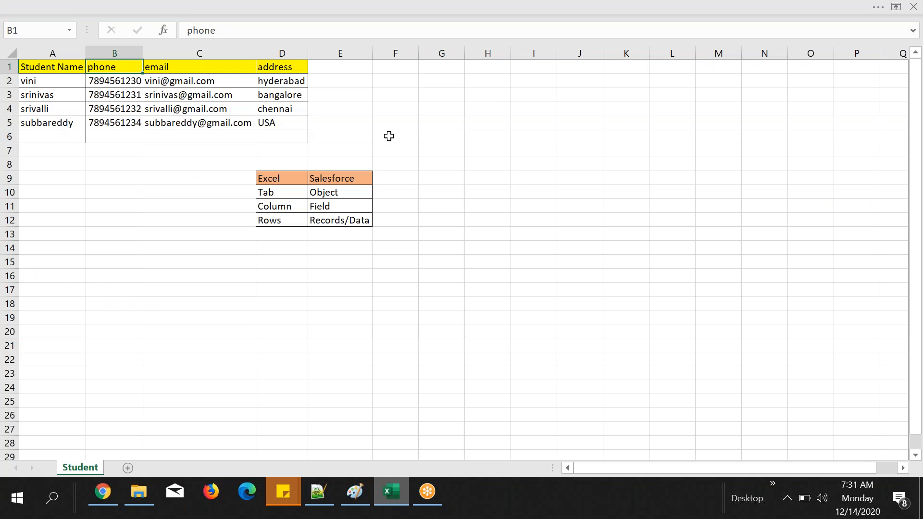
pyautogui.click(122, 82)
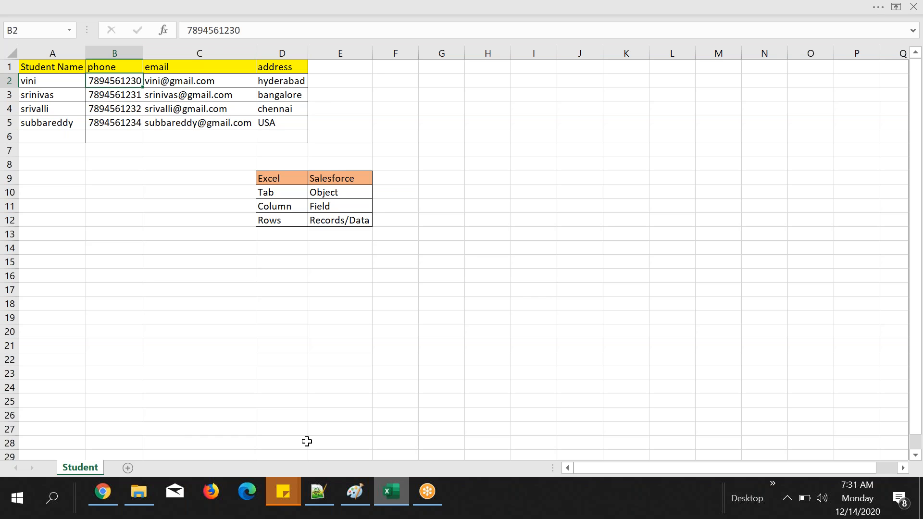
pyautogui.doubleClick(214, 30)
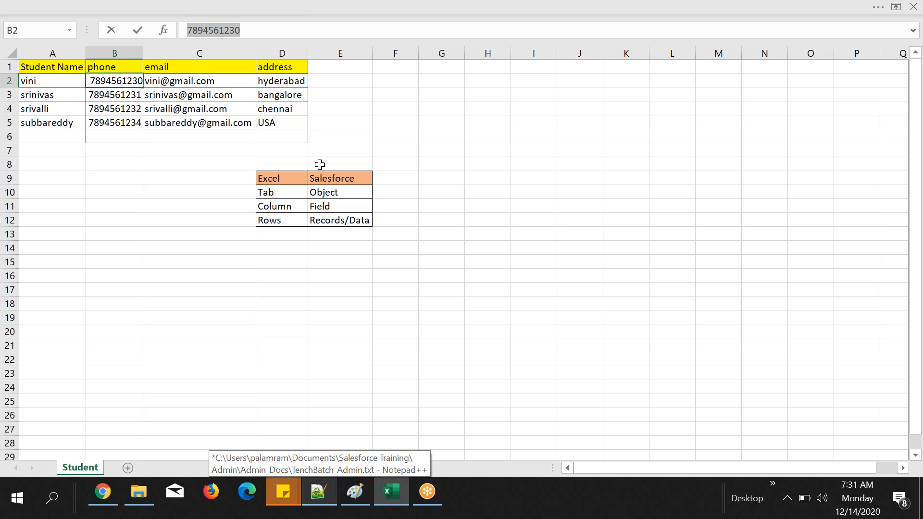
# Step: Switch to the Notepad++ notes and write "what type of data you are creating." under the Data types heading
pyautogui.click(330, 503)
pyautogui.write('what type of data you are creating')
pyautogui.press('BackSpace')
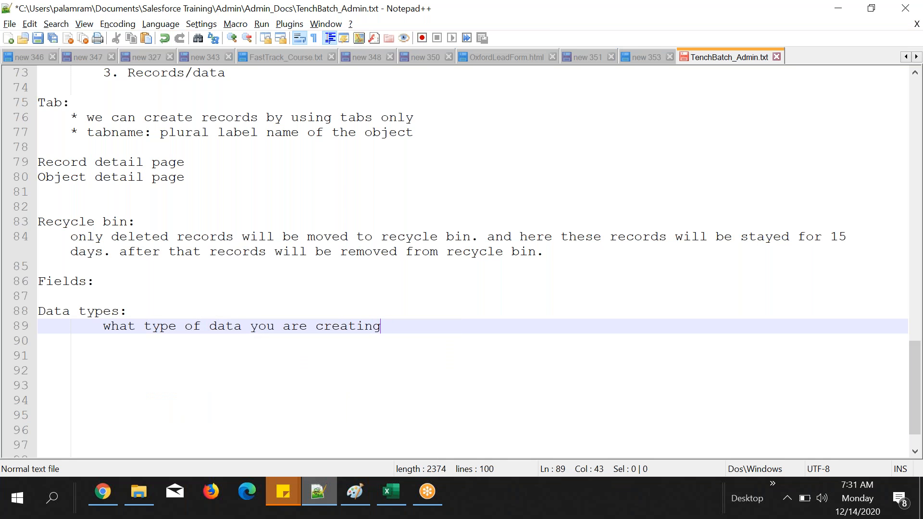
pyautogui.write('.')
# Step: Insert "It will tell, " at the start of the data types explanation
pyautogui.click(100, 327)
pyautogui.write('It will')
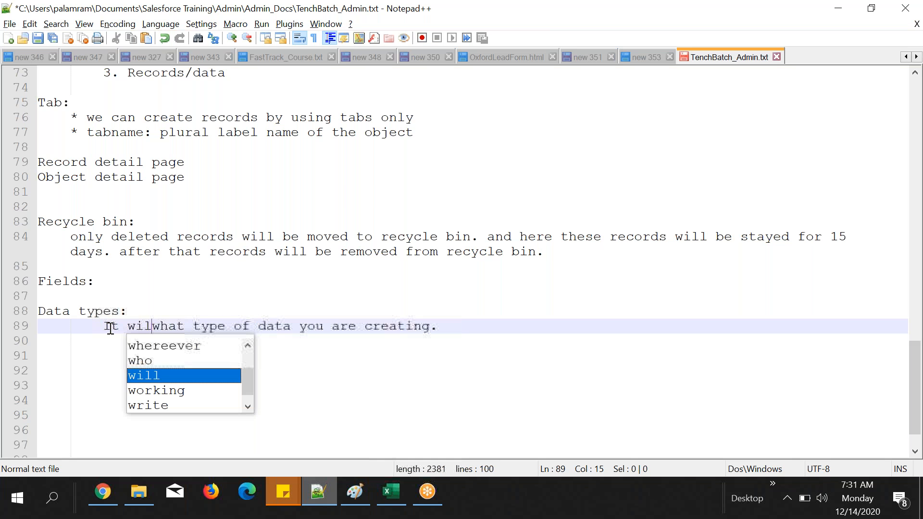
pyautogui.write(' tell')
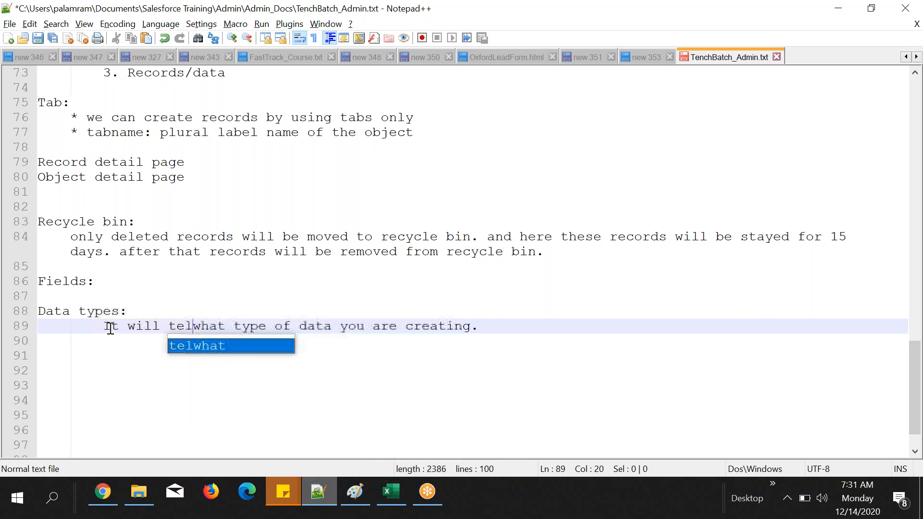
pyautogui.write(',')
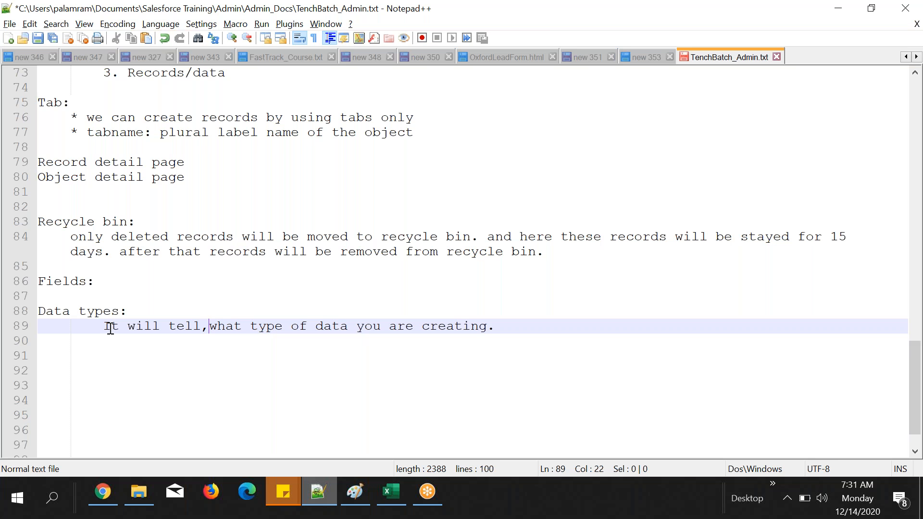
pyautogui.click(396, 470)
pyautogui.click(333, 485)
pyautogui.click(539, 317)
pyautogui.click(539, 324)
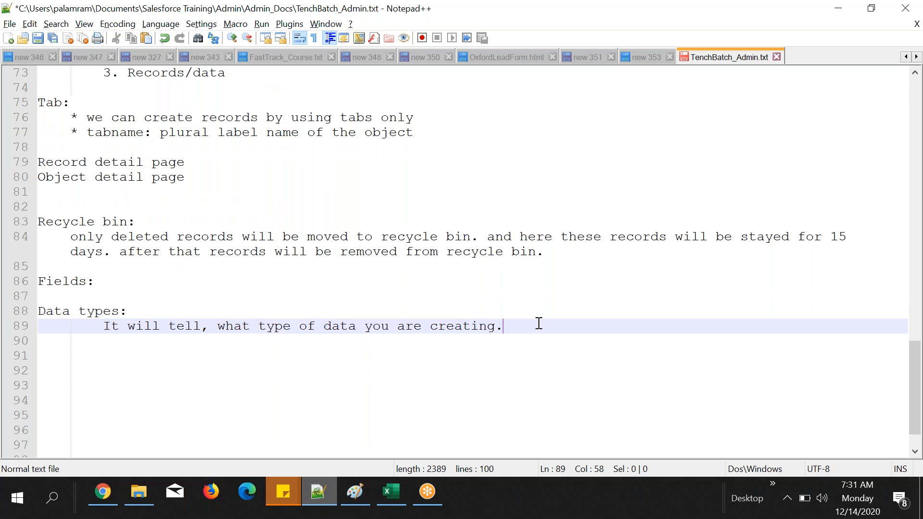
# Step: Add the bullet line "* phone :" below the data types explanation
pyautogui.press('Return')
pyautogui.write('phone :')
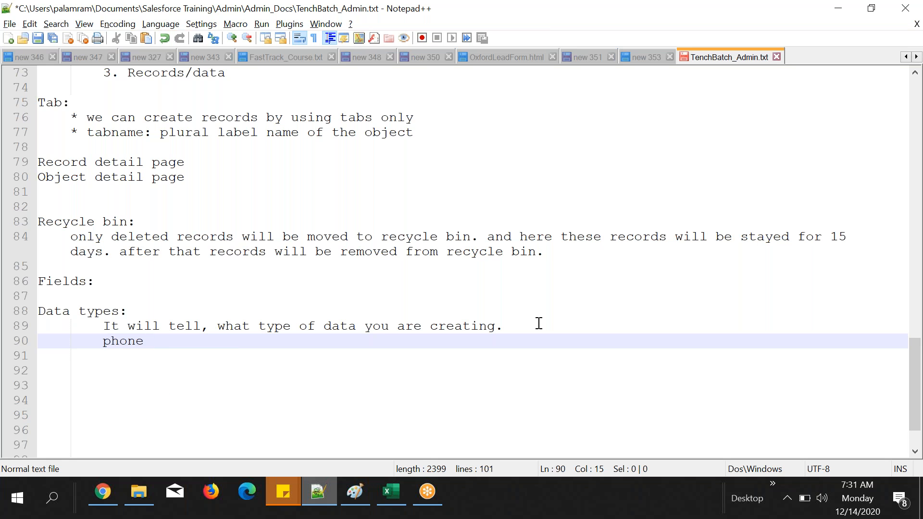
pyautogui.press('Left')
pyautogui.press('Left')
pyautogui.press('Left')
pyautogui.press('Left')
pyautogui.press('Left')
pyautogui.press('Left')
pyautogui.press('Left')
pyautogui.write('*')
pyautogui.press('End')
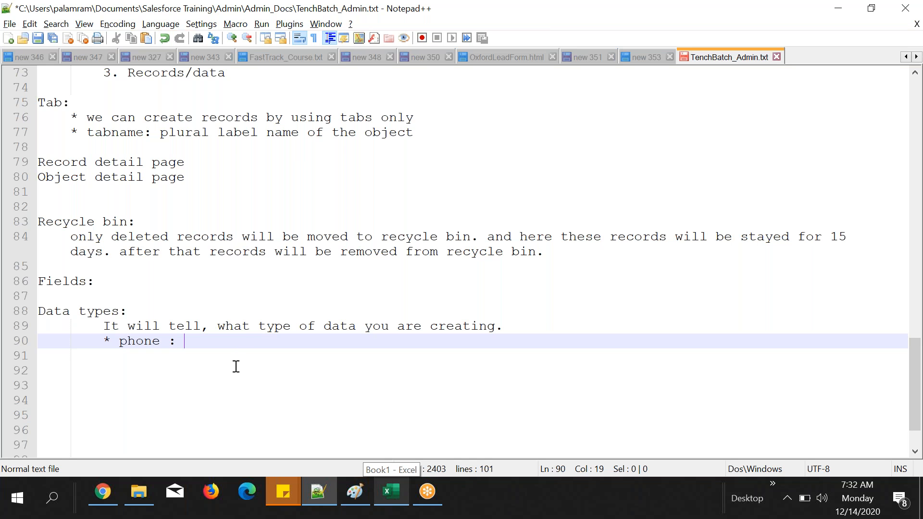
# Step: Switch to the Salesforce page in Chrome and review the data types offered for the new Student custom field
pyautogui.click(106, 500)
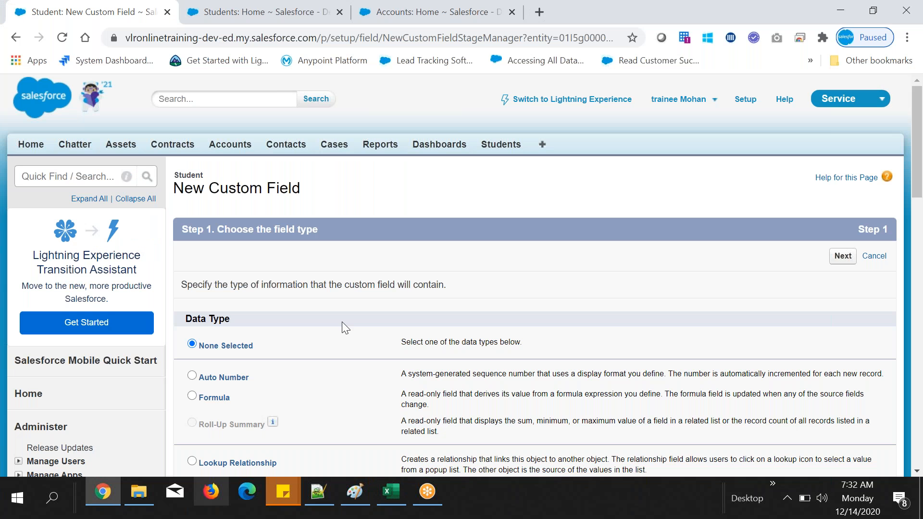
pyautogui.scroll(-3, 343, 323)
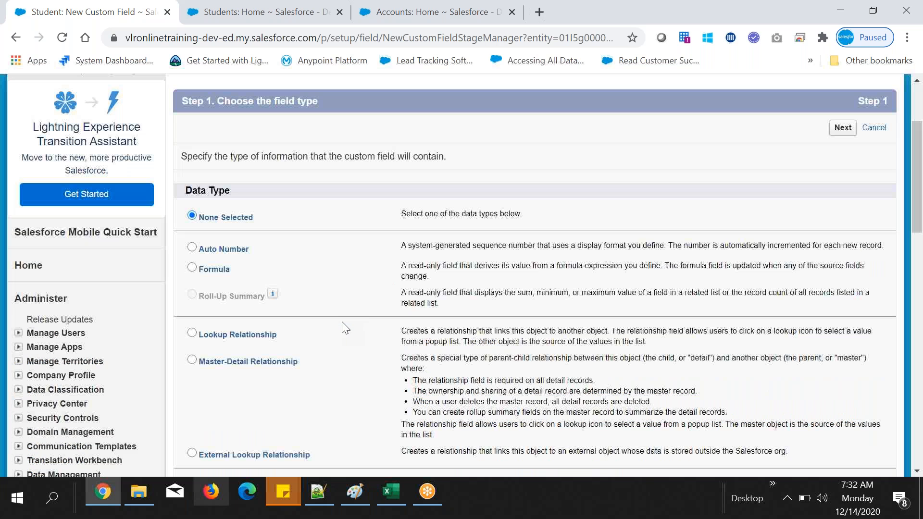
pyautogui.scroll(-6, 345, 329)
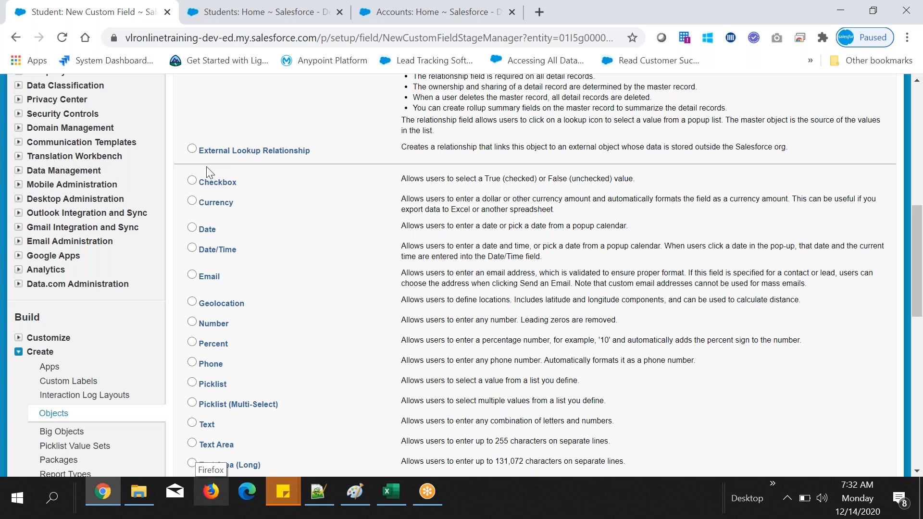
pyautogui.scroll(3, 346, 275)
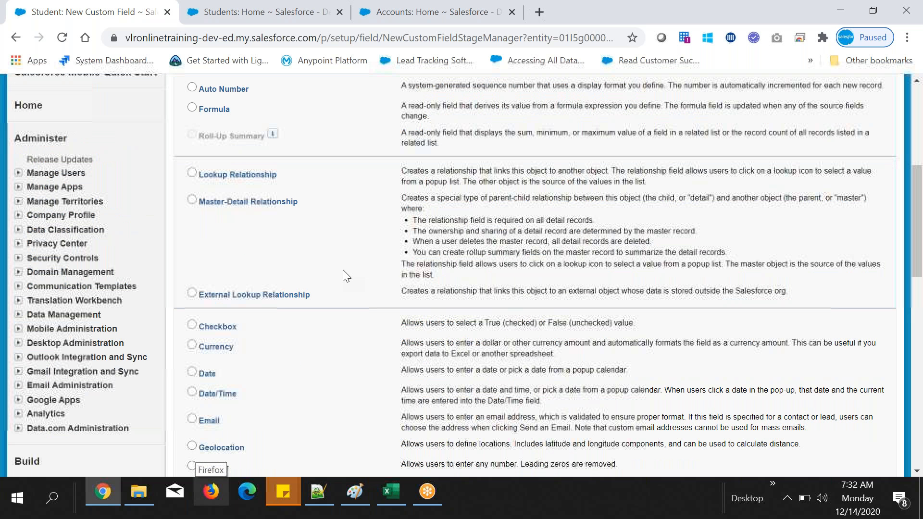
pyautogui.scroll(3, 344, 272)
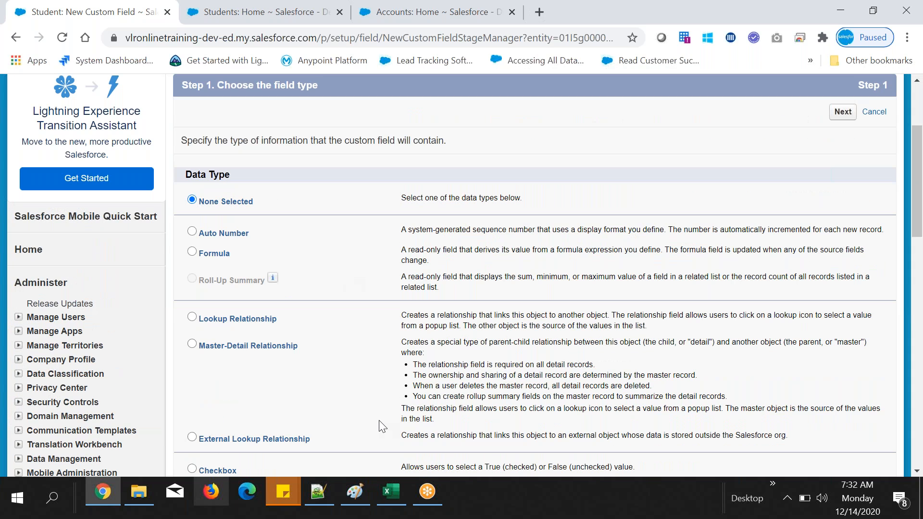
pyautogui.moveTo(382, 426); pyautogui.dragTo(361, 373)
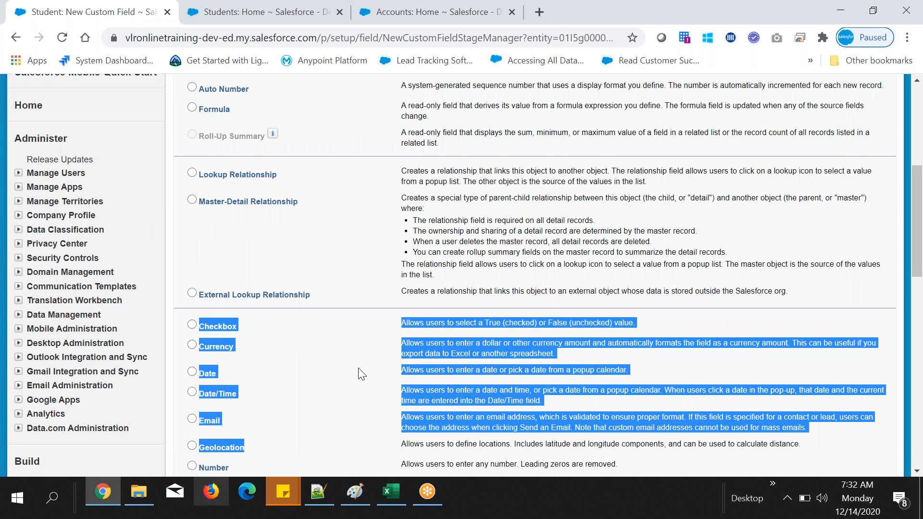
pyautogui.scroll(-1, 359, 368)
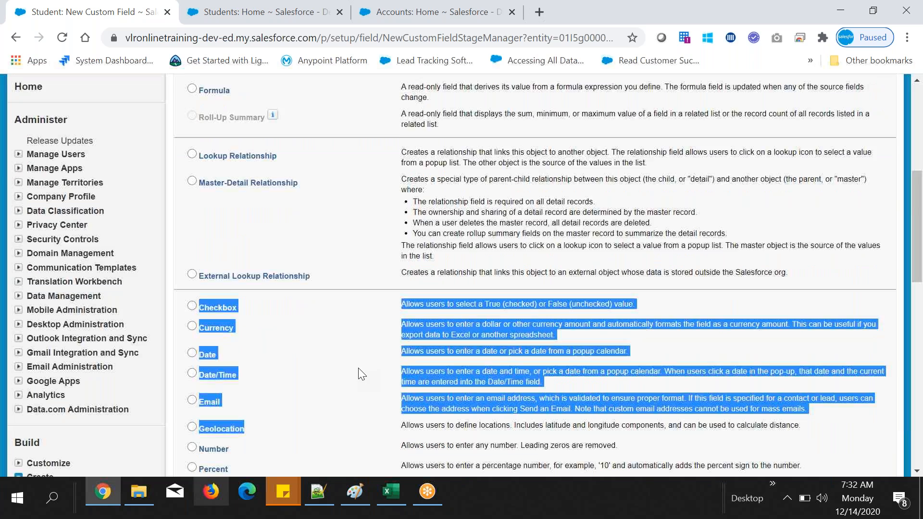
pyautogui.click(359, 368)
# Step: Choose Phone as the data type of the new Student custom field
pyautogui.scroll(-4, 278, 288)
pyautogui.scroll(-1, 278, 288)
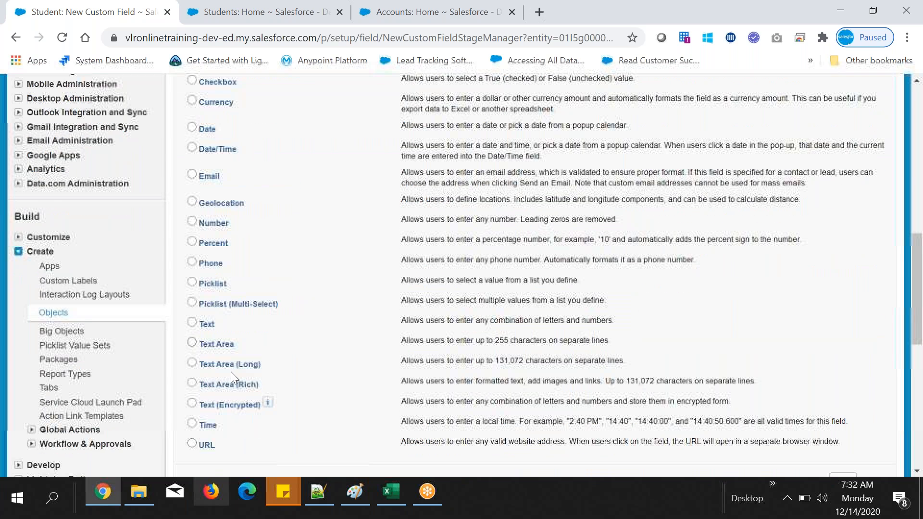
pyautogui.scroll(-1, 231, 371)
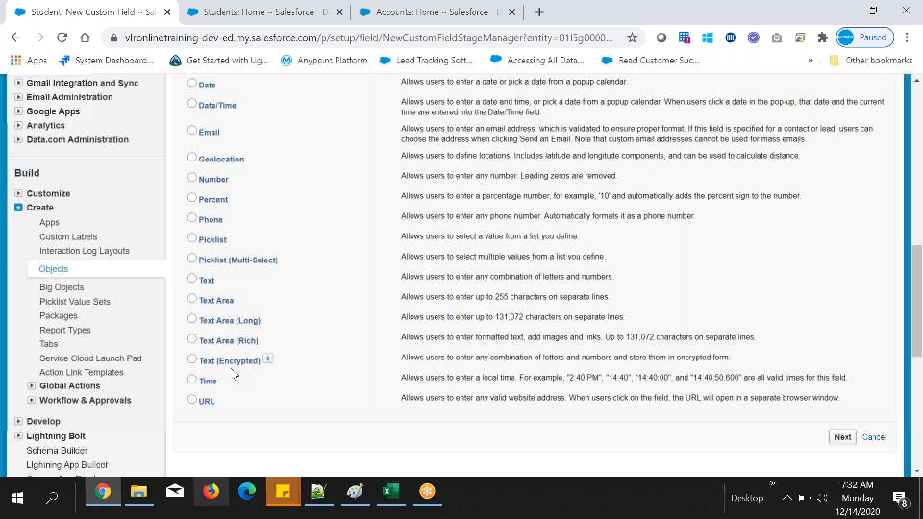
pyautogui.click(208, 220)
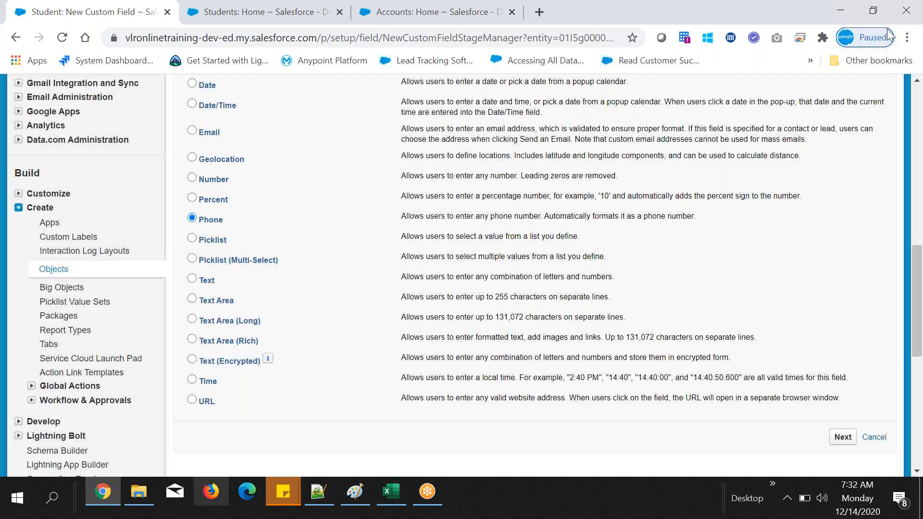
# Step: Set the new Phone field's label to Student Phone and its name to Student_Phone, and continue to field-level security
pyautogui.click(839, 438)
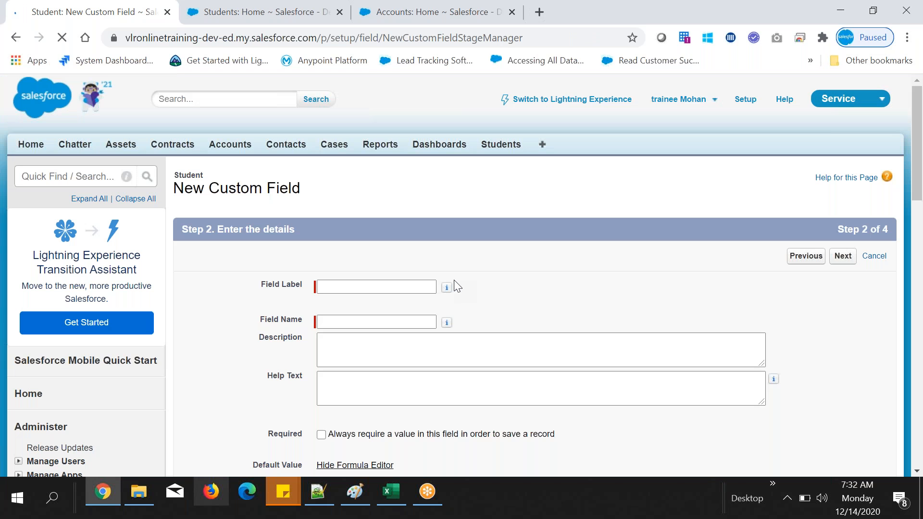
pyautogui.scroll(-2, 456, 286)
pyautogui.click(407, 142)
pyautogui.write('Student Phone')
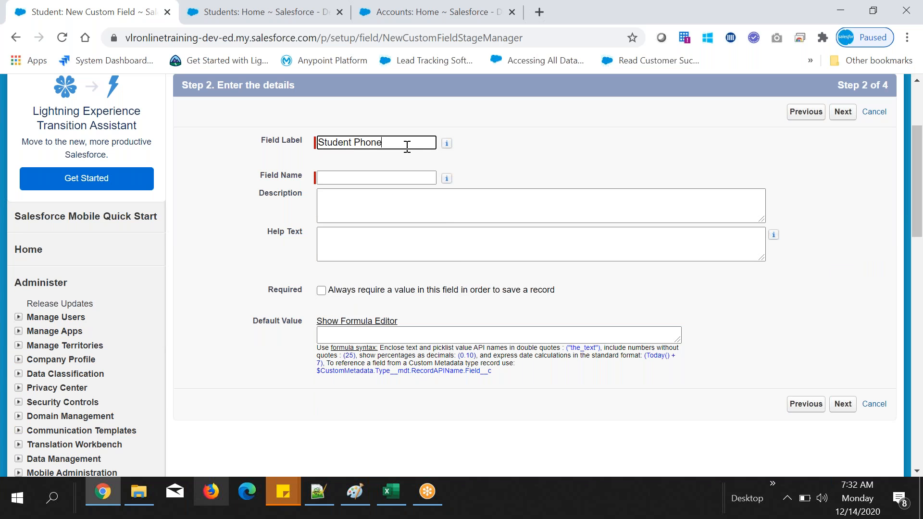
pyautogui.click(412, 177)
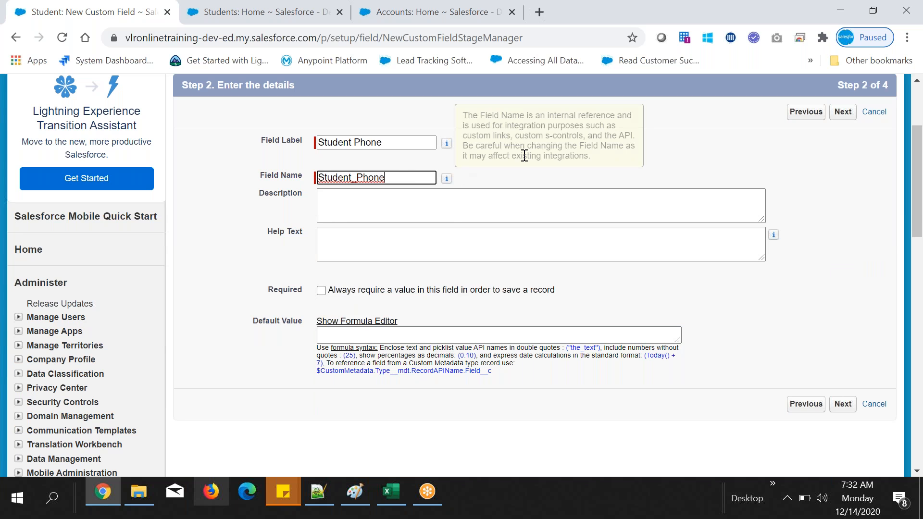
pyautogui.press('Tab')
pyautogui.press('Tab')
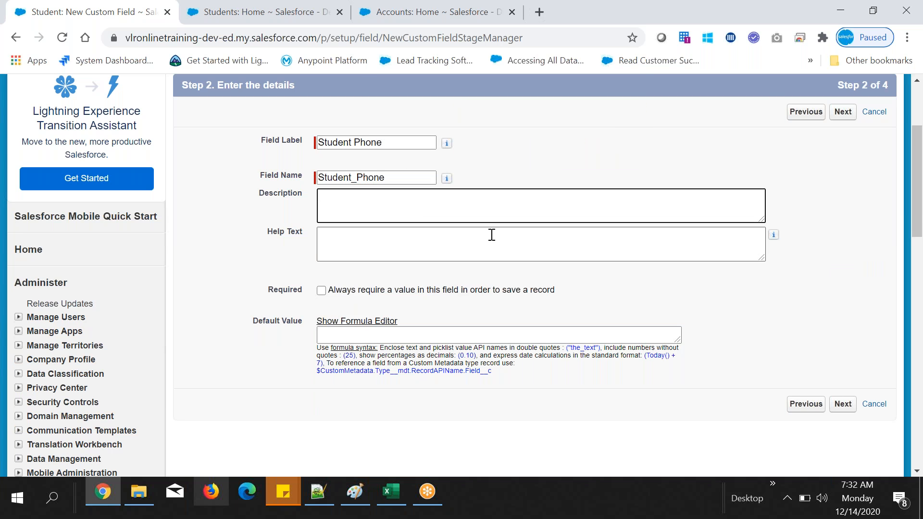
pyautogui.click(844, 113)
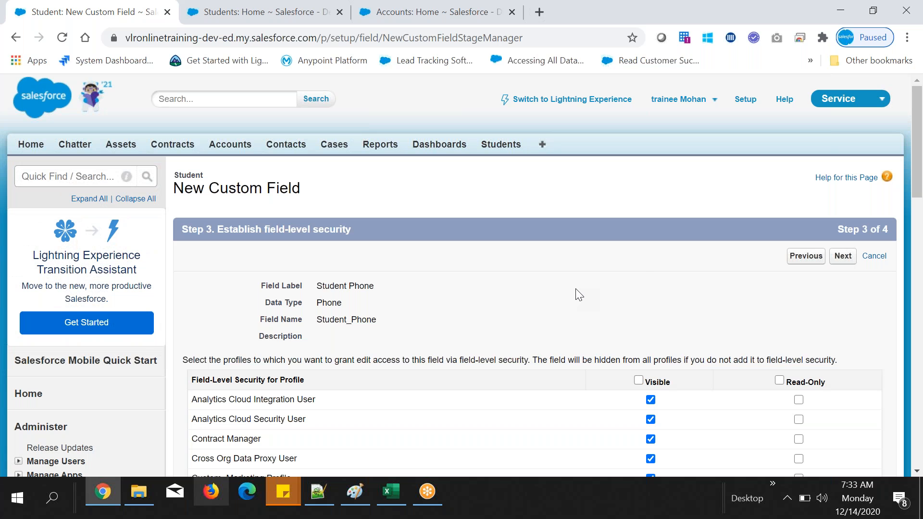
# Step: Keep the default field-level security, include the field on Student Layout, and save the new custom field
pyautogui.scroll(-2, 579, 294)
pyautogui.click(843, 112)
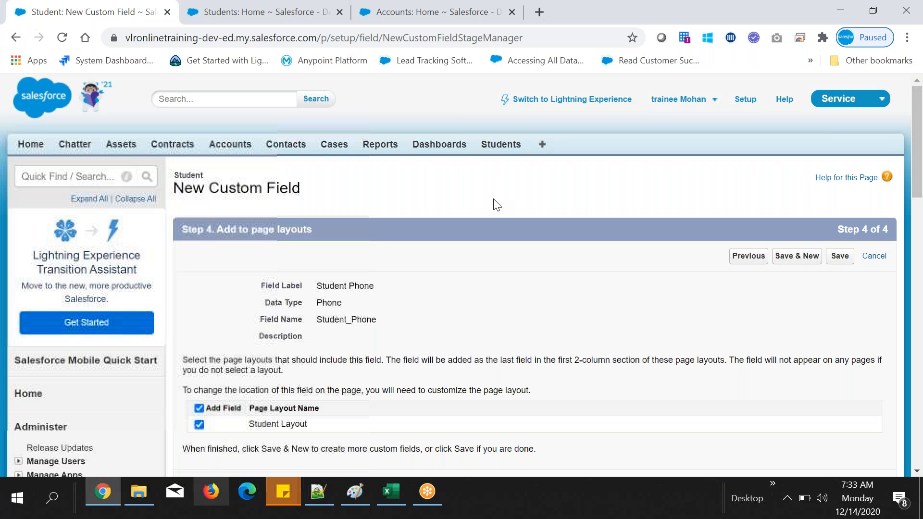
pyautogui.scroll(-1, 433, 240)
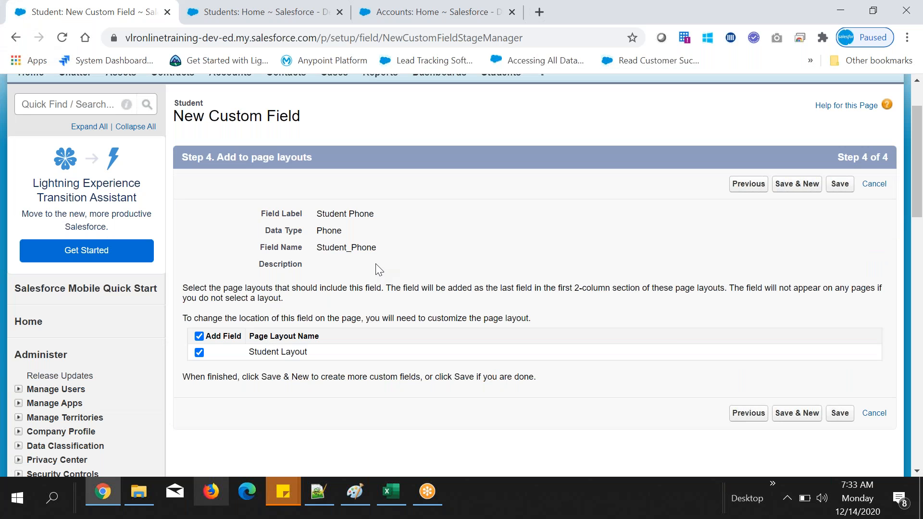
pyautogui.click(839, 183)
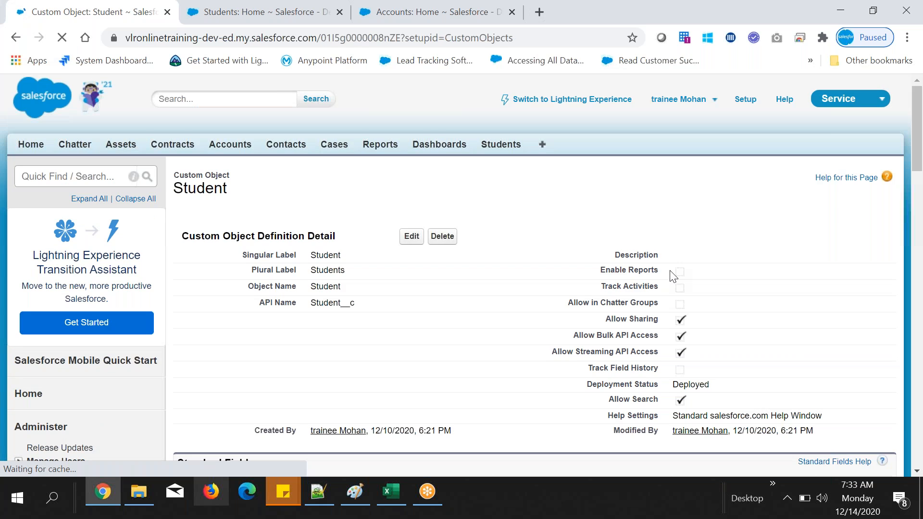
# Step: Examine the Student Phone entry and its API name among the Student object's custom fields
pyautogui.moveTo(672, 277); pyautogui.dragTo(388, 348)
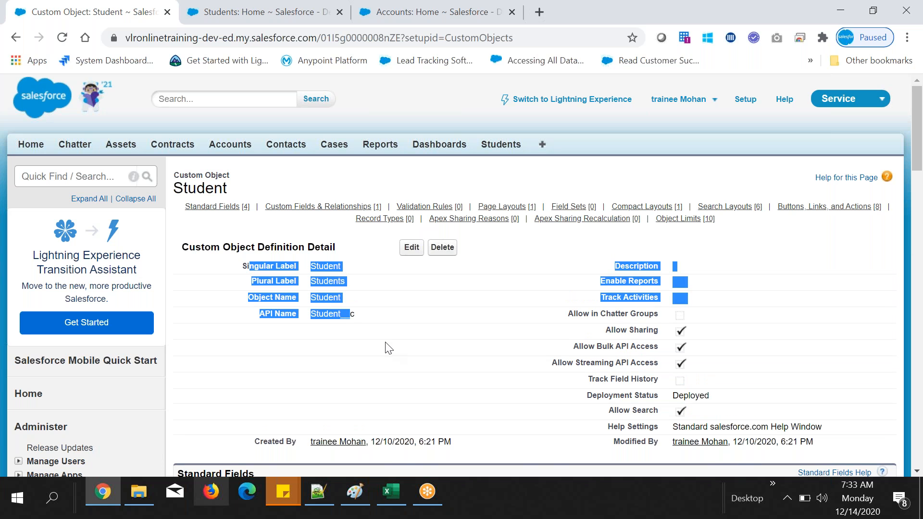
pyautogui.scroll(-1, 388, 347)
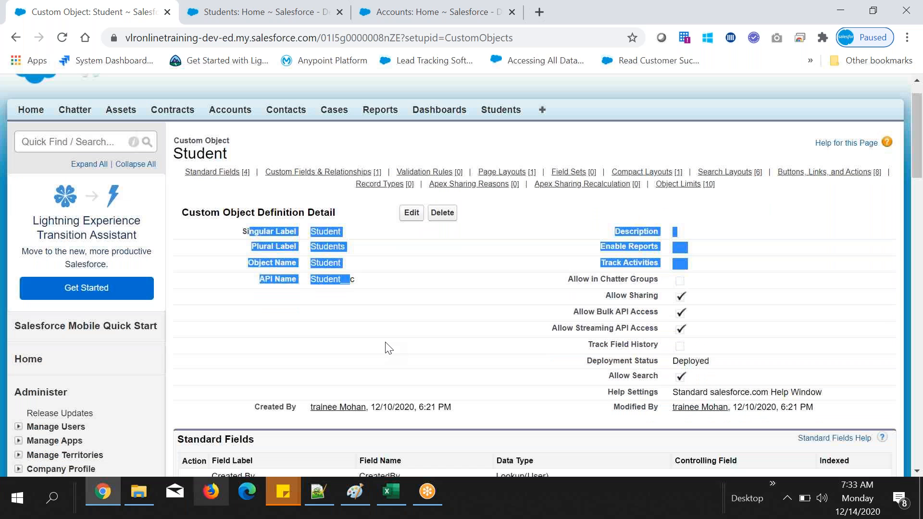
pyautogui.scroll(-7, 389, 347)
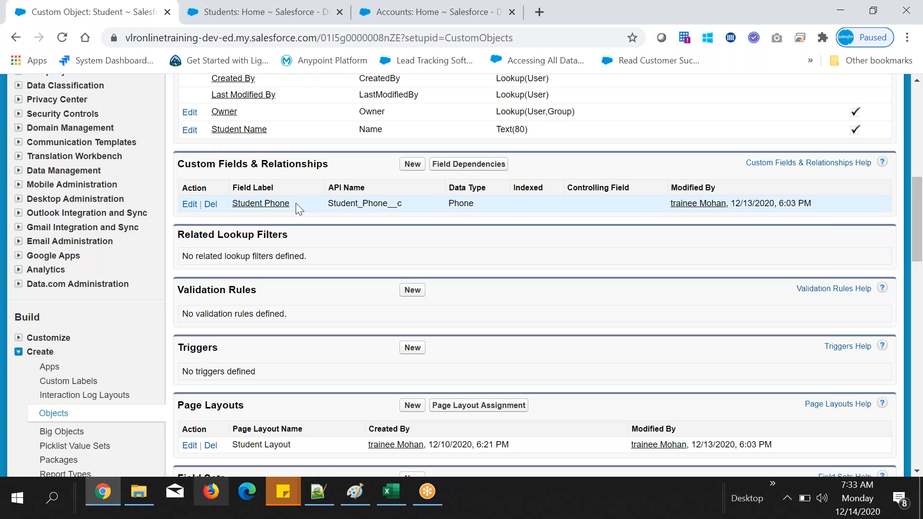
pyautogui.moveTo(295, 203); pyautogui.dragTo(328, 188)
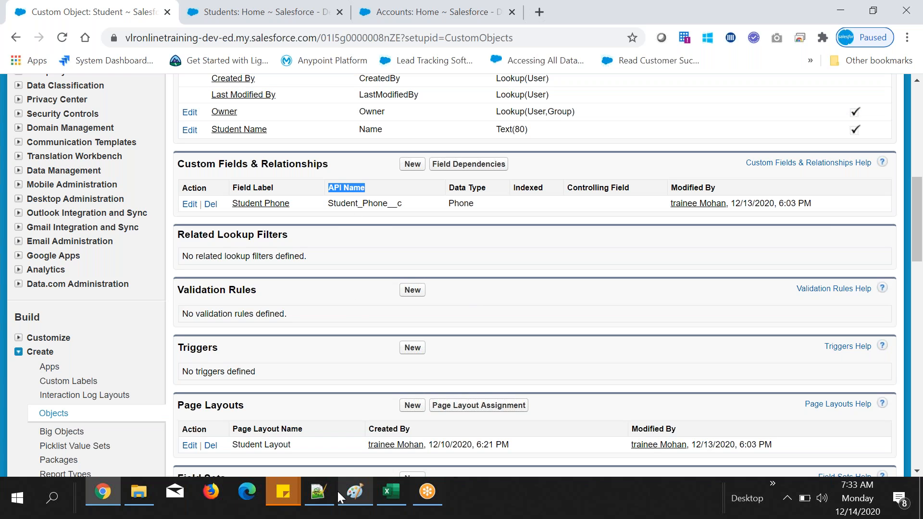
# Step: Switch to the Notepad++ notes and add the line "API Name: Development purpose" below the data types section
pyautogui.click(322, 491)
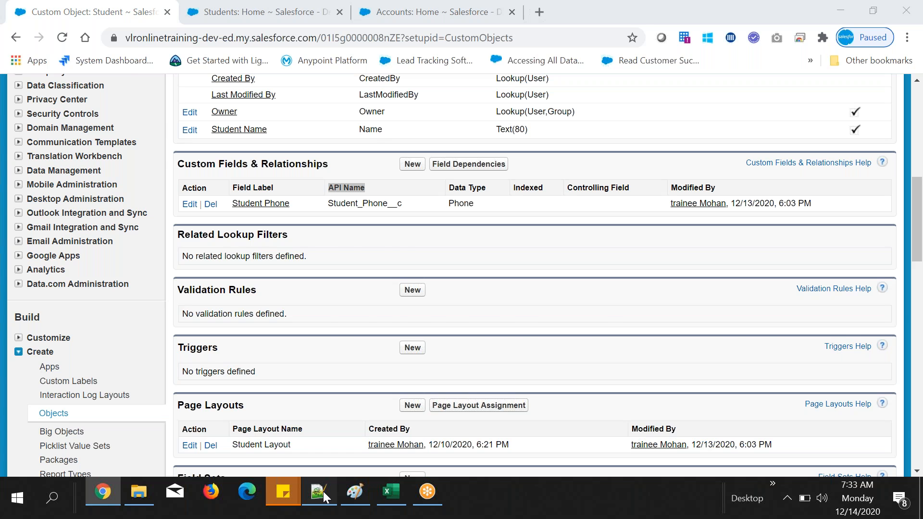
pyautogui.write('Develop')
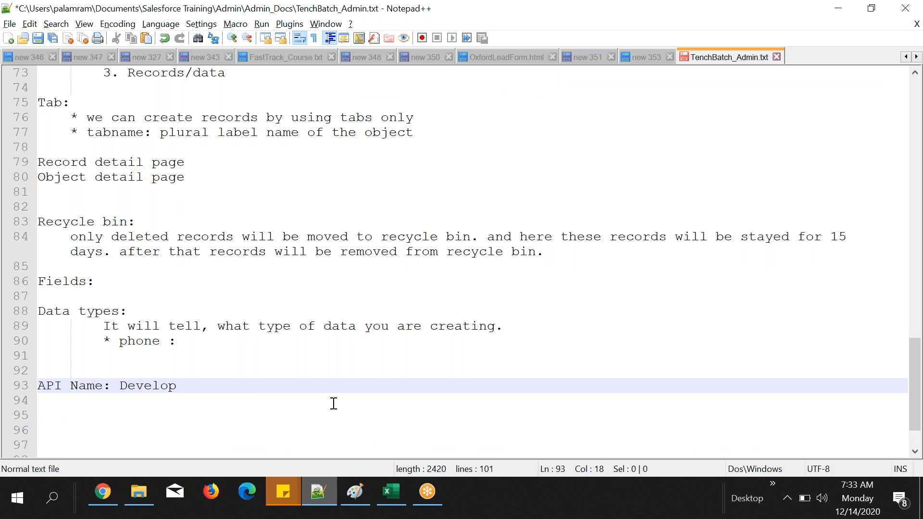
pyautogui.write('ment purpo')
pyautogui.press('BackSpace')
pyautogui.write('ph')
pyautogui.press('BackSpace')
pyautogui.write('ose')
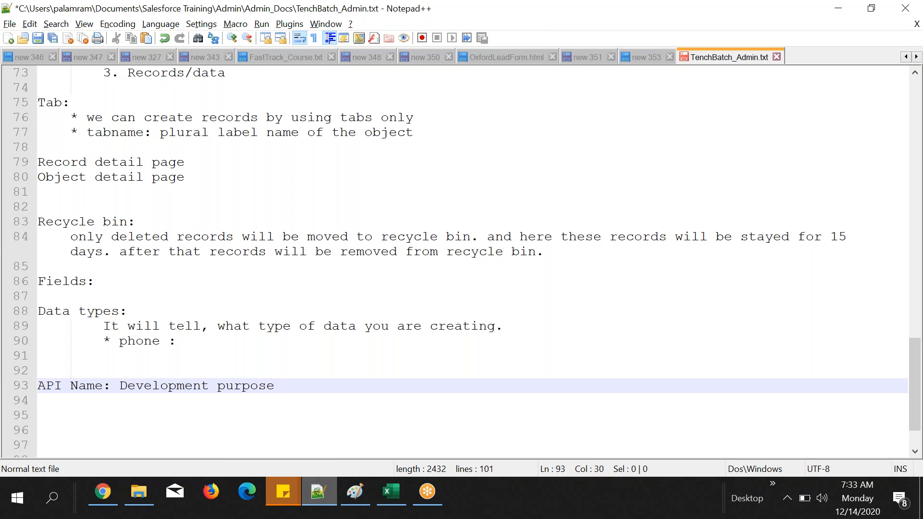
# Step: Switch back to Salesforce in Chrome and review the Student Phone field's data type alongside the standard fields
pyautogui.click(103, 499)
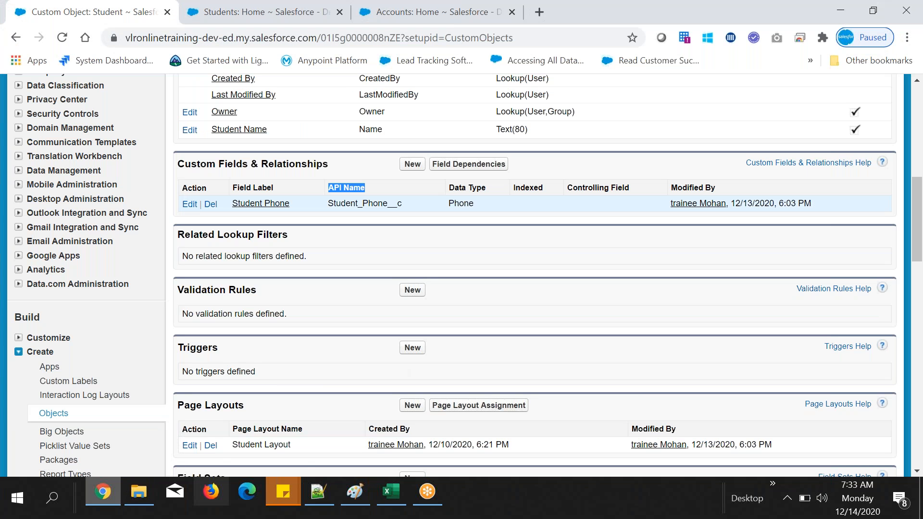
pyautogui.doubleClick(460, 203)
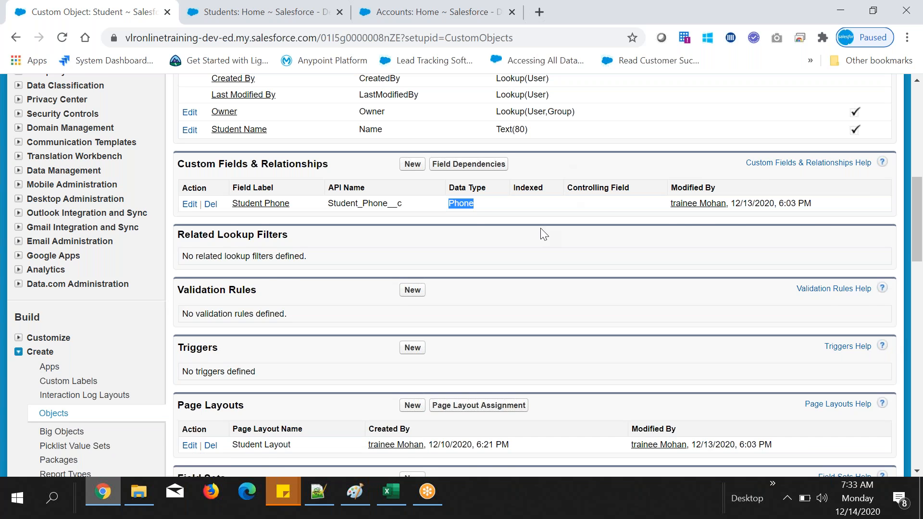
pyautogui.scroll(1, 543, 234)
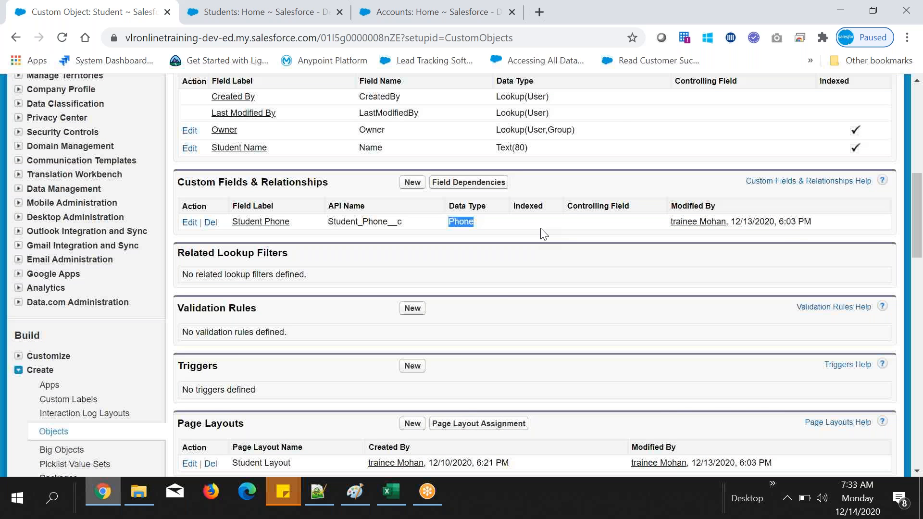
pyautogui.scroll(4, 544, 234)
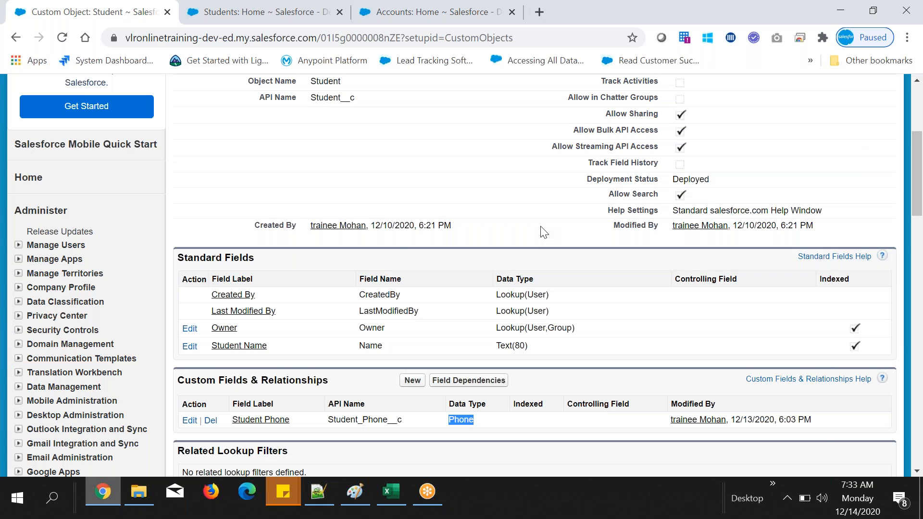
# Step: Check where the Student Phone label appears on a student record, comparing it with the Student object's field list
pyautogui.hotkey('ctrl', 'Tab')
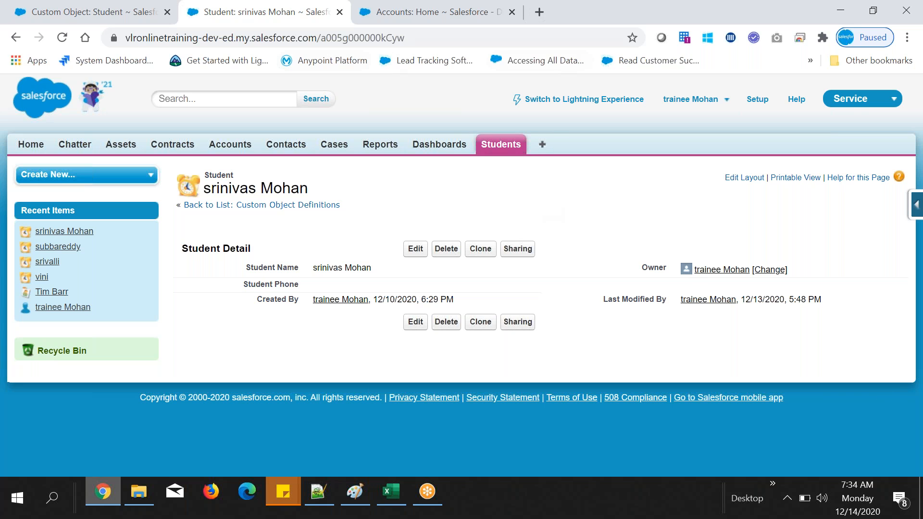
pyautogui.moveTo(242, 284); pyautogui.dragTo(299, 285)
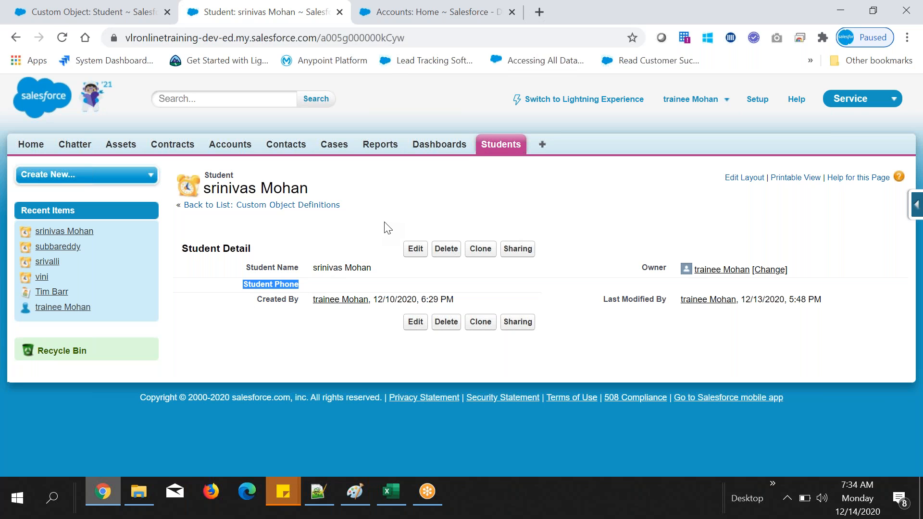
pyautogui.click(114, 17)
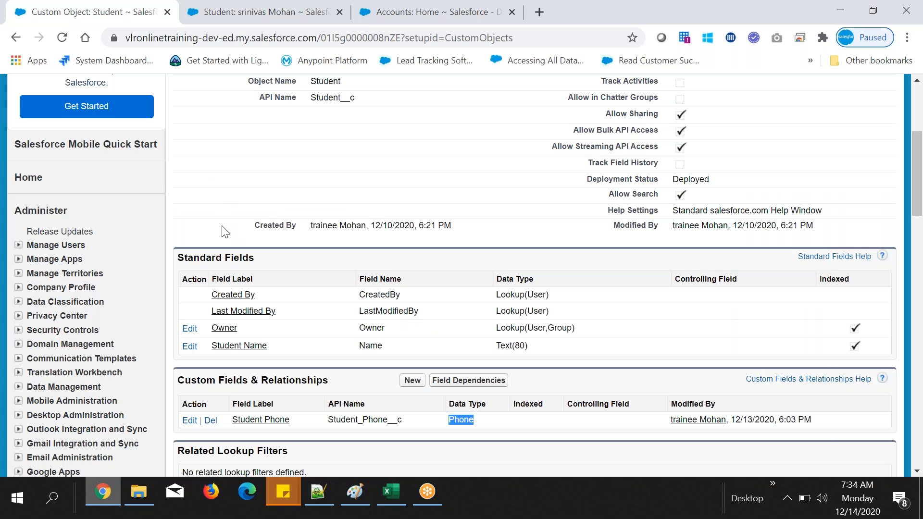
pyautogui.scroll(-1, 224, 232)
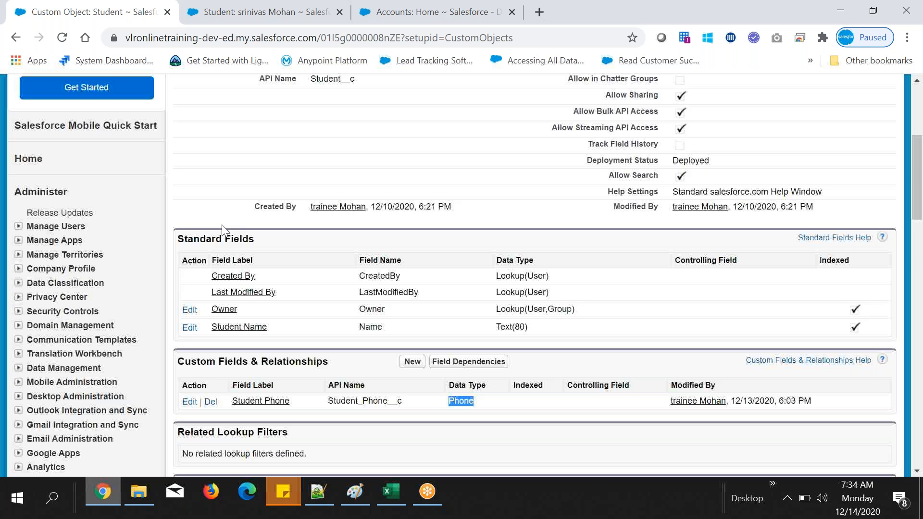
pyautogui.scroll(-4, 250, 216)
pyautogui.click(264, 12)
pyautogui.moveTo(243, 287); pyautogui.dragTo(299, 290)
# Step: Switch to Notepad++ and add the line "Field Label: used to display on the record" below the API Name note
pyautogui.click(325, 489)
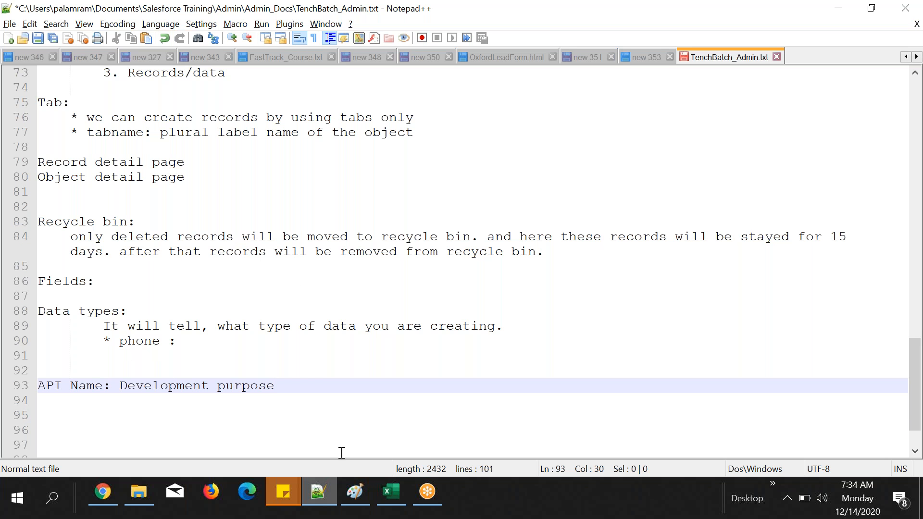
pyautogui.press('Return')
pyautogui.write('Field Label')
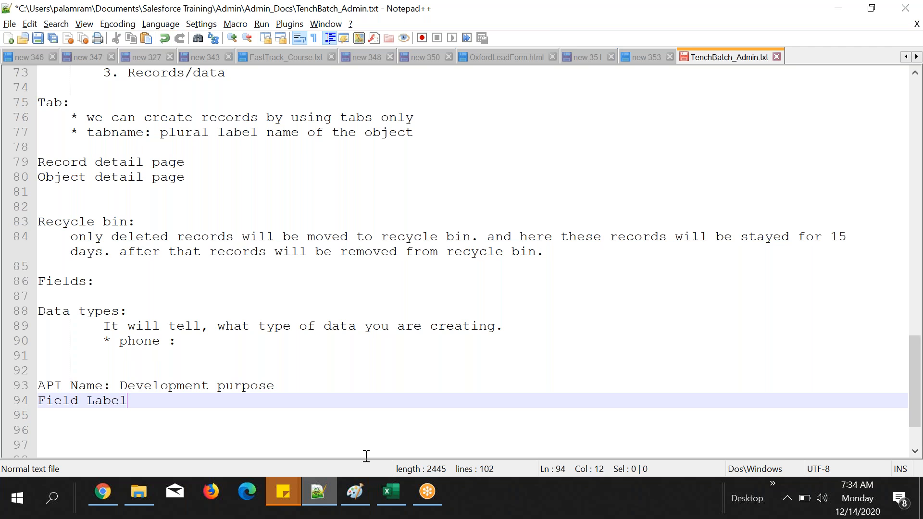
pyautogui.write(': used to')
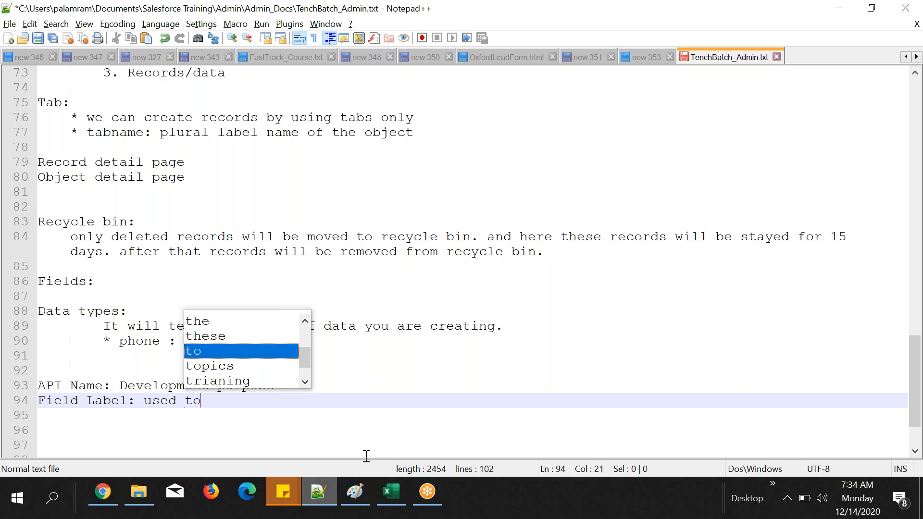
pyautogui.write(' display on the record')
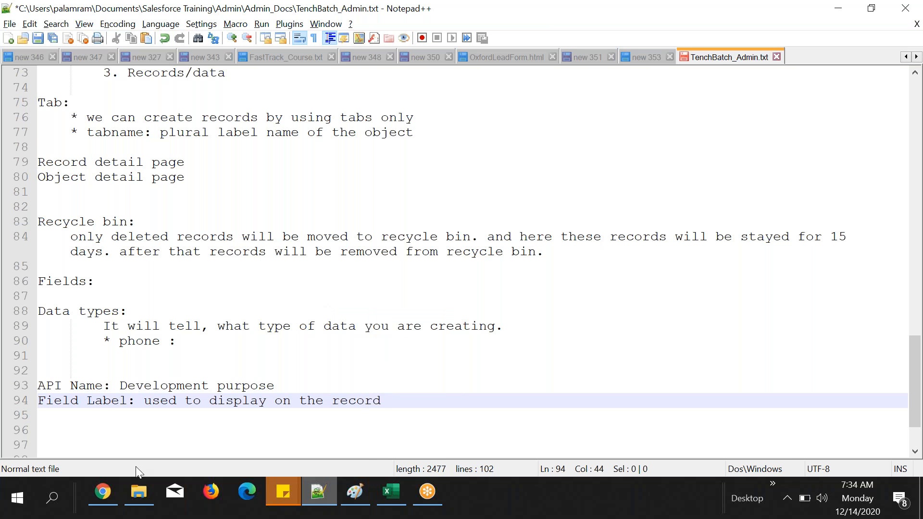
# Step: Return to the Student object in Chrome and compare the Student Phone field's label, API name and data type
pyautogui.click(102, 497)
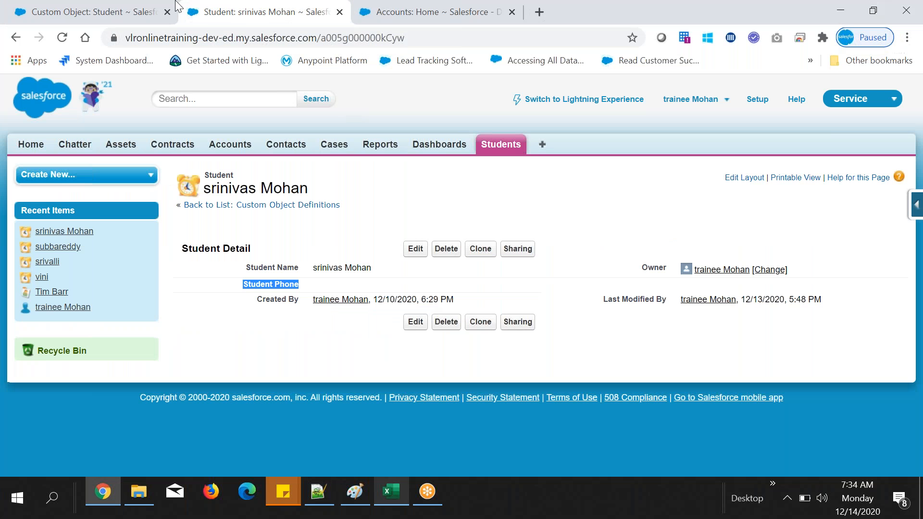
pyautogui.click(145, 9)
pyautogui.moveTo(292, 203); pyautogui.dragTo(232, 204)
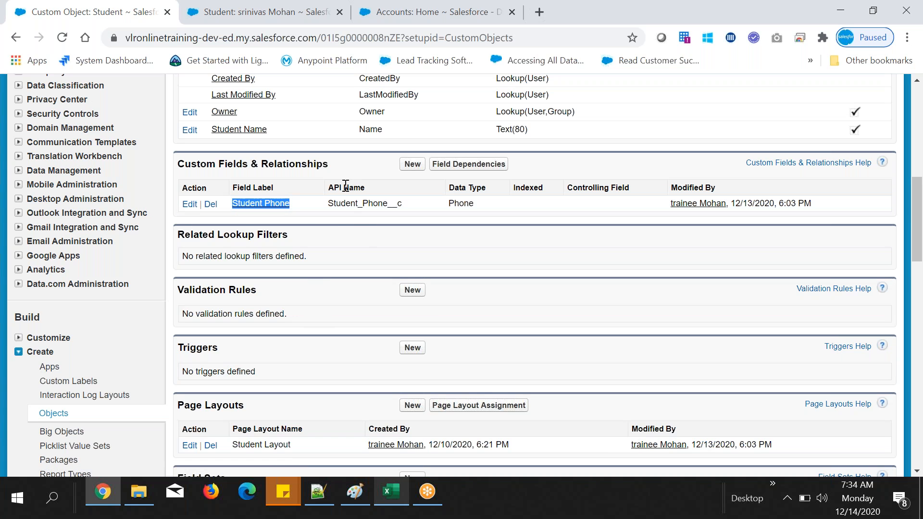
pyautogui.click(333, 208)
pyautogui.moveTo(333, 207); pyautogui.dragTo(388, 206)
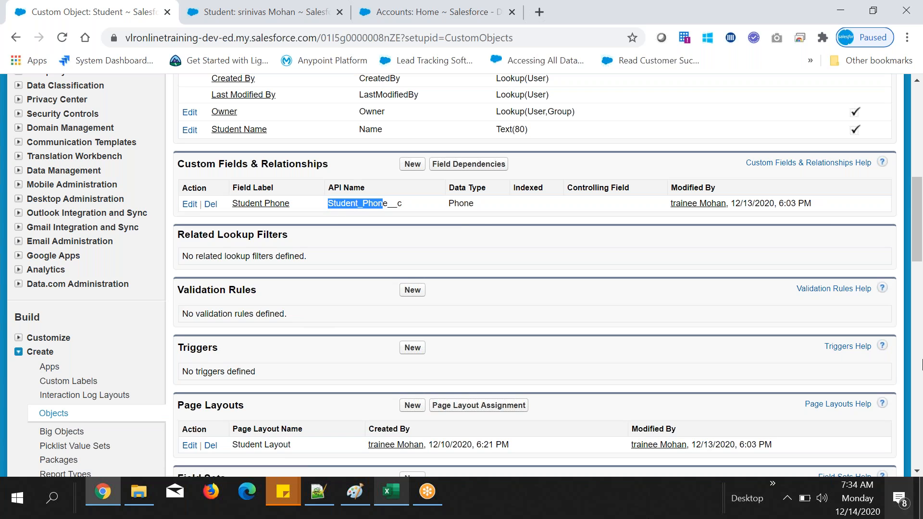
pyautogui.click(452, 208)
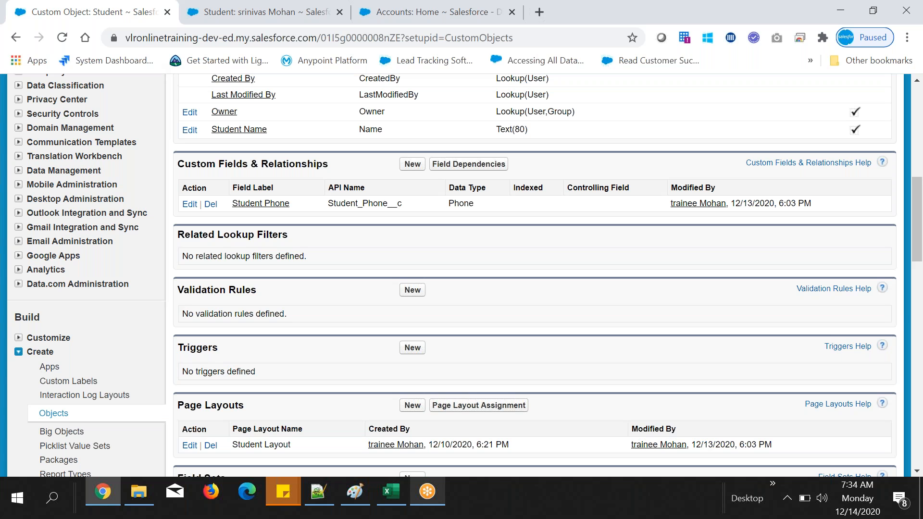
pyautogui.click(260, 12)
pyautogui.click(139, 10)
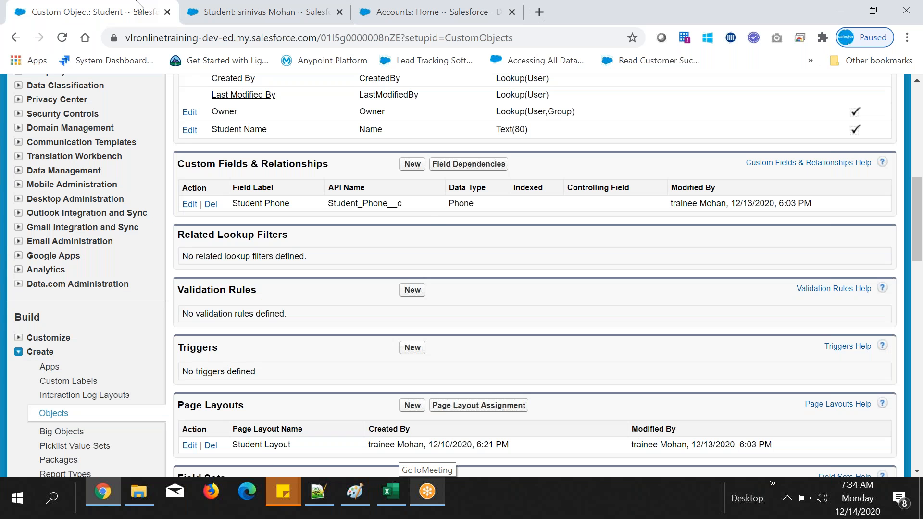
pyautogui.moveTo(327, 204); pyautogui.dragTo(394, 200)
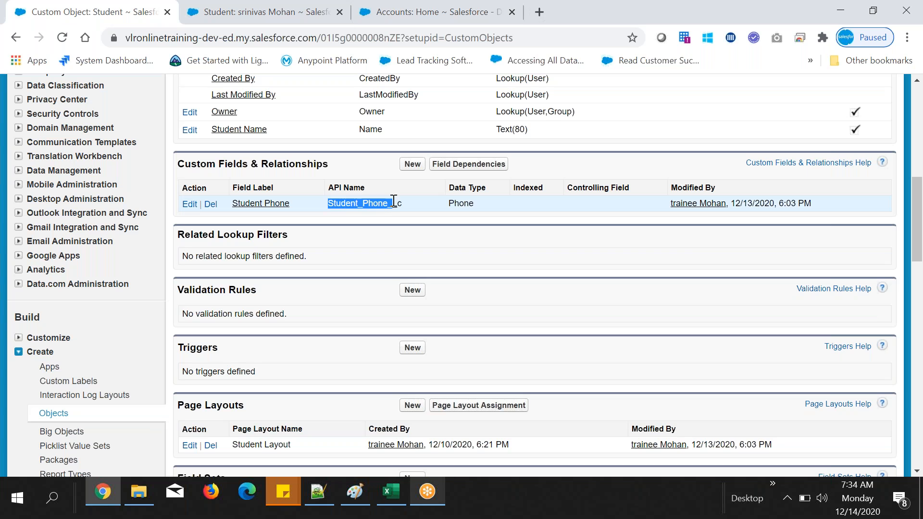
pyautogui.moveTo(294, 202); pyautogui.dragTo(232, 203)
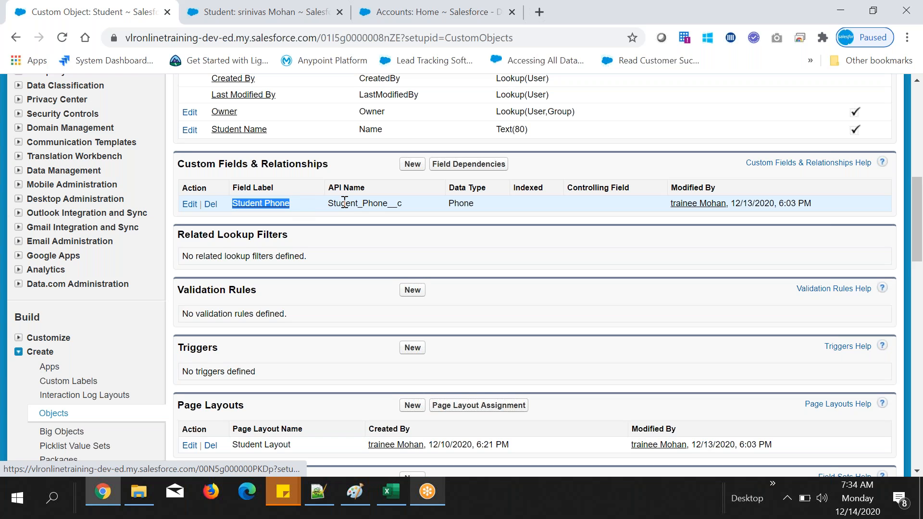
pyautogui.moveTo(288, 203); pyautogui.dragTo(396, 202)
pyautogui.click(344, 202)
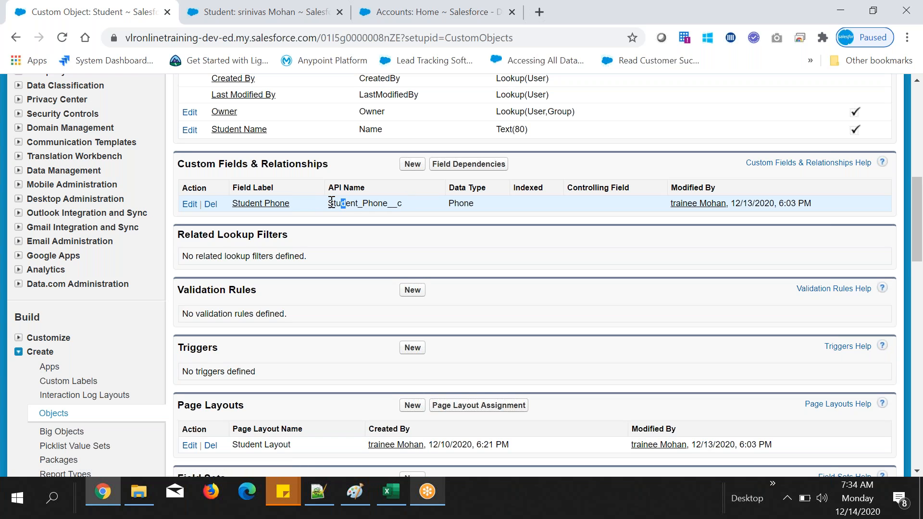
# Step: Edit the student record in the second Chrome tab, fill Student Phone with the phone number from Excel cell B2, and save it
pyautogui.doubleClick(365, 202)
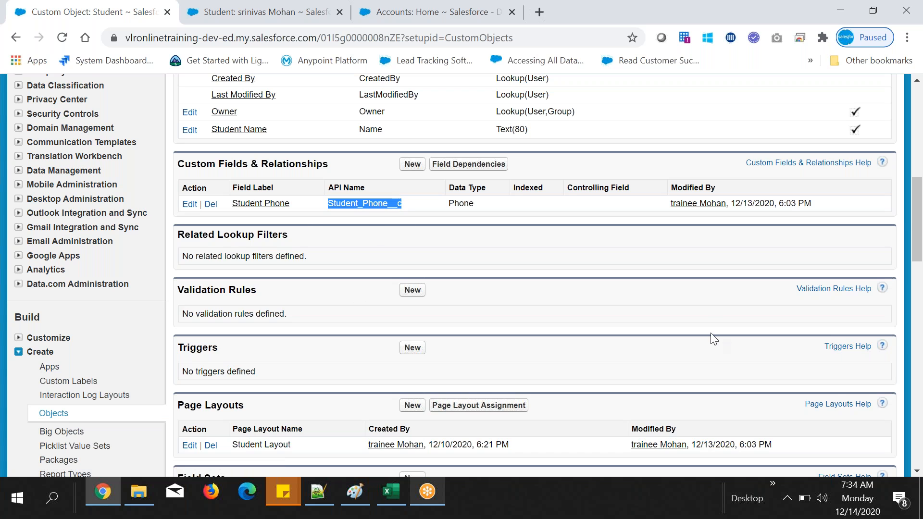
pyautogui.click(269, 9)
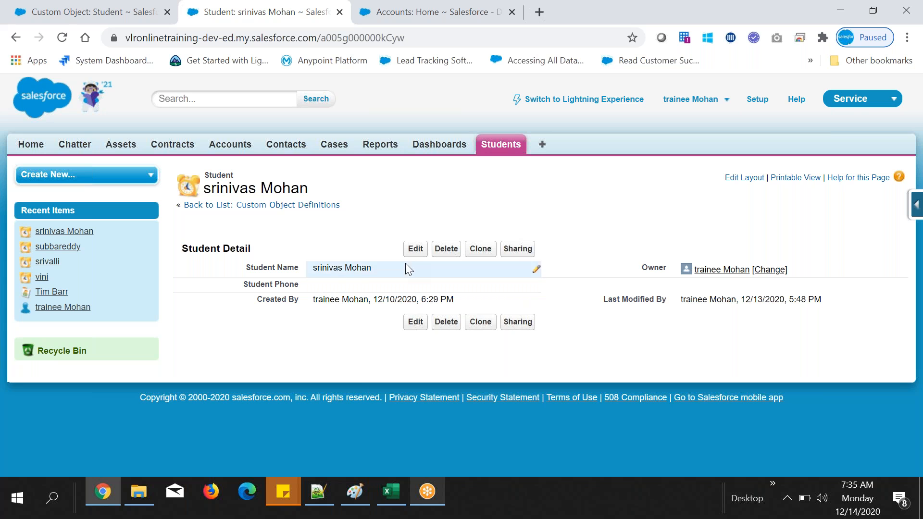
pyautogui.click(417, 249)
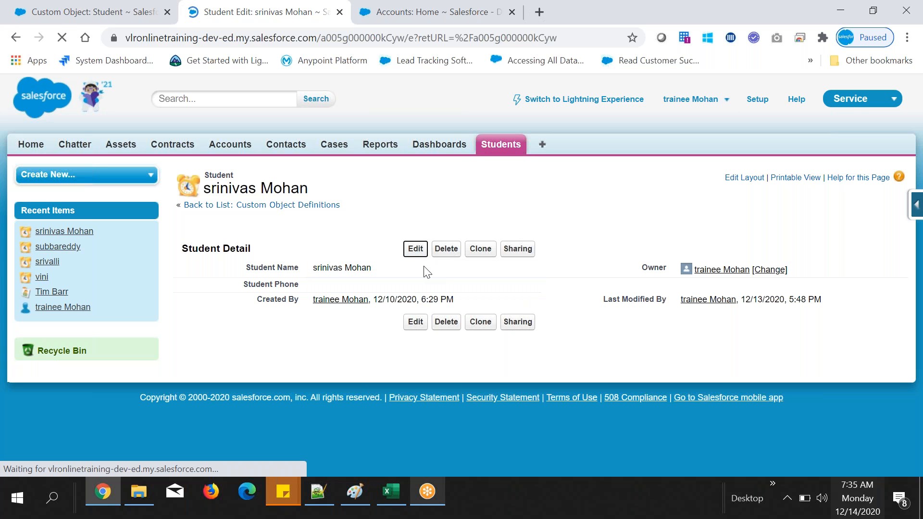
pyautogui.click(355, 291)
pyautogui.write('1234')
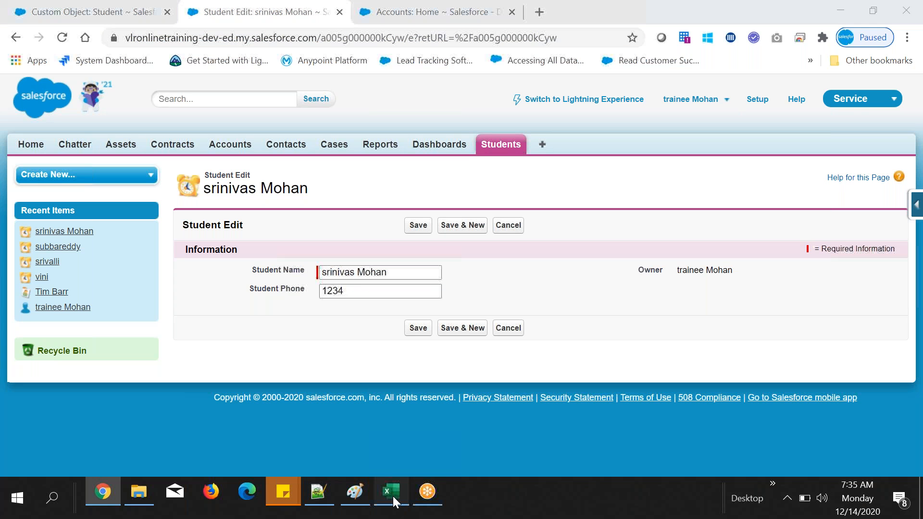
pyautogui.click(393, 496)
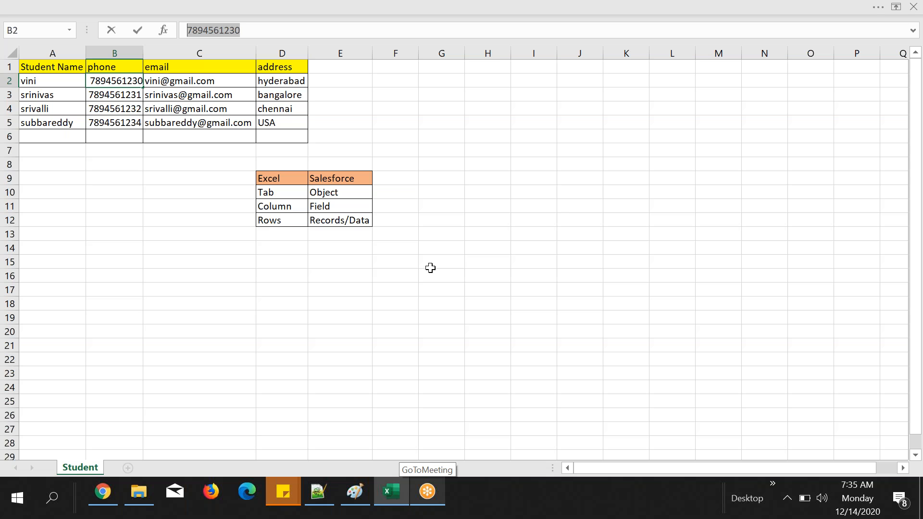
pyautogui.hotkey('alt', 'Tab')
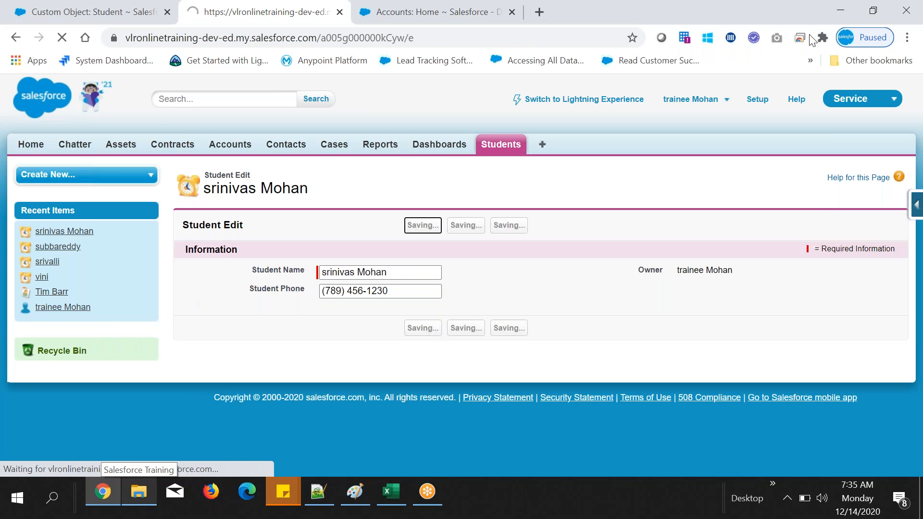
pyautogui.moveTo(315, 283); pyautogui.dragTo(396, 295)
pyautogui.click(568, 269)
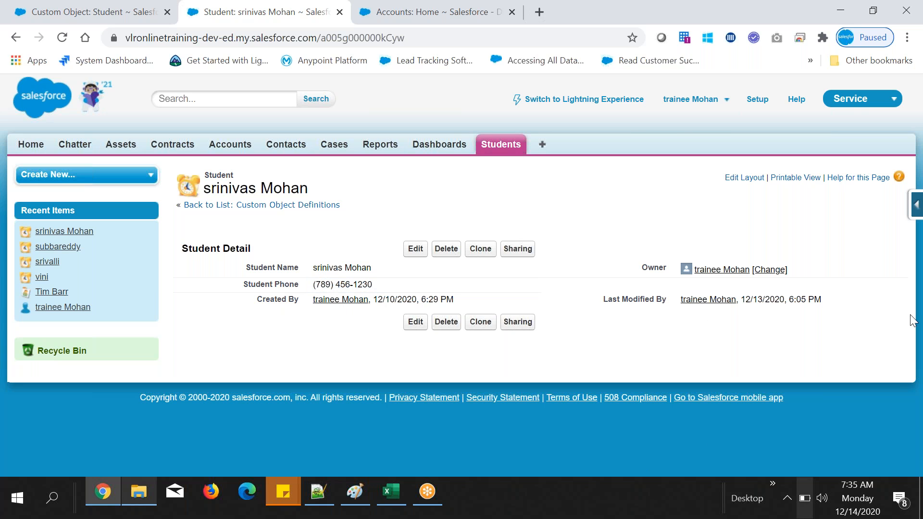
pyautogui.doubleClick(317, 284)
pyautogui.click(633, 218)
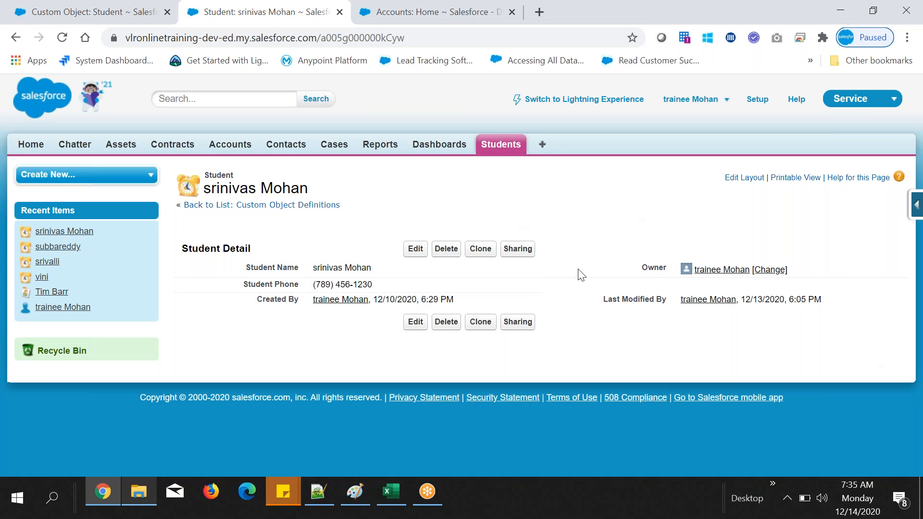
# Step: Open the second record under Recent Students, fill Student Phone with the phone number from Excel cell B5, and save it
pyautogui.click(502, 136)
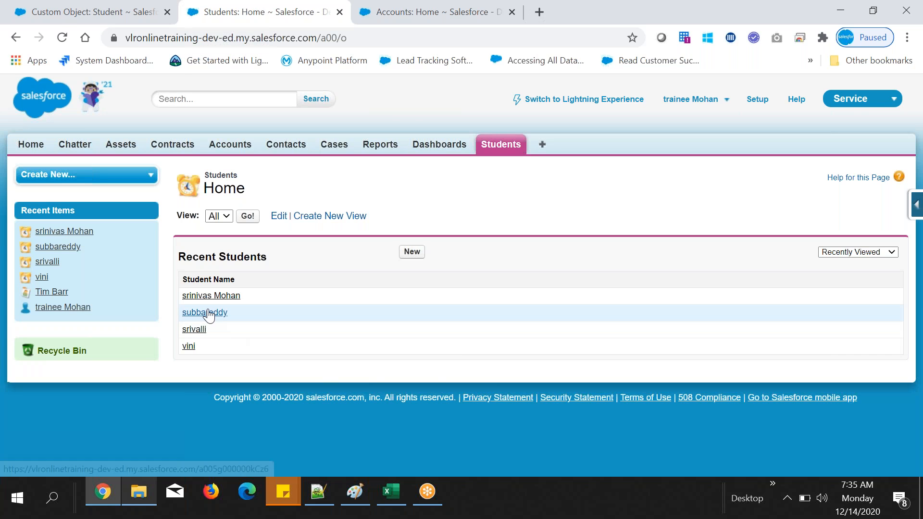
pyautogui.click(206, 312)
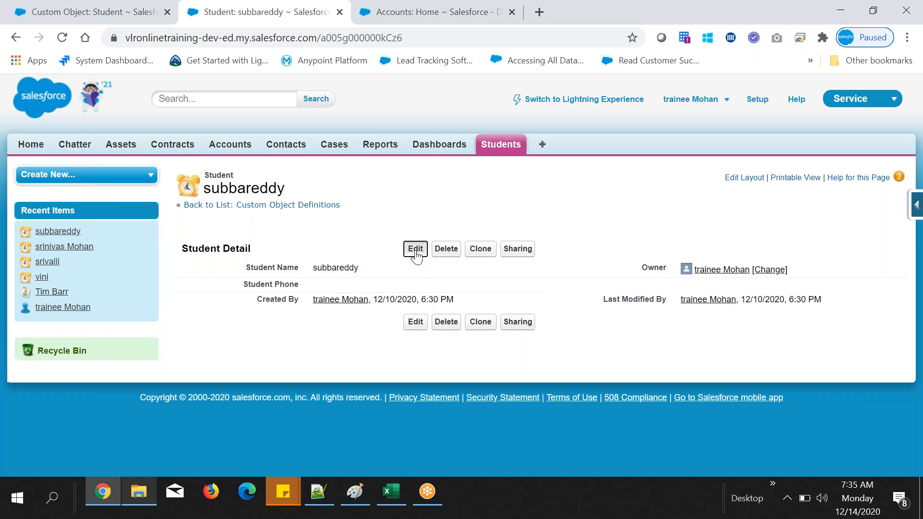
pyautogui.click(416, 250)
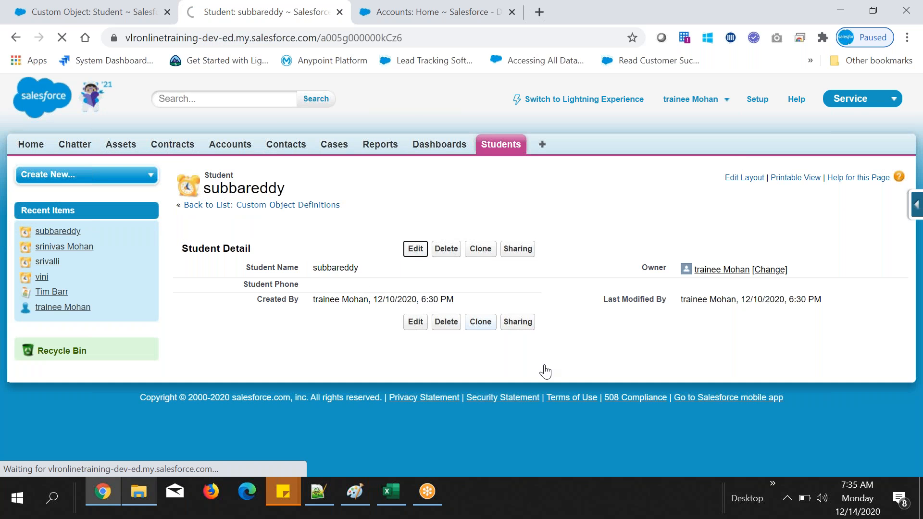
pyautogui.click(356, 288)
pyautogui.hotkey('alt', 'Tab')
pyautogui.click(169, 192)
pyautogui.click(129, 122)
pyautogui.hotkey('ctrl', 'c')
pyautogui.hotkey('alt', 'Tab')
pyautogui.hotkey('ctrl', 'v')
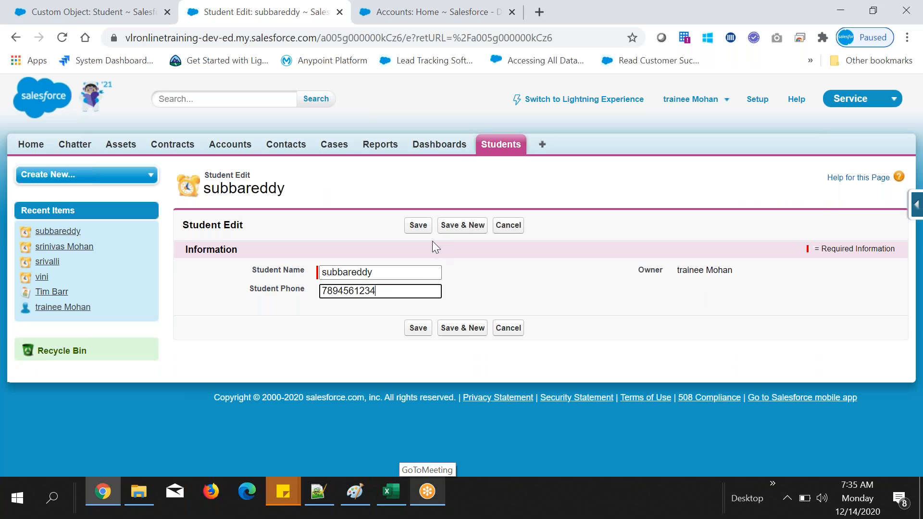
pyautogui.click(419, 226)
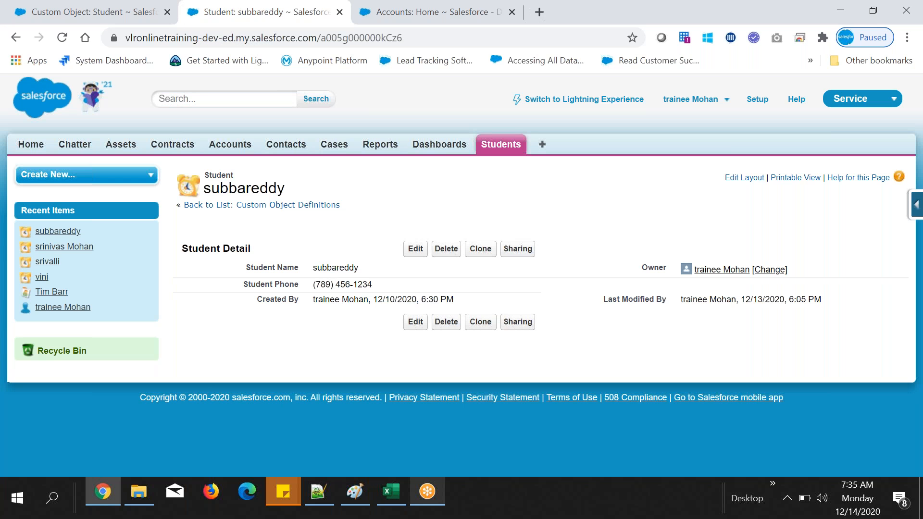
# Step: Open the third record under Recent Students and inline-edit Student Phone with the phone number from Excel cell B4, saving the record
pyautogui.click(499, 155)
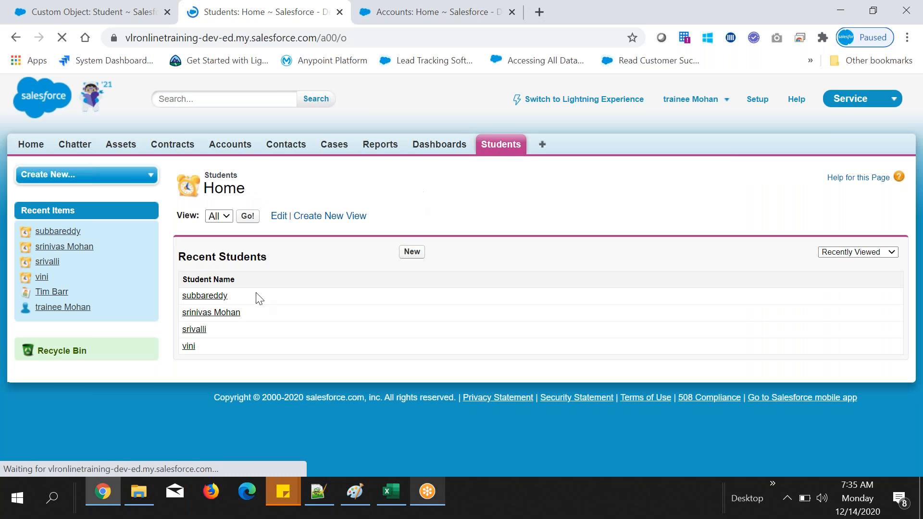
pyautogui.click(190, 331)
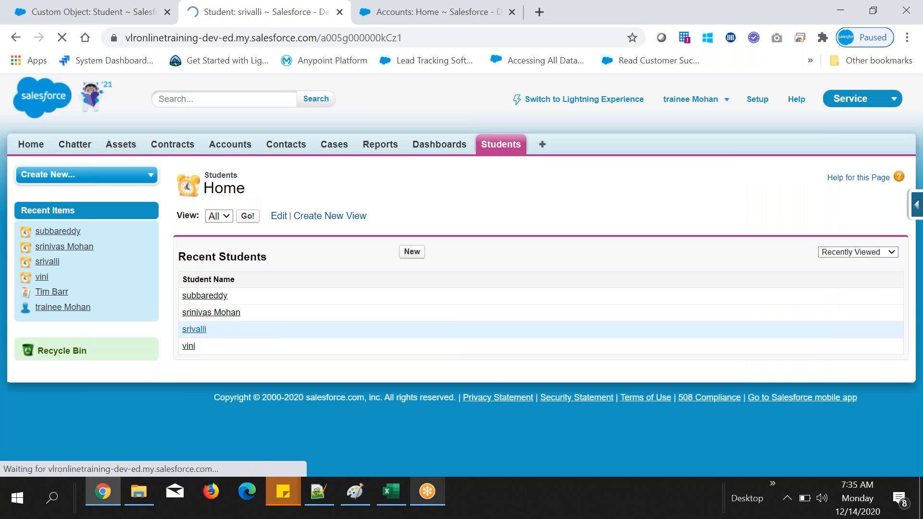
pyautogui.hotkey('alt', 'Tab')
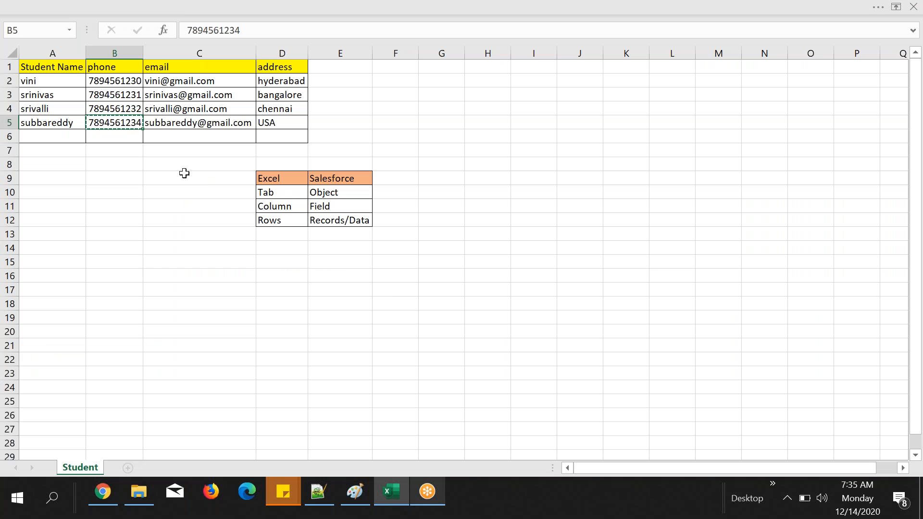
pyautogui.click(120, 110)
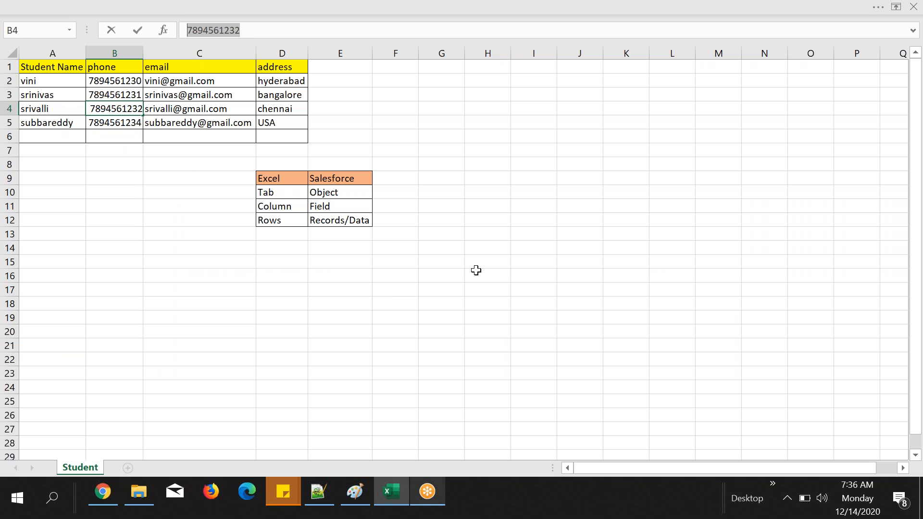
pyautogui.hotkey('alt', 'Tab')
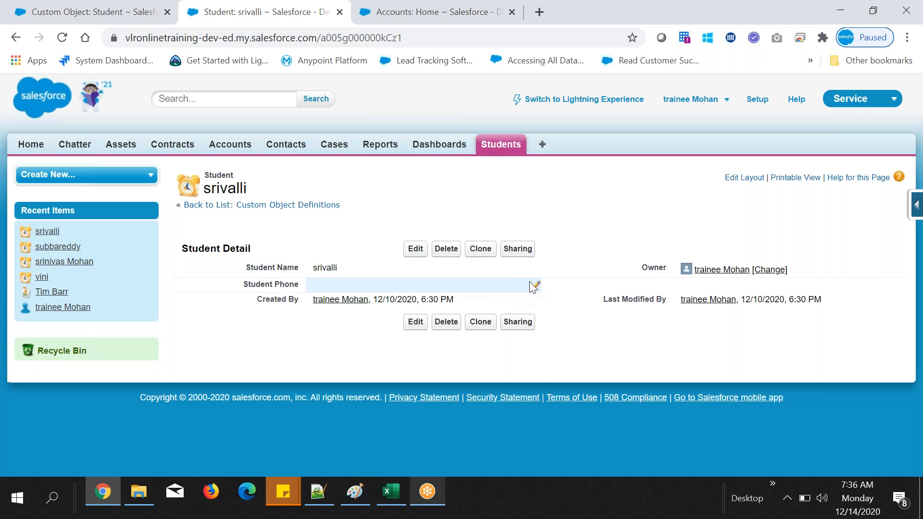
pyautogui.doubleClick(463, 284)
pyautogui.hotkey('ctrl', 'v')
pyautogui.press('Return')
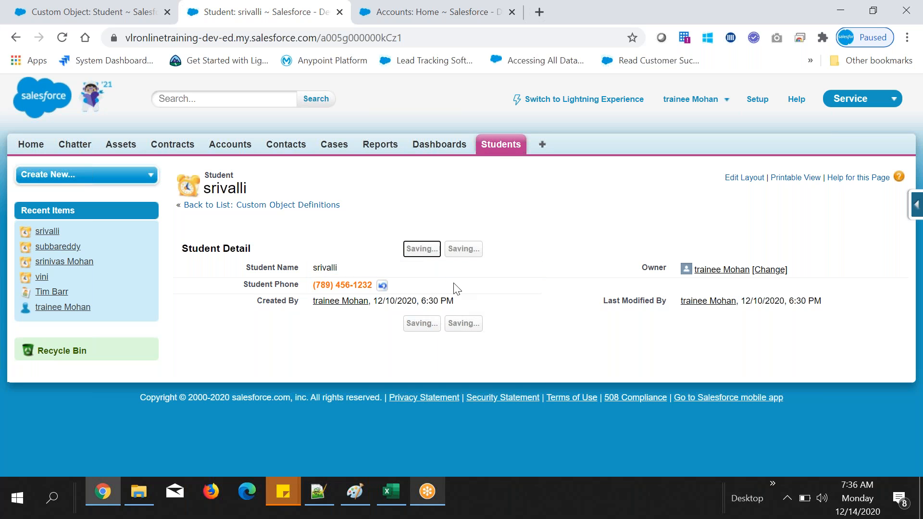
pyautogui.moveTo(310, 285); pyautogui.dragTo(465, 288)
pyautogui.click(583, 252)
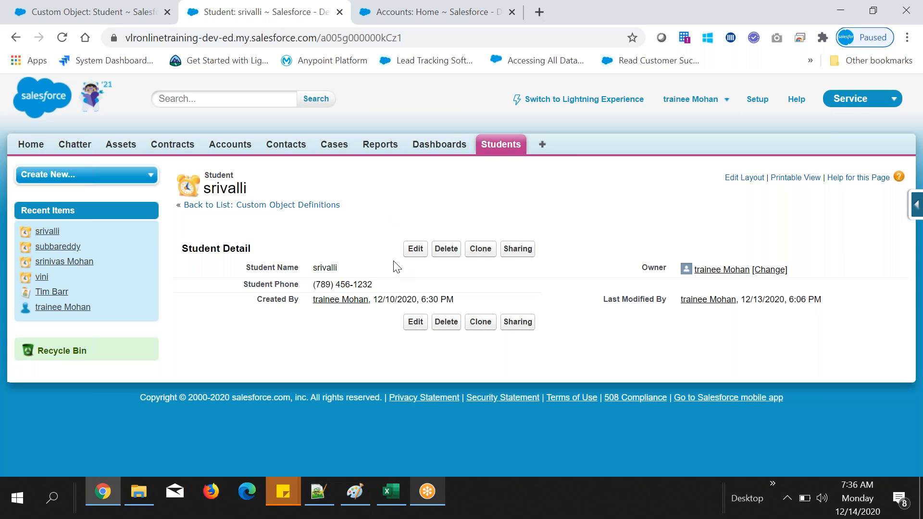
# Step: Switch to Notepad++ and add the line "inline editing: directly on field edit" below the Field Label note
pyautogui.click(315, 501)
pyautogui.write('inline editing')
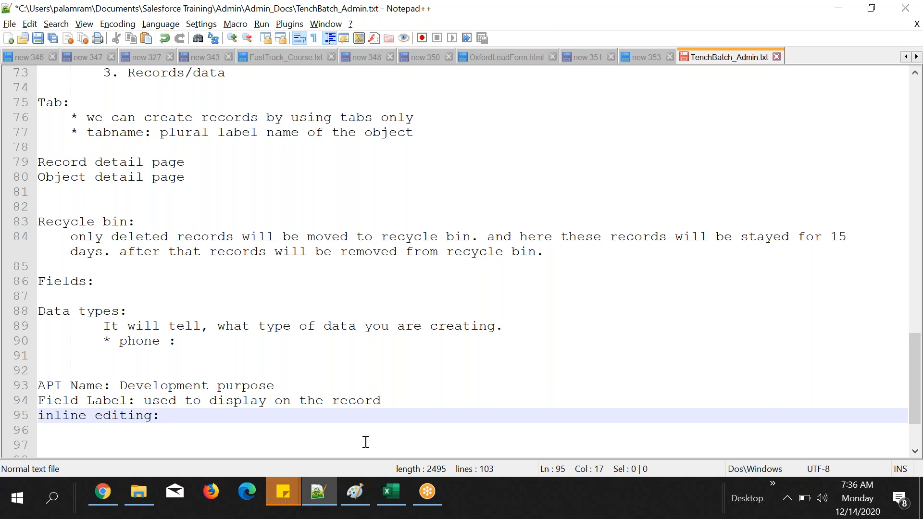
pyautogui.write(': on')
pyautogui.press('BackSpace')
pyautogui.press('BackSpace')
pyautogui.write('dr')
pyautogui.press('BackSpace')
pyautogui.write('irectly on field edit')
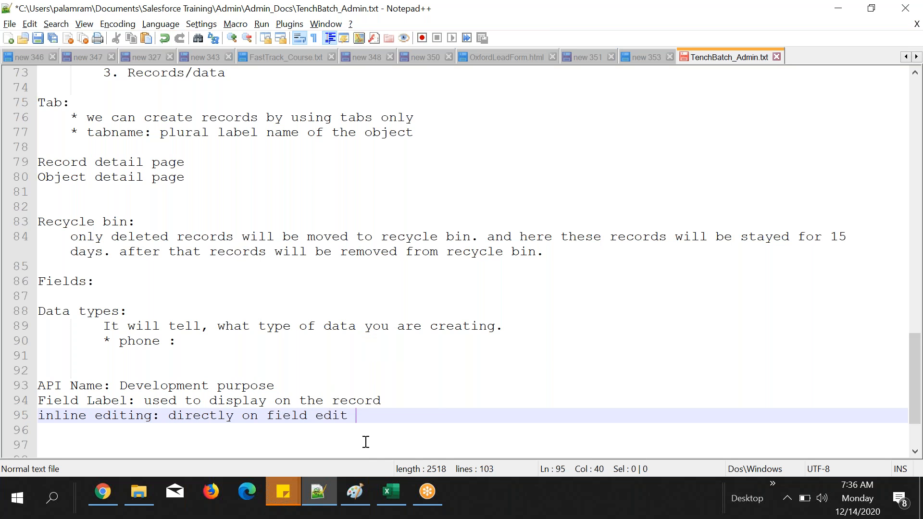
# Step: Return to the student record in Chrome and examine the Student Phone value and its inline-edit pencil symbol
pyautogui.click(102, 490)
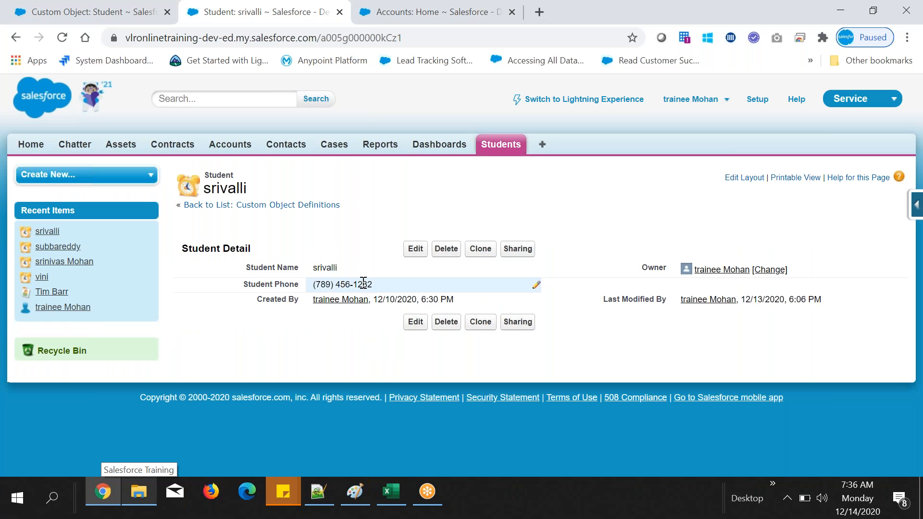
pyautogui.moveTo(232, 292); pyautogui.dragTo(318, 293)
pyautogui.doubleClick(315, 284)
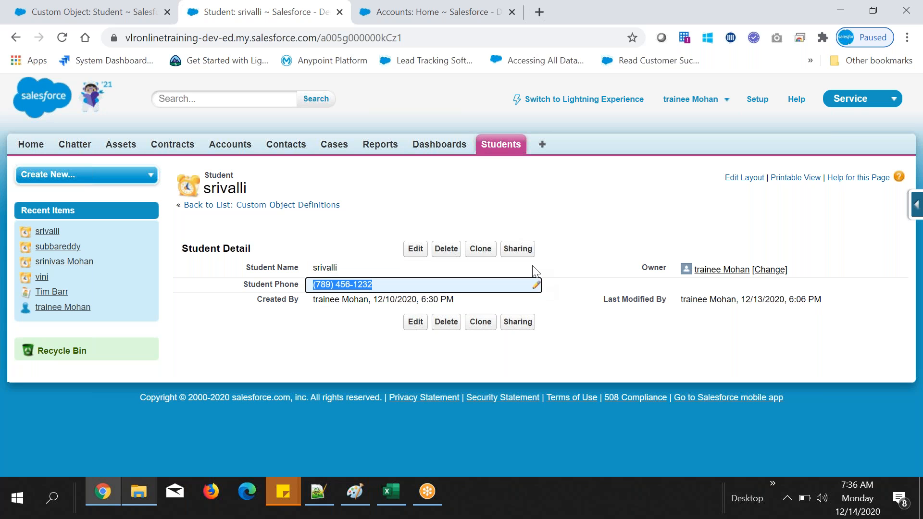
pyautogui.click(533, 304)
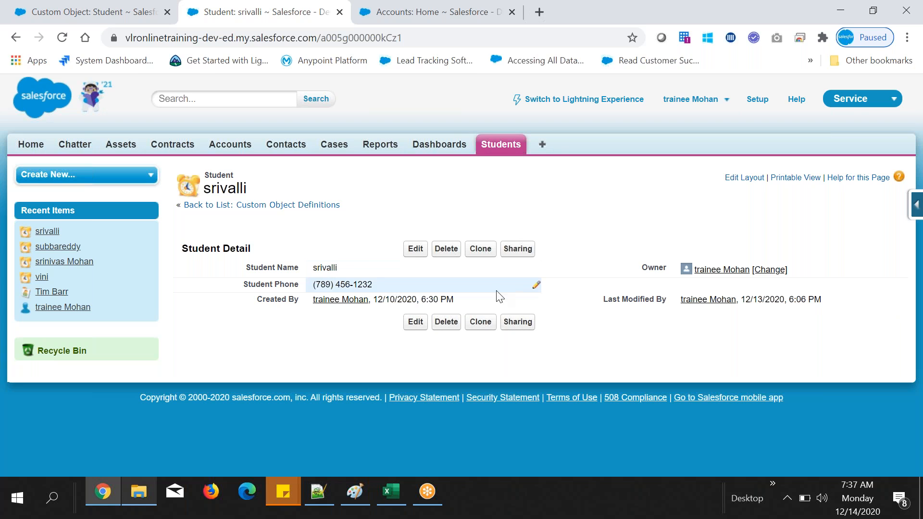
# Step: Switch to Notepad++ and add the line "pencil symbol on field on record: we can edit that data" below the inline editing note
pyautogui.click(333, 482)
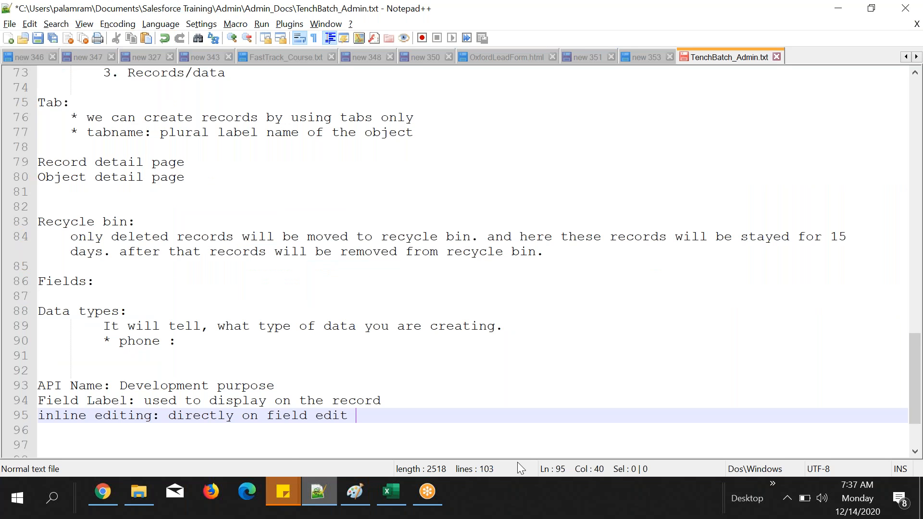
pyautogui.press('Return')
pyautogui.write('pen')
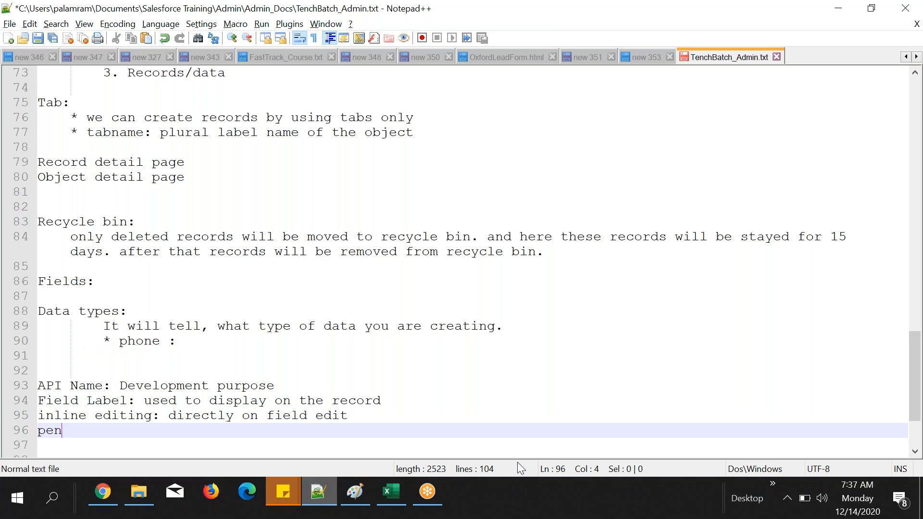
pyautogui.write('cil symb')
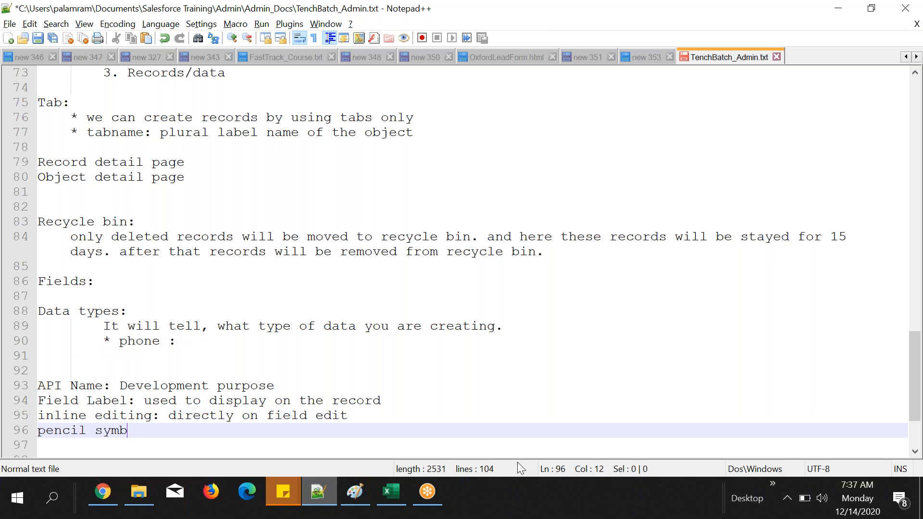
pyautogui.write('ol on field on re')
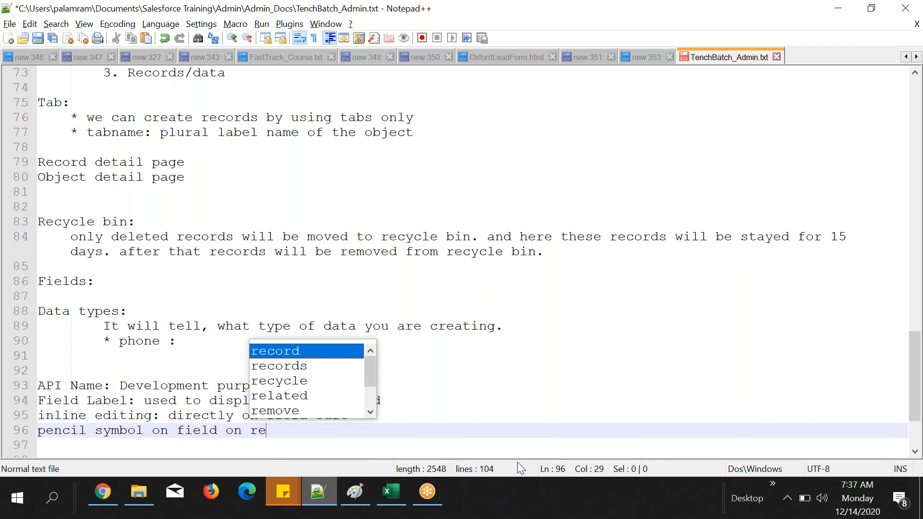
pyautogui.write('cord: we can ')
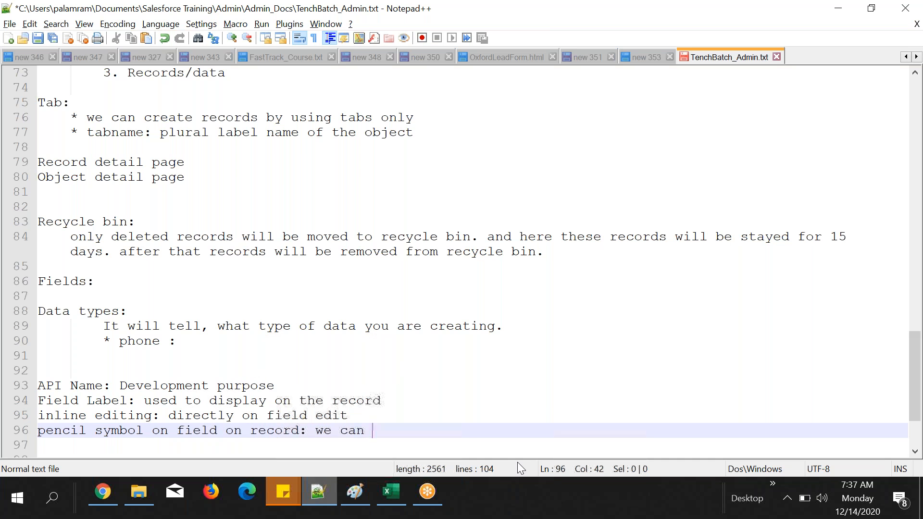
pyautogui.write('edit that data')
pyautogui.press('Return')
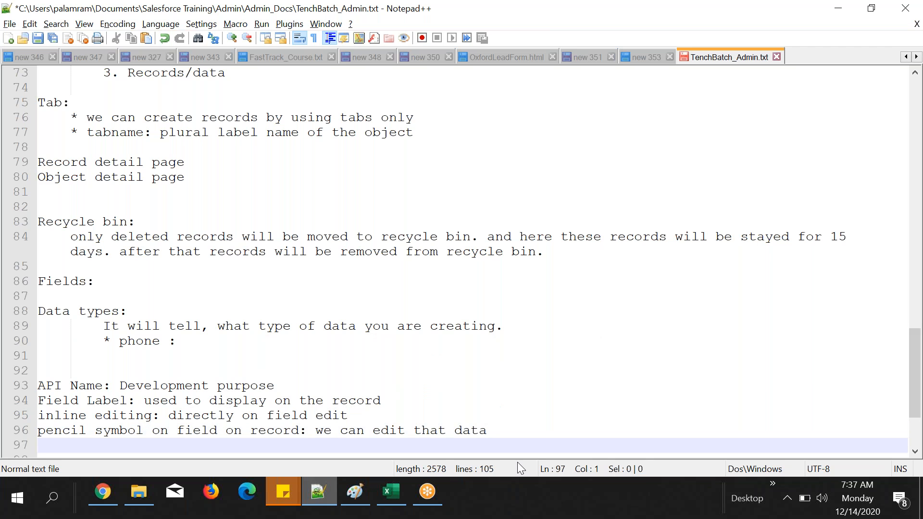
# Step: Add the line "lock symbol on field on record: we can't edit that data", reusing the wording of the pencil symbol note
pyautogui.write('lock')
pyautogui.click(100, 431)
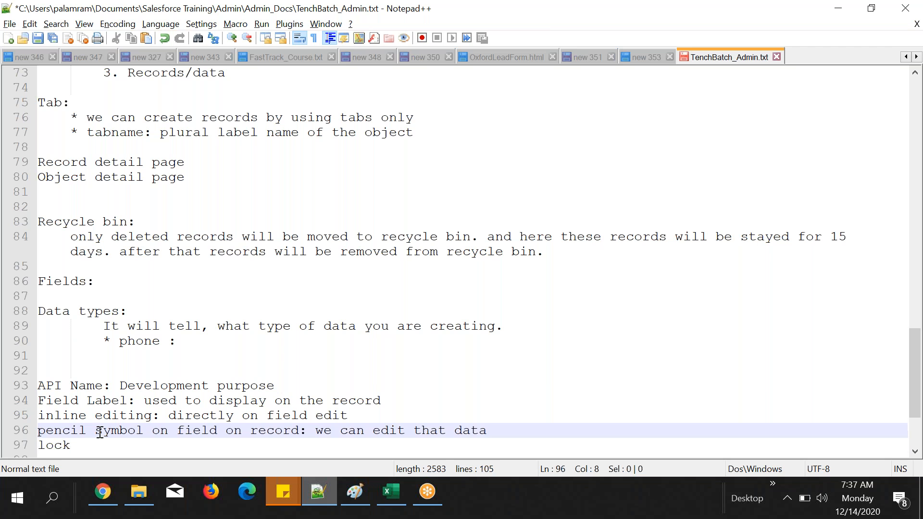
pyautogui.hotkey('shift', 'End')
pyautogui.hotkey('ctrl', 'c')
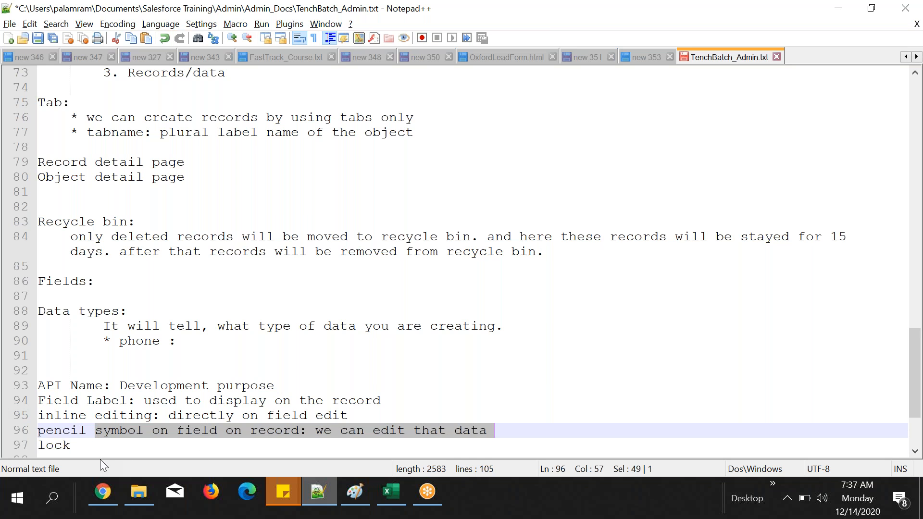
pyautogui.click(108, 445)
pyautogui.hotkey('ctrl', 'v')
pyautogui.click(323, 446)
pyautogui.click(354, 446)
pyautogui.write('t t')
pyautogui.click(496, 445)
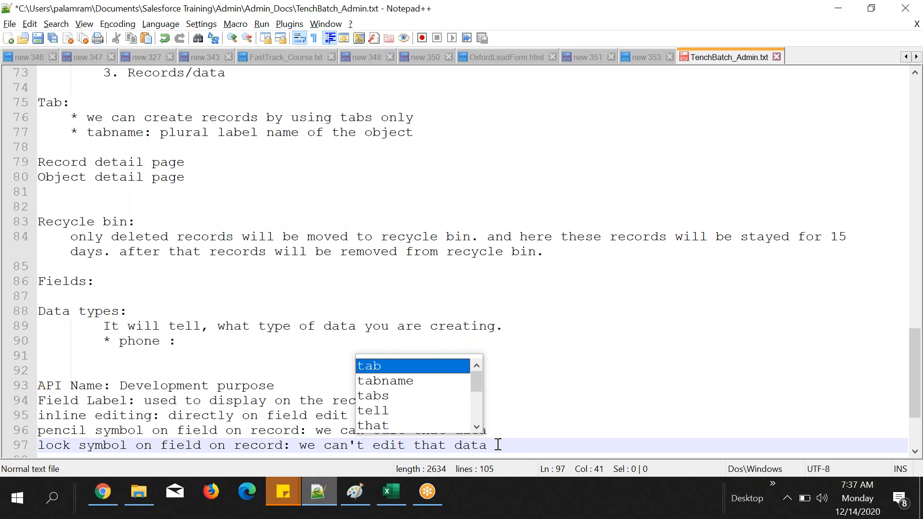
pyautogui.press('Return')
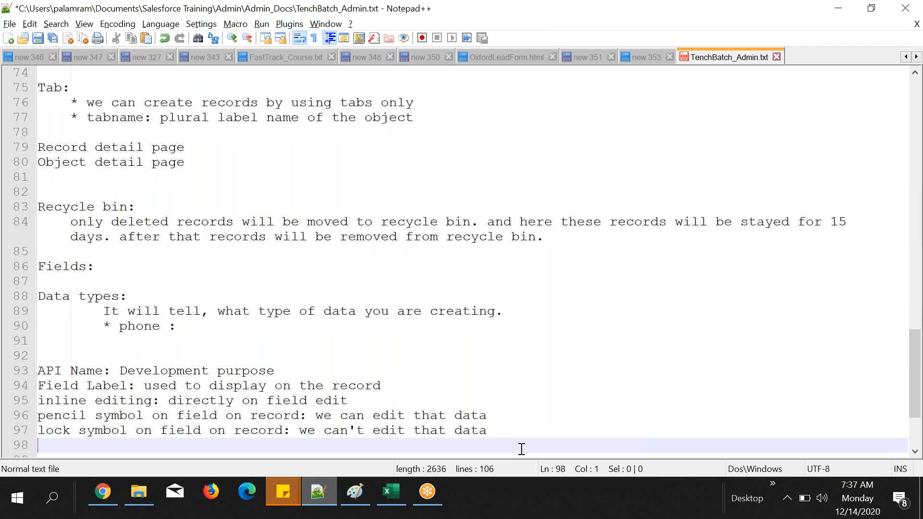
# Step: Add blank lines below the lock symbol note and highlight part of that note
pyautogui.press('Return')
pyautogui.press('Return')
pyautogui.press('Return')
pyautogui.press('Return')
pyautogui.press('Return')
pyautogui.press('Return')
pyautogui.press('Return')
pyautogui.press('Return')
pyautogui.press('Return')
pyautogui.press('Return')
pyautogui.press('Return')
pyautogui.press('Return')
pyautogui.press('Return')
pyautogui.click(83, 236)
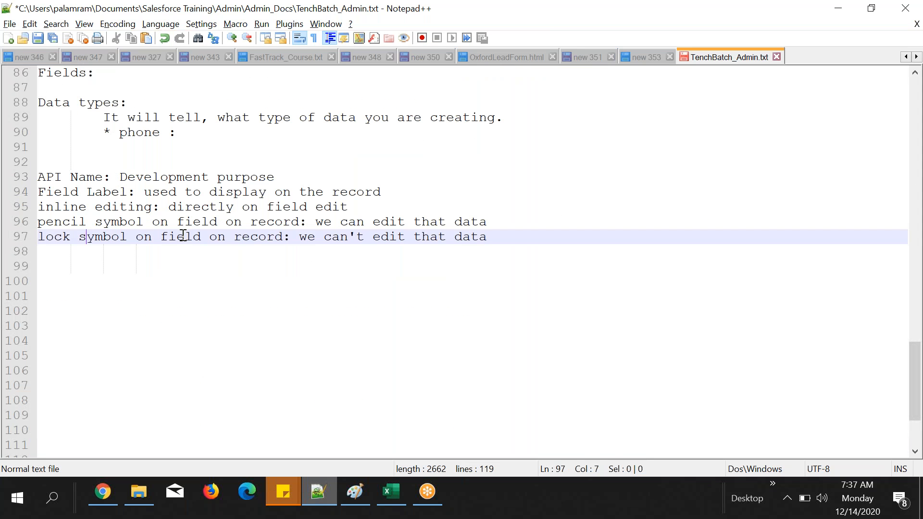
pyautogui.moveTo(86, 236); pyautogui.dragTo(242, 236)
# Step: Switch to Chrome, glance at the student sheet in Excel, and close the Accounts home page
pyautogui.click(102, 491)
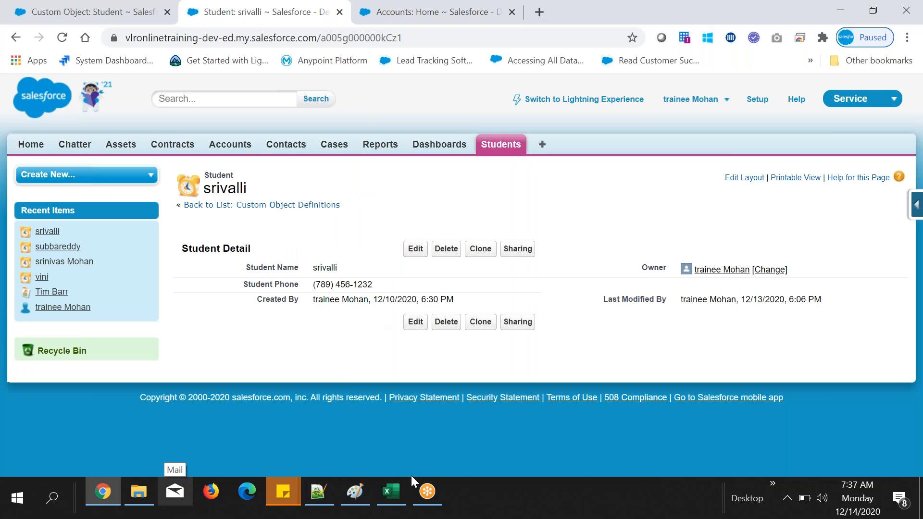
pyautogui.click(402, 500)
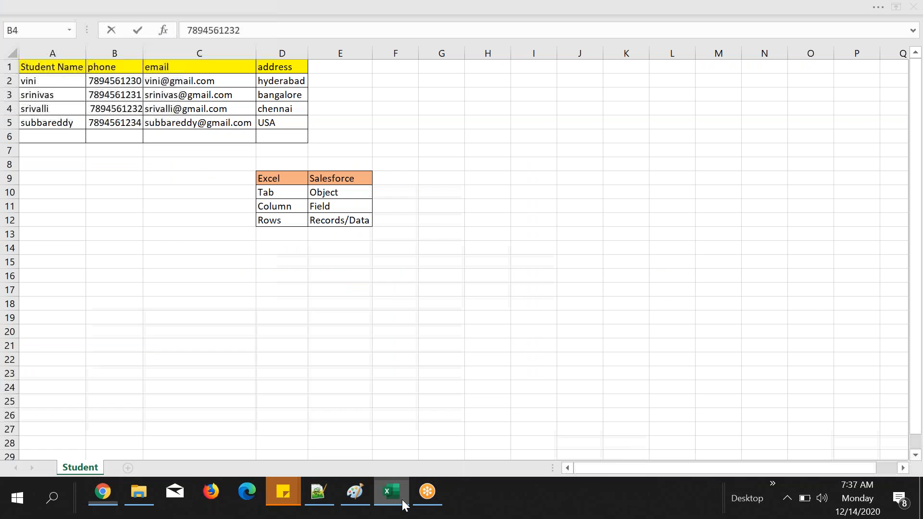
pyautogui.click(102, 492)
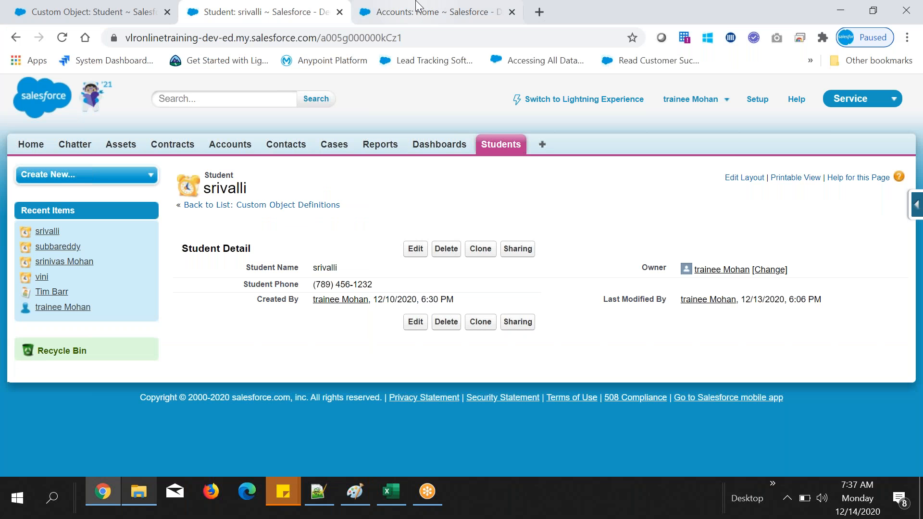
pyautogui.click(416, 5)
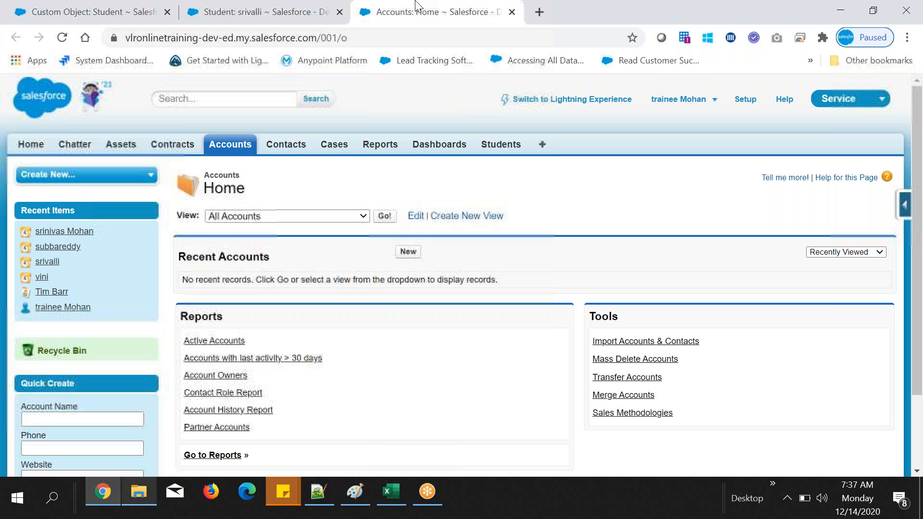
pyautogui.click(511, 12)
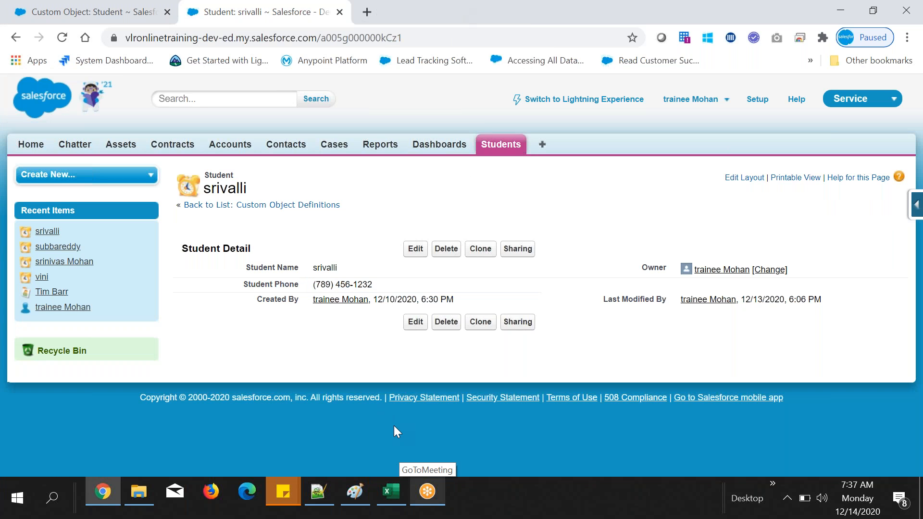
# Step: Compare the column headers of the Excel student sheet with the Student Name field on the student record in Chrome
pyautogui.click(391, 491)
pyautogui.moveTo(155, 66); pyautogui.dragTo(336, 62)
pyautogui.click(360, 130)
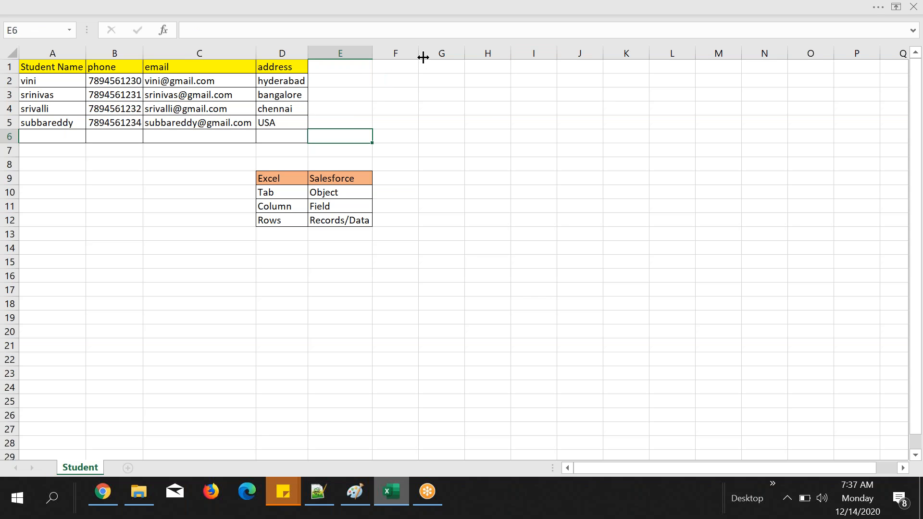
pyautogui.click(117, 494)
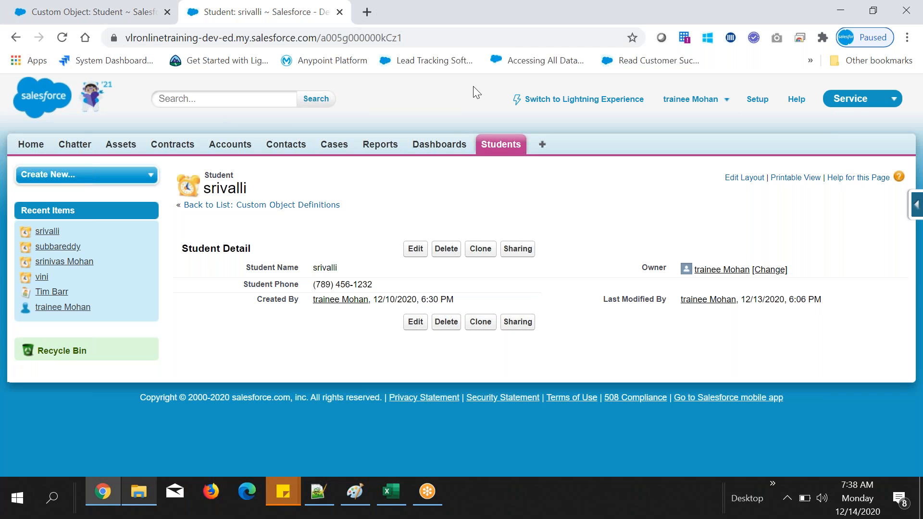
pyautogui.moveTo(250, 268)
pyautogui.mouseDown()
pyautogui.moveTo(575, 286)
pyautogui.moveTo(414, 276)
pyautogui.mouseUp()
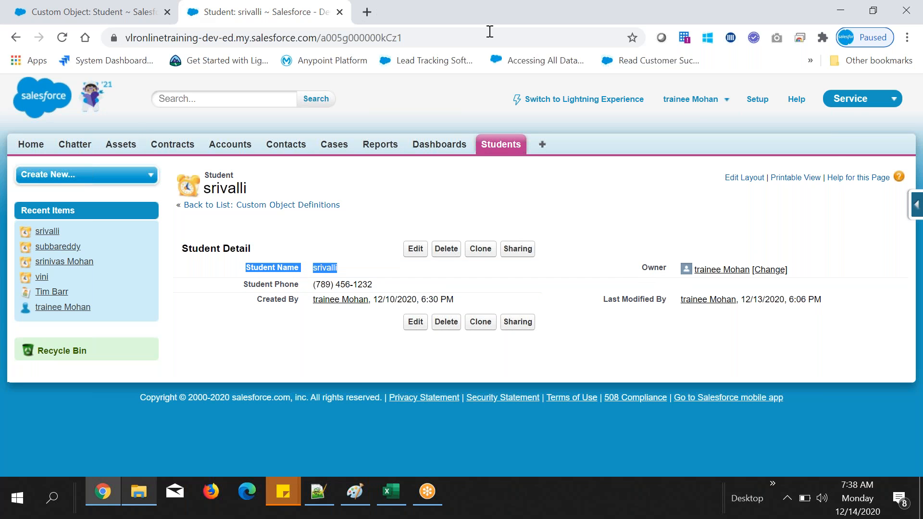
pyautogui.moveTo(244, 268); pyautogui.dragTo(293, 267)
pyautogui.click(416, 200)
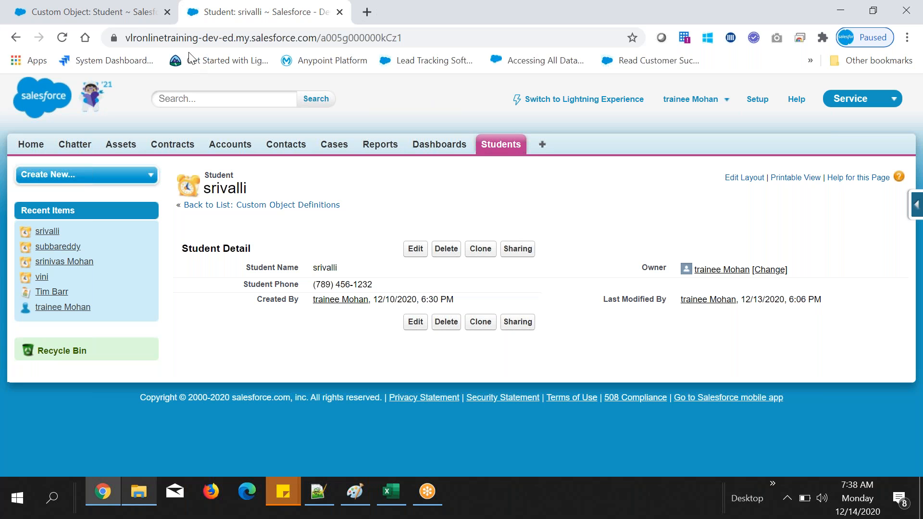
# Step: Start a new custom field on the Student object and try to continue with None Selected as the data type
pyautogui.click(98, 8)
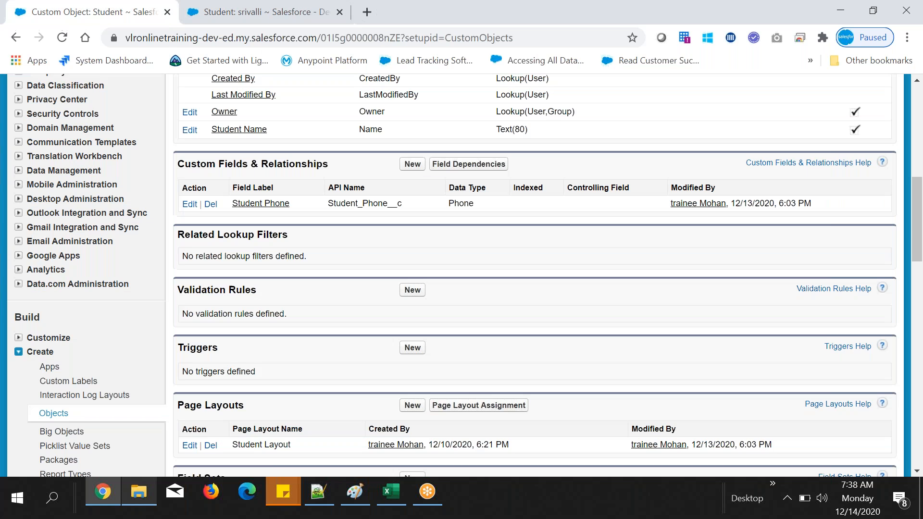
pyautogui.click(412, 165)
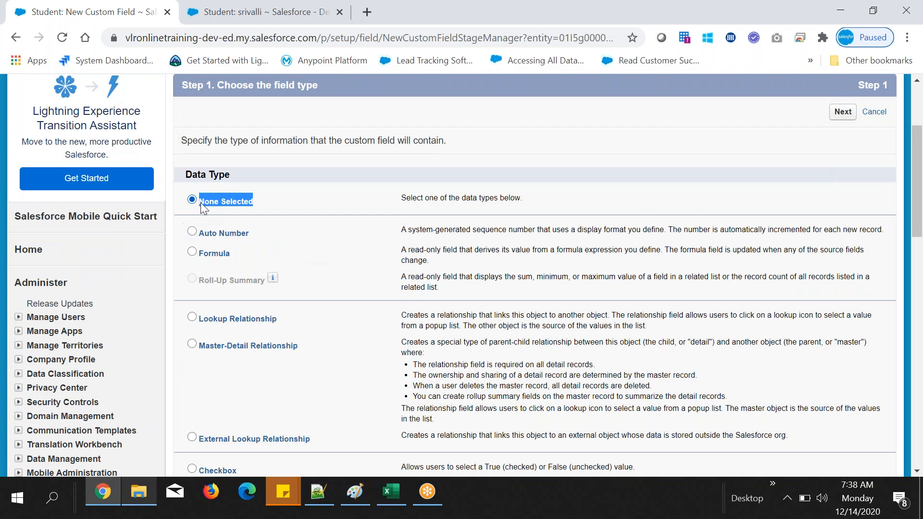
pyautogui.click(844, 113)
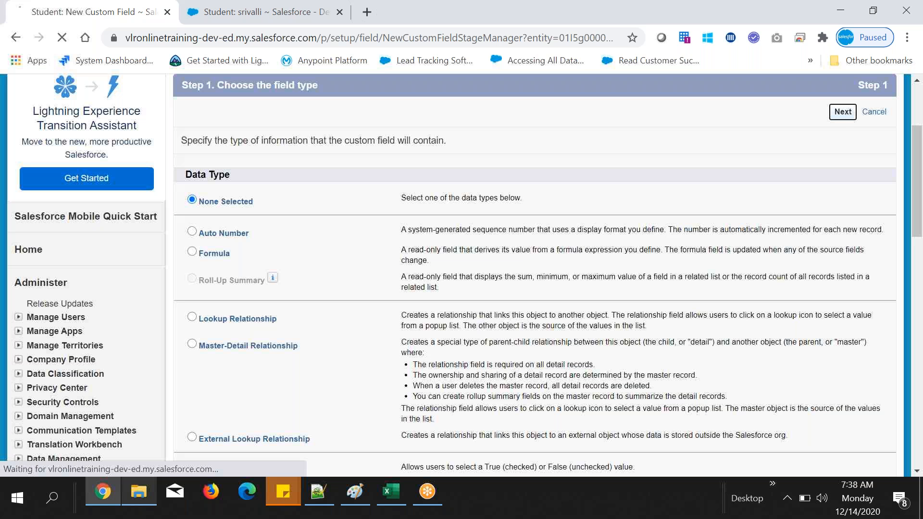
pyautogui.moveTo(210, 210); pyautogui.dragTo(310, 213)
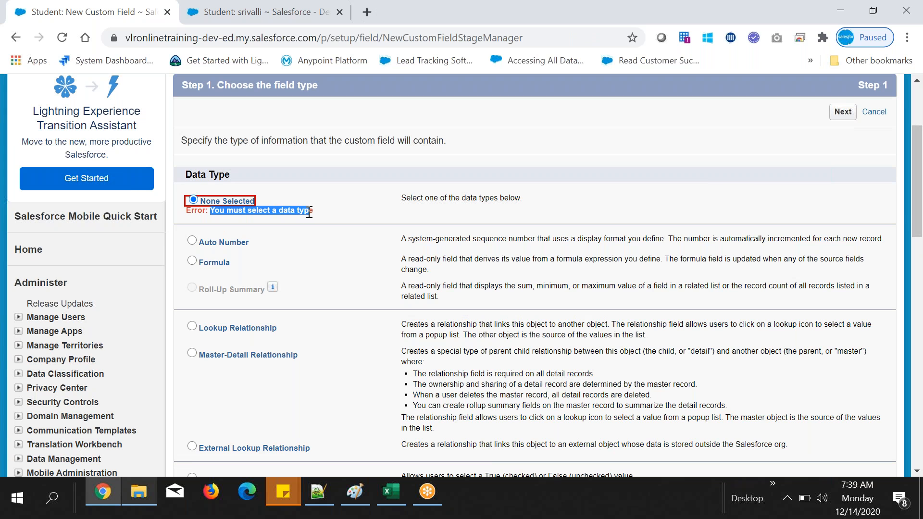
pyautogui.moveTo(186, 213); pyautogui.dragTo(205, 213)
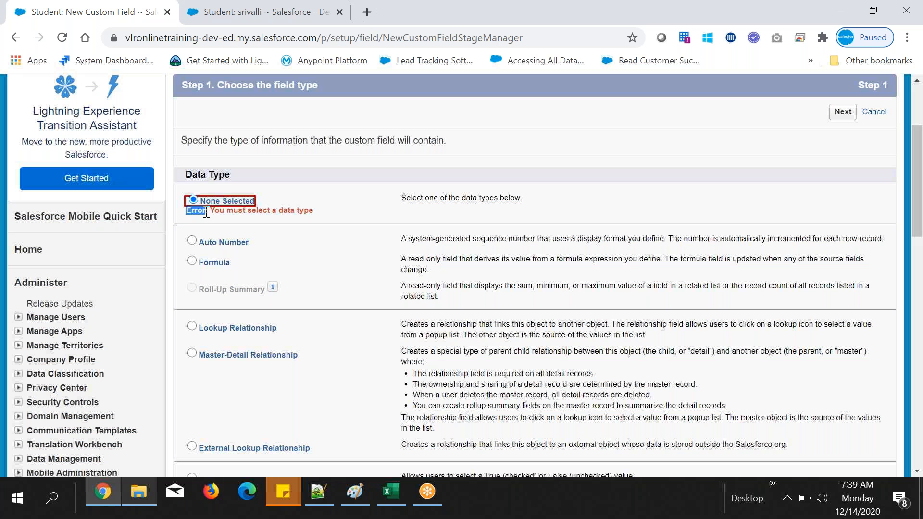
pyautogui.click(843, 114)
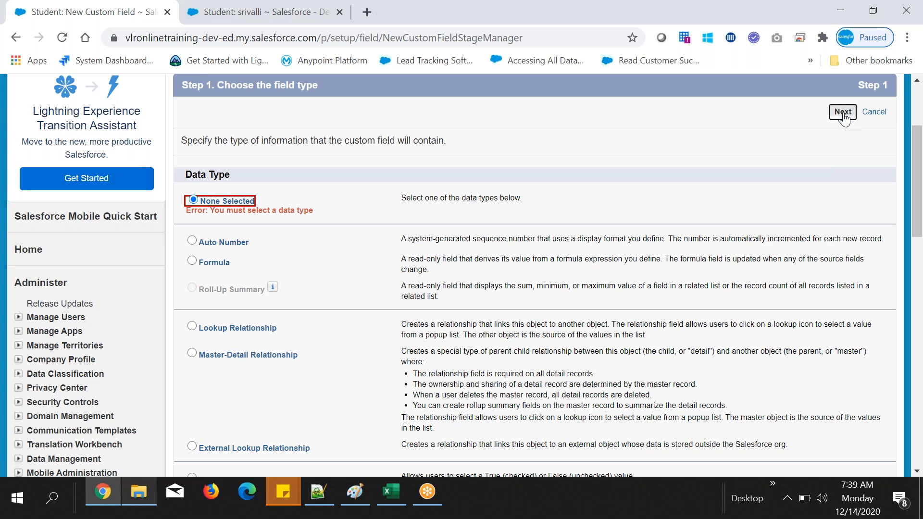
pyautogui.click(844, 114)
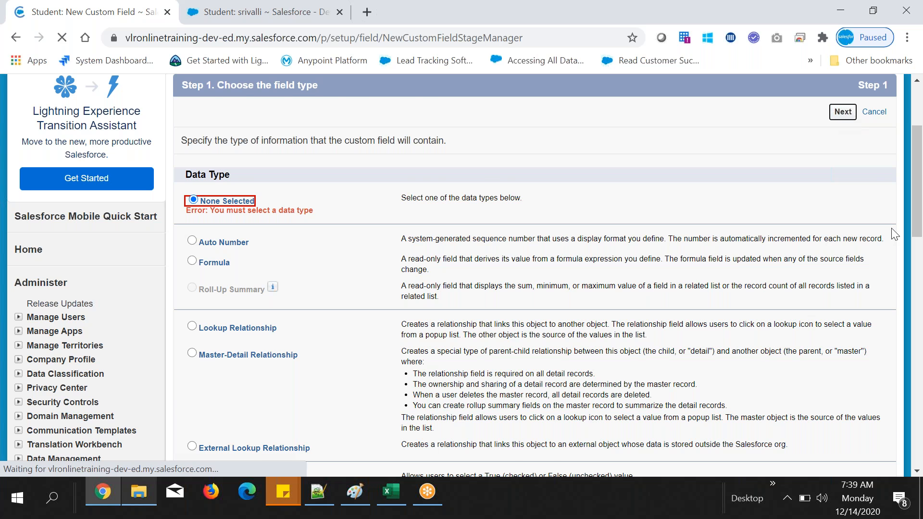
# Step: Examine the data types offered for the new custom field, checking against the Excel student sheet and the open student record
pyautogui.scroll(-1, 321, 303)
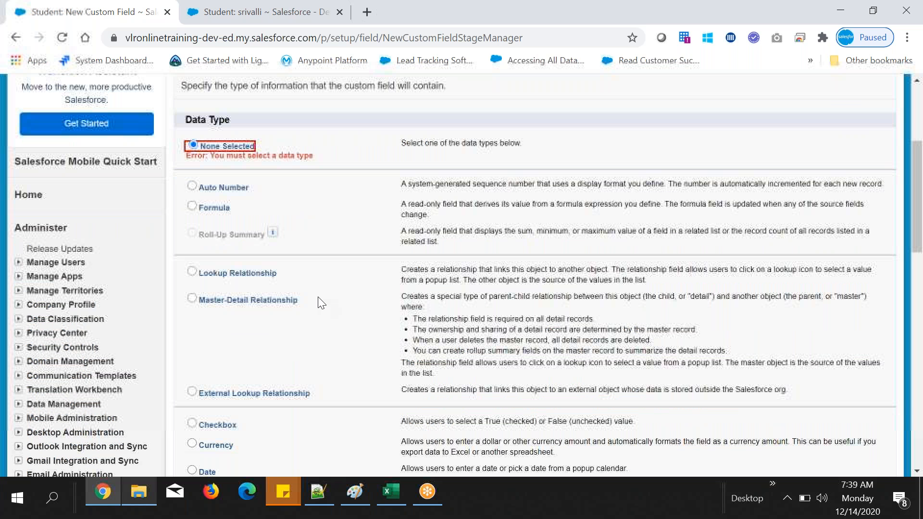
pyautogui.scroll(-1, 296, 158)
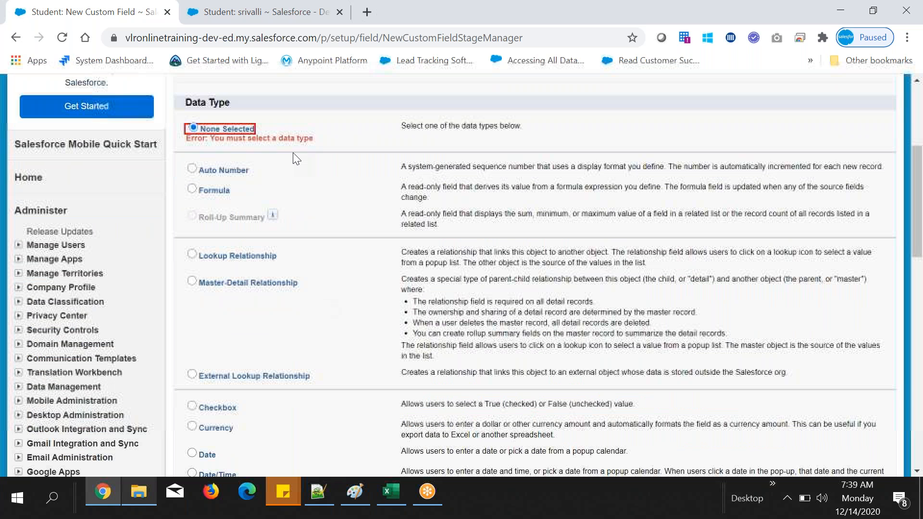
pyautogui.click(391, 491)
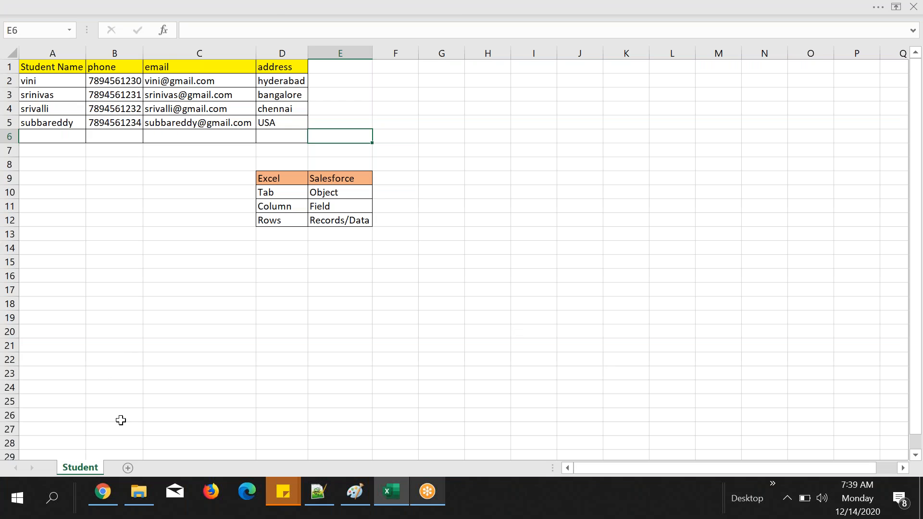
pyautogui.click(103, 491)
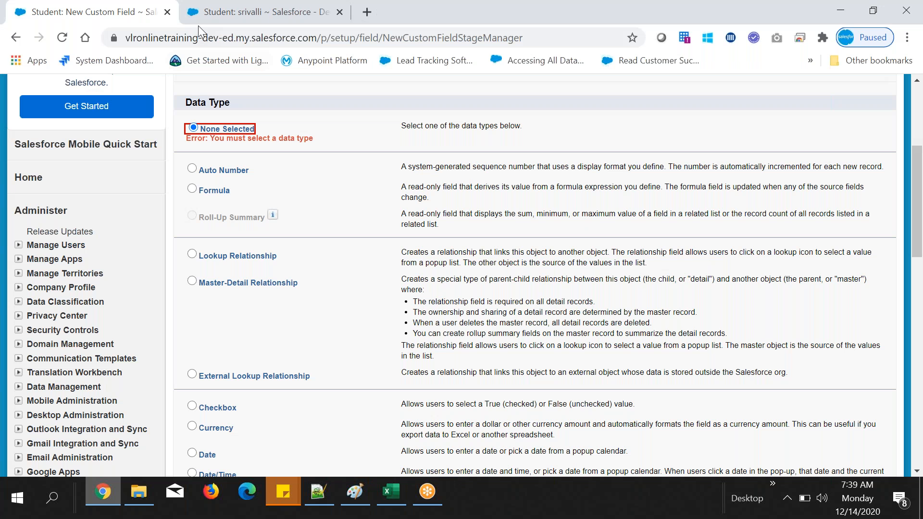
pyautogui.click(215, 11)
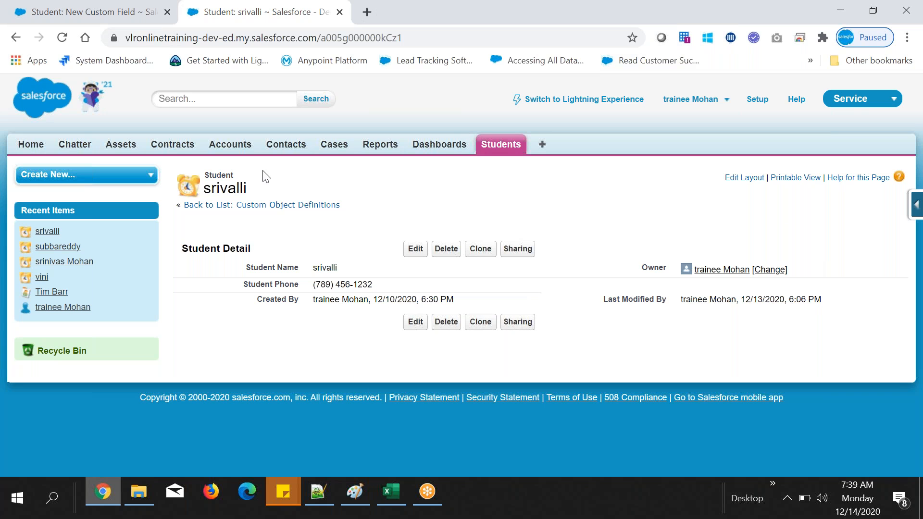
pyautogui.click(94, 12)
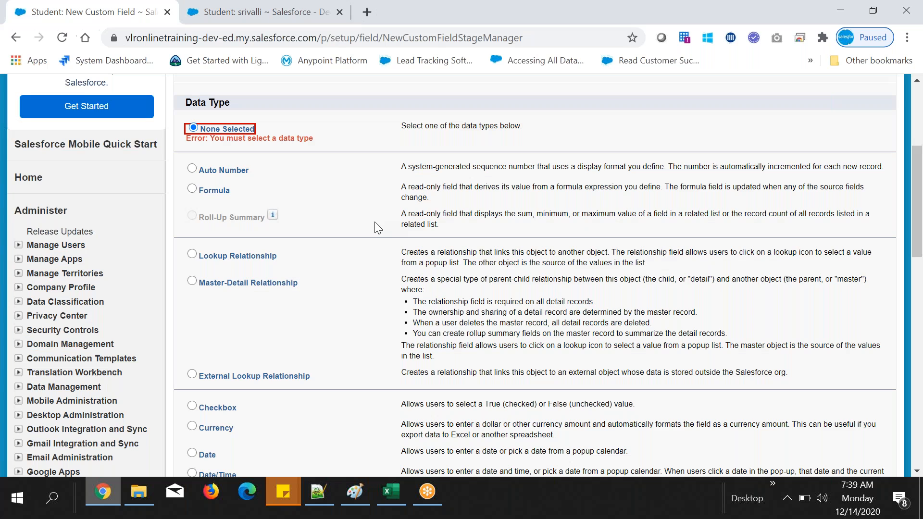
pyautogui.scroll(5, 378, 227)
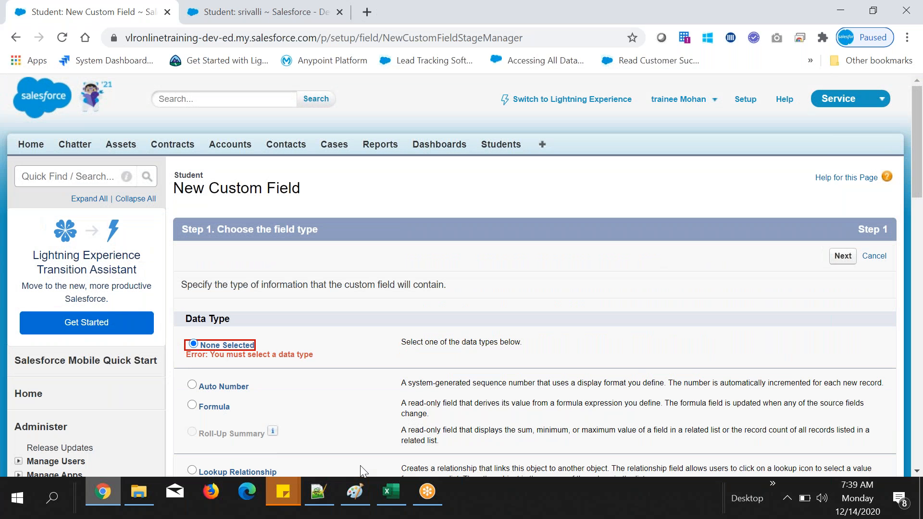
# Step: Switch to Excel, check the email column's contents, and copy its header cell C1
pyautogui.click(392, 492)
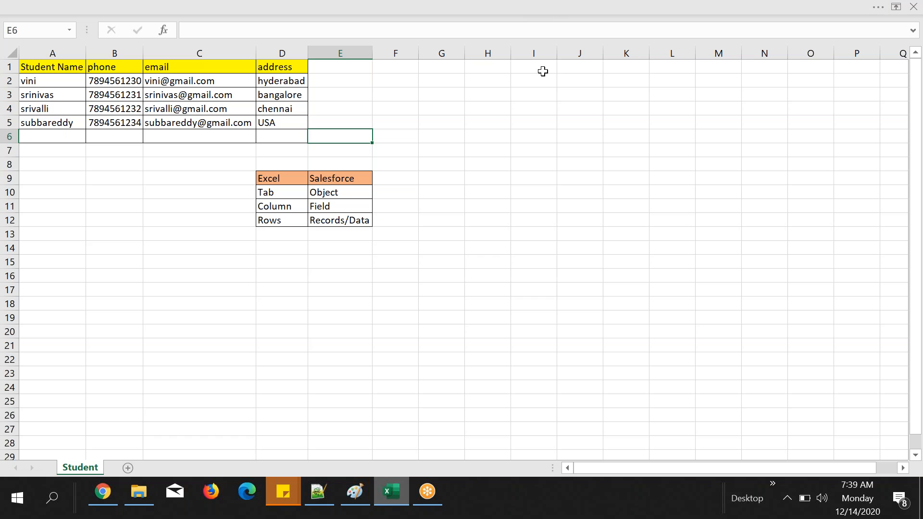
pyautogui.click(182, 76)
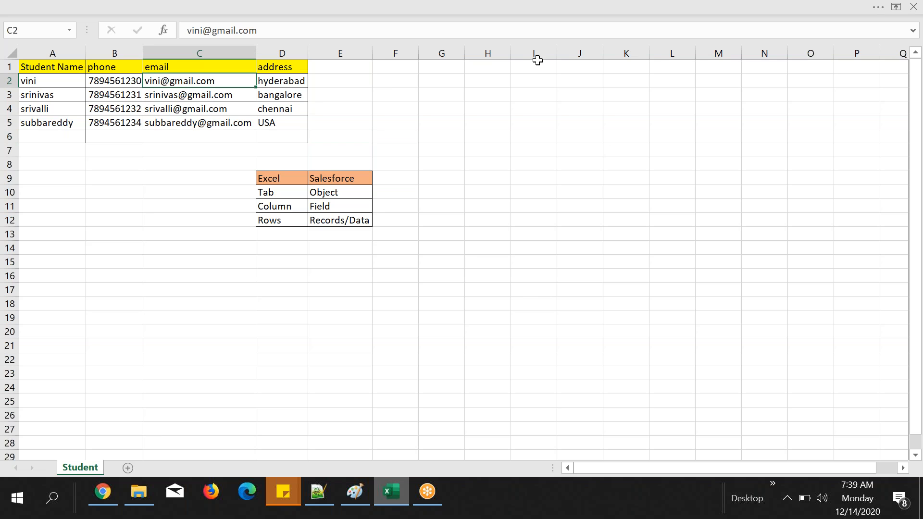
pyautogui.click(408, 92)
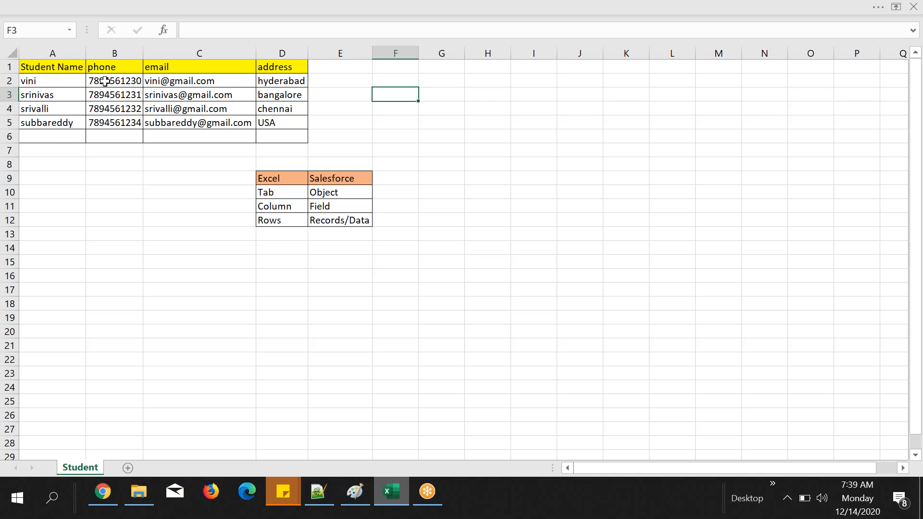
pyautogui.click(168, 67)
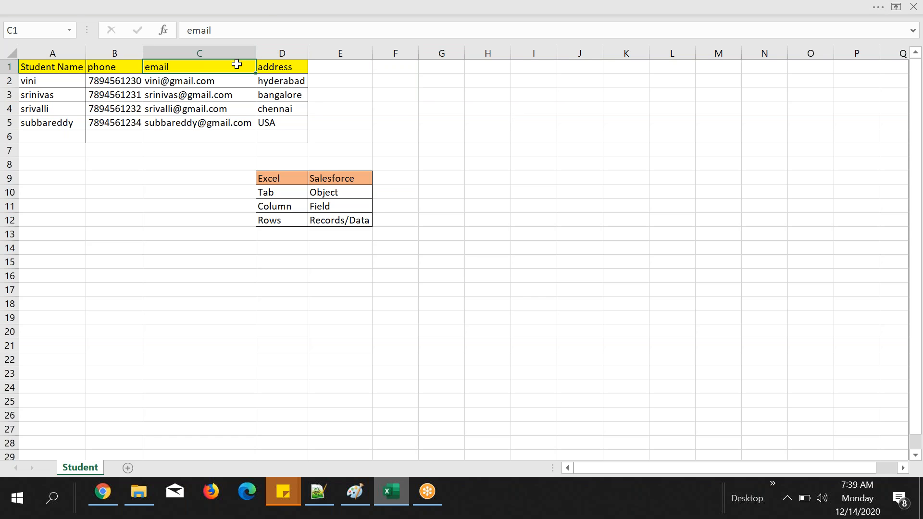
pyautogui.hotkey('ctrl', 'c')
pyautogui.hotkey('alt', 'Tab')
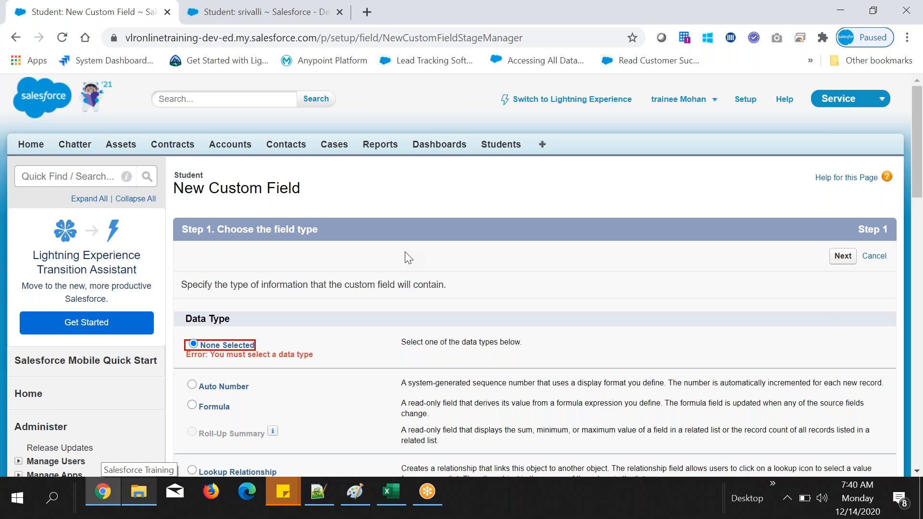
pyautogui.hotkey('alt', 'Tab')
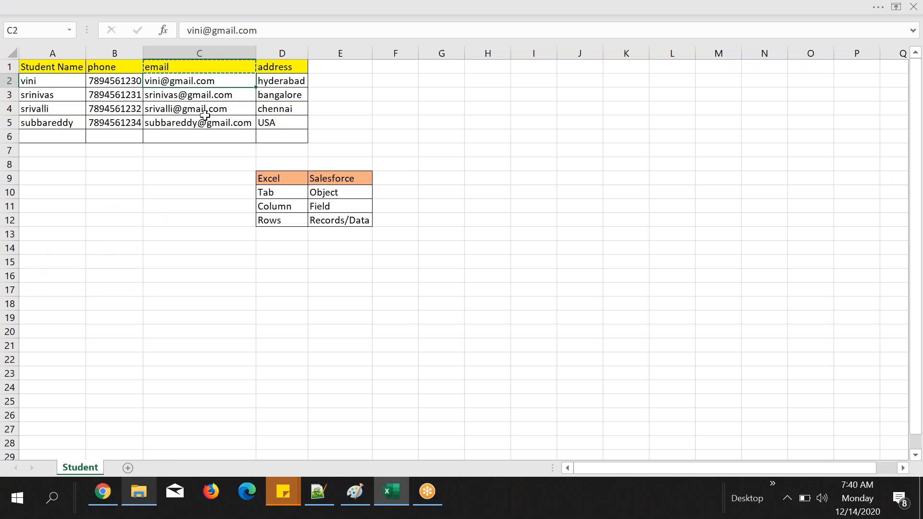
pyautogui.press('Up')
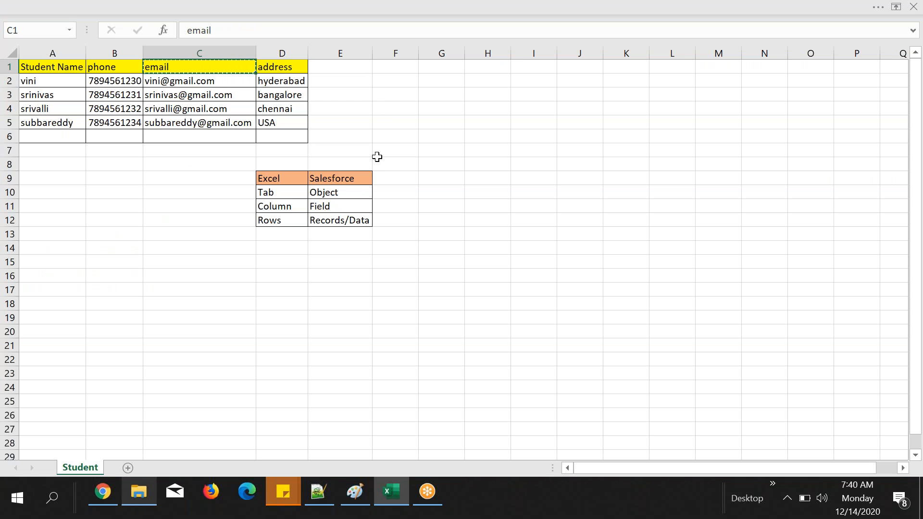
# Step: Return to Chrome and find the custom Objects page in Setup by searching for "object"
pyautogui.click(403, 9)
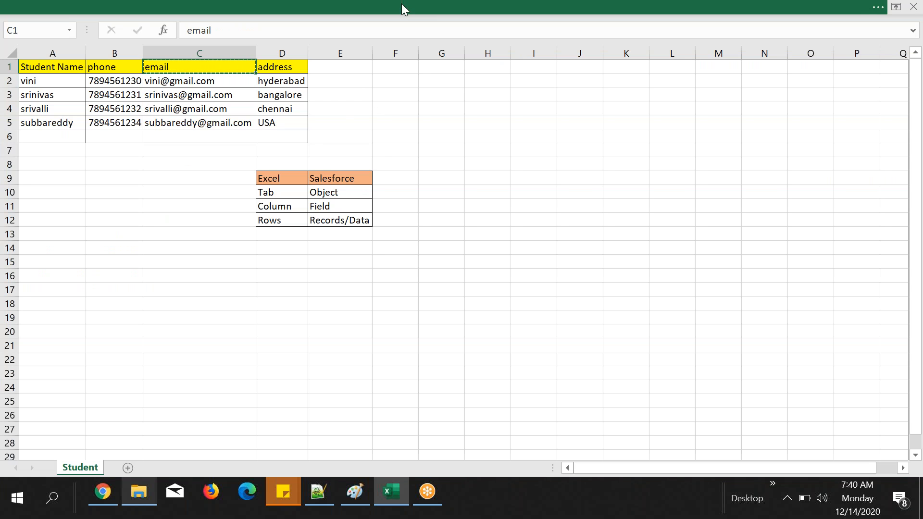
pyautogui.click(112, 491)
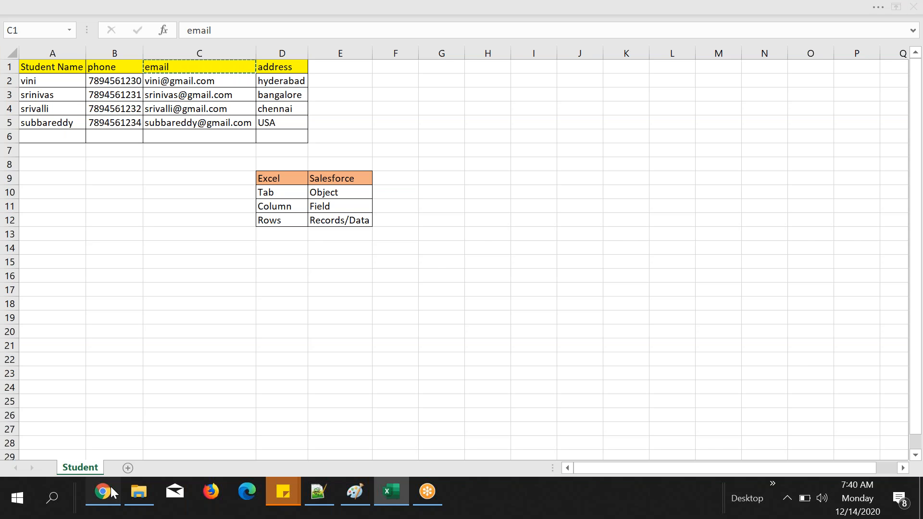
pyautogui.click(110, 486)
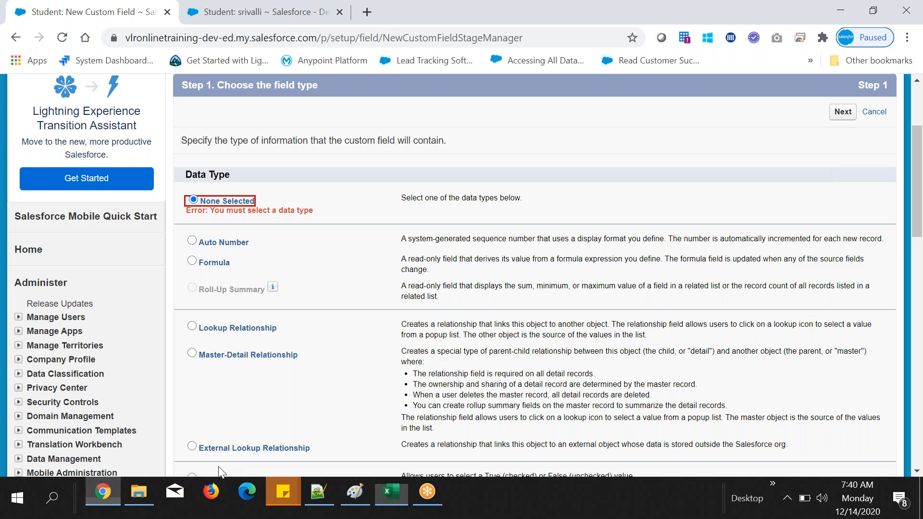
pyautogui.scroll(3, 721, 116)
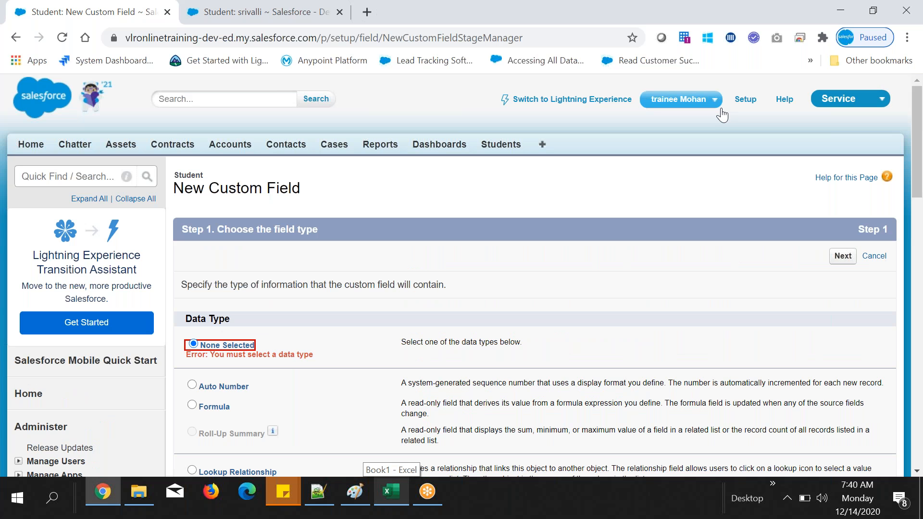
pyautogui.click(745, 99)
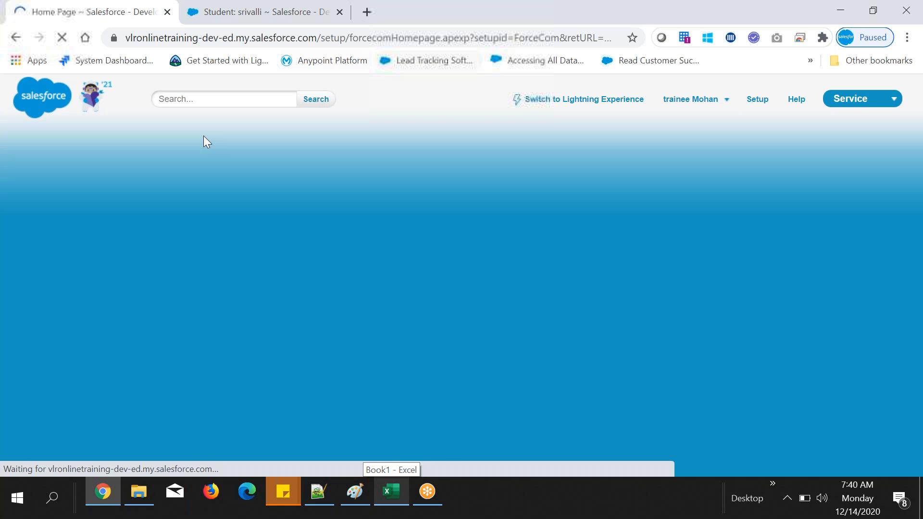
pyautogui.write('o')
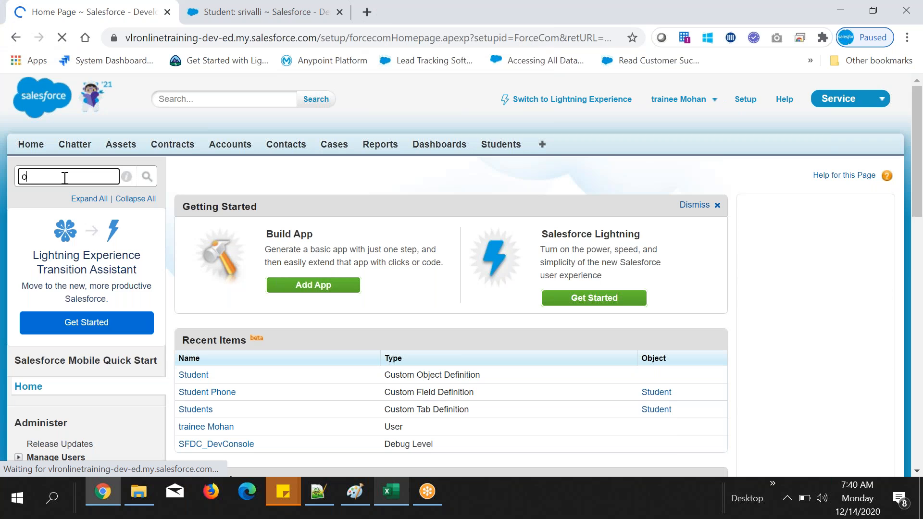
pyautogui.write('bject')
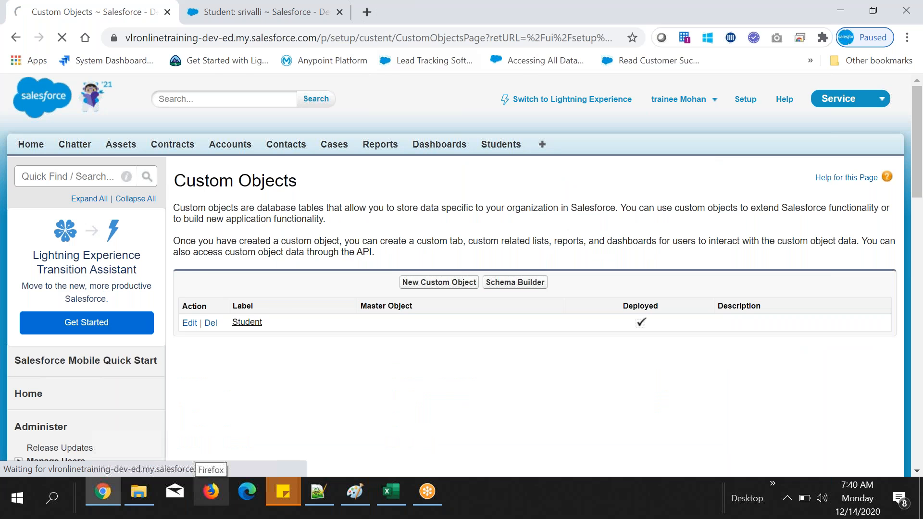
# Step: Start a new custom field on the Student object and review the offered data types from Checkbox to URL
pyautogui.scroll(-6, 535, 275)
pyautogui.click(391, 492)
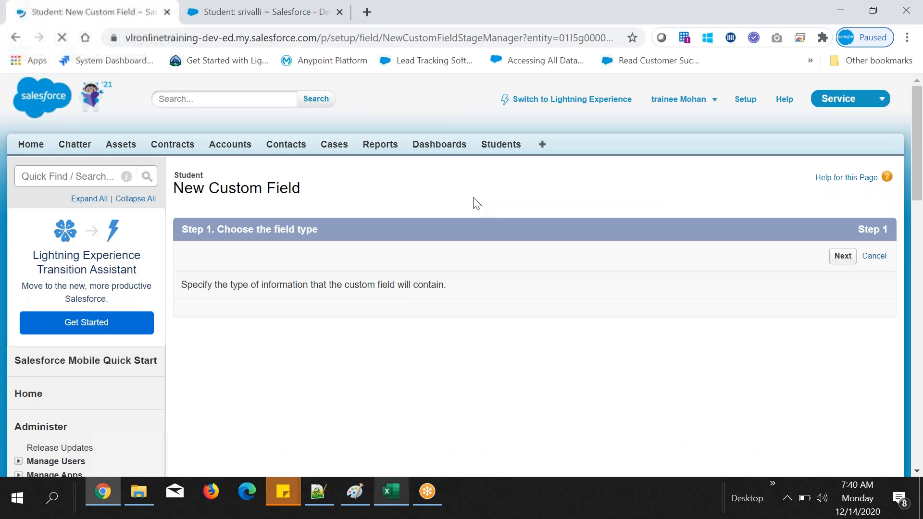
pyautogui.scroll(-3, 481, 311)
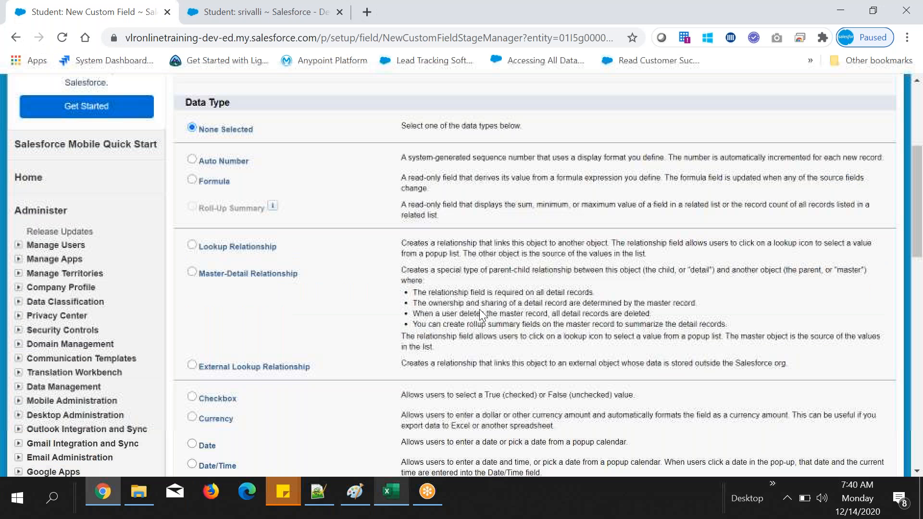
pyautogui.scroll(-6, 479, 310)
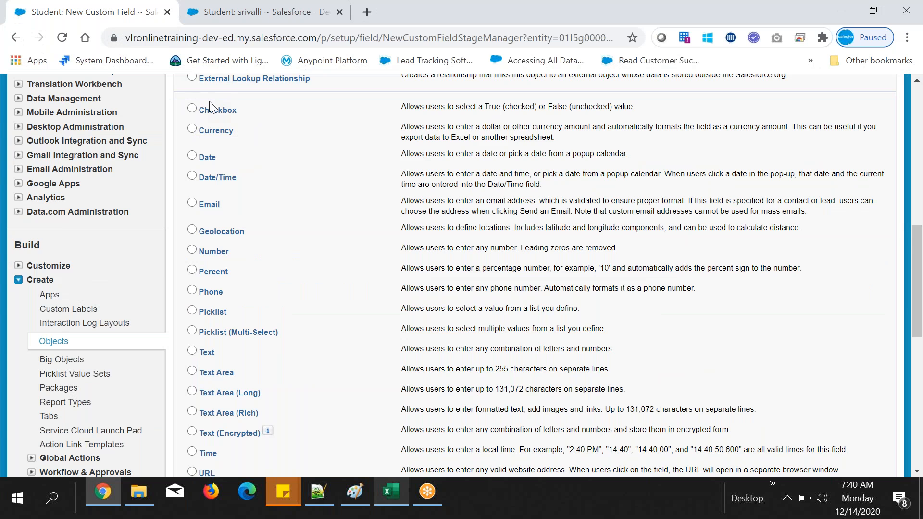
pyautogui.scroll(-3, 244, 317)
pyautogui.moveTo(210, 103); pyautogui.dragTo(430, 304)
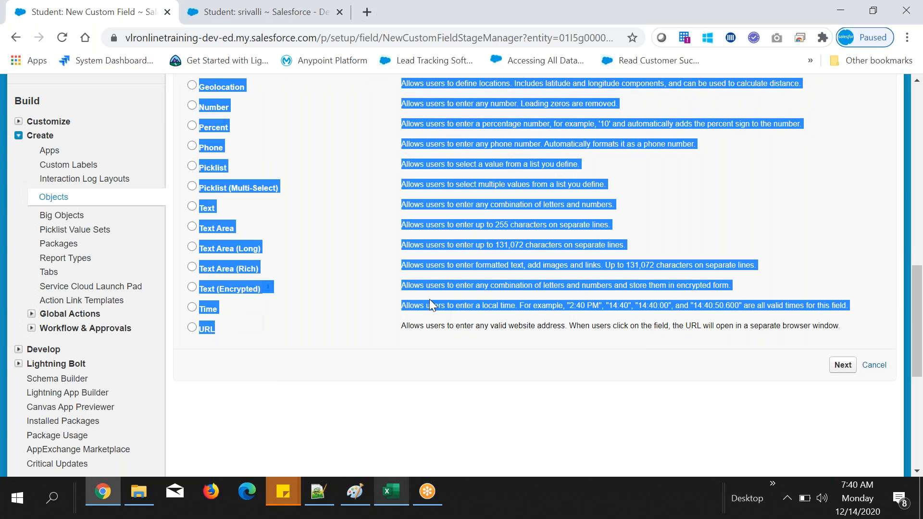
# Step: Choose Email as the new custom field's data type and continue to the field details
pyautogui.scroll(3, 336, 260)
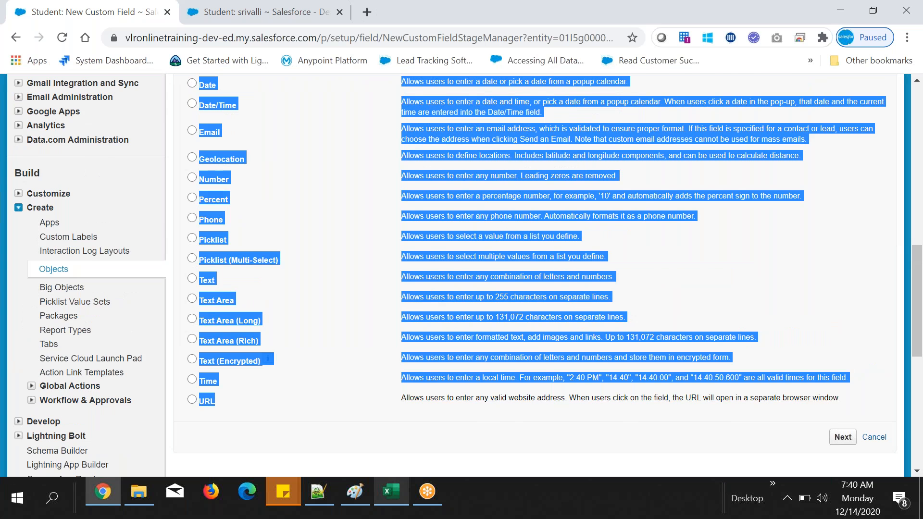
pyautogui.click(210, 205)
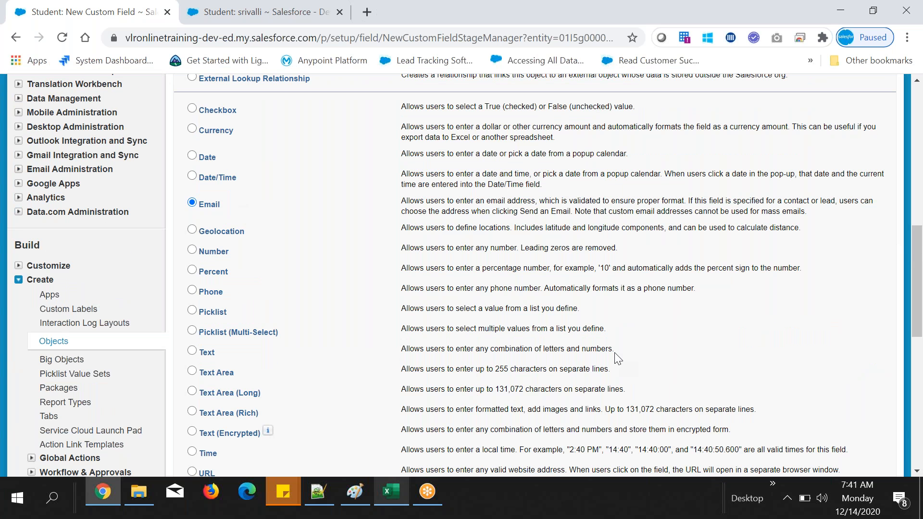
pyautogui.scroll(-1, 618, 358)
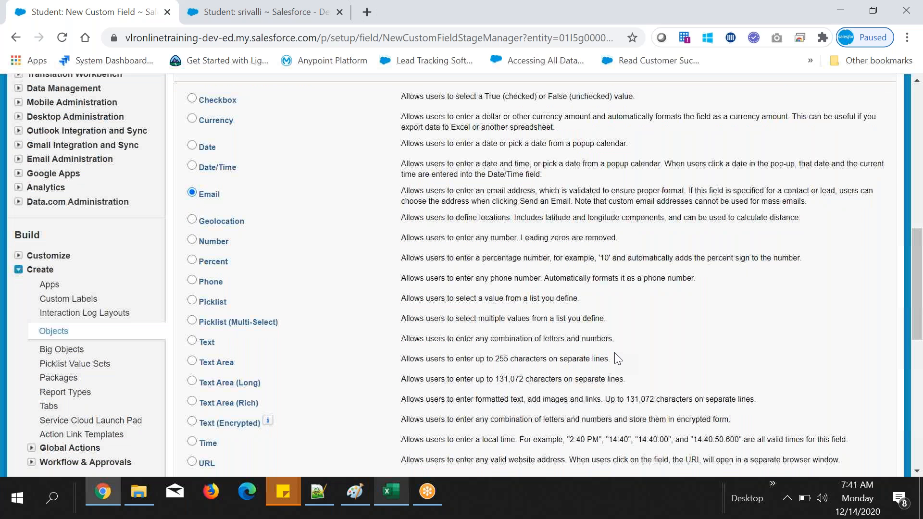
pyautogui.scroll(-3, 617, 359)
pyautogui.click(842, 365)
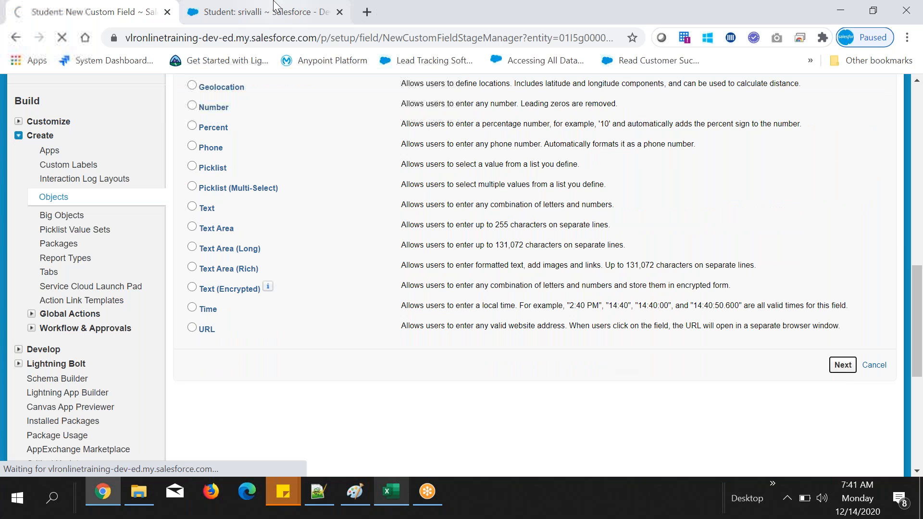
# Step: Examine which fields the open student record shows in its Student Detail section
pyautogui.click(274, 6)
pyautogui.doubleClick(654, 267)
pyautogui.moveTo(258, 302); pyautogui.dragTo(301, 304)
pyautogui.moveTo(251, 266); pyautogui.dragTo(301, 267)
pyautogui.click(607, 233)
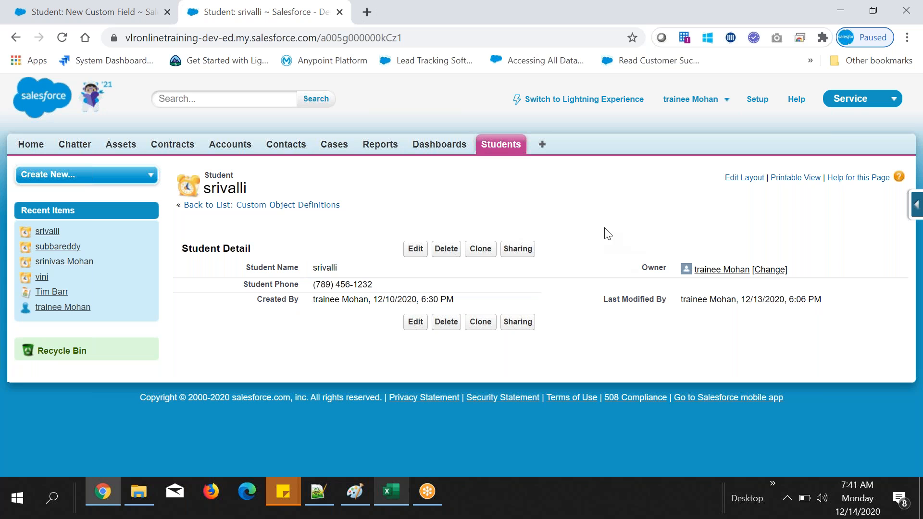
# Step: Give the new field the label and name Email, keep the default field-level security and page layout, and save it
pyautogui.click(139, 8)
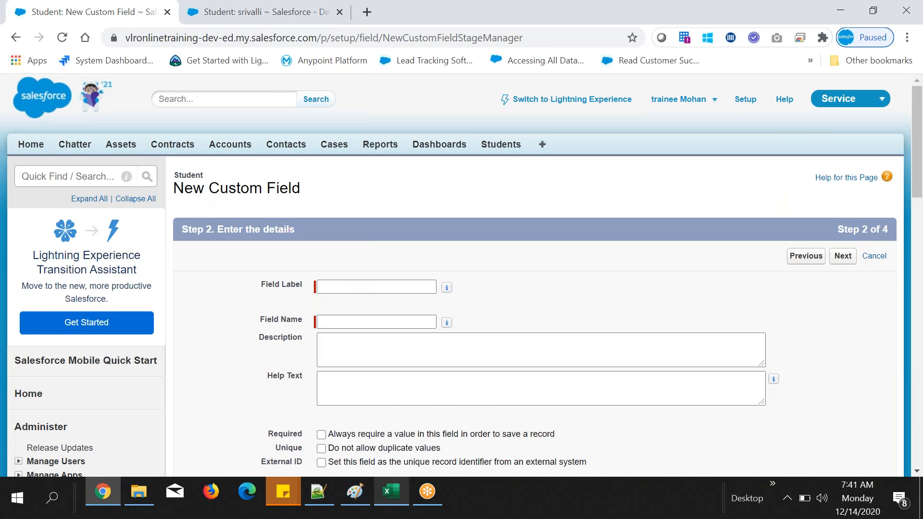
pyautogui.scroll(-3, 373, 193)
pyautogui.click(373, 142)
pyautogui.write('Email')
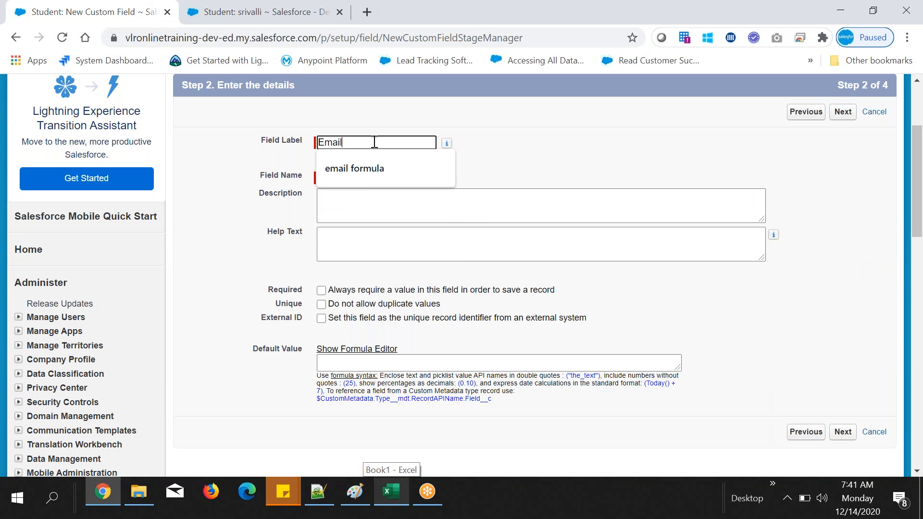
pyautogui.click(628, 147)
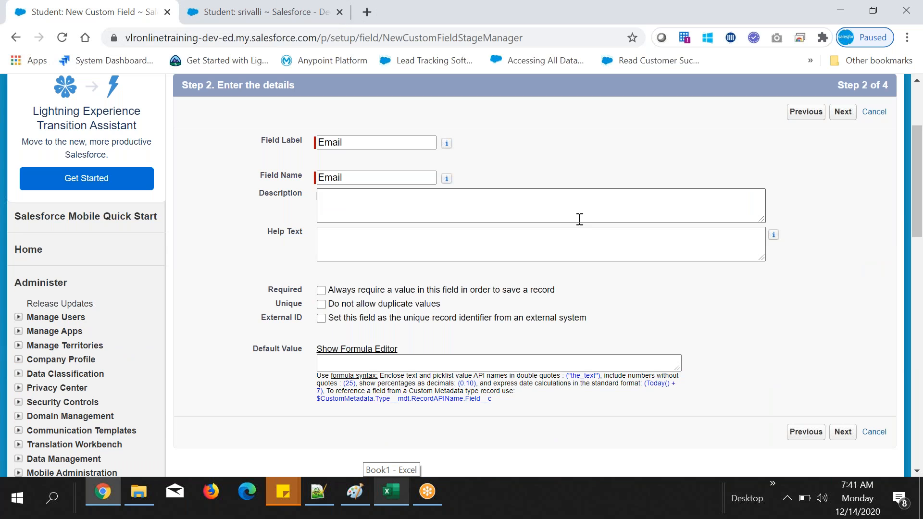
pyautogui.click(837, 115)
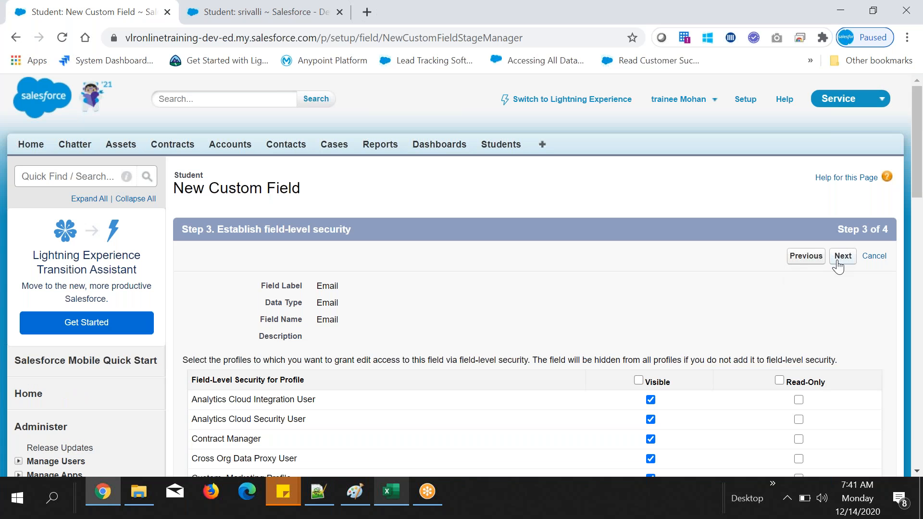
pyautogui.click(842, 256)
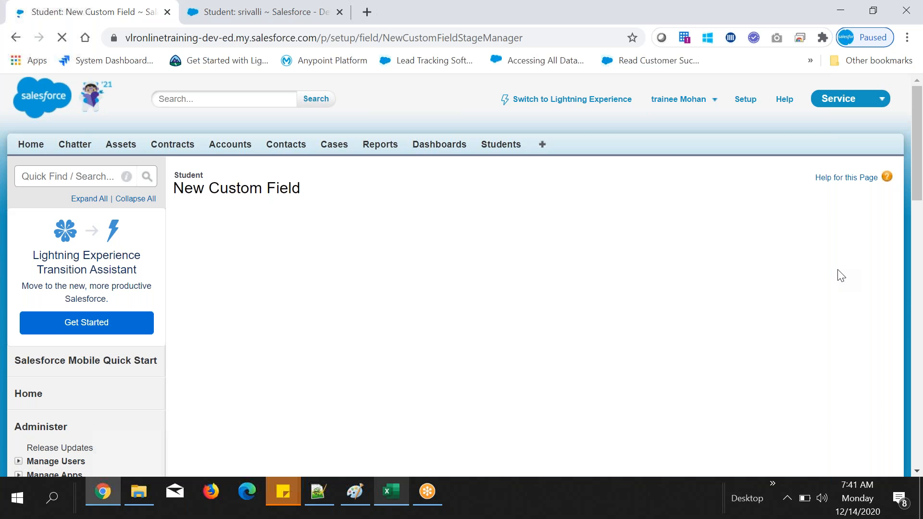
pyautogui.click(840, 256)
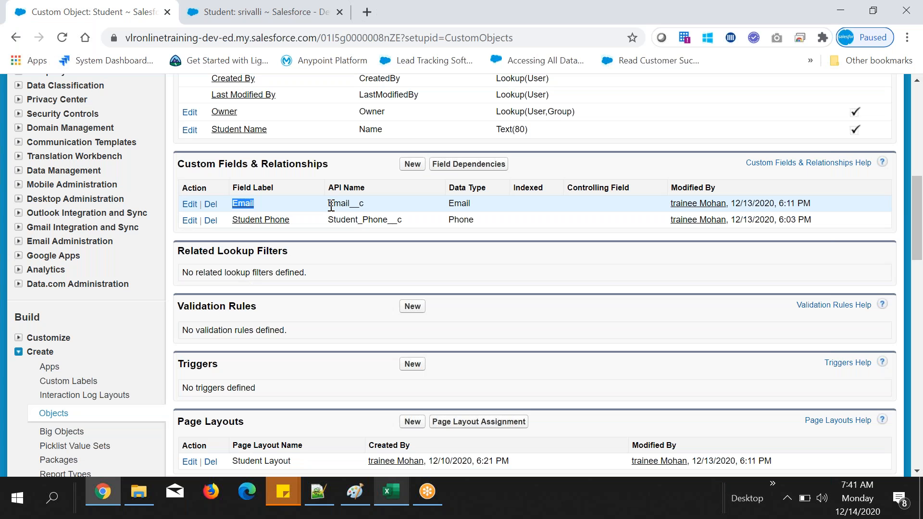
# Step: Examine the API name, data type and label of the Email field in the Student object's custom fields
pyautogui.moveTo(329, 203); pyautogui.dragTo(364, 205)
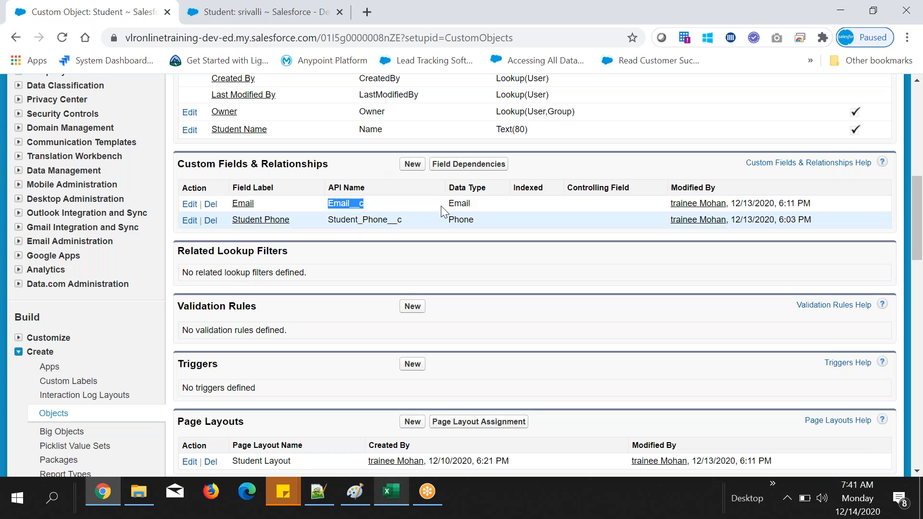
pyautogui.moveTo(448, 204); pyautogui.dragTo(469, 204)
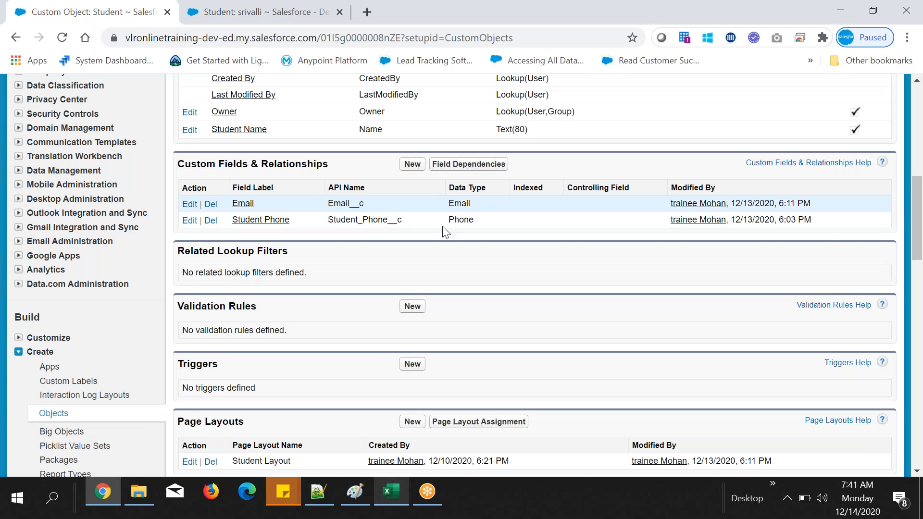
pyautogui.moveTo(328, 204); pyautogui.dragTo(366, 206)
pyautogui.moveTo(256, 205); pyautogui.dragTo(240, 208)
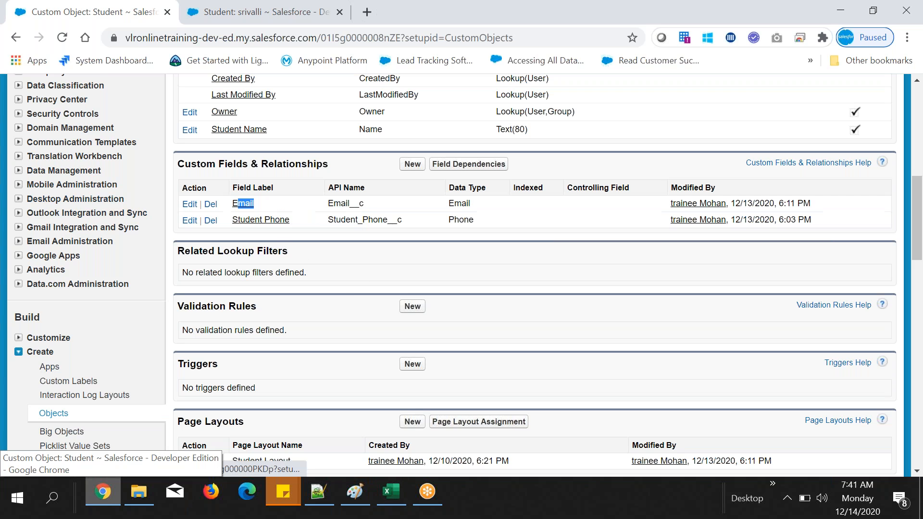
# Step: Reload the open student record and check for the Email field in its details
pyautogui.click(255, 9)
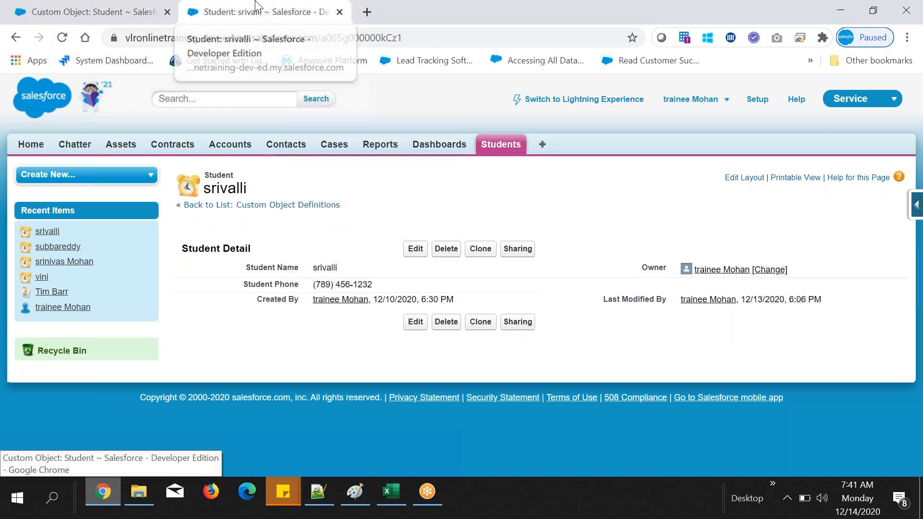
pyautogui.click(62, 38)
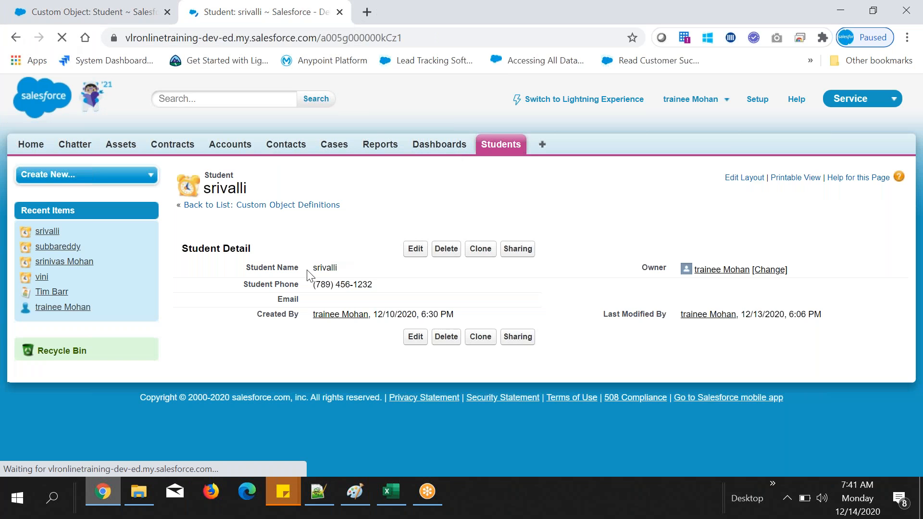
pyautogui.doubleClick(289, 299)
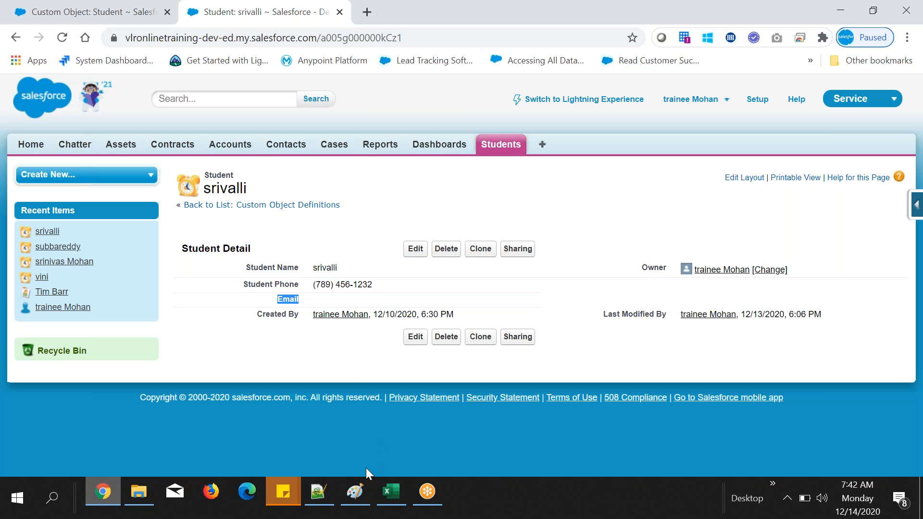
# Step: Fill in the open student record's Email field with that student's address from the Excel sheet and save the record
pyautogui.click(390, 492)
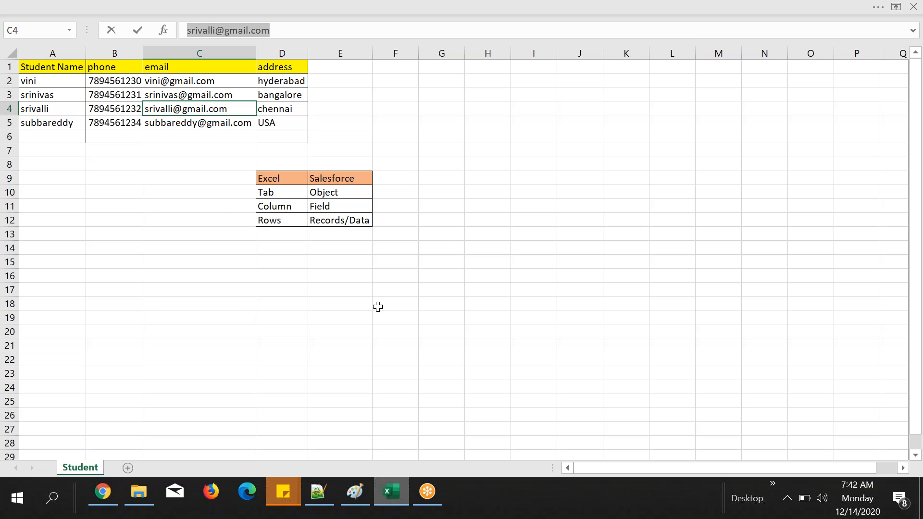
pyautogui.hotkey('alt', 'Tab')
pyautogui.doubleClick(351, 299)
pyautogui.click(418, 249)
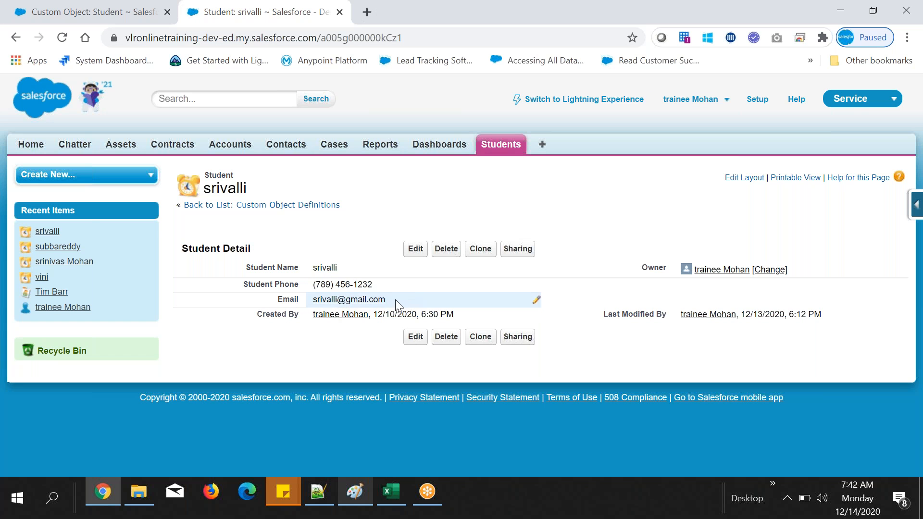
# Step: Open the third student in Recent Students for editing and clear the wrong address from the Email field
pyautogui.click(505, 149)
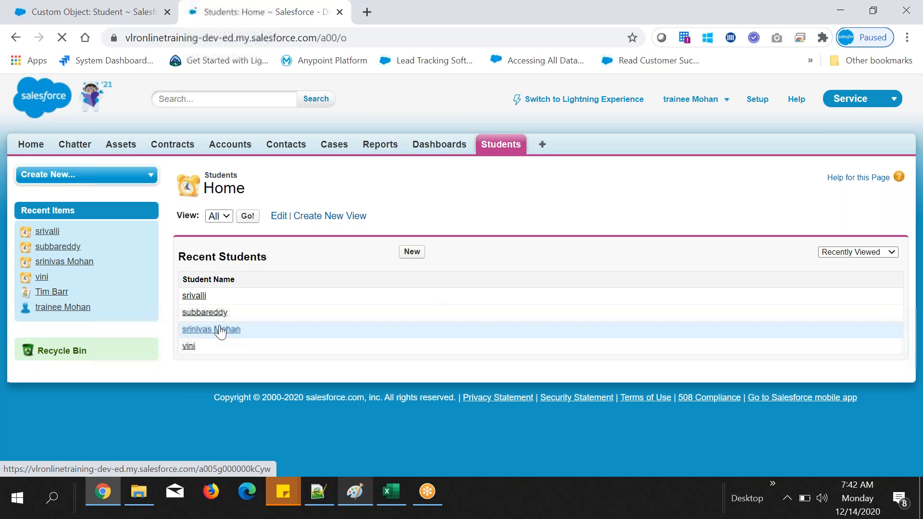
pyautogui.click(220, 331)
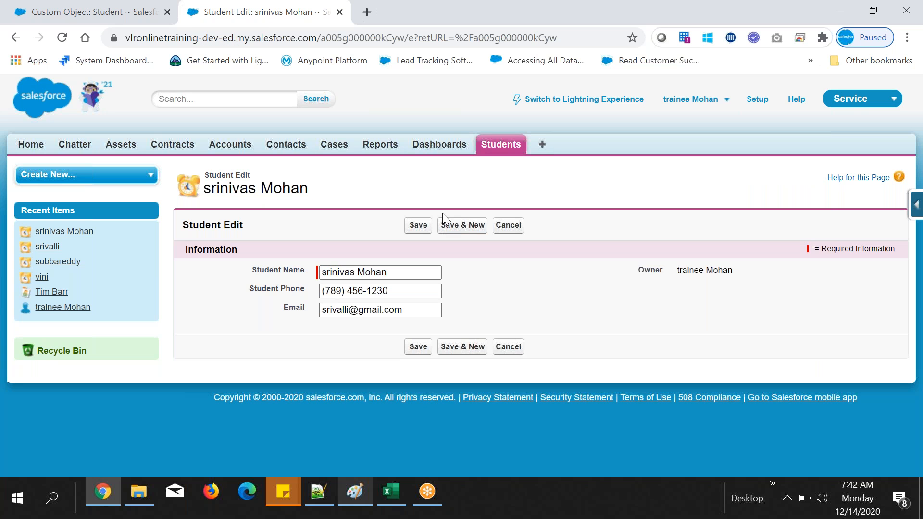
pyautogui.click(423, 310)
pyautogui.hotkey('ctrl', 'a')
pyautogui.press('BackSpace')
# Step: Switch to Excel and copy the email address from cell C3
pyautogui.click(390, 498)
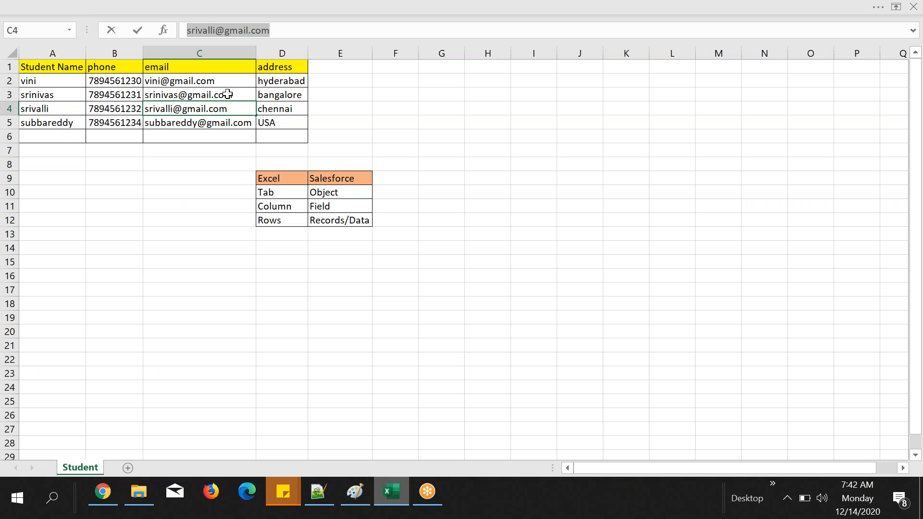
pyautogui.click(227, 94)
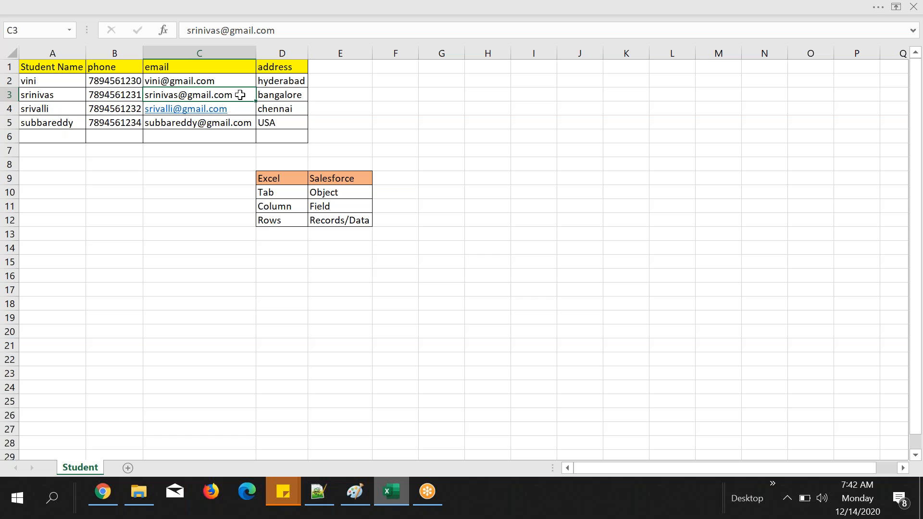
pyautogui.click(359, 107)
pyautogui.click(243, 92)
pyautogui.moveTo(286, 30); pyautogui.dragTo(187, 30)
pyautogui.hotkey('ctrl', 'c')
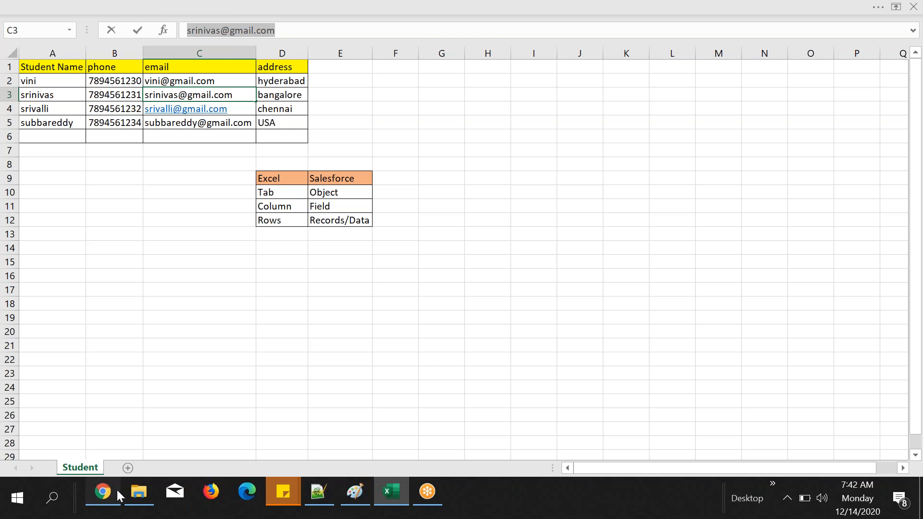
# Step: Switch to Chrome, paste the copied address into the student's Email field, and save the record
pyautogui.click(102, 491)
pyautogui.hotkey('ctrl', 'v')
pyautogui.click(413, 229)
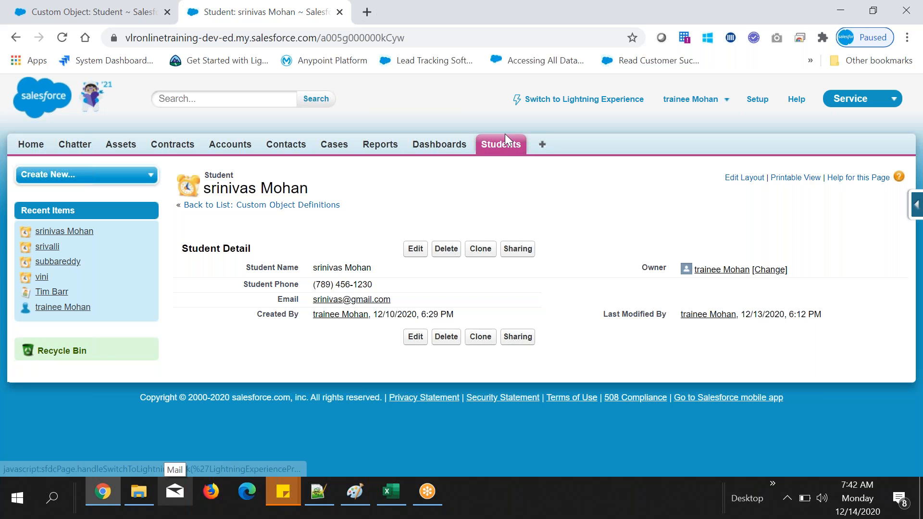
# Step: Open a blank new student form from the Students home page, check its Email field, and cancel the form
pyautogui.click(507, 154)
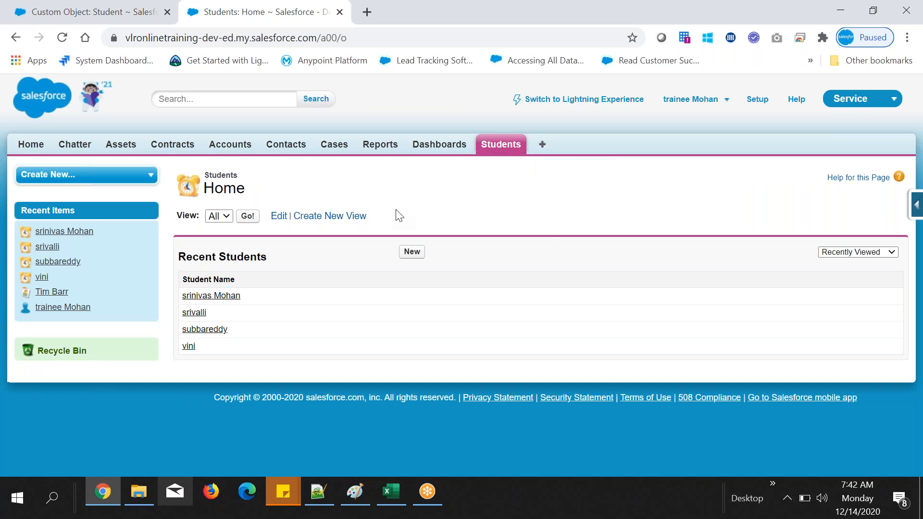
pyautogui.click(411, 251)
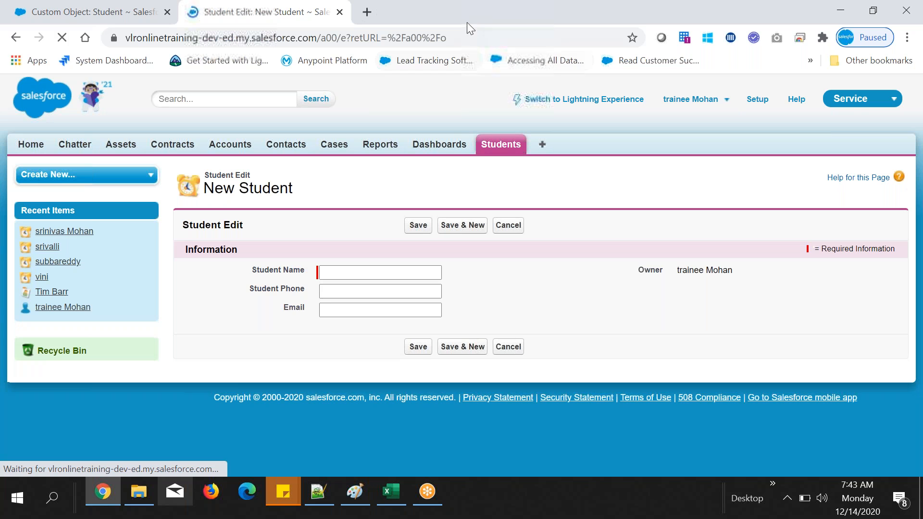
pyautogui.moveTo(249, 291); pyautogui.dragTo(318, 311)
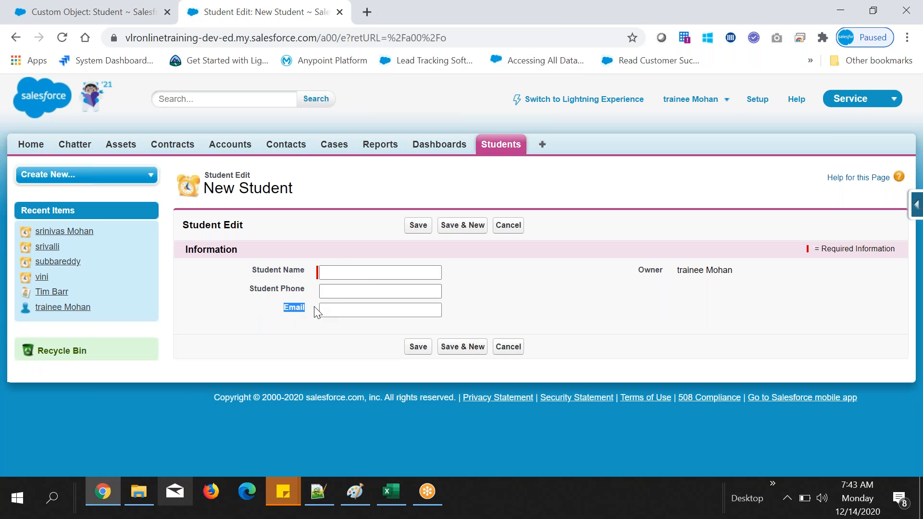
pyautogui.click(331, 272)
pyautogui.click(558, 299)
pyautogui.click(508, 226)
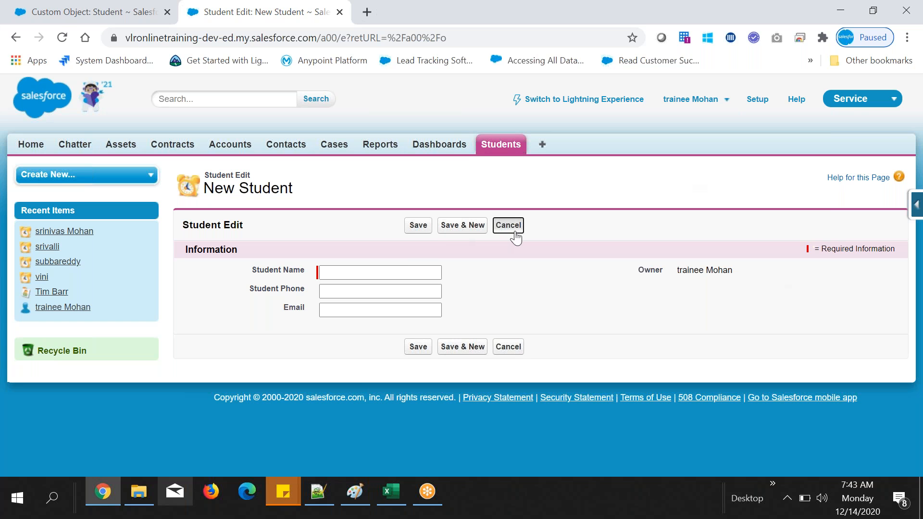
# Step: Switch to Excel and select the address header in cell D1
pyautogui.click(388, 492)
pyautogui.click(394, 106)
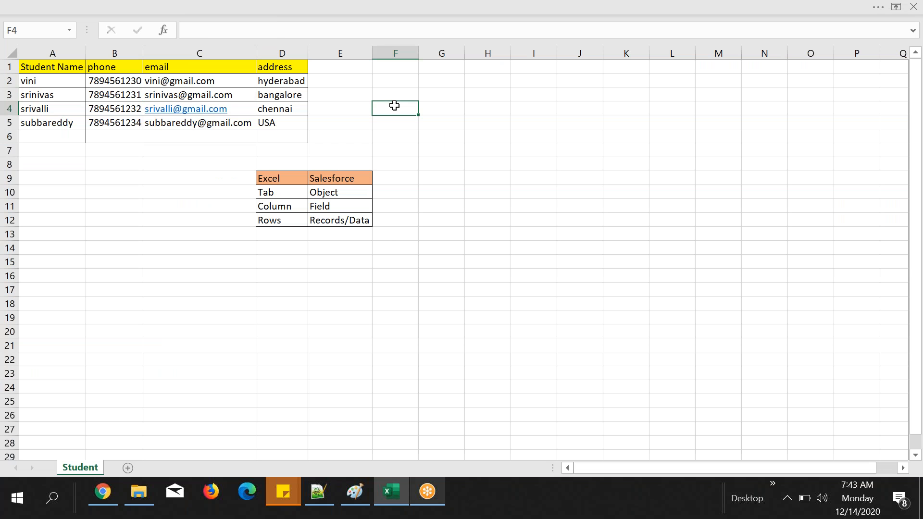
pyautogui.click(295, 79)
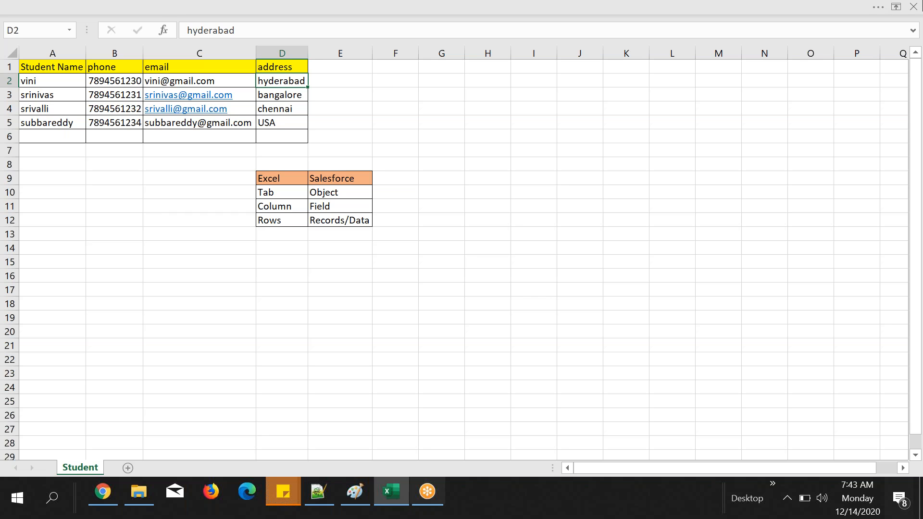
pyautogui.click(293, 68)
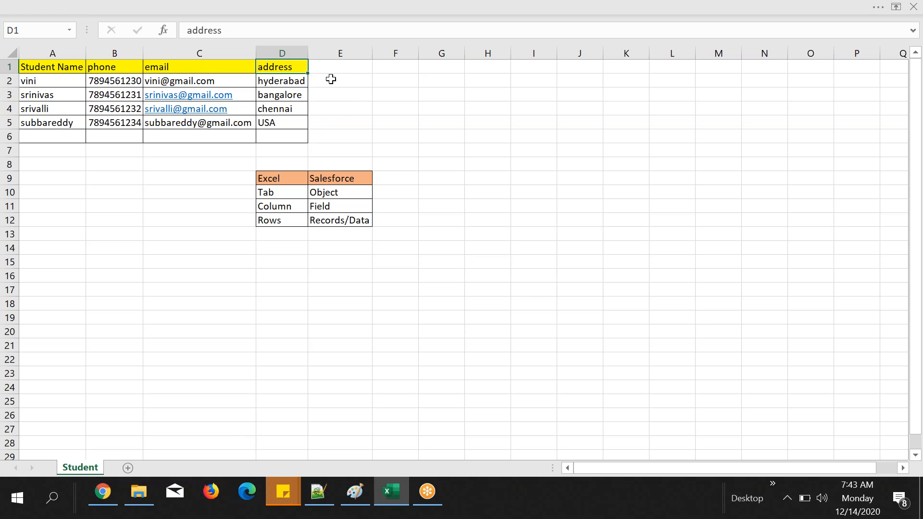
# Step: Rename the address column header in cell D1 as "Location Name"
pyautogui.doubleClick(262, 67)
pyautogui.doubleClick(262, 67)
pyautogui.write('Location')
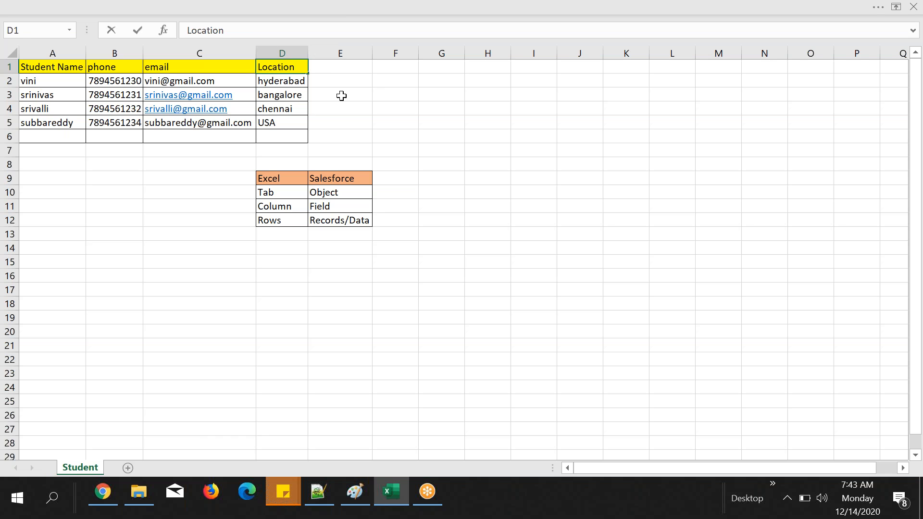
pyautogui.click(341, 96)
pyautogui.doubleClick(295, 68)
pyautogui.write('Name')
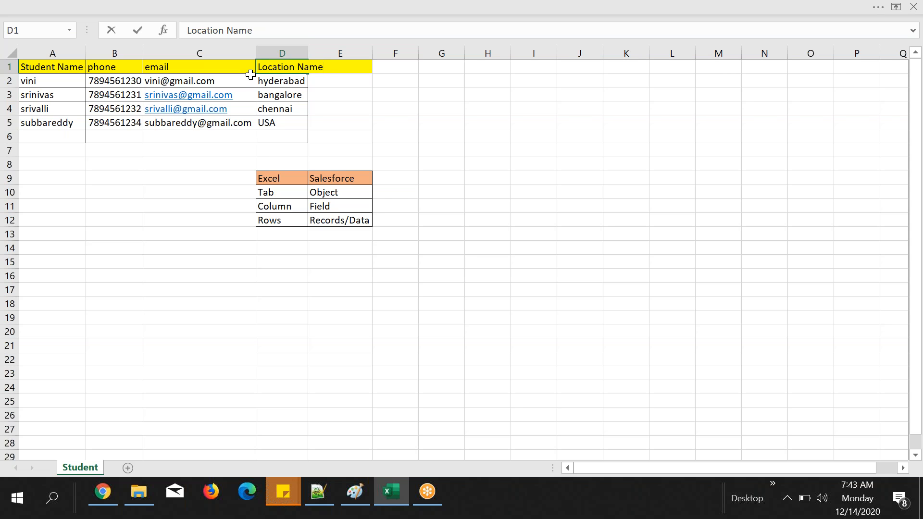
# Step: Replace the header in cell D1 with "City Name"
pyautogui.moveTo(259, 68); pyautogui.dragTo(329, 73)
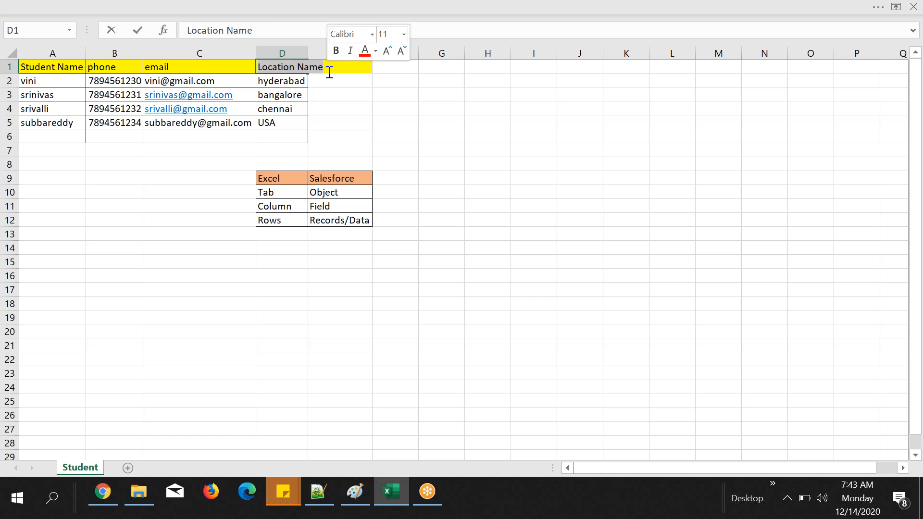
pyautogui.press('BackSpace')
pyautogui.write('City')
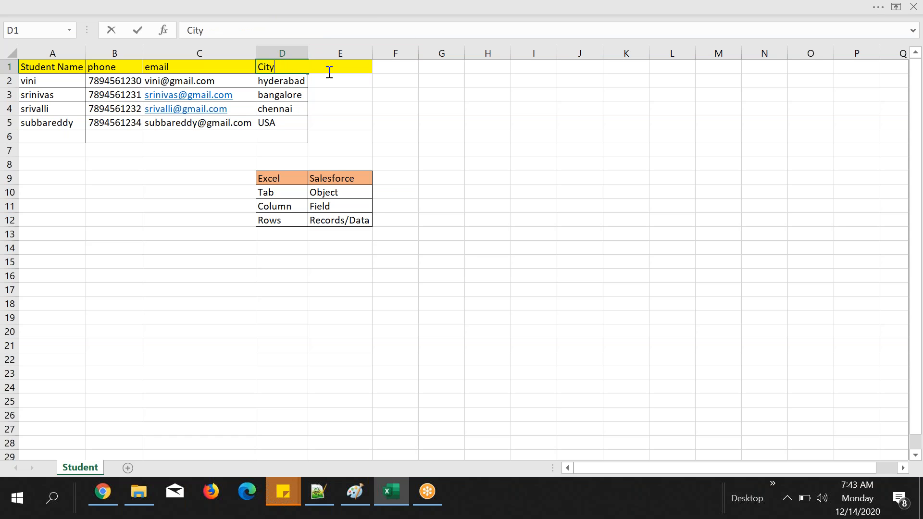
pyautogui.write(' Name')
pyautogui.click(395, 102)
# Step: Add the headers "country", "State" and "Educational" in cells E1 to G1 and fit column G's width to its text
pyautogui.click(334, 67)
pyautogui.write('country')
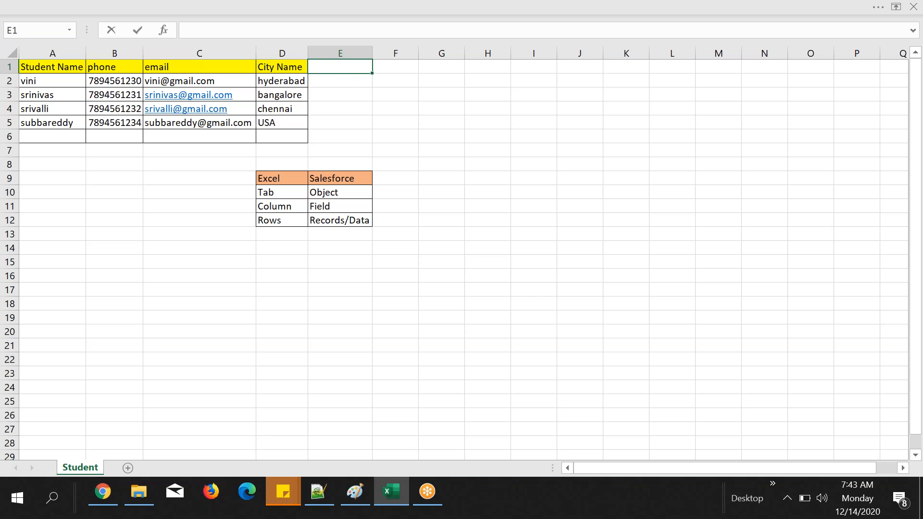
pyautogui.click(389, 69)
pyautogui.write('State')
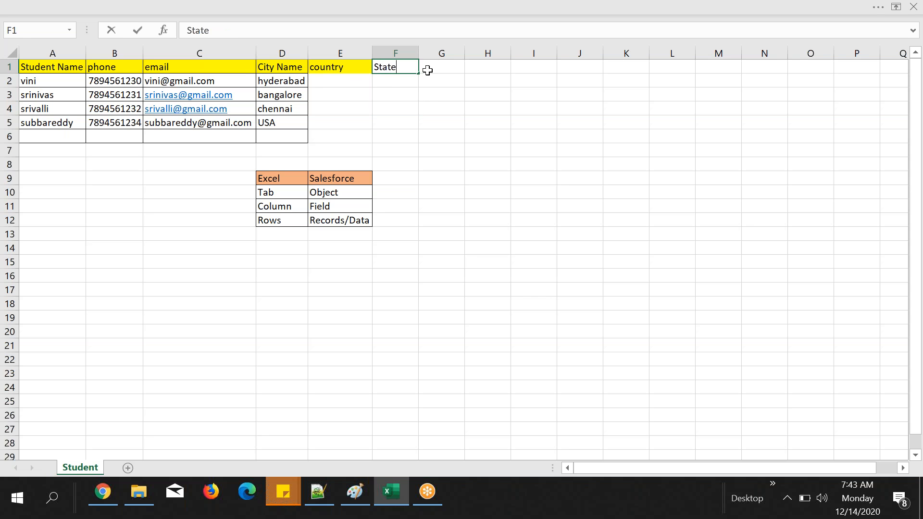
pyautogui.click(434, 68)
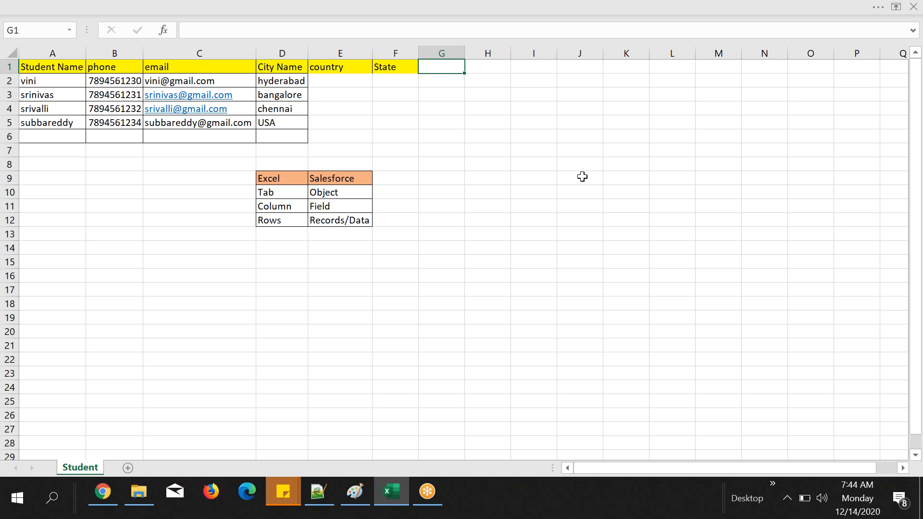
pyautogui.write('Educational')
pyautogui.click(572, 201)
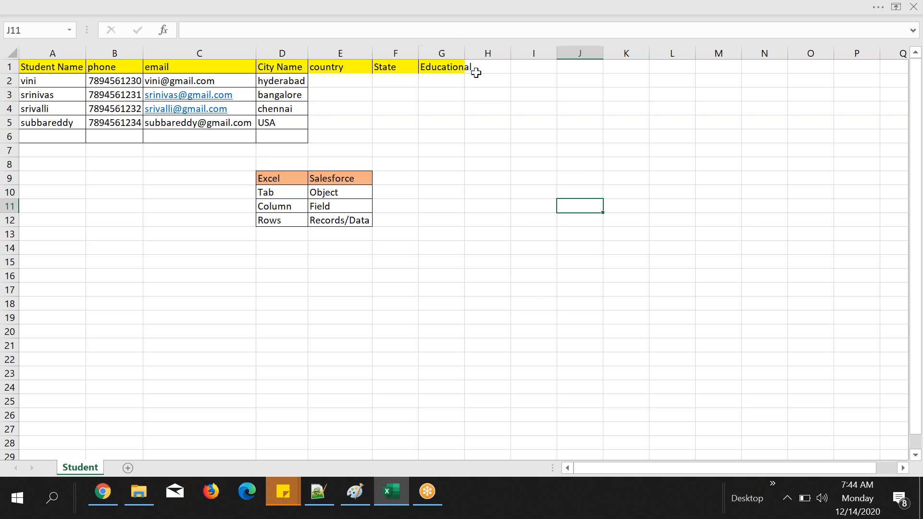
pyautogui.doubleClick(464, 53)
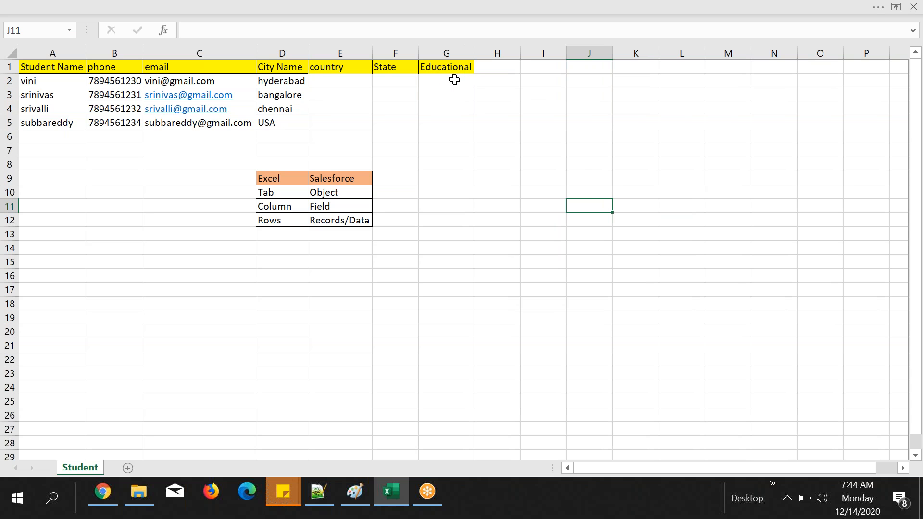
# Step: Fill the country column with India in cells E2 to E4 and USA in cell E5
pyautogui.click(336, 84)
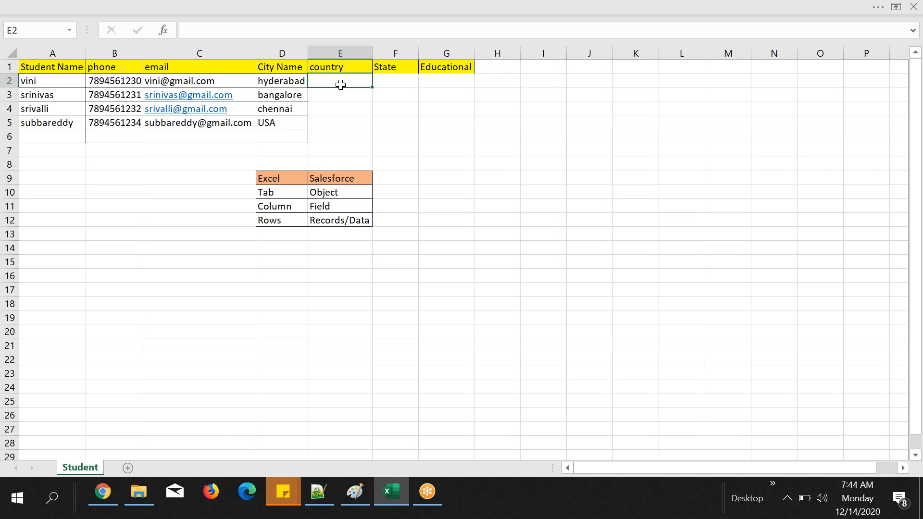
pyautogui.write('India')
pyautogui.press('Return')
pyautogui.click(360, 78)
pyautogui.moveTo(372, 107); pyautogui.dragTo(373, 117)
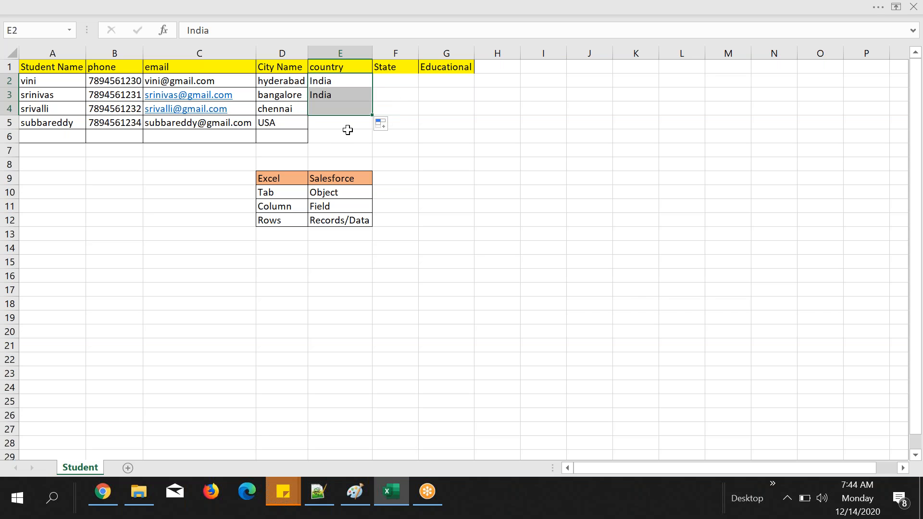
pyautogui.click(343, 126)
pyautogui.write('USA')
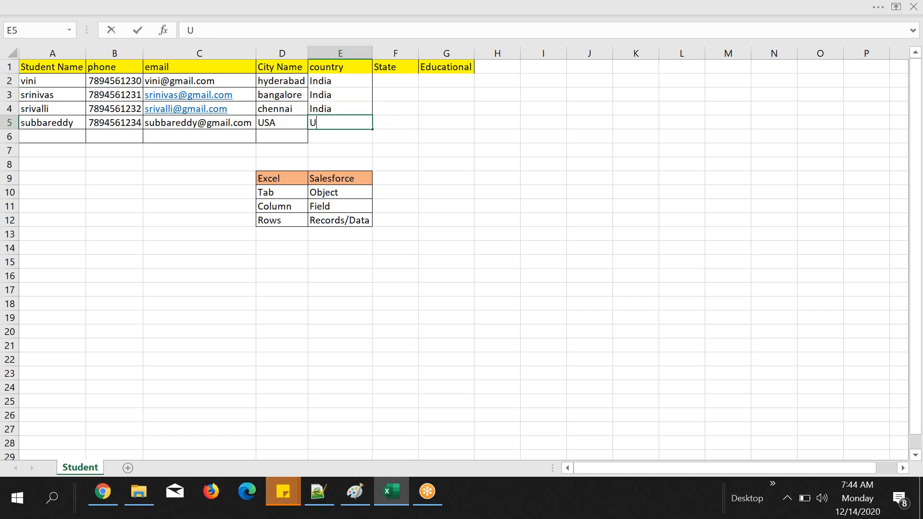
# Step: Change the city in cell D5 to California
pyautogui.click(287, 118)
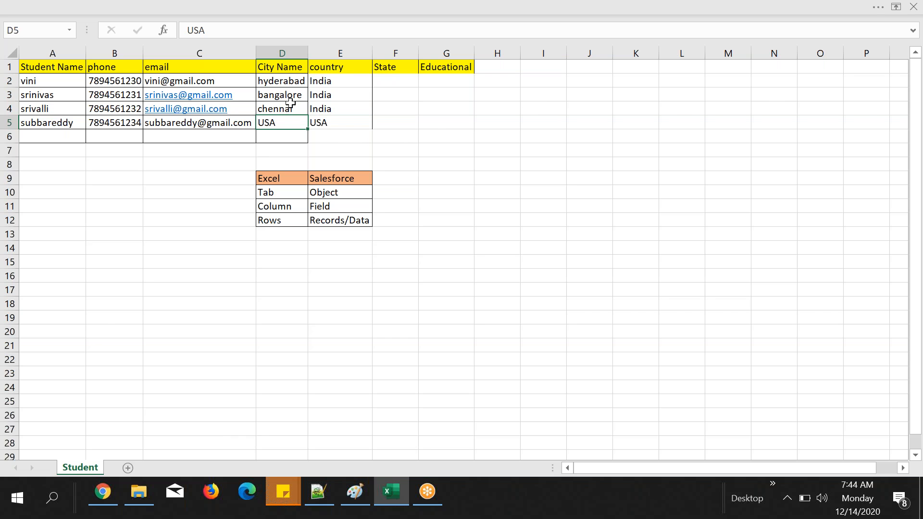
pyautogui.doubleClick(202, 30)
pyautogui.write('California')
pyautogui.click(478, 98)
pyautogui.click(396, 81)
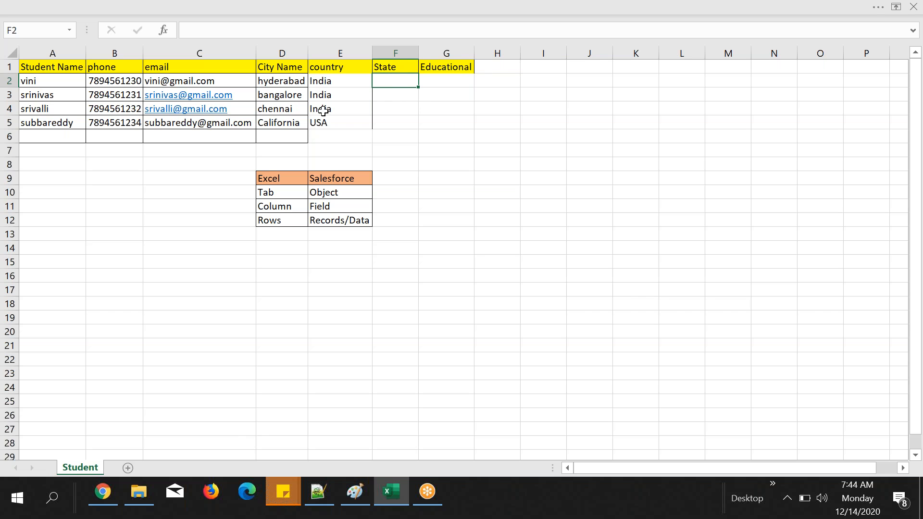
# Step: Set the city name in cell D5 to "Sanfrasisco"
pyautogui.click(298, 121)
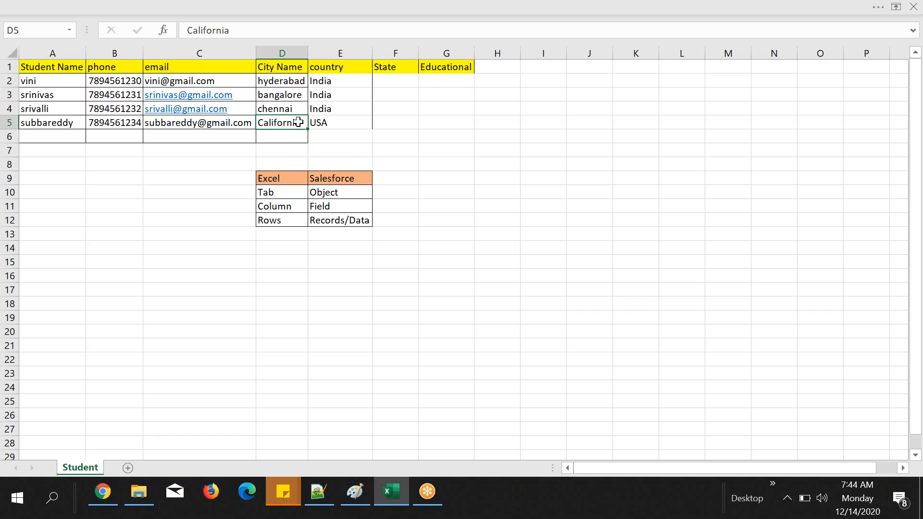
pyautogui.write('Sanfr')
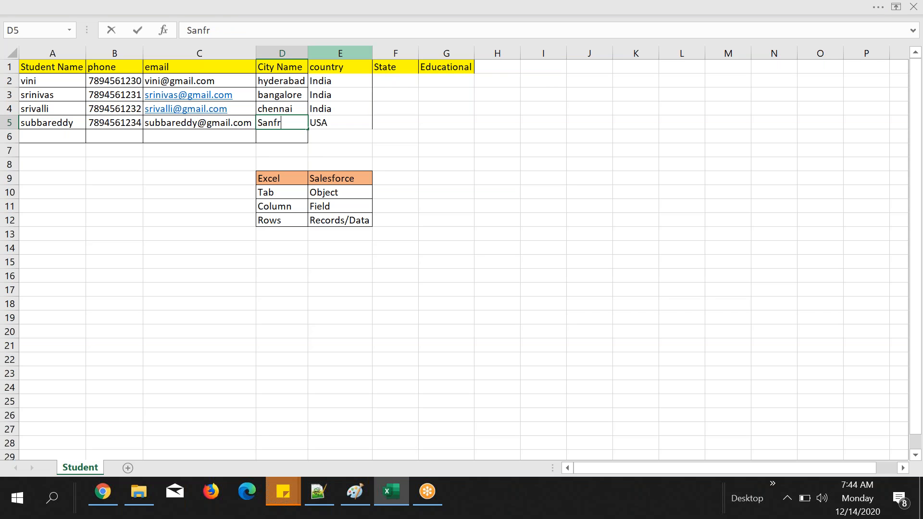
pyautogui.write('asisco')
pyautogui.click(442, 177)
# Step: Fill the State column in cells F2 to F5 with telangana, Karnataka, Tamilandu and California
pyautogui.click(396, 84)
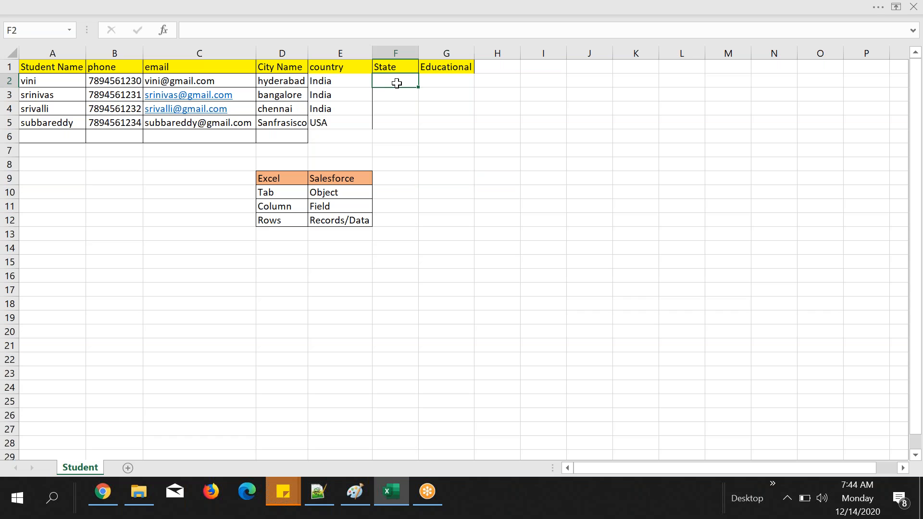
pyautogui.write('telanga')
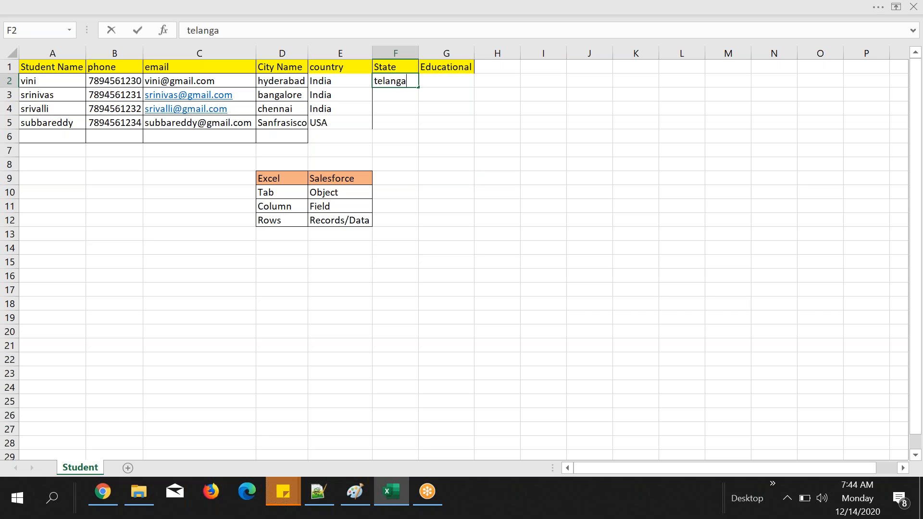
pyautogui.write('na')
pyautogui.click(402, 98)
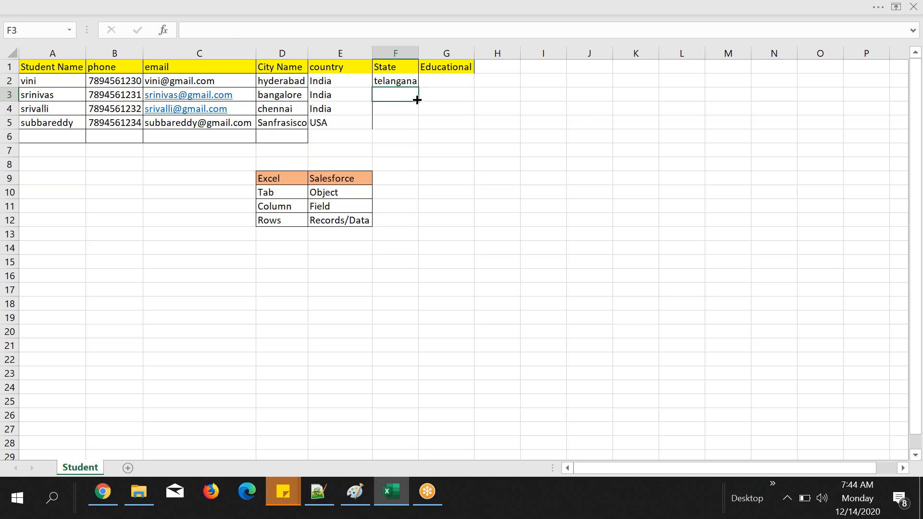
pyautogui.write('Karnataka')
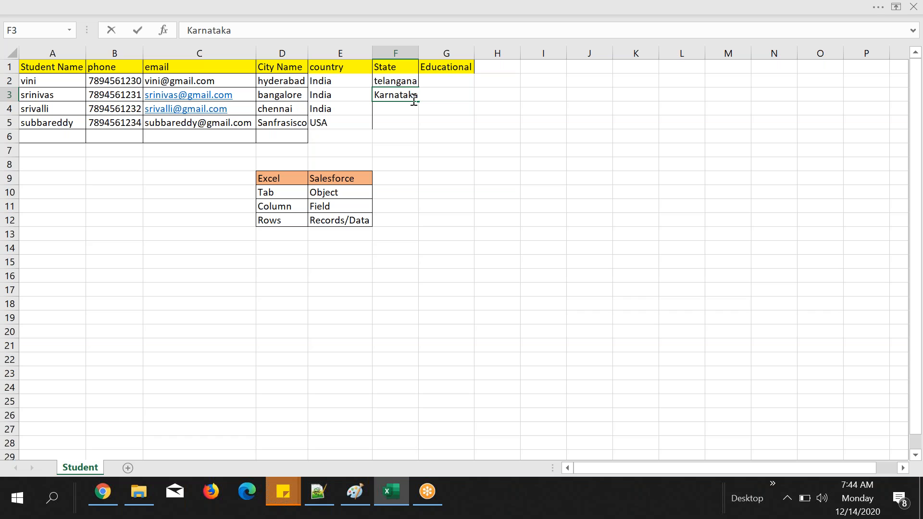
pyautogui.click(407, 111)
pyautogui.write('Tamilan')
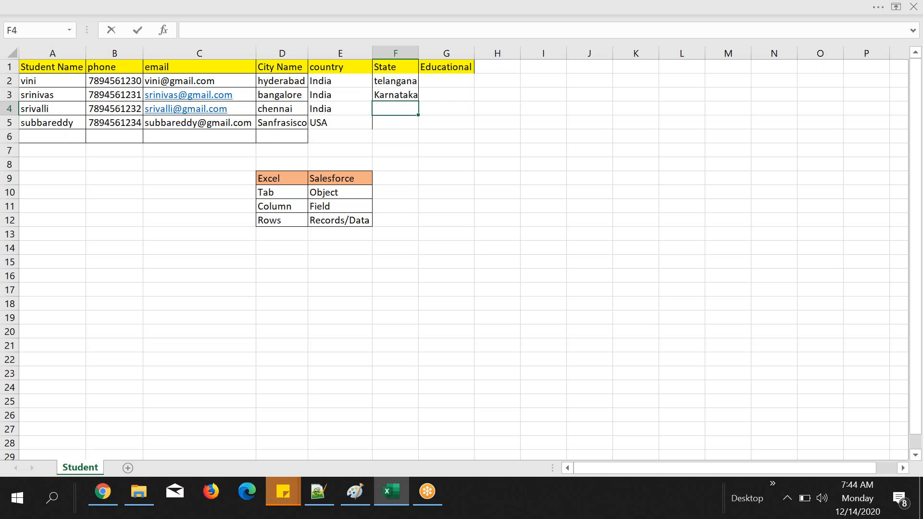
pyautogui.write('du')
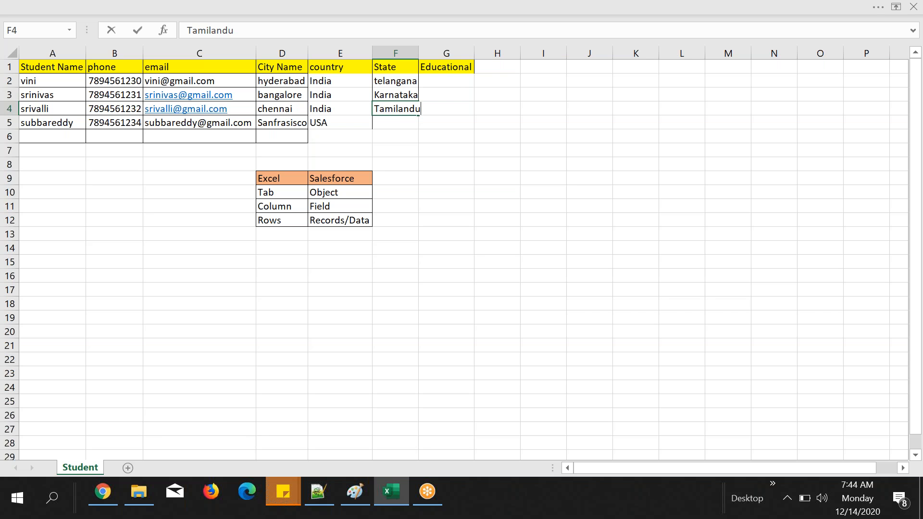
pyautogui.click(404, 120)
pyautogui.write('California')
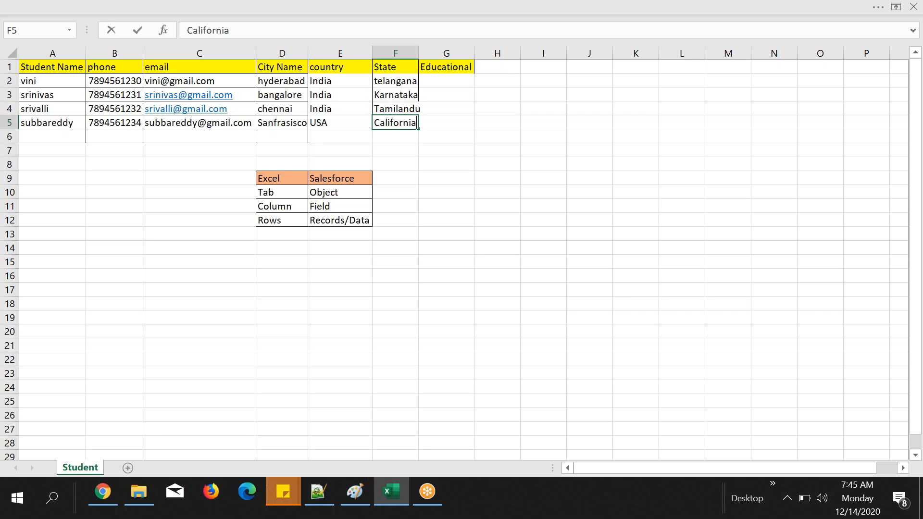
pyautogui.click(438, 139)
# Step: Enter "Btech in vadapalini college, in guntur in AP" in cell G2 and fit column G's width to its text
pyautogui.click(454, 80)
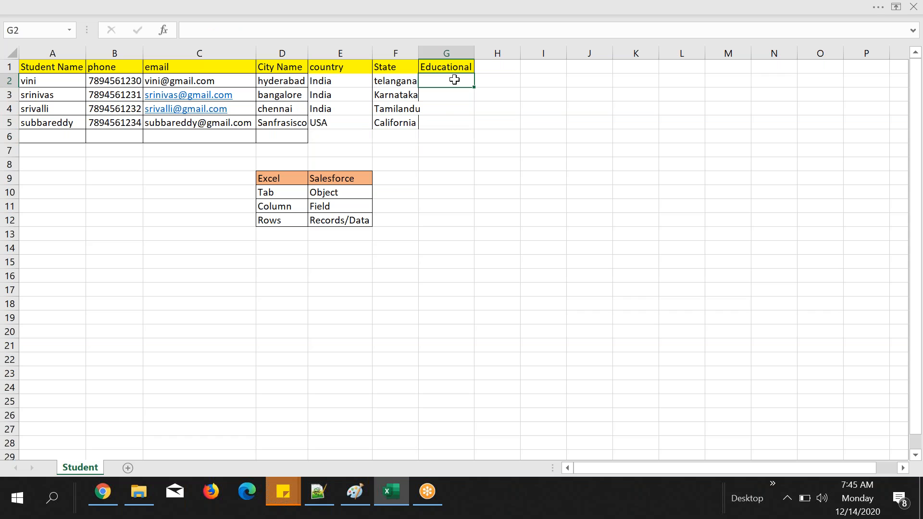
pyautogui.write('BTech in')
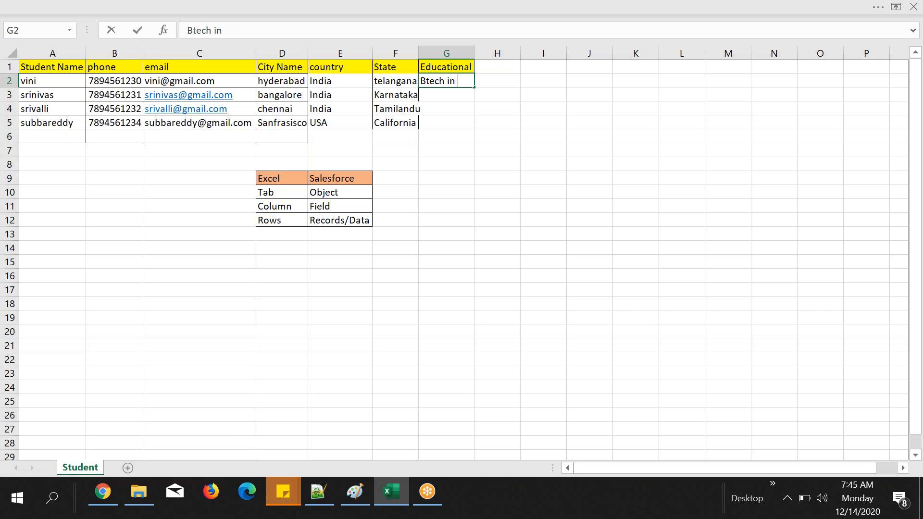
pyautogui.write(' vadapalini colle')
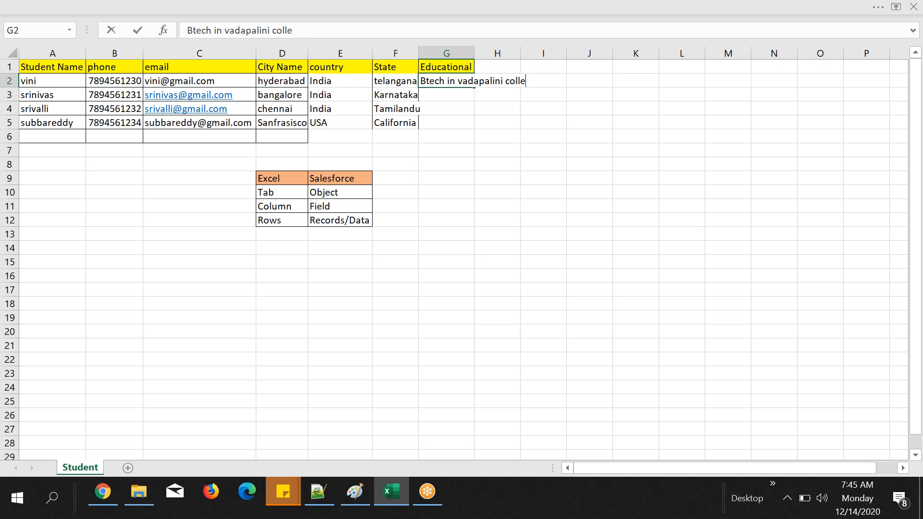
pyautogui.write('ge, in guntur ')
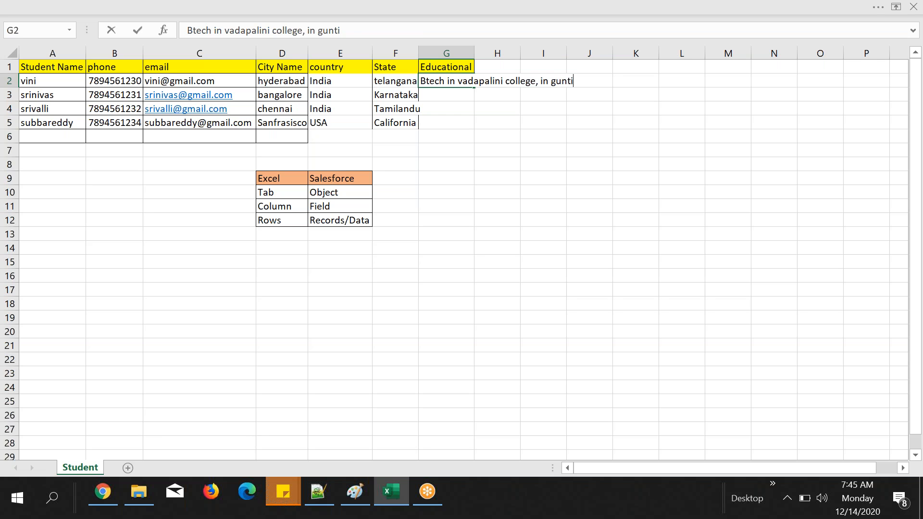
pyautogui.write('in an')
pyautogui.press('BackSpace')
pyautogui.press('BackSpace')
pyautogui.write('AN')
pyautogui.press('BackSpace')
pyautogui.write('P')
pyautogui.click(600, 155)
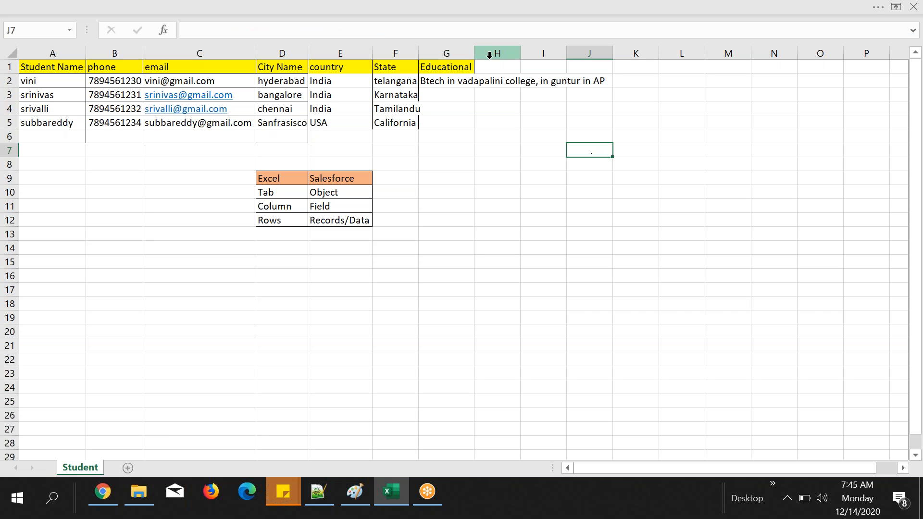
pyautogui.moveTo(476, 55); pyautogui.dragTo(476, 55)
pyautogui.doubleClick(475, 56)
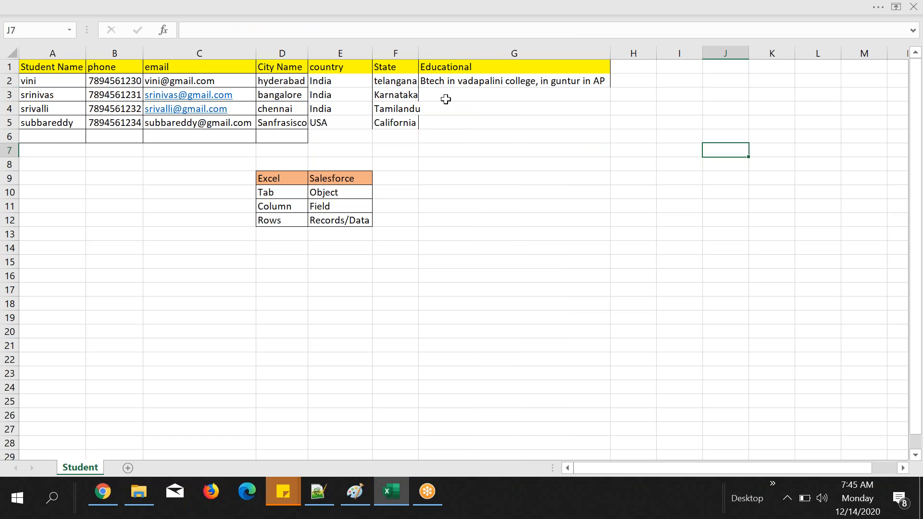
# Step: Enter "Btech in JNTU college, in guntur in AP" in cell G3 and fit the State column's width to its contents
pyautogui.click(459, 100)
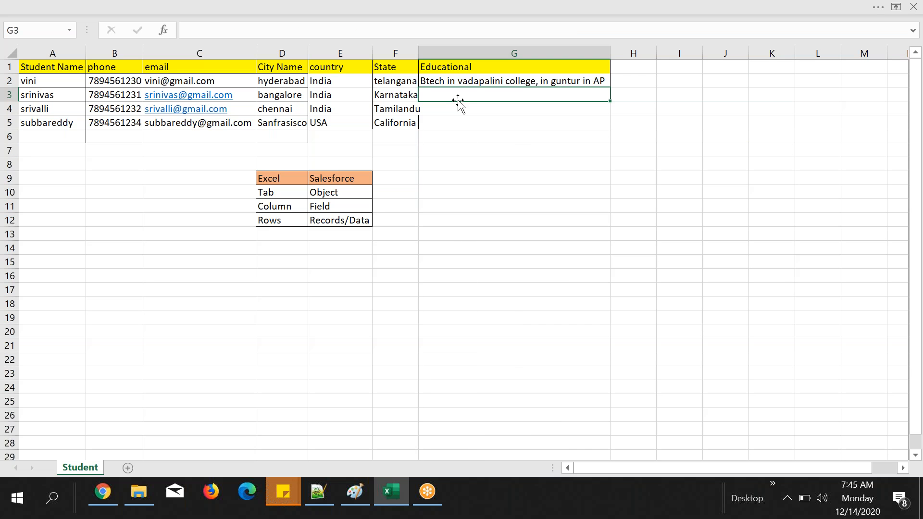
pyautogui.write('b')
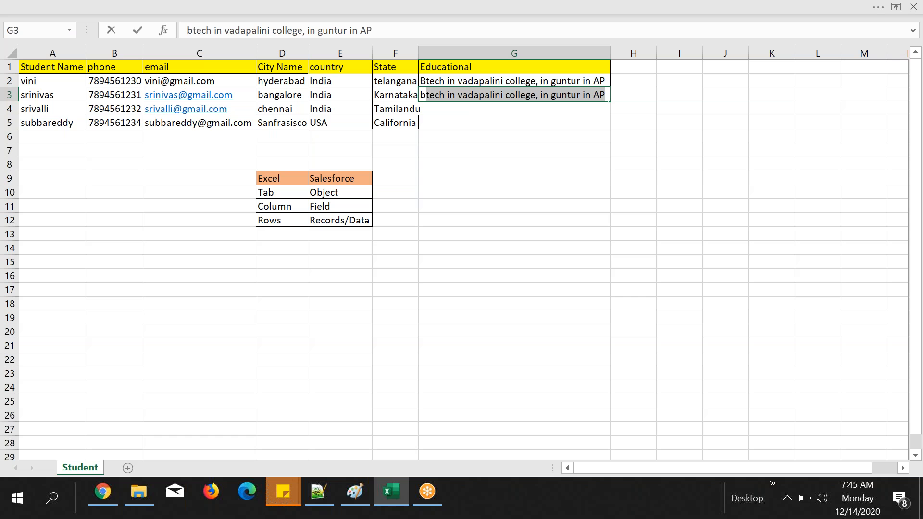
pyautogui.press('Return')
pyautogui.doubleClick(490, 95)
pyautogui.moveTo(457, 94); pyautogui.dragTo(506, 96)
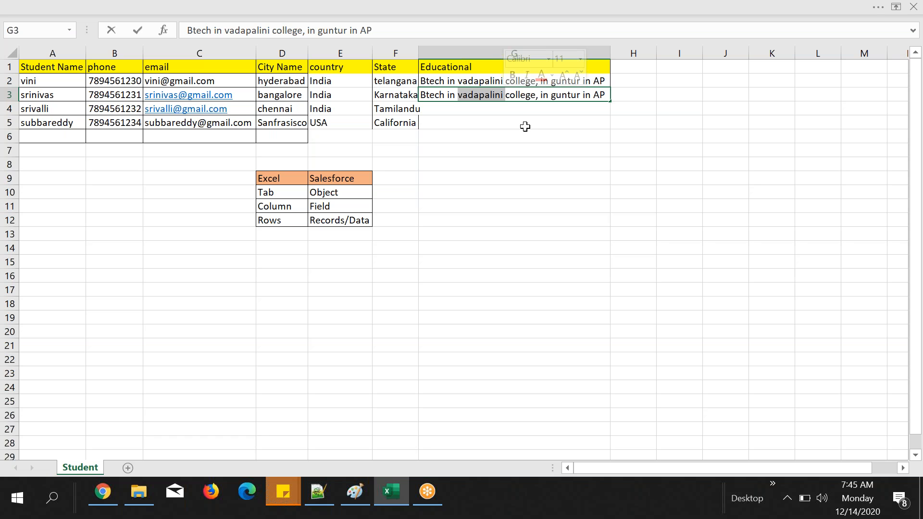
pyautogui.press('BackSpace')
pyautogui.write('j')
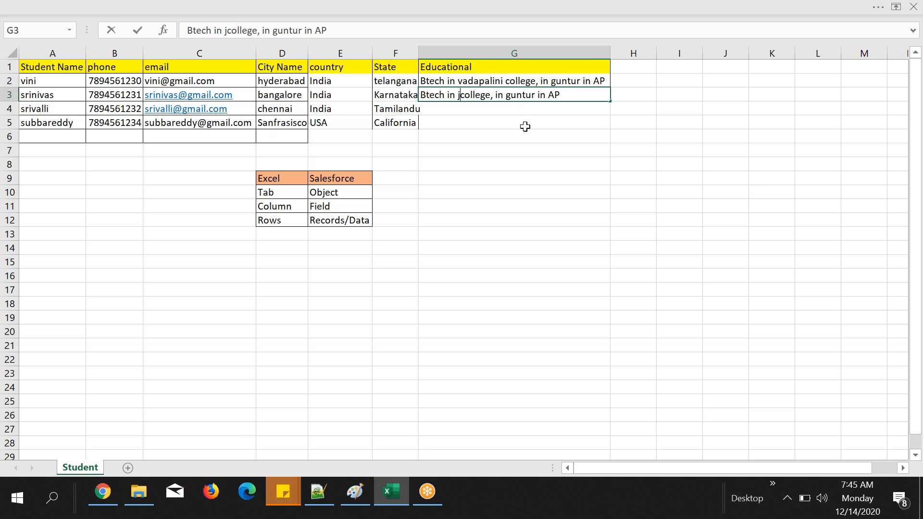
pyautogui.press('BackSpace')
pyautogui.write('JNT')
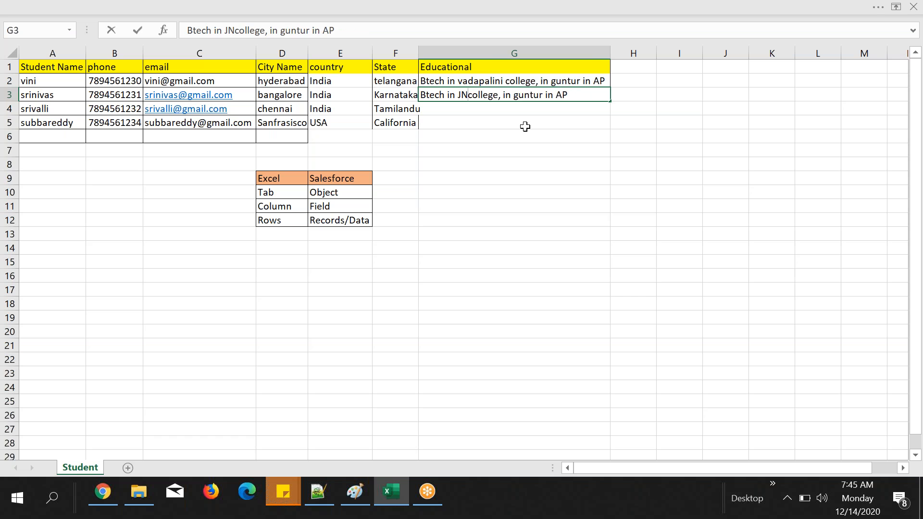
pyautogui.write('U')
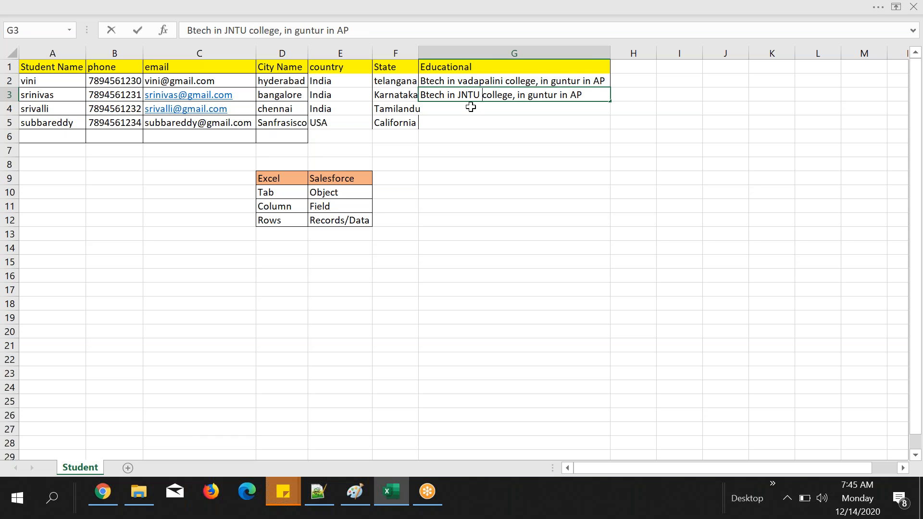
pyautogui.click(471, 107)
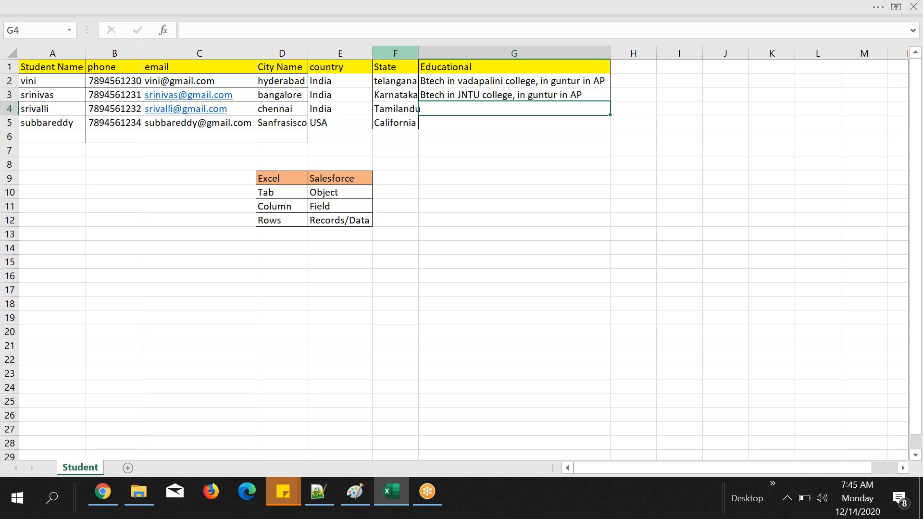
pyautogui.doubleClick(419, 55)
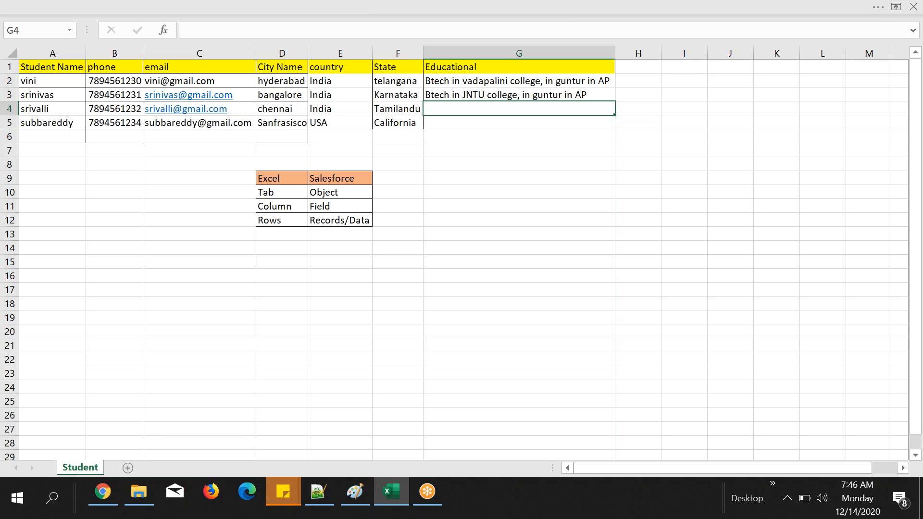
# Step: Copy the education entry from cell G3 into G4 and change its degree to MTech
pyautogui.click(480, 96)
pyautogui.click(480, 95)
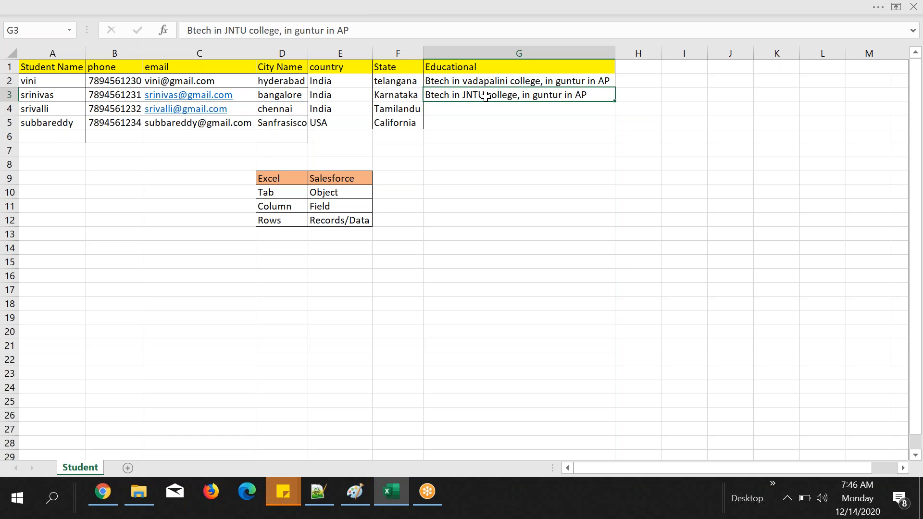
pyautogui.click(507, 110)
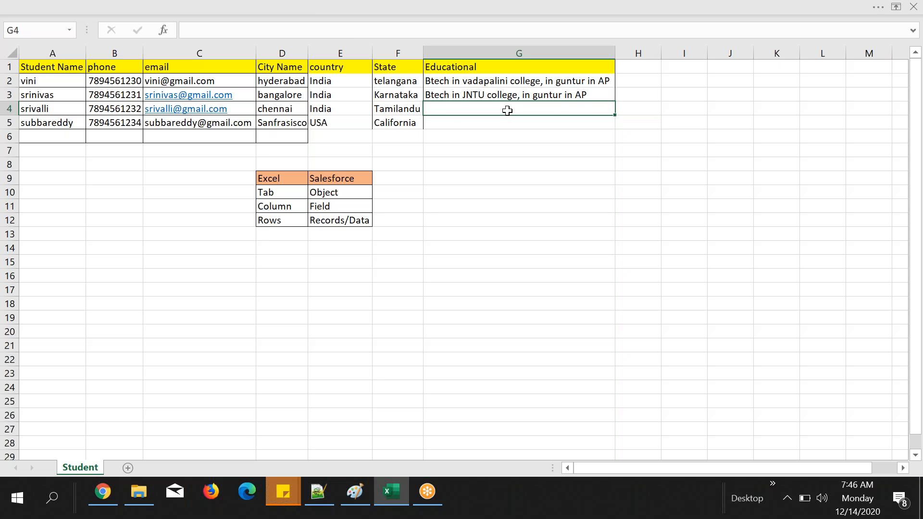
pyautogui.write('Btech in JNTU college, in guntur in AP')
pyautogui.doubleClick(449, 110)
pyautogui.moveTo(450, 110); pyautogui.dragTo(425, 110)
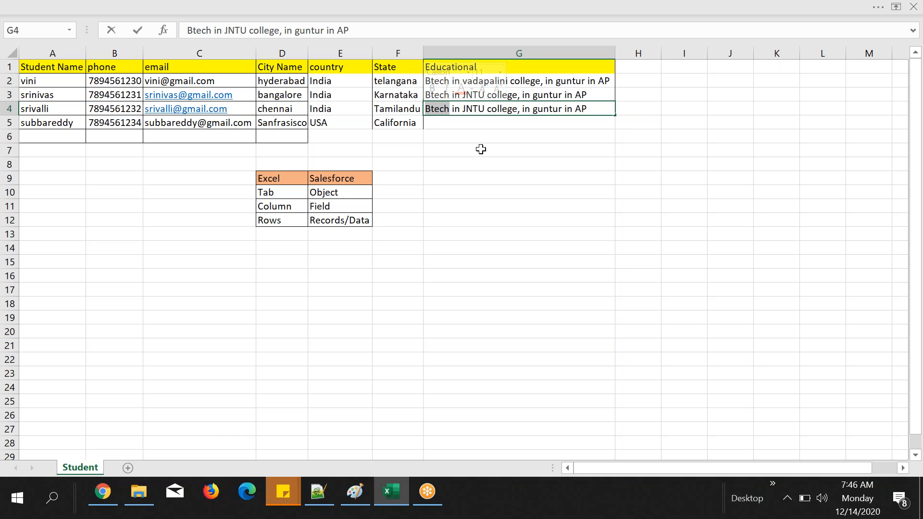
pyautogui.write('Mt')
pyautogui.press('BackSpace')
pyautogui.write('Tech')
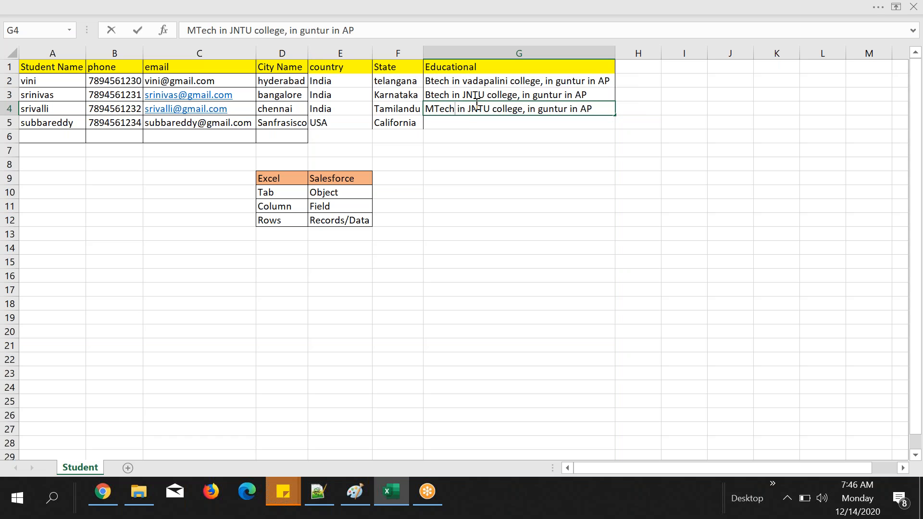
# Step: Try to paste the education entry into cell G5
pyautogui.click(464, 123)
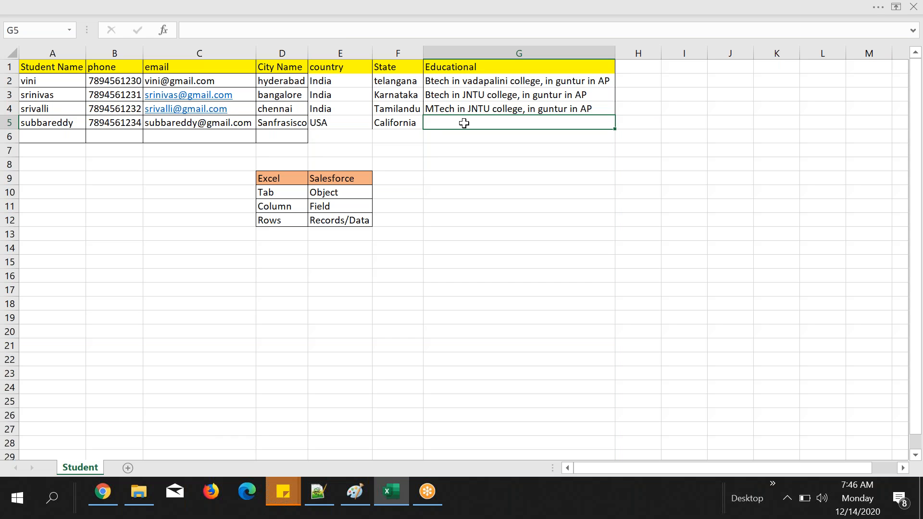
pyautogui.hotkey('ctrl', 'v')
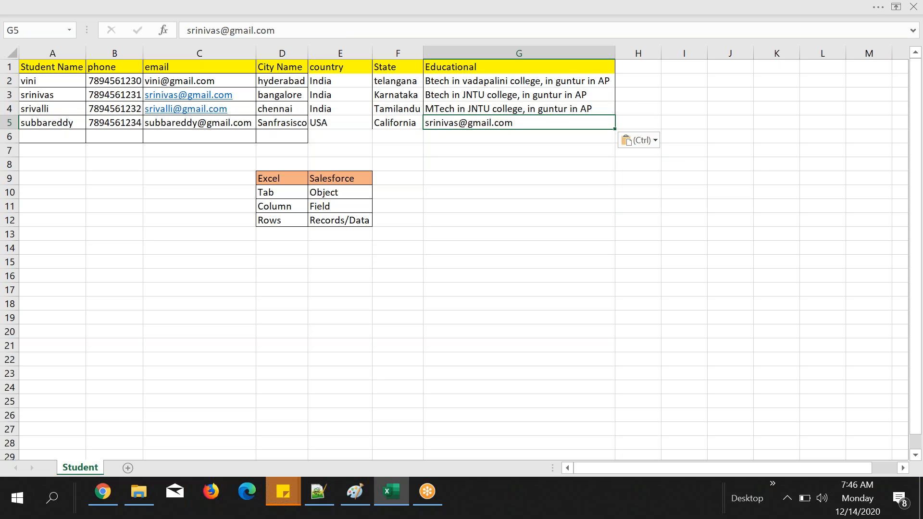
# Step: Replace guntur with karnata in the education entry in cell G3
pyautogui.click(536, 109)
pyautogui.click(542, 94)
pyautogui.doubleClick(542, 95)
pyautogui.doubleClick(541, 94)
pyautogui.write('Temilnadu')
pyautogui.press('BackSpace')
pyautogui.press('BackSpace')
pyautogui.press('BackSpace')
pyautogui.press('BackSpace')
pyautogui.press('BackSpace')
pyautogui.press('BackSpace')
pyautogui.press('BackSpace')
pyautogui.press('BackSpace')
pyautogui.press('BackSpace')
pyautogui.write('ka')
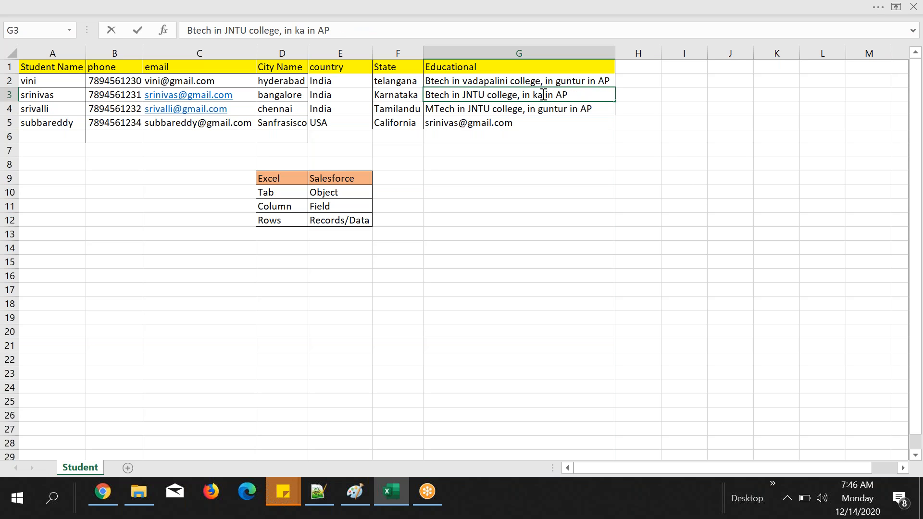
pyautogui.write('rnata')
# Step: Change the college name in cell G3 to KYC
pyautogui.moveTo(463, 95); pyautogui.dragTo(482, 94)
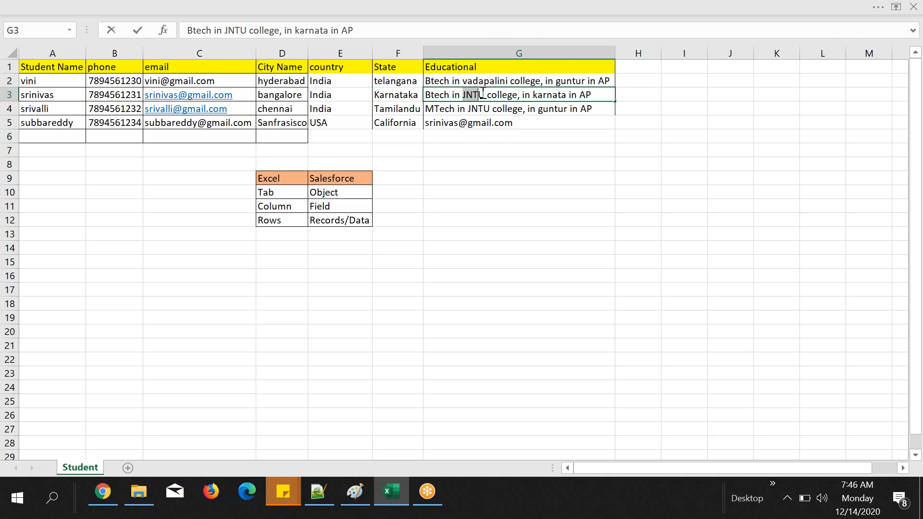
pyautogui.press('BackSpace')
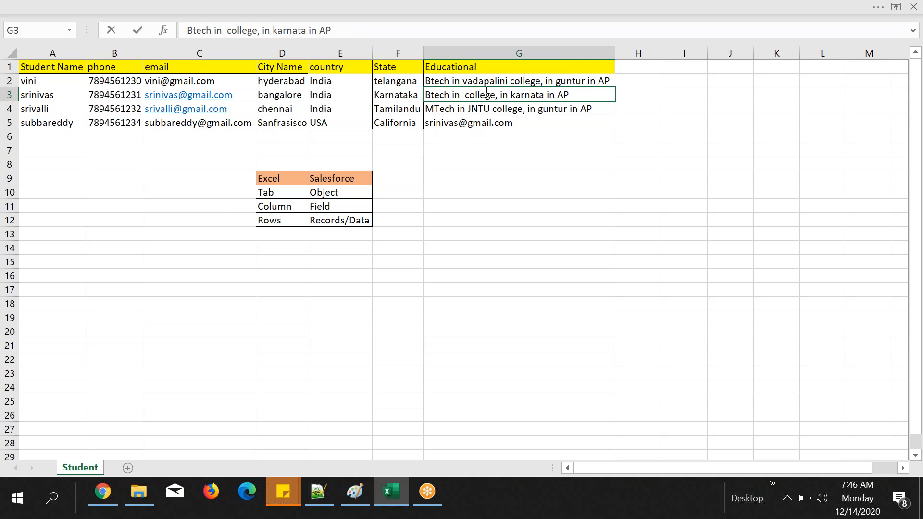
pyautogui.write('K')
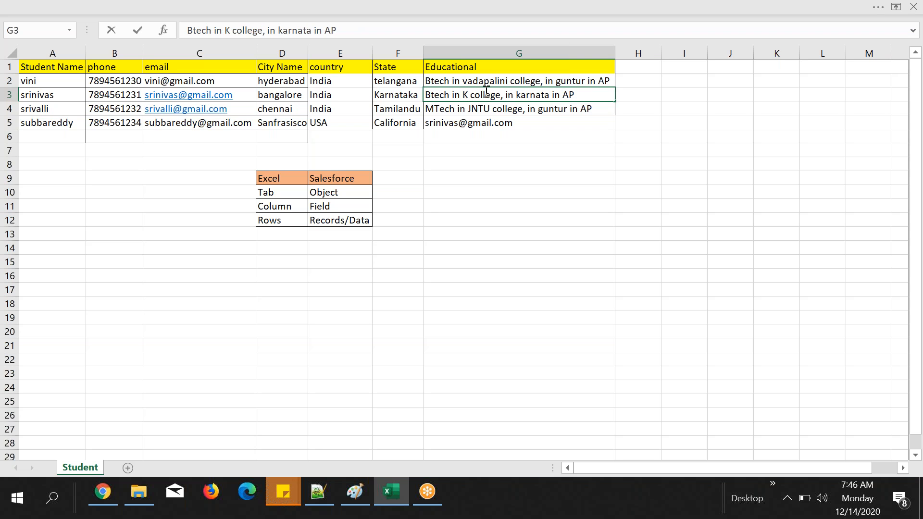
pyautogui.write('YC')
pyautogui.press('Return')
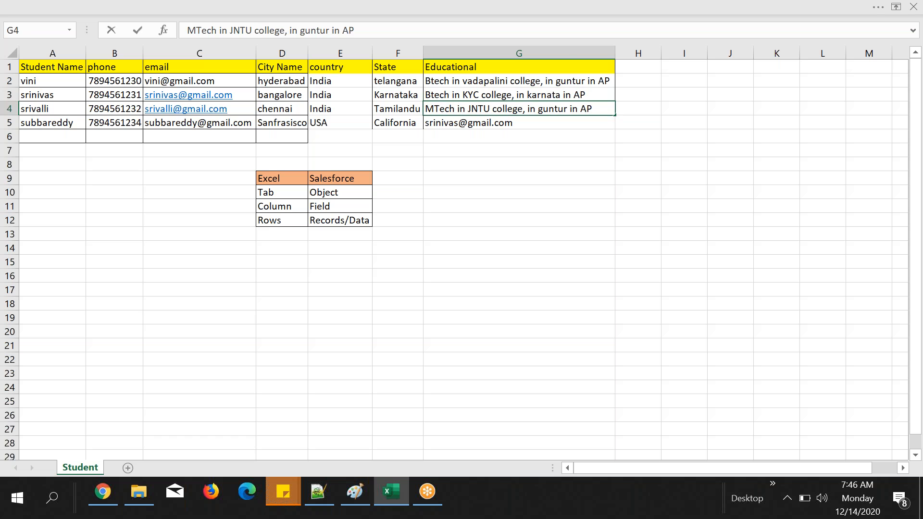
# Step: Change the college name in cell G4 to Velluri
pyautogui.doubleClick(469, 109)
pyautogui.moveTo(468, 109); pyautogui.dragTo(490, 109)
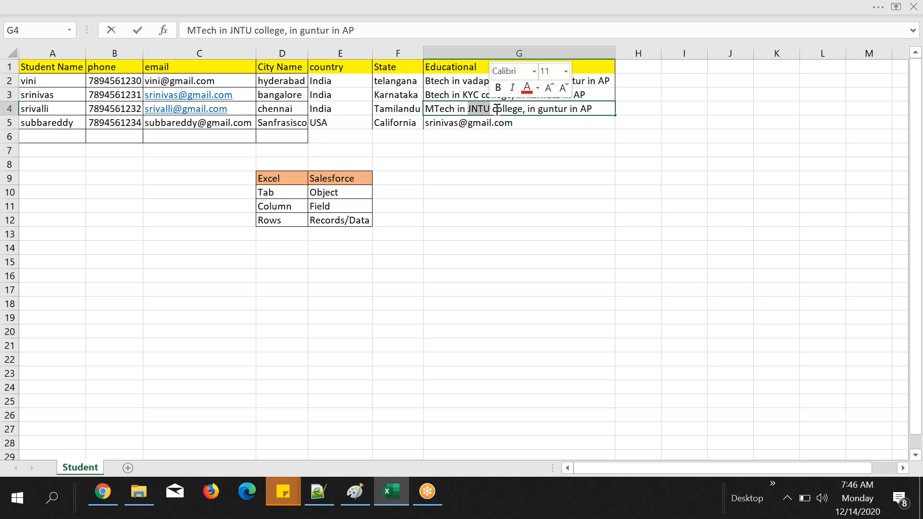
pyautogui.press('BackSpace')
pyautogui.write('Ve')
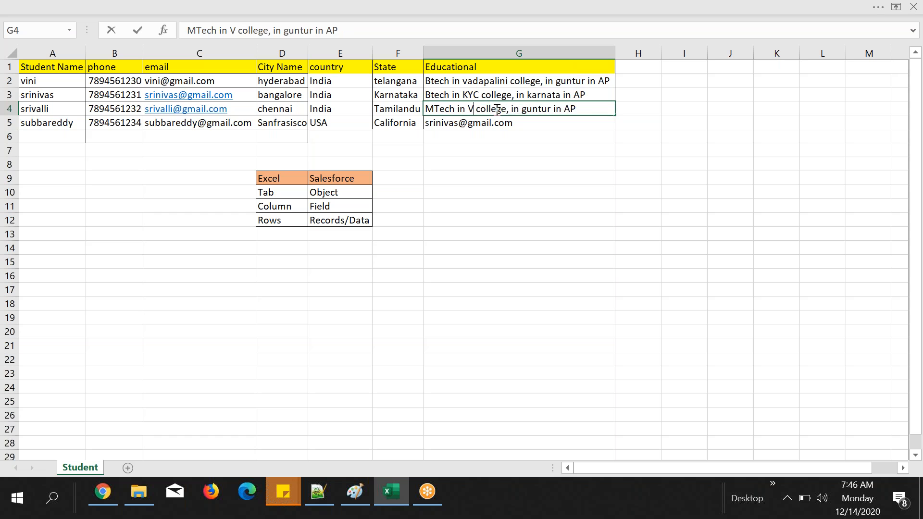
pyautogui.write('llur')
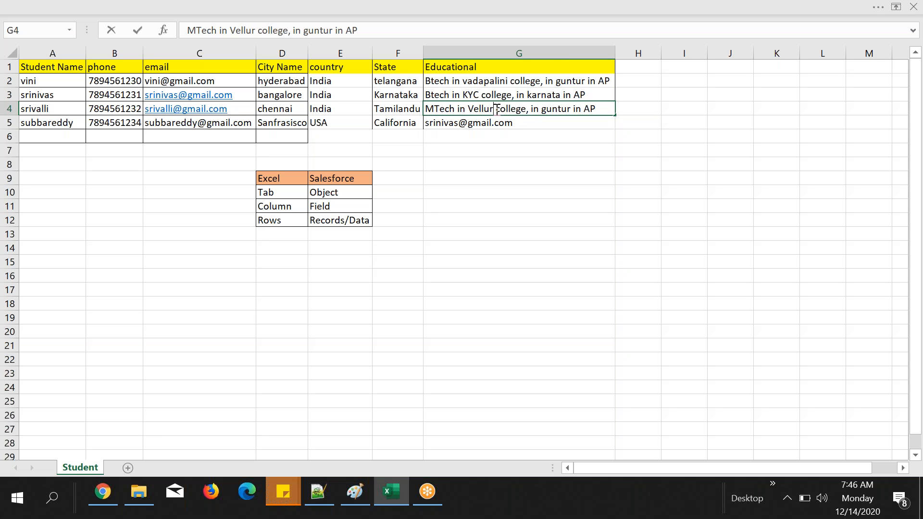
pyautogui.write('i')
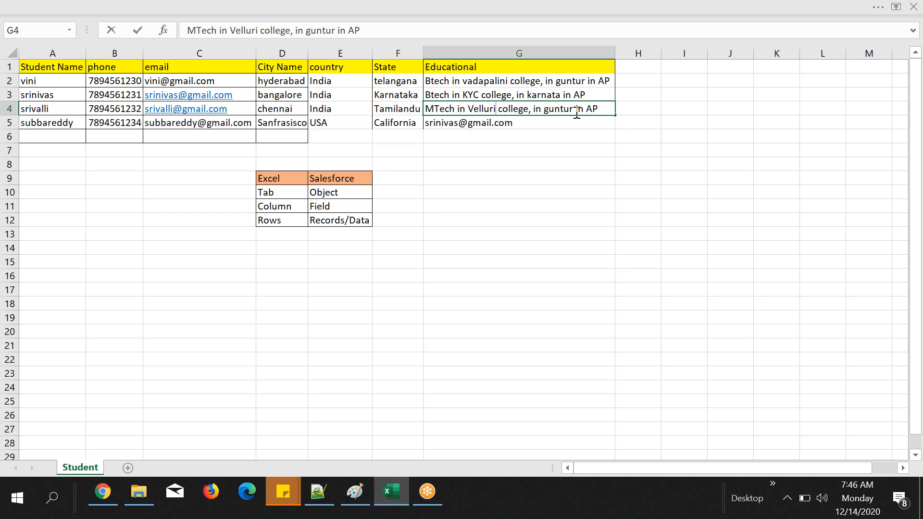
# Step: Replace guntur with Temilandu in the education entry in cell G4
pyautogui.doubleClick(565, 110)
pyautogui.write('Tem')
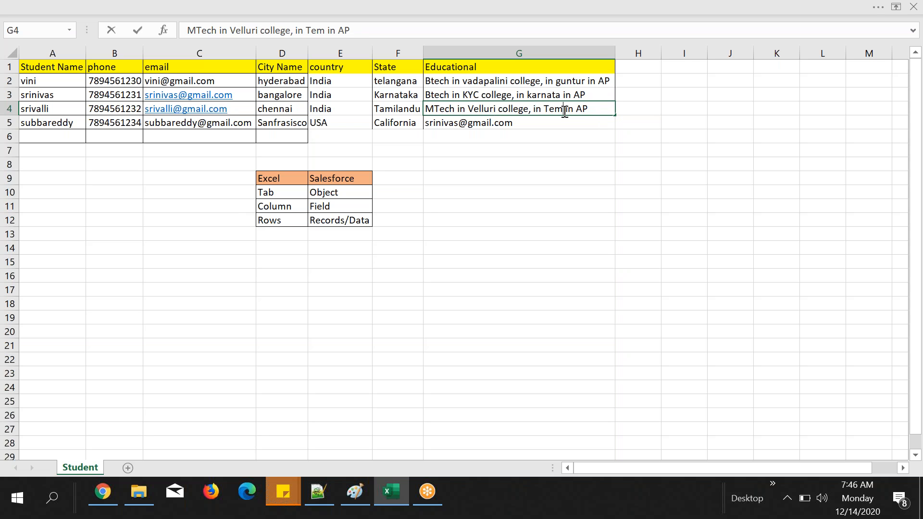
pyautogui.write('ilandu')
pyautogui.press('Return')
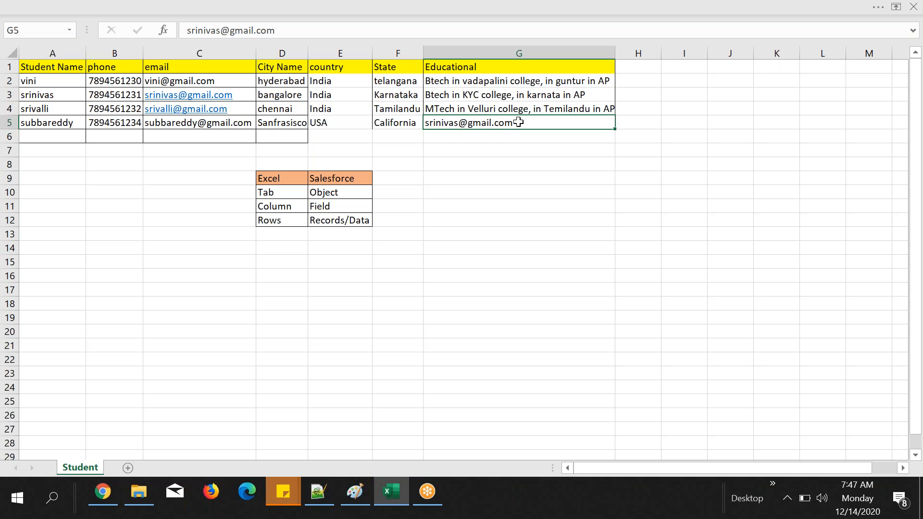
# Step: Fill cell G5 with the education entry from the cell above
pyautogui.hotkey('ctrl', 'd')
pyautogui.click(530, 150)
pyautogui.click(723, 181)
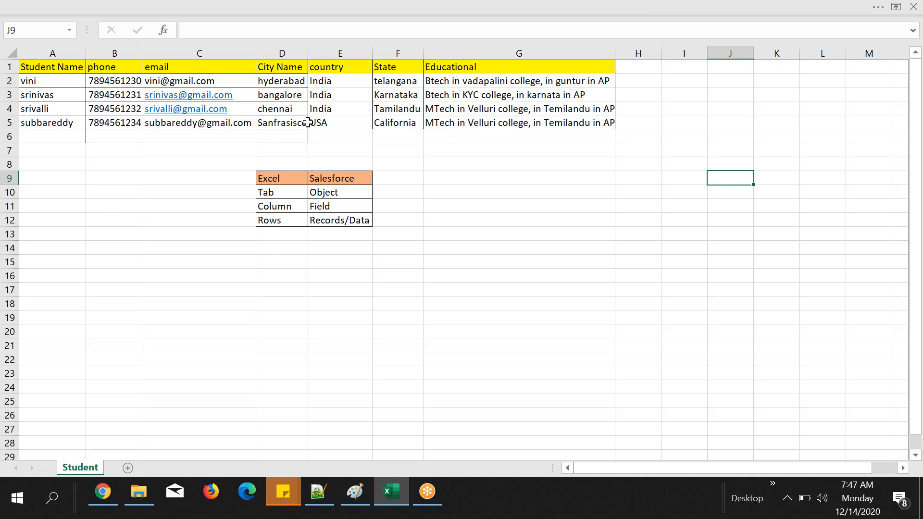
# Step: Apply all borders to the country, State and Educational data in cells E2:G5
pyautogui.moveTo(315, 82); pyautogui.dragTo(520, 128)
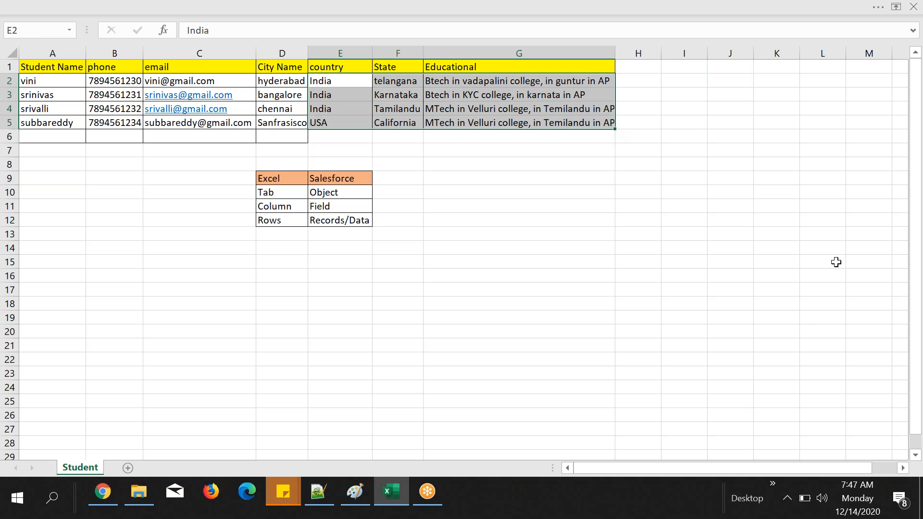
pyautogui.rightClick(470, 81)
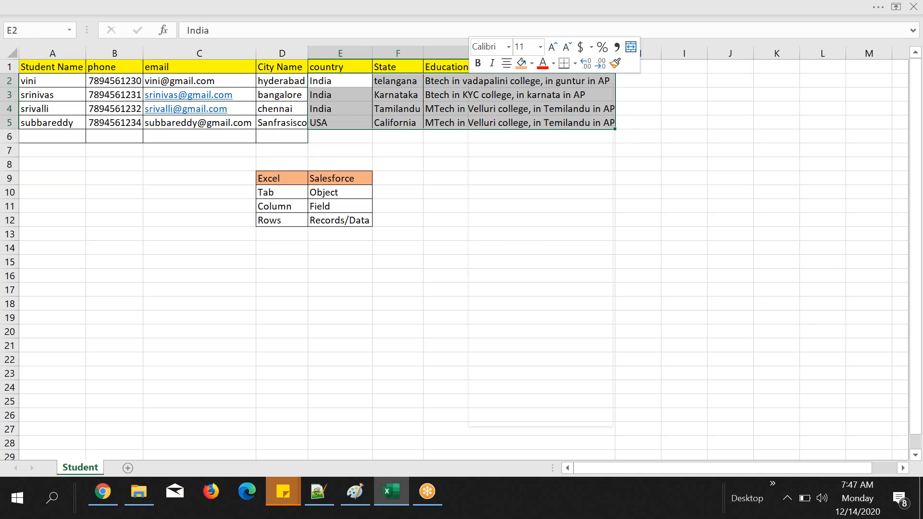
pyautogui.click(575, 63)
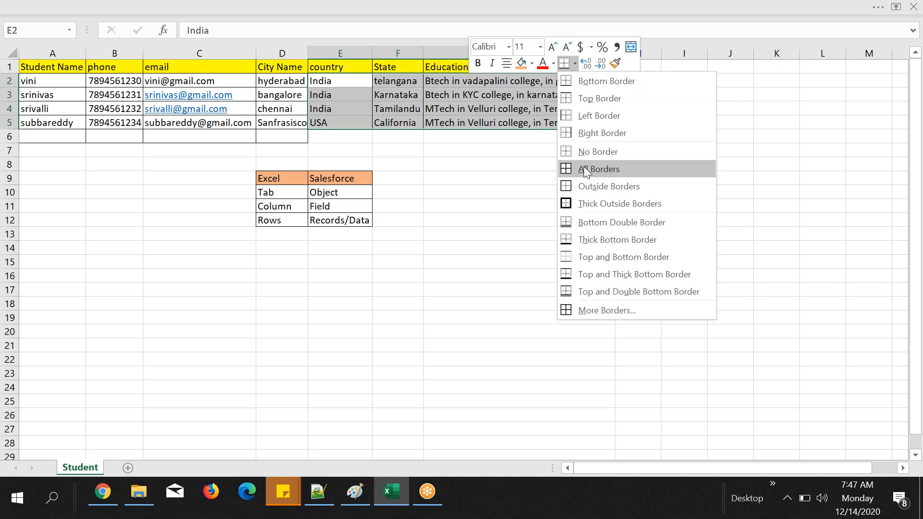
pyautogui.click(585, 170)
pyautogui.click(512, 150)
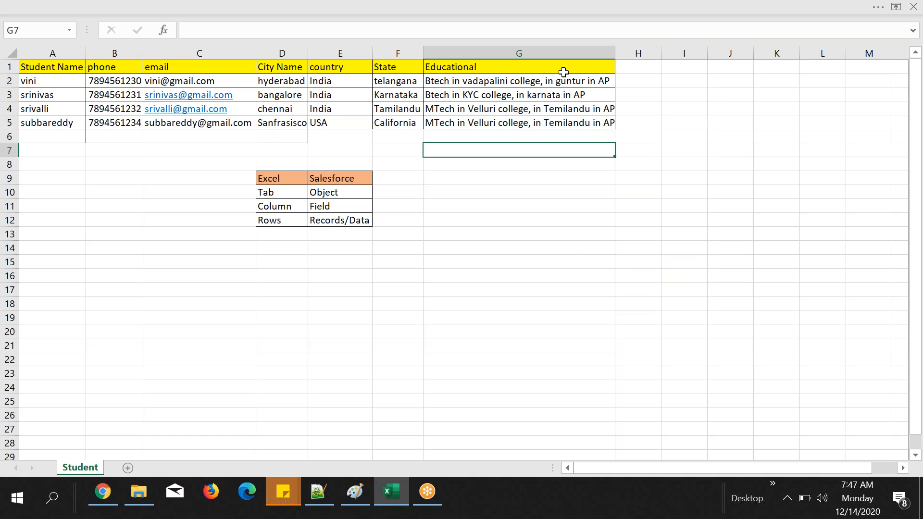
pyautogui.click(276, 66)
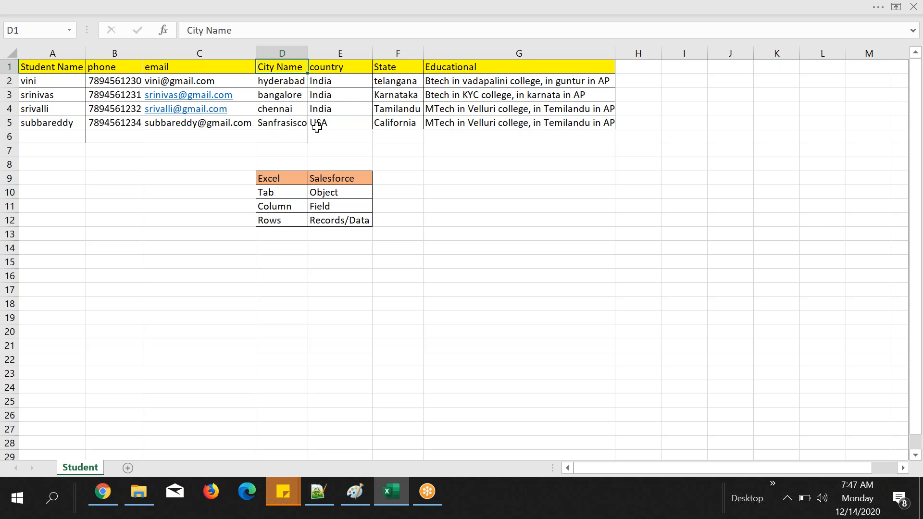
pyautogui.click(103, 490)
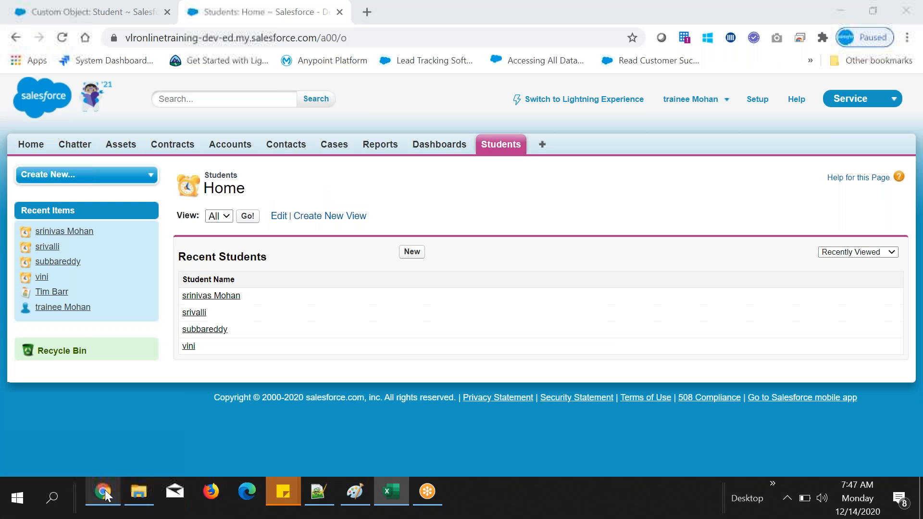
pyautogui.click(405, 503)
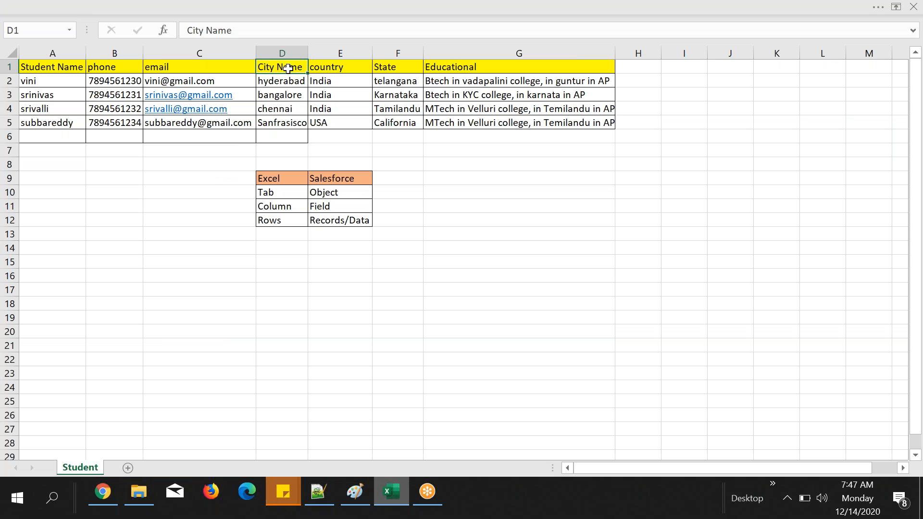
pyautogui.moveTo(288, 82); pyautogui.dragTo(288, 108)
pyautogui.click(395, 153)
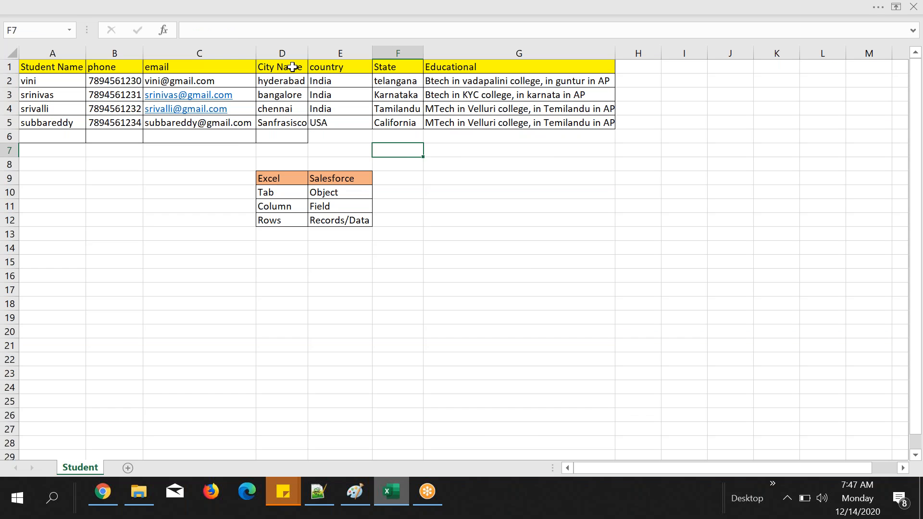
# Step: Switch to Salesforce in Chrome, open Setup in a new tab, close the old Student object tab and open the Student custom object's definition
pyautogui.click(113, 485)
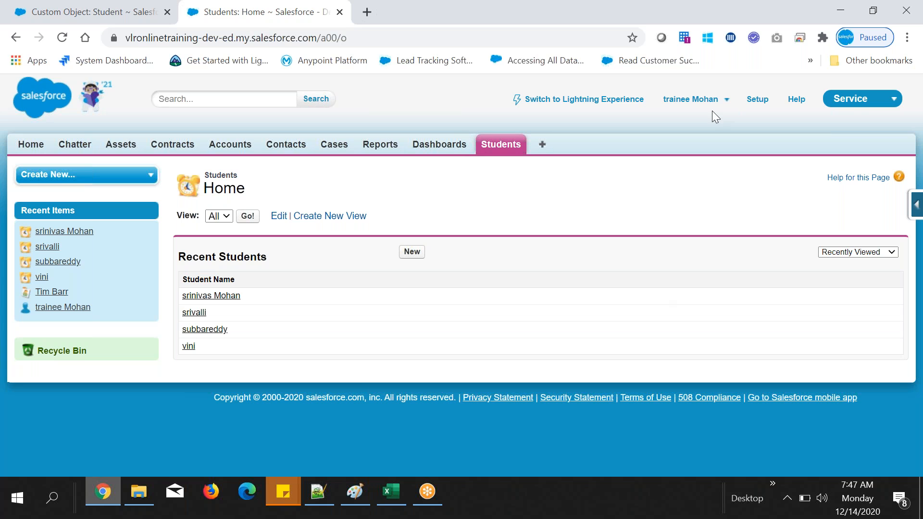
pyautogui.middleClick(754, 103)
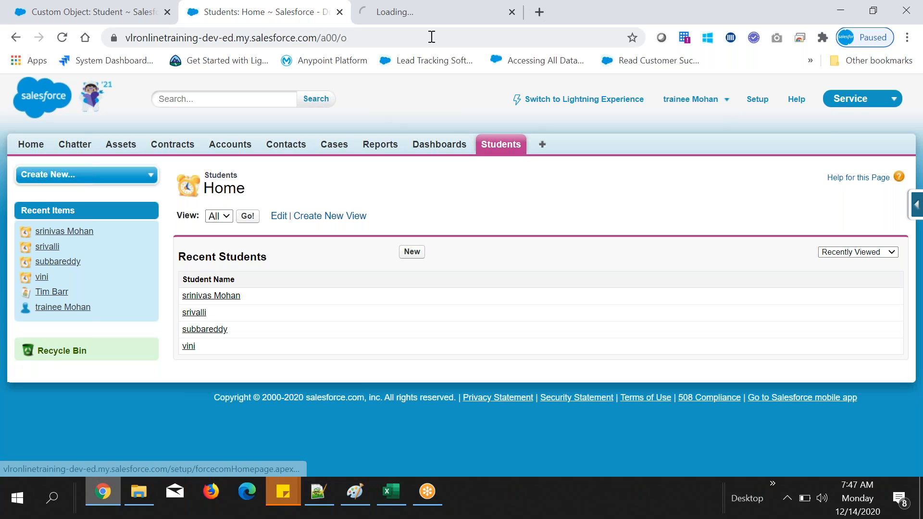
pyautogui.click(167, 12)
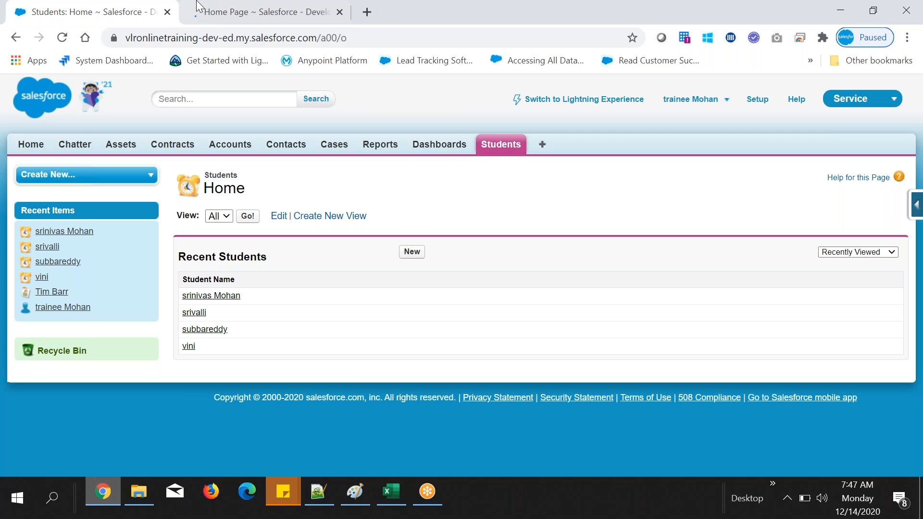
pyautogui.click(197, 7)
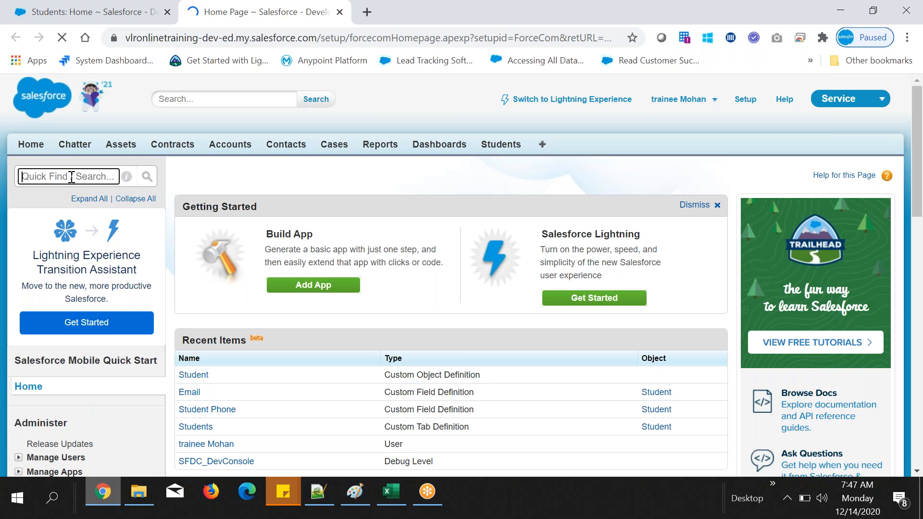
pyautogui.write('object')
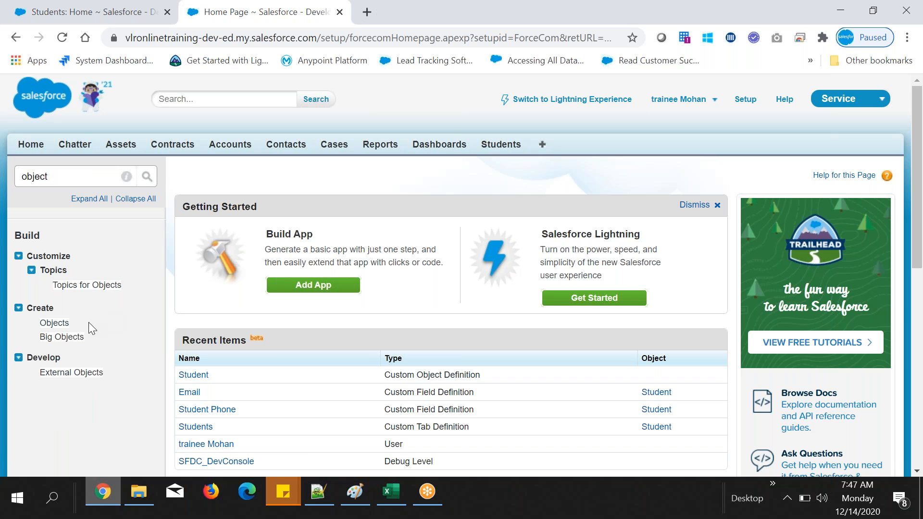
pyautogui.click(54, 323)
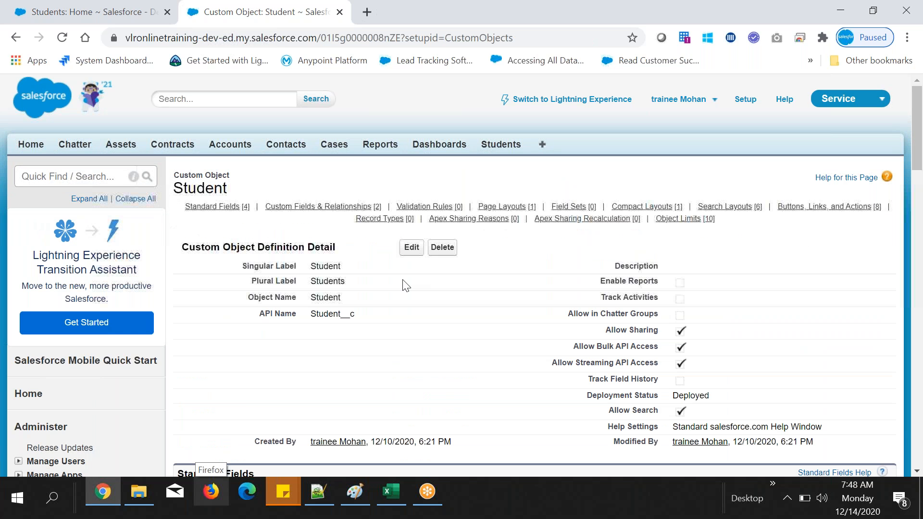
# Step: Start a new custom field under Custom Fields & Relationships on the Student object
pyautogui.scroll(-7, 402, 283)
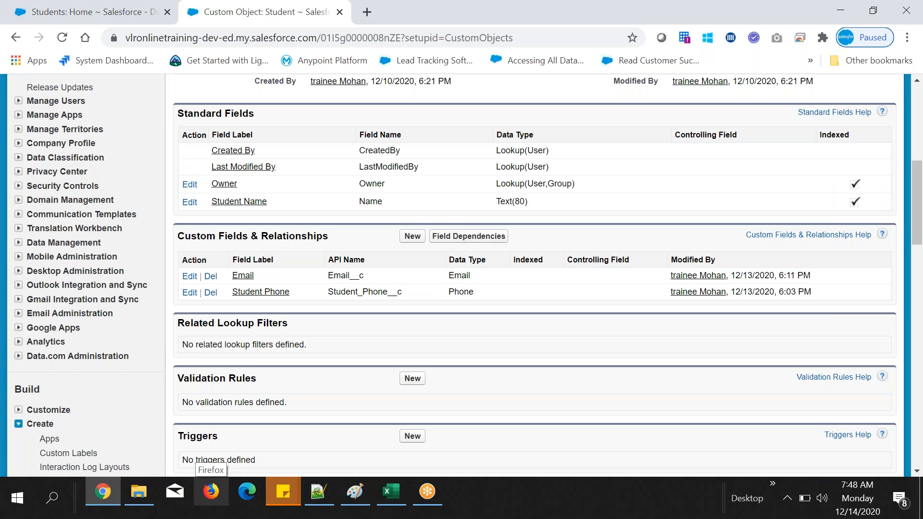
pyautogui.click(412, 236)
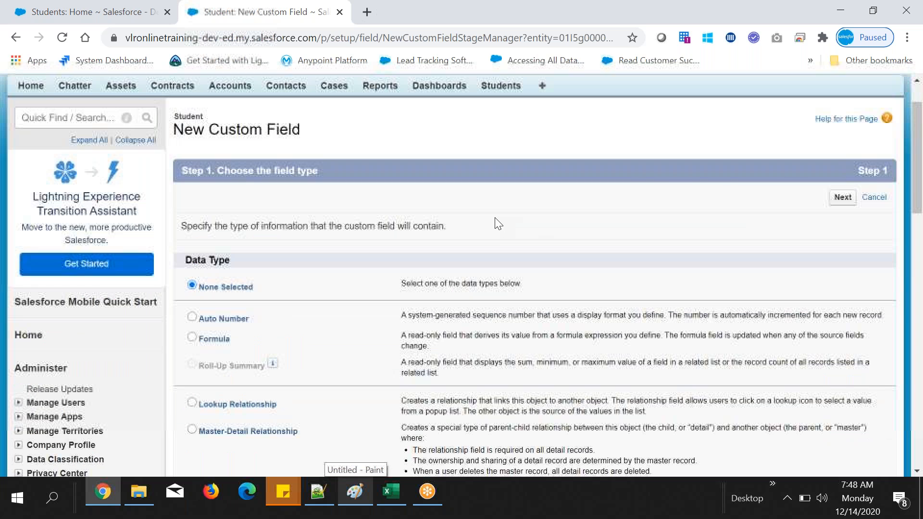
pyautogui.scroll(-5, 497, 224)
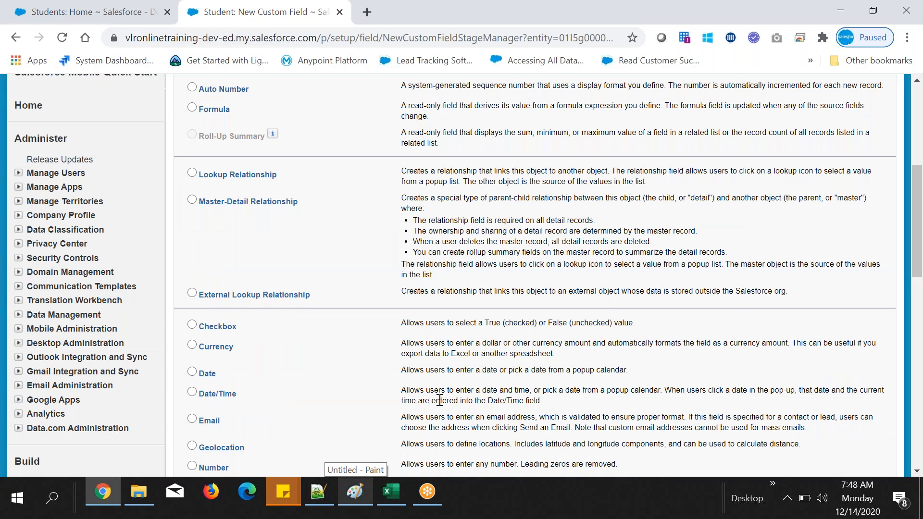
# Step: Check the City Name values in the Excel sheet and choose Text as the new Salesforce field's data type
pyautogui.hotkey('alt', 'Tab')
pyautogui.click(282, 95)
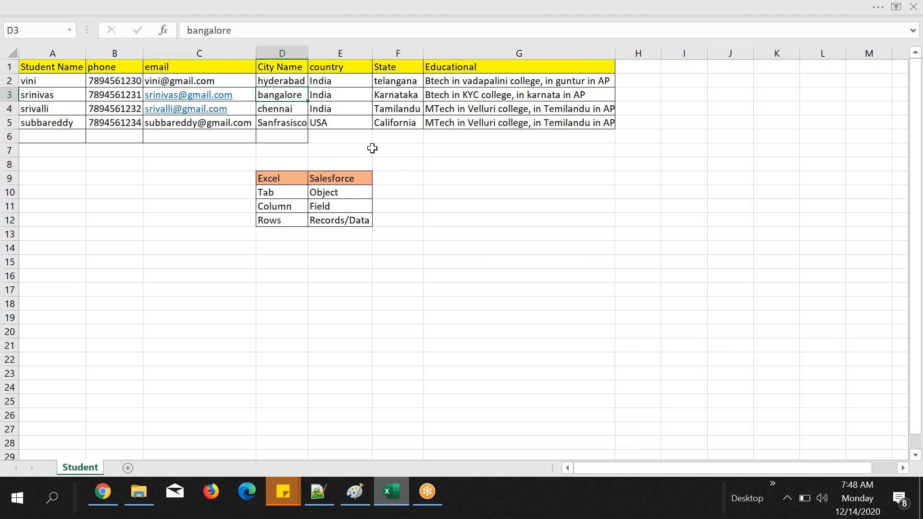
pyautogui.moveTo(282, 81); pyautogui.dragTo(282, 124)
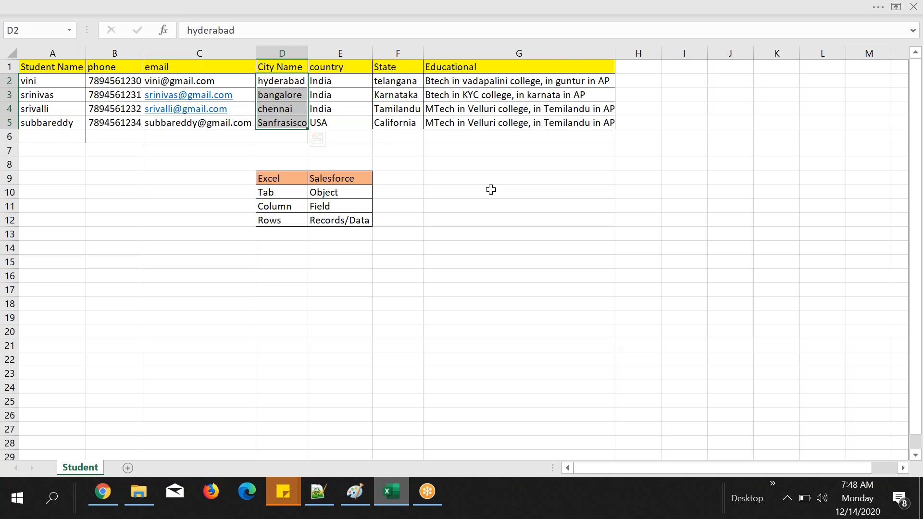
pyautogui.hotkey('alt', 'Tab')
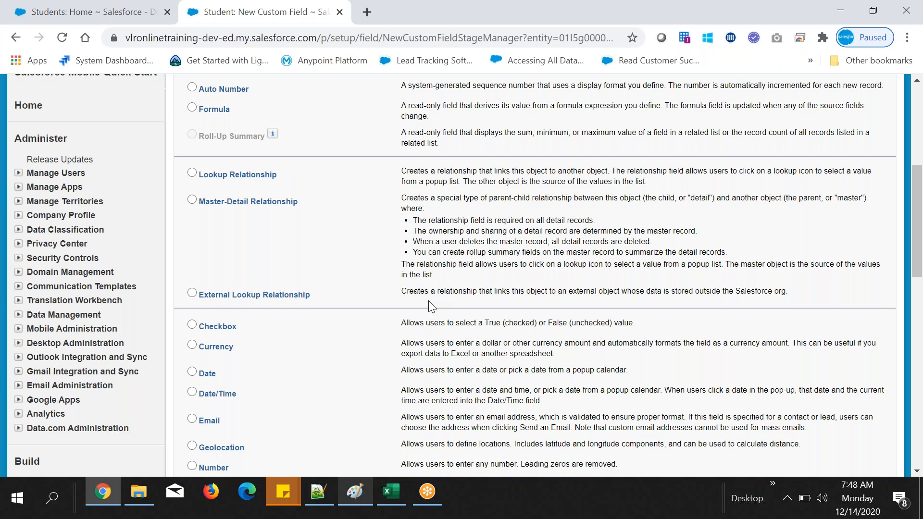
pyautogui.scroll(-1, 428, 301)
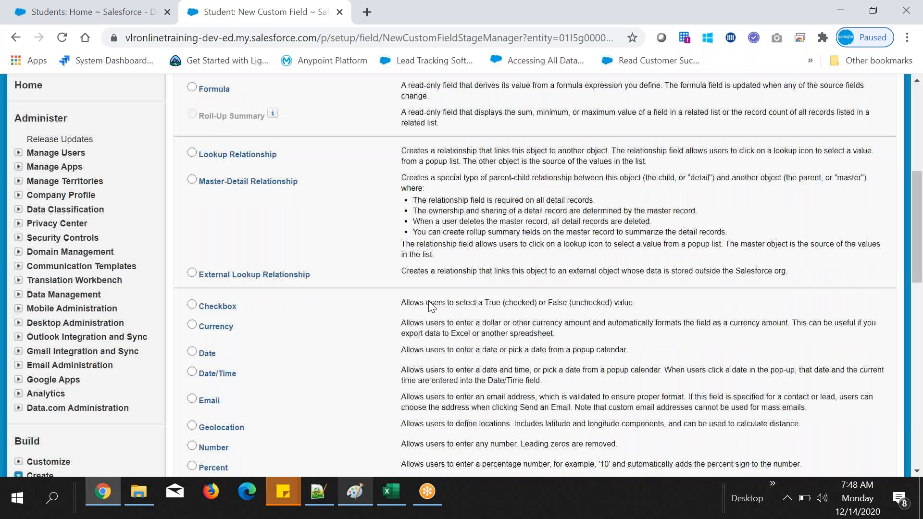
pyautogui.scroll(-5, 428, 306)
pyautogui.doubleClick(207, 279)
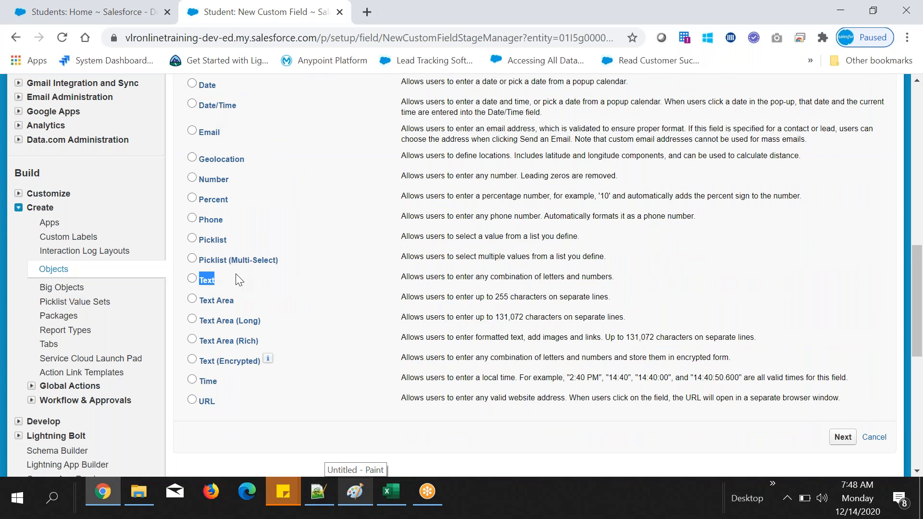
pyautogui.click(389, 496)
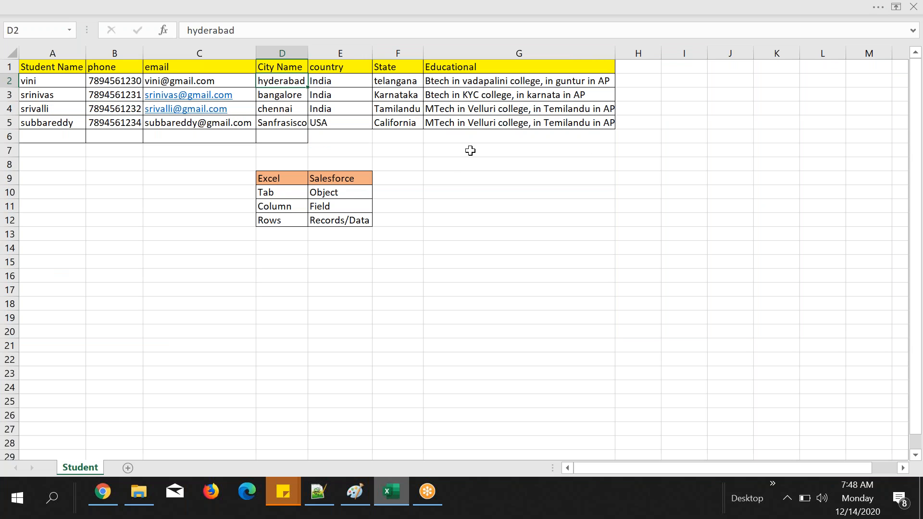
pyautogui.click(102, 491)
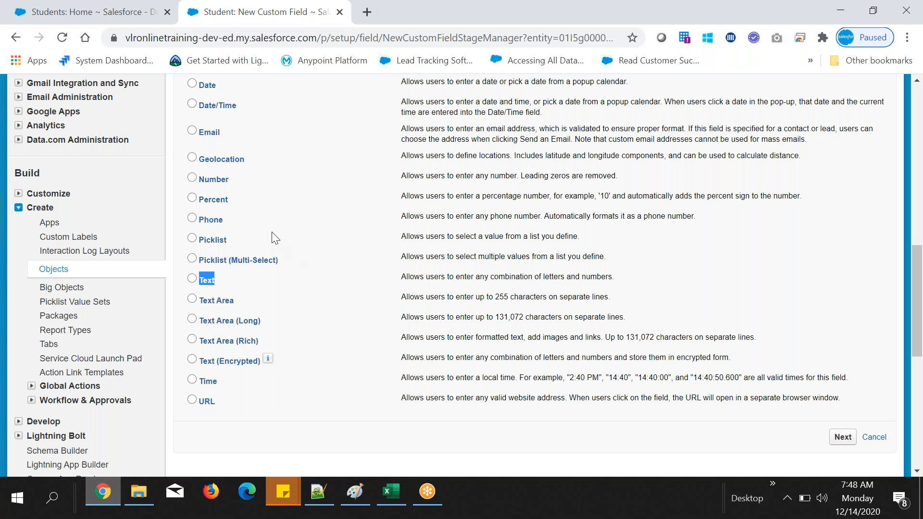
pyautogui.click(192, 278)
# Step: Switch to Notepad++ and add "* Email" and "* Text : some matter to store" below the phone entry in the Data types notes
pyautogui.click(317, 495)
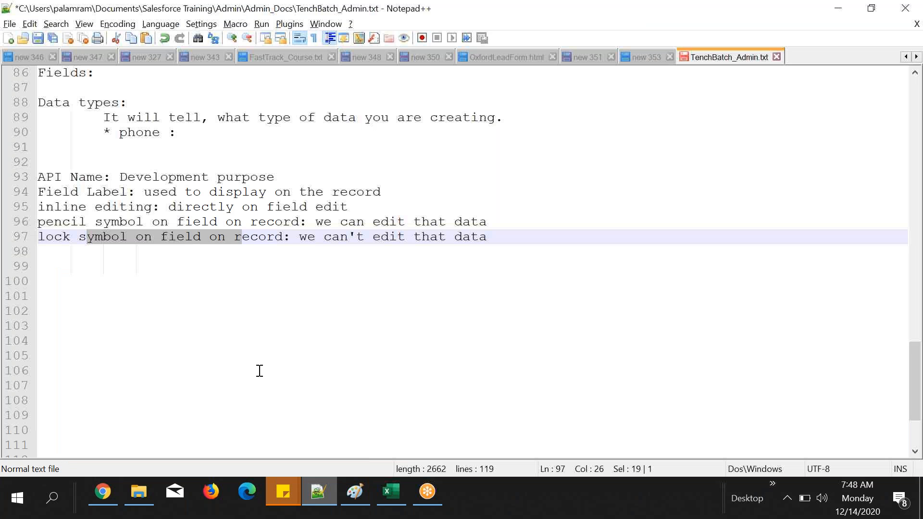
pyautogui.click(177, 149)
pyautogui.write('* Email')
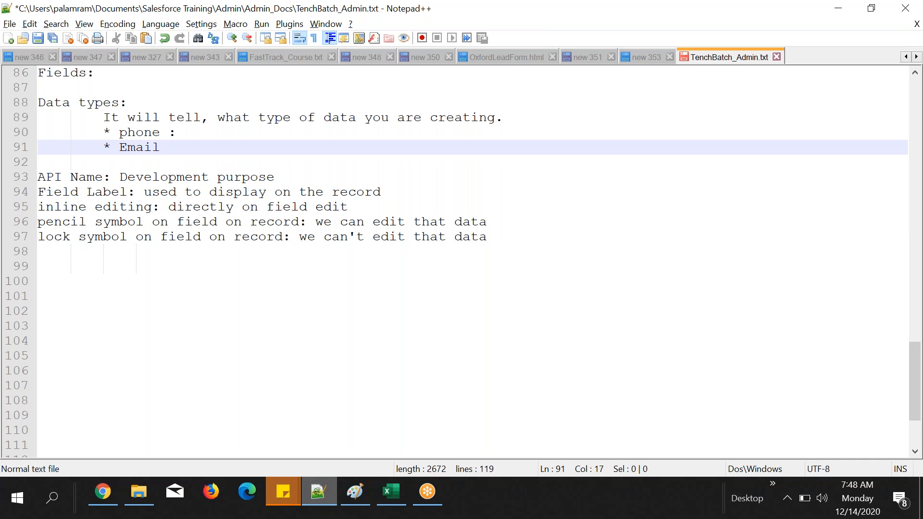
pyautogui.press('Return')
pyautogui.write('* Te')
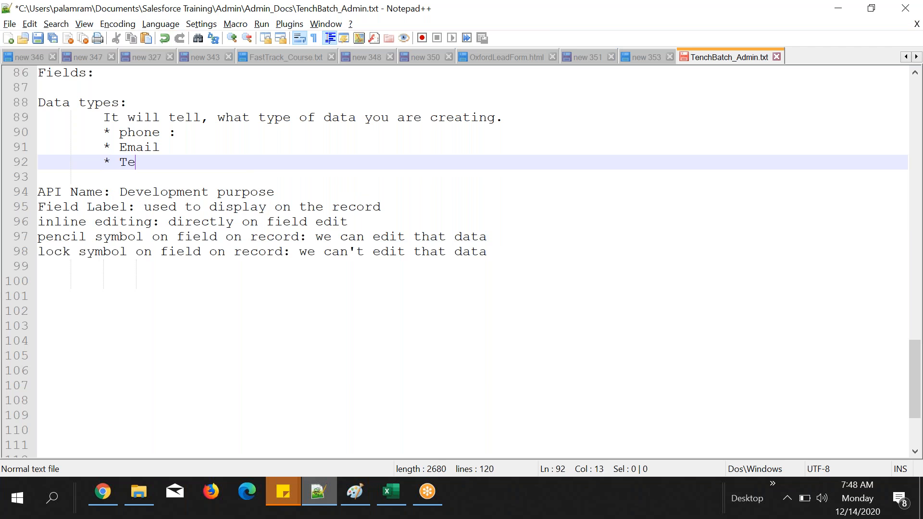
pyautogui.write('xt : s')
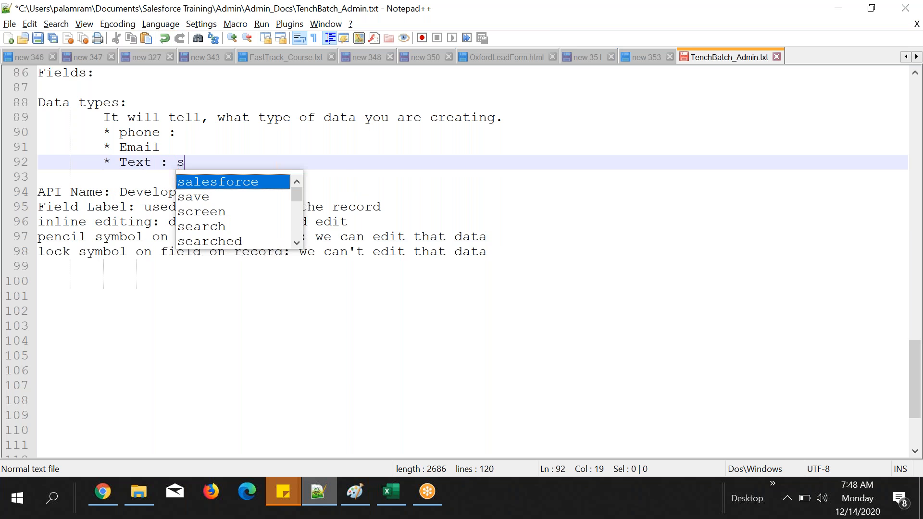
pyautogui.write('ome matter to ')
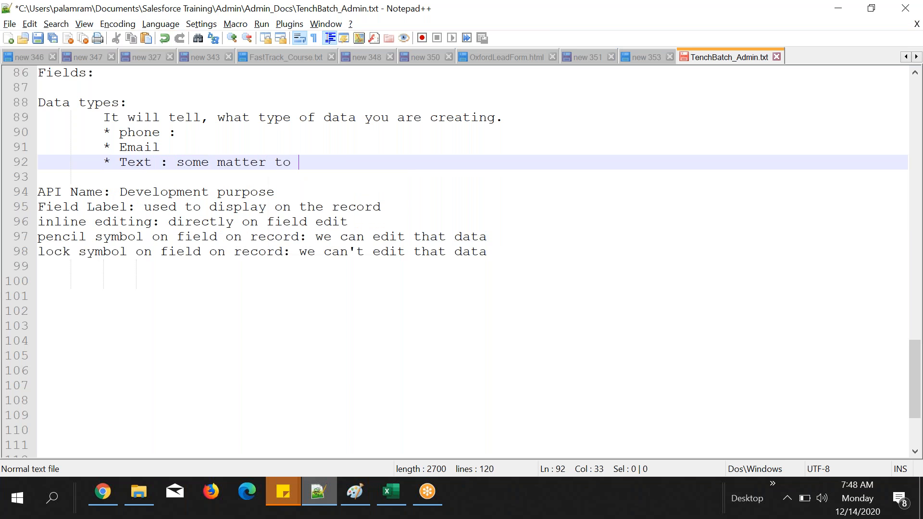
pyautogui.write('store')
pyautogui.click(841, 42)
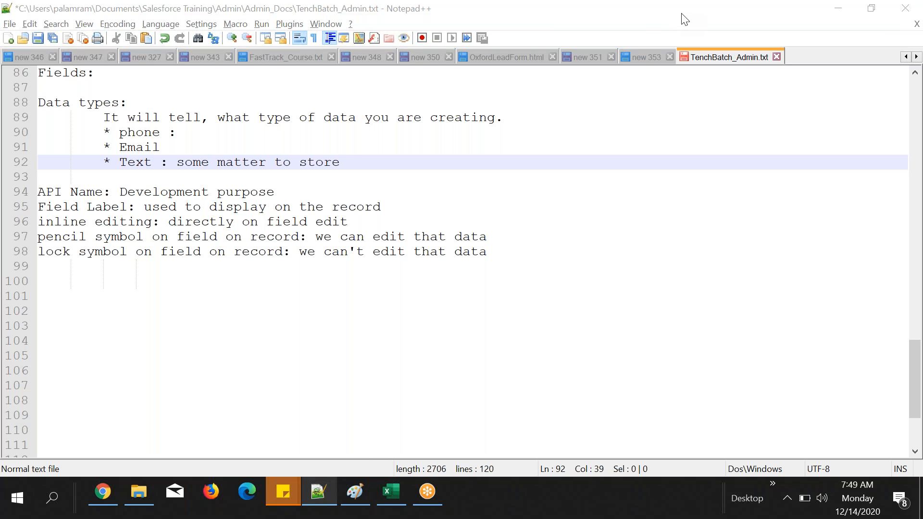
pyautogui.click(362, 165)
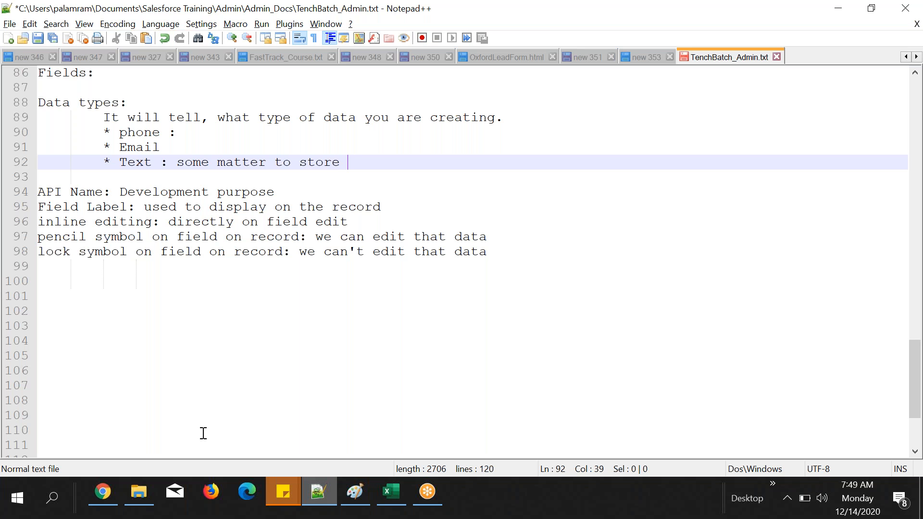
# Step: Return to Chrome and advance the new Text field to its details step
pyautogui.click(103, 492)
pyautogui.click(839, 434)
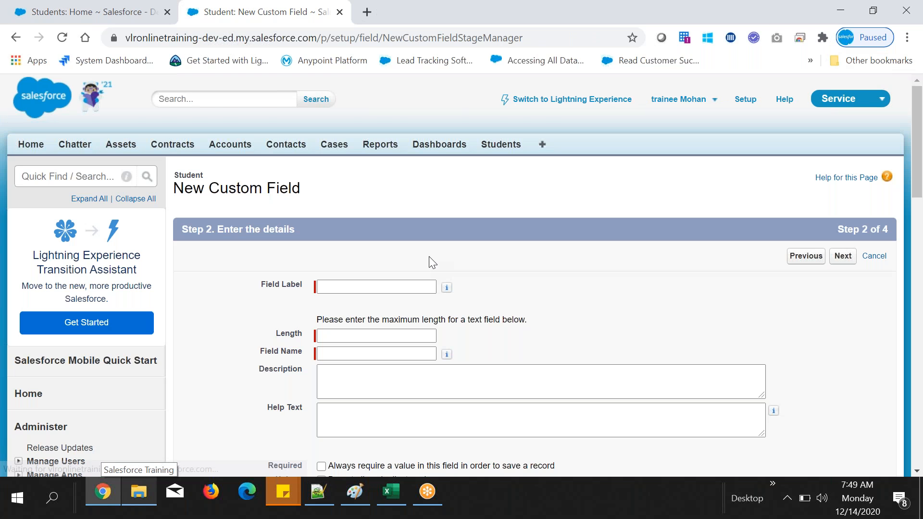
pyautogui.scroll(-1, 430, 255)
# Step: Copy the City Name header from cell D1 in Excel and paste it as the new custom field's label in Salesforce
pyautogui.hotkey('alt', 'Tab')
pyautogui.click(280, 69)
pyautogui.moveTo(234, 31); pyautogui.dragTo(160, 25)
pyautogui.hotkey('ctrl', 'c')
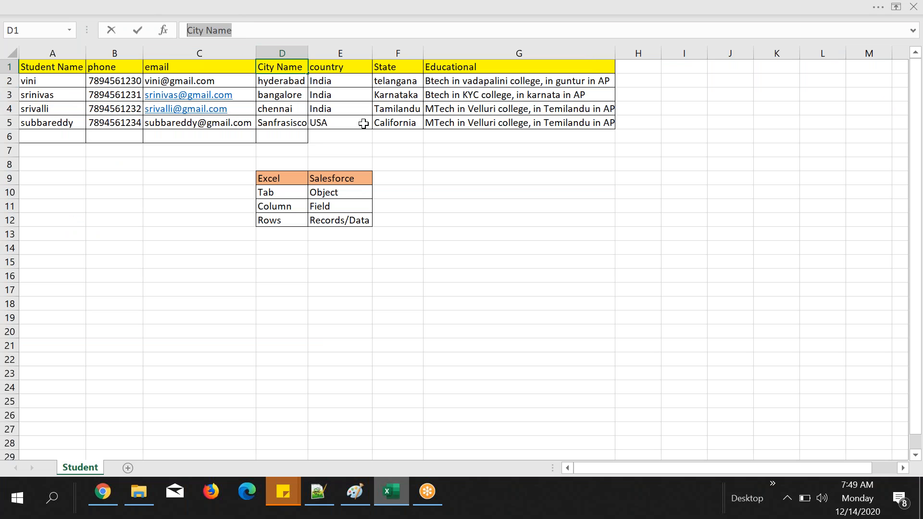
pyautogui.hotkey('alt', 'Tab')
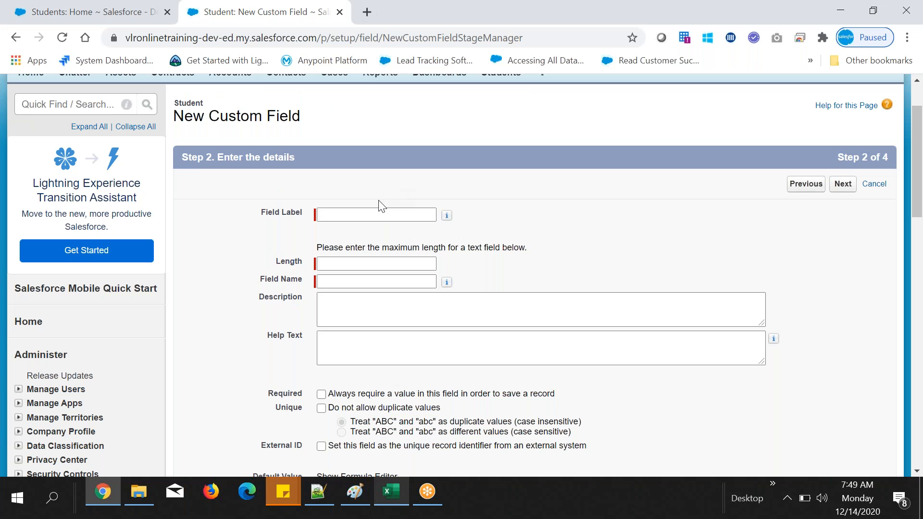
pyautogui.click(351, 214)
pyautogui.hotkey('ctrl', 'v')
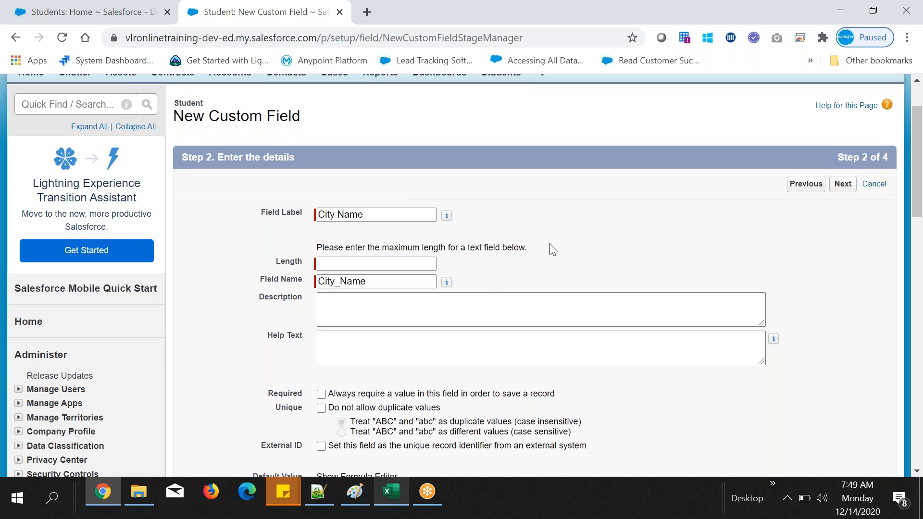
# Step: Set the City Name text field's maximum length to 5
pyautogui.click(431, 263)
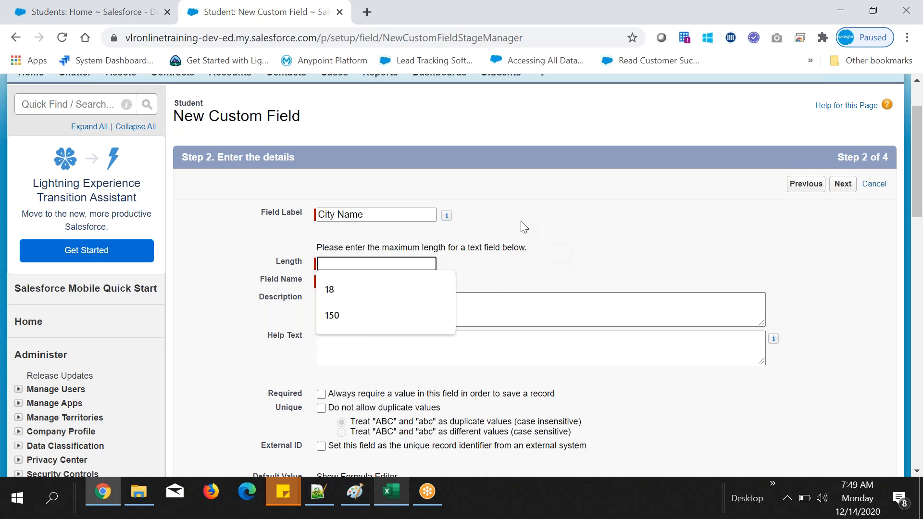
pyautogui.scroll(-1, 520, 221)
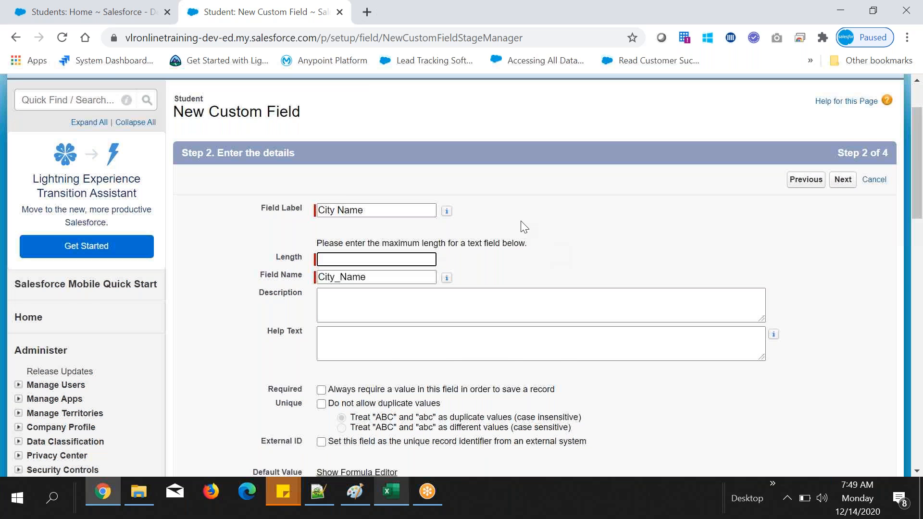
pyautogui.scroll(-2, 520, 221)
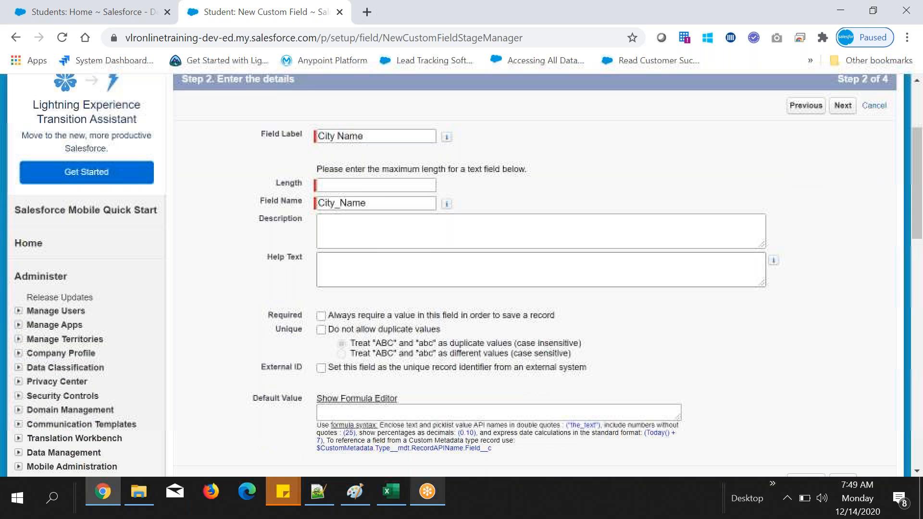
pyautogui.click(368, 190)
pyautogui.write('5')
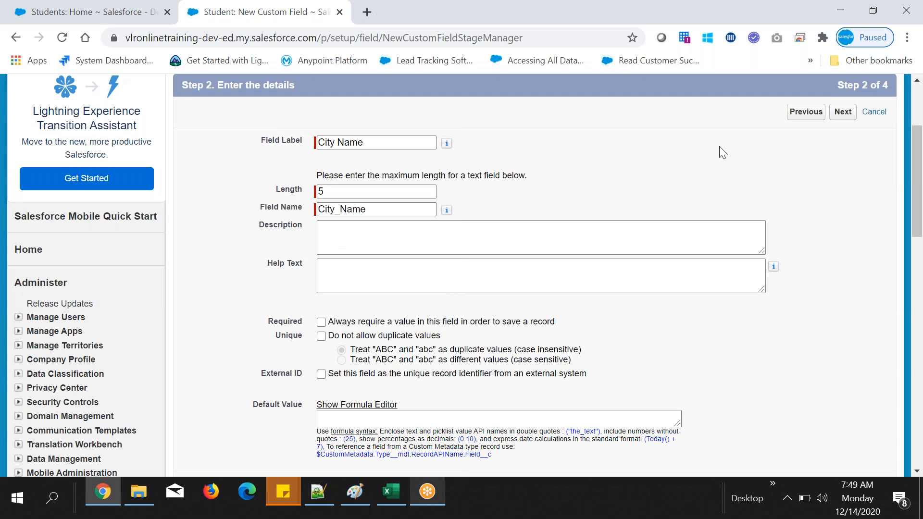
# Step: Finish the new field with the default field-level security and save it with the Student Layout included
pyautogui.click(842, 112)
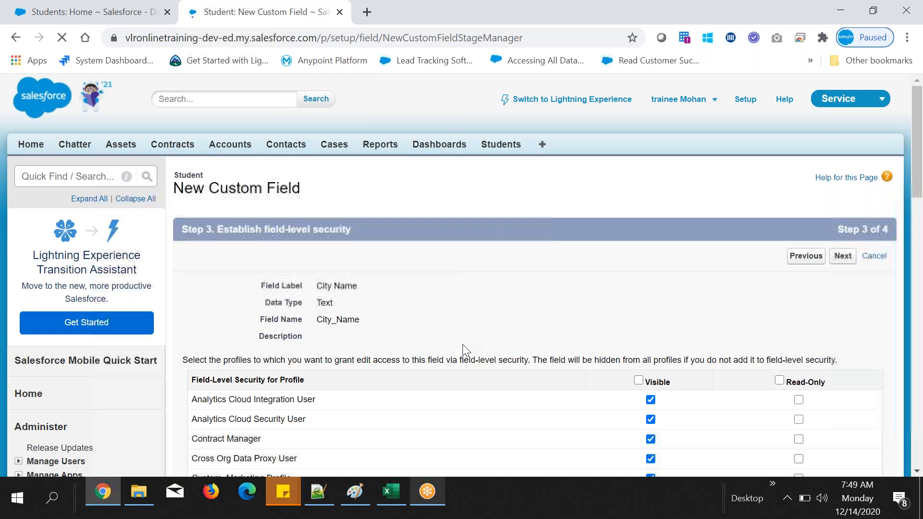
pyautogui.scroll(-3, 462, 344)
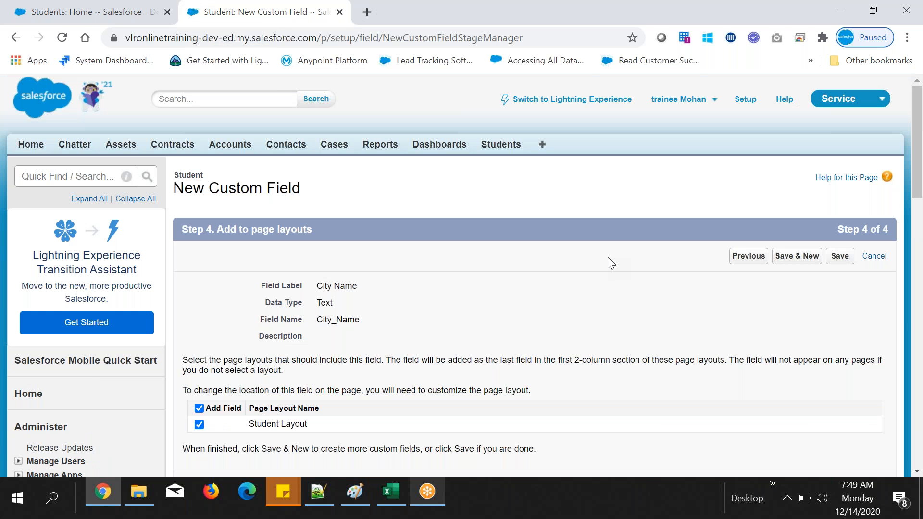
pyautogui.click(839, 256)
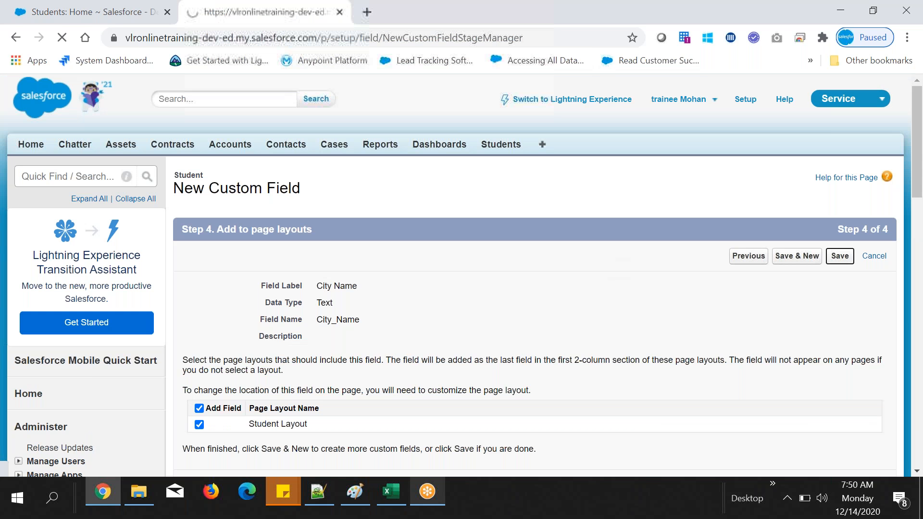
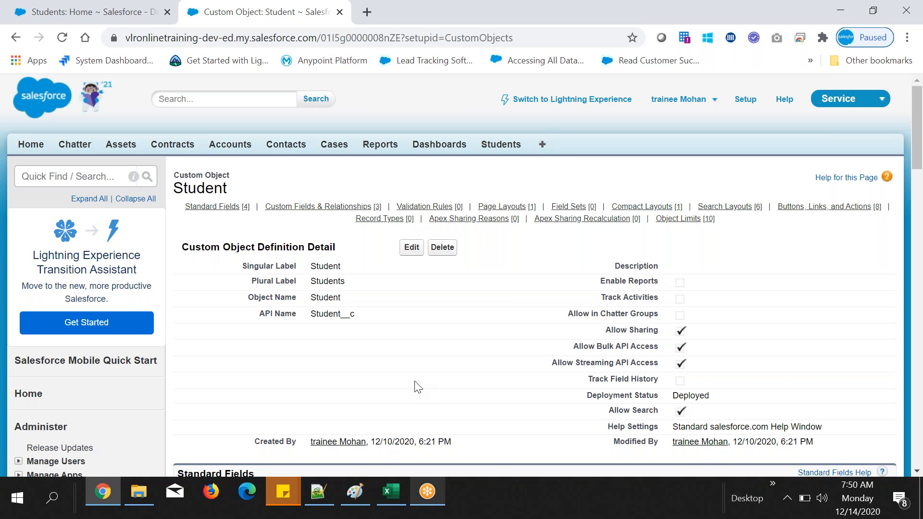
# Step: Examine the City Name field's API name and text length in the Student object's custom fields list
pyautogui.scroll(-1, 418, 388)
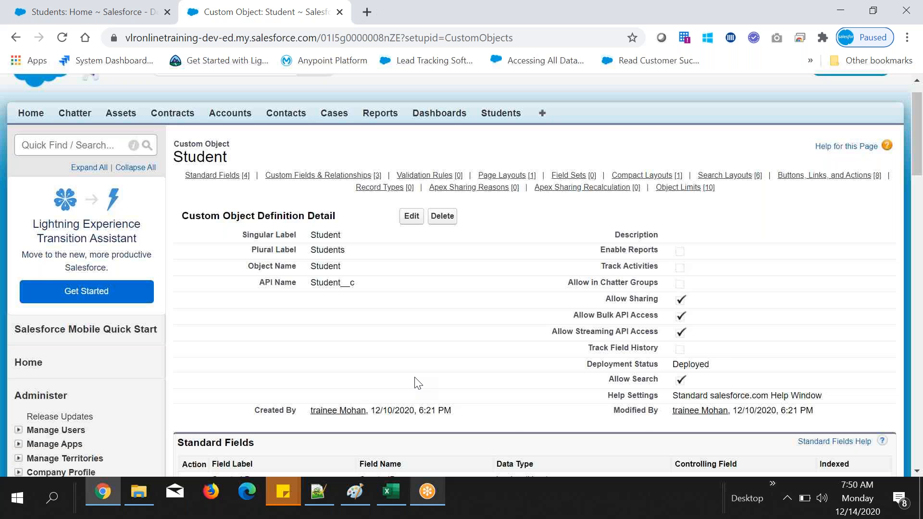
pyautogui.scroll(-2, 417, 383)
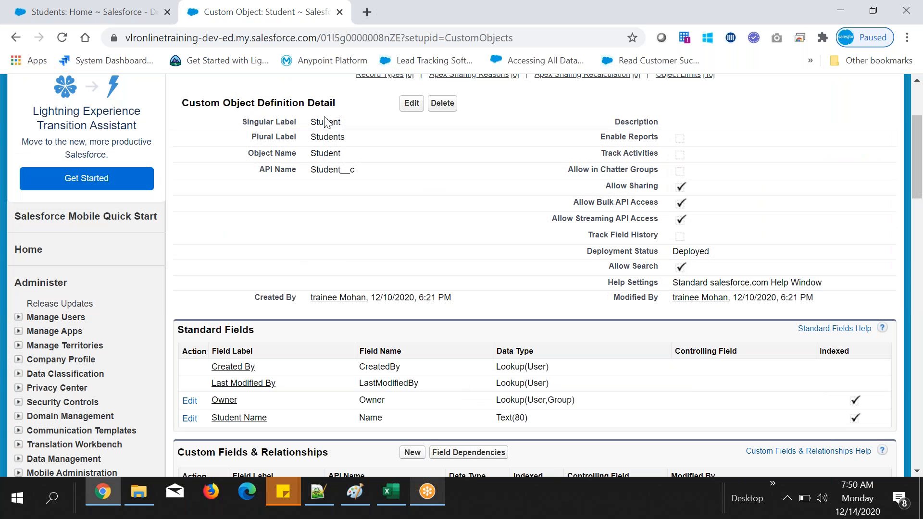
pyautogui.scroll(-6, 326, 122)
pyautogui.moveTo(329, 204); pyautogui.dragTo(385, 204)
pyautogui.moveTo(448, 203); pyautogui.dragTo(472, 204)
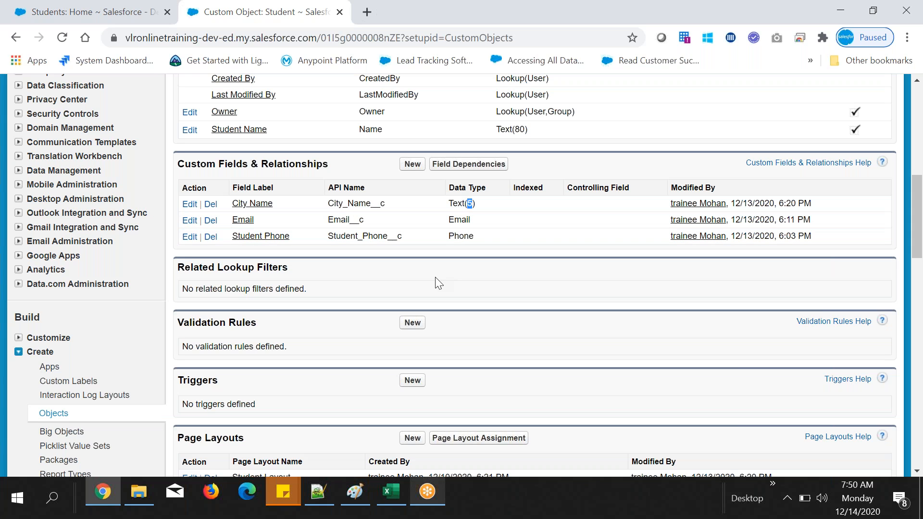
pyautogui.scroll(1, 435, 277)
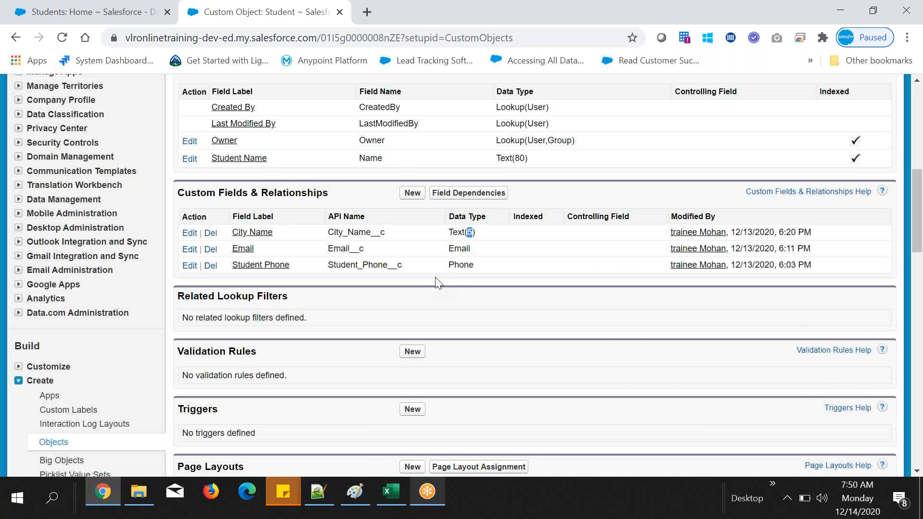
pyautogui.scroll(7, 438, 283)
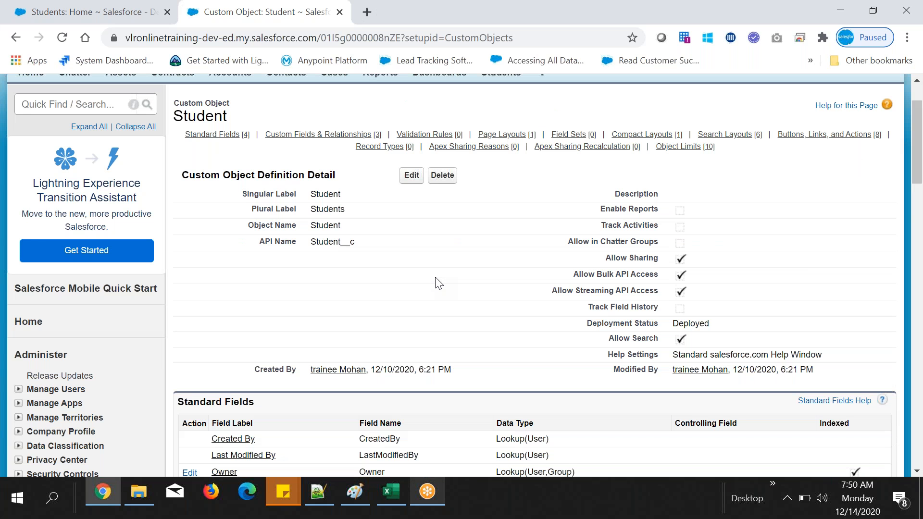
pyautogui.scroll(2, 438, 283)
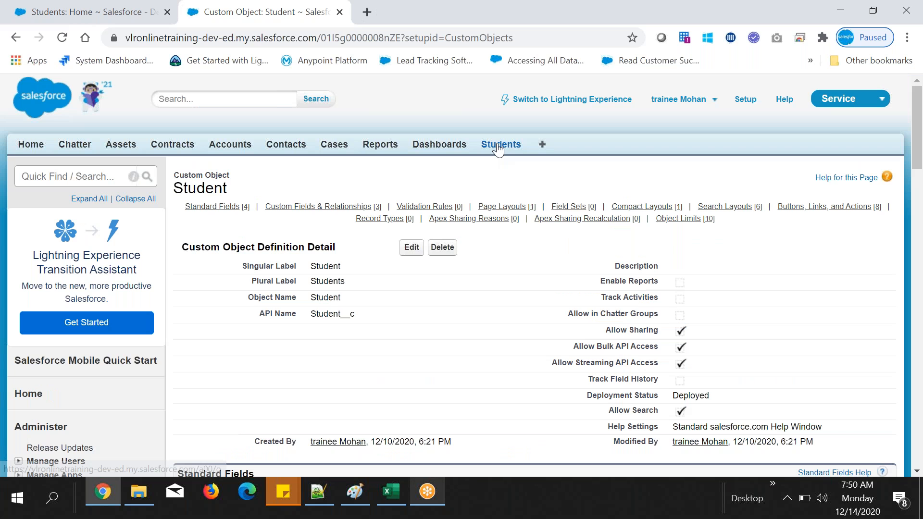
# Step: Open the Salesforce record of the student from Excel row 3, check its City Name field and start editing the record
pyautogui.click(499, 147)
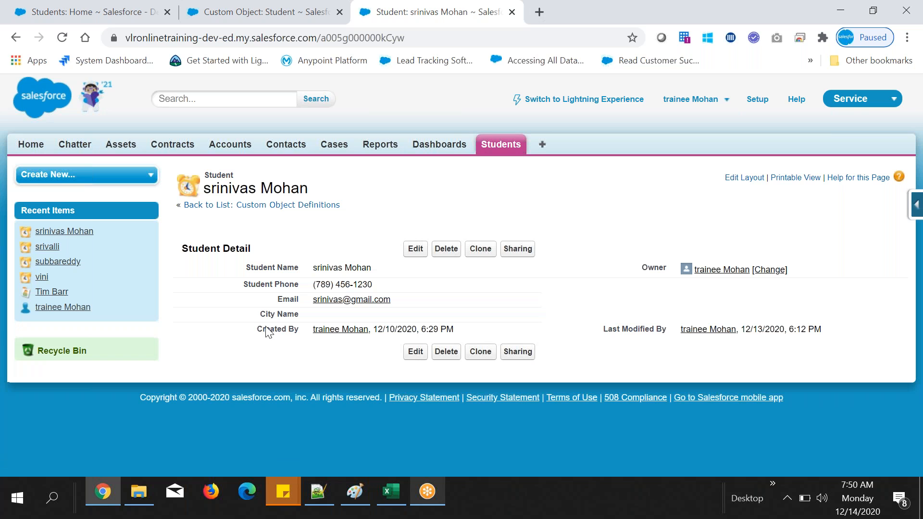
pyautogui.moveTo(260, 314); pyautogui.dragTo(298, 315)
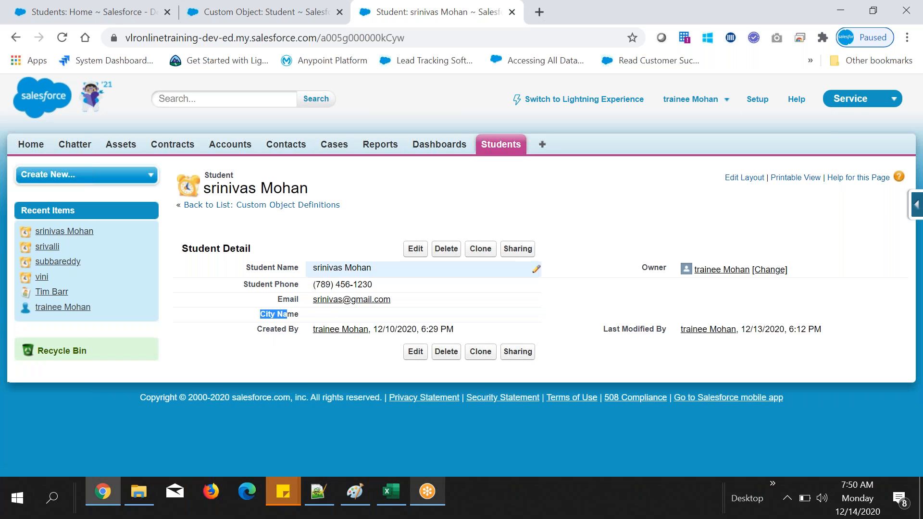
pyautogui.click(415, 249)
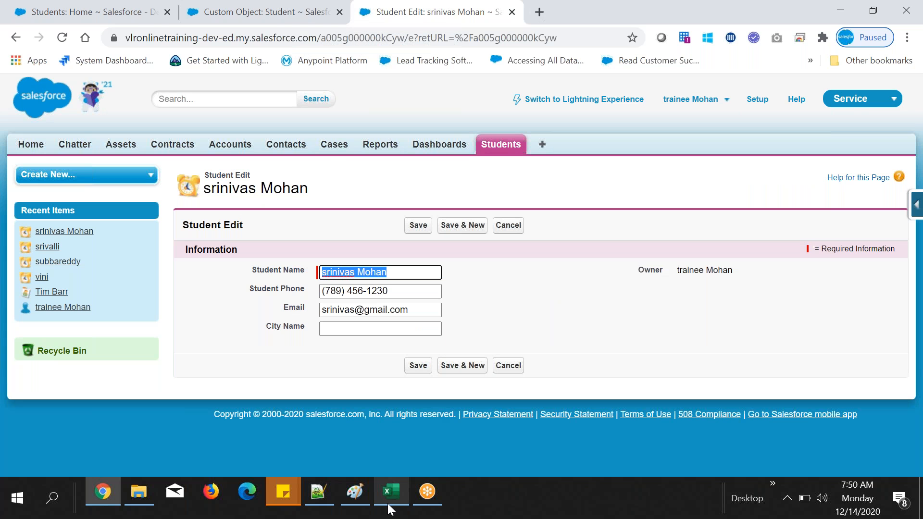
# Step: Check the city in Excel cell D3, return to Chrome and enter "banga" as the student record's City Name
pyautogui.click(387, 503)
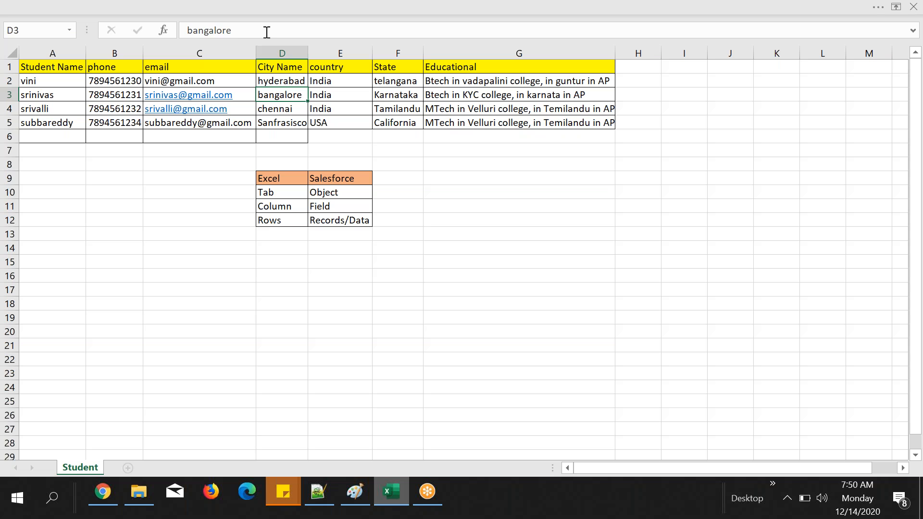
pyautogui.moveTo(267, 32); pyautogui.dragTo(128, 25)
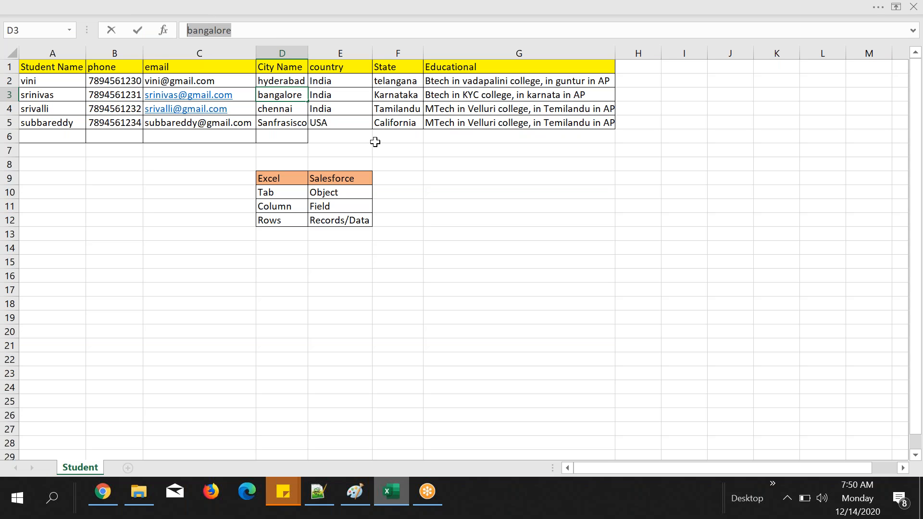
pyautogui.hotkey('alt', 'Tab')
pyautogui.click(364, 328)
pyautogui.write('banga')
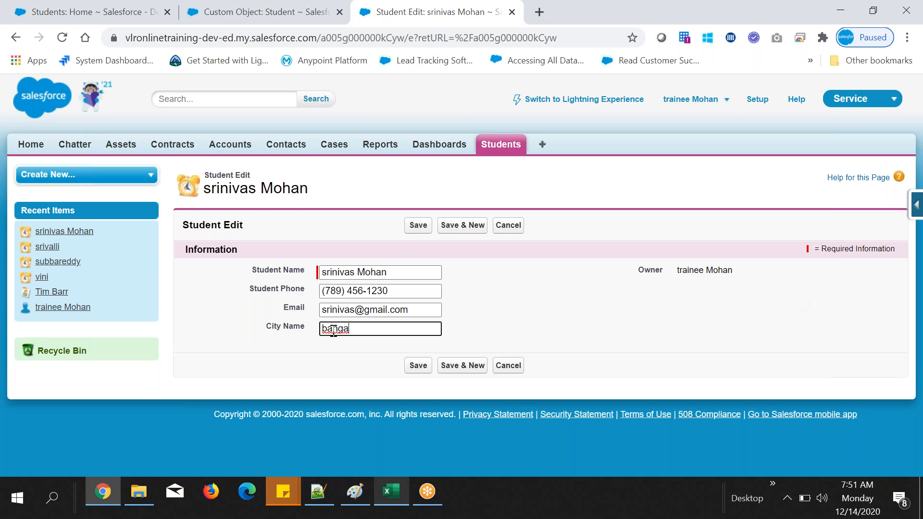
# Step: Switch to Notepad++, add blank lines below the Text data type note and write "Length: 5 charactors" under the lock symbol line
pyautogui.moveTo(332, 329); pyautogui.dragTo(320, 328)
pyautogui.click(327, 483)
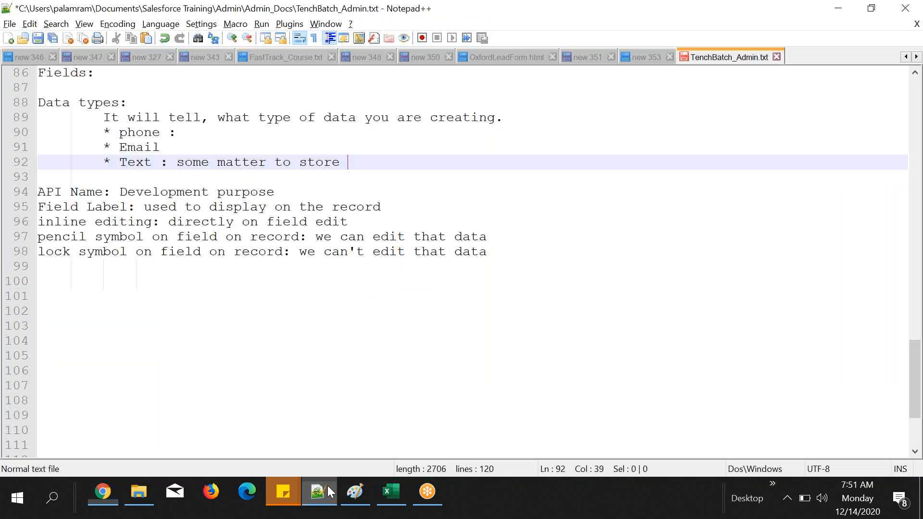
pyautogui.press('Return')
pyautogui.press('Return')
pyautogui.click(54, 287)
pyautogui.click(61, 298)
pyautogui.write('Leng')
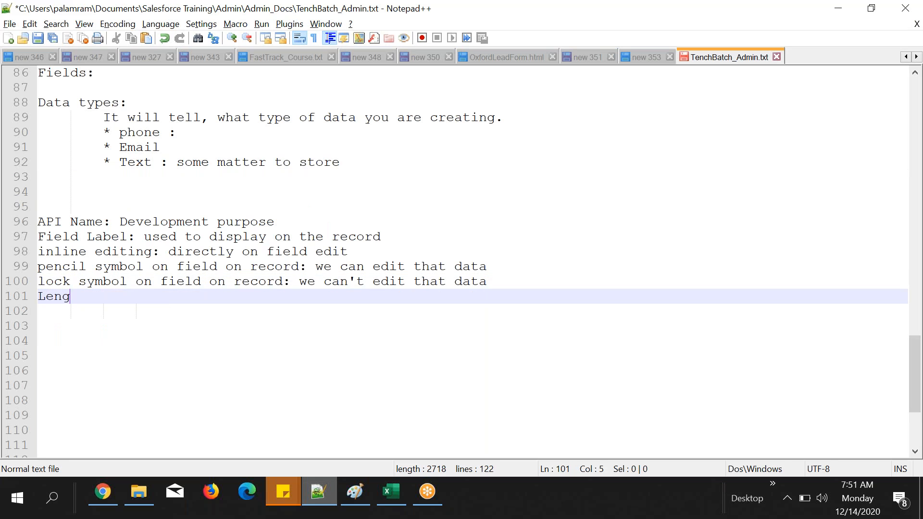
pyautogui.write('th: 5 char')
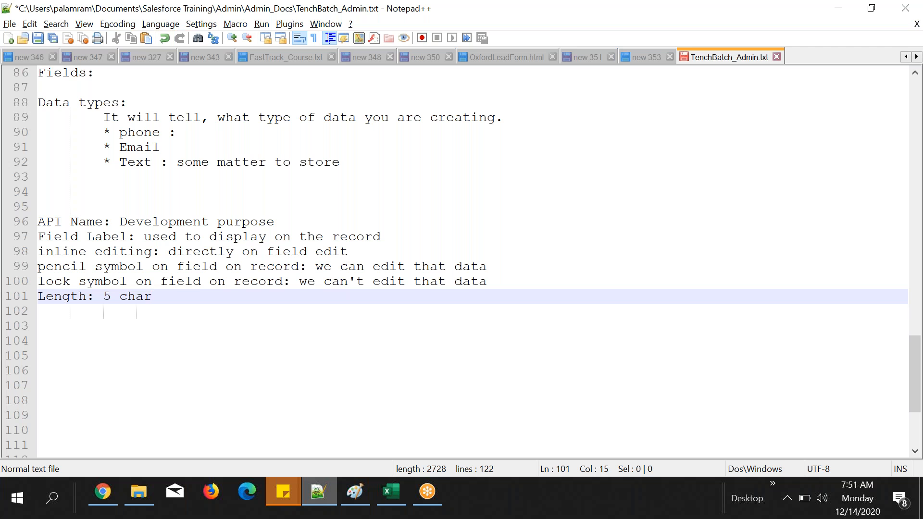
pyautogui.write('actors')
# Step: Return to Chrome and compare the City Name value on the record with the field's length in the Student object definition
pyautogui.click(102, 491)
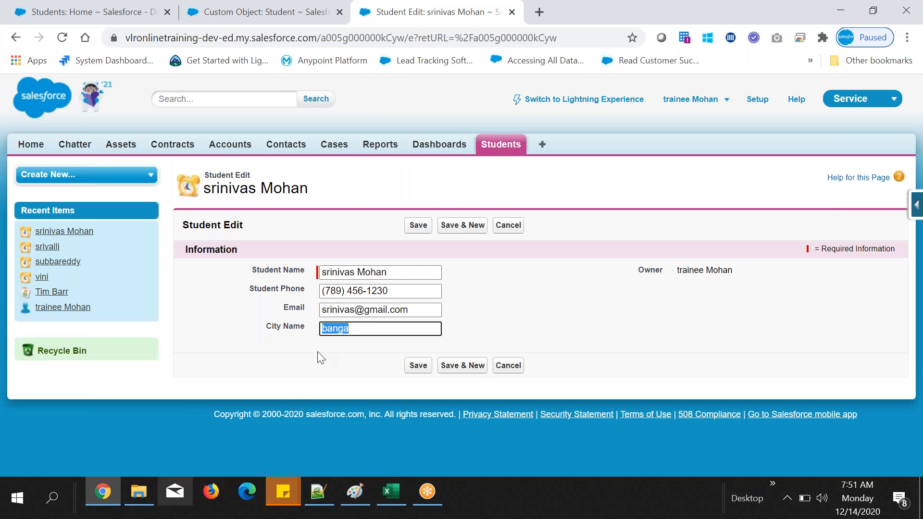
pyautogui.click(380, 329)
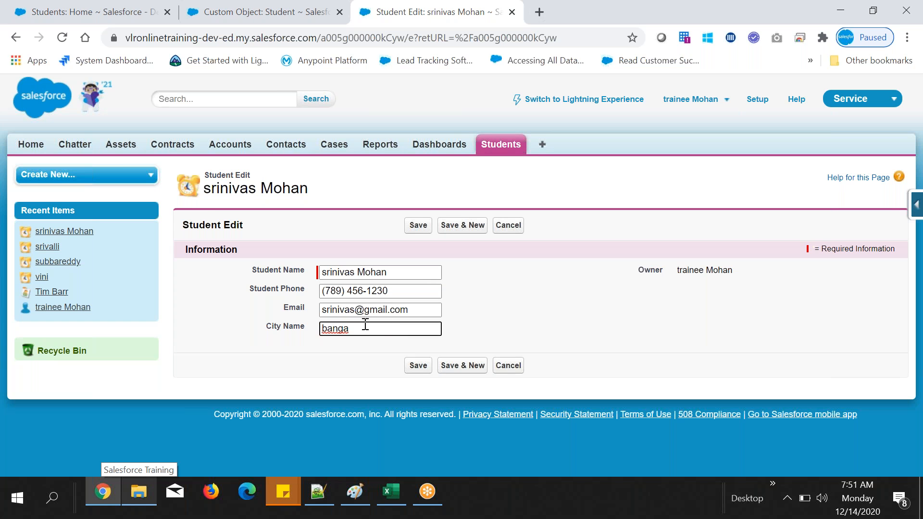
pyautogui.click(272, 6)
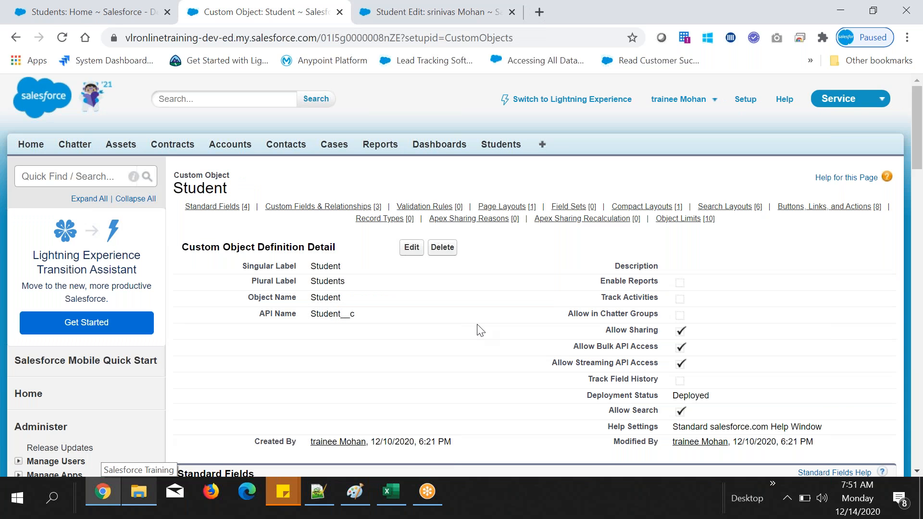
pyautogui.scroll(-1, 479, 330)
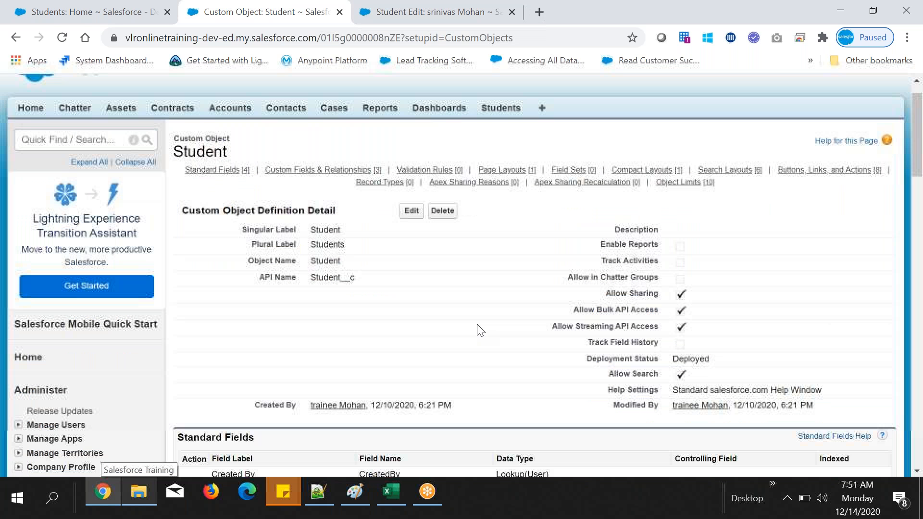
pyautogui.scroll(-7, 480, 330)
pyautogui.doubleClick(469, 276)
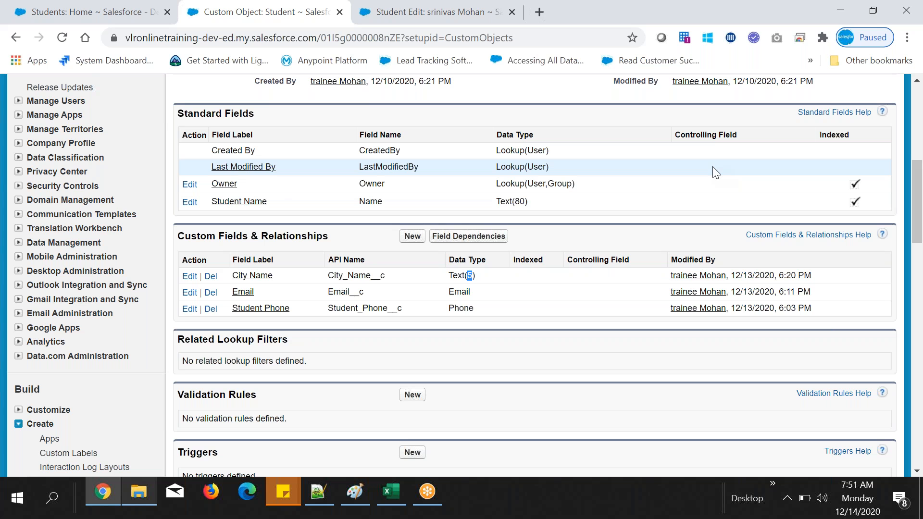
pyautogui.hotkey('ctrl', 'Tab')
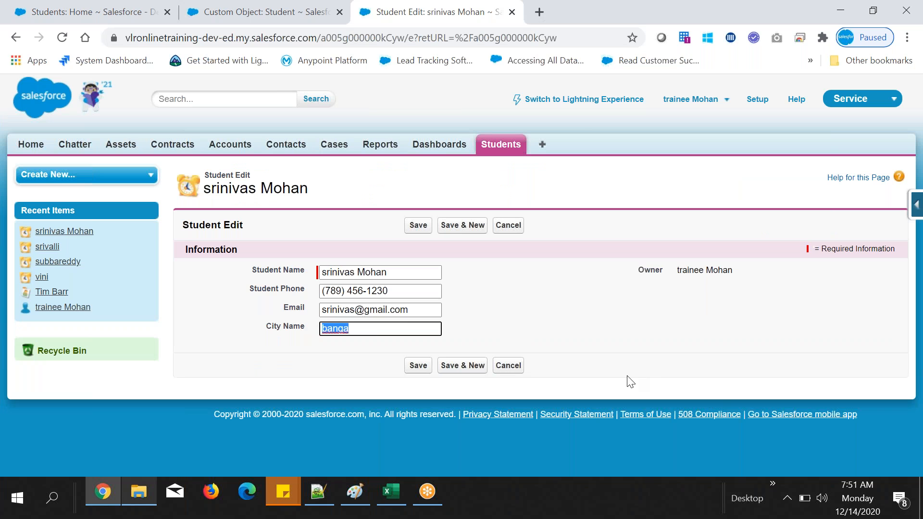
pyautogui.click(526, 254)
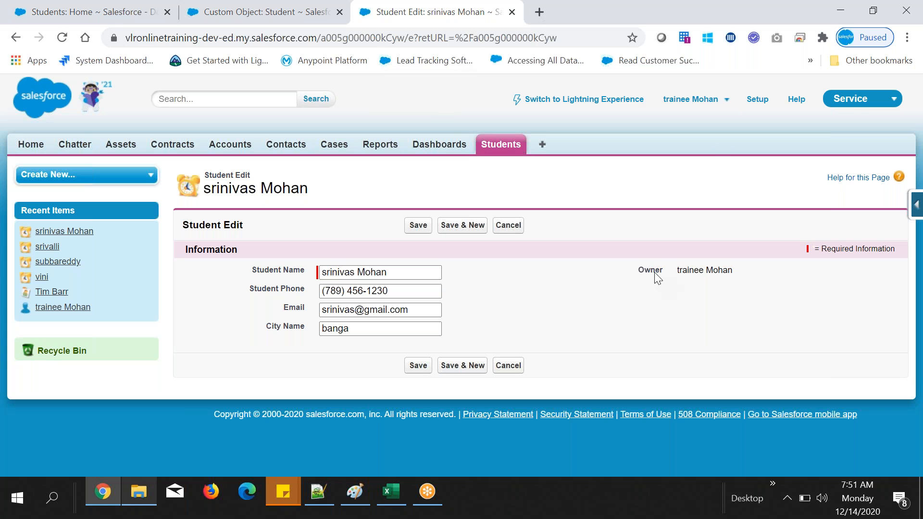
# Step: In Notepad++, extend the Text data type note with ". Max charactor length is 255"
pyautogui.click(317, 489)
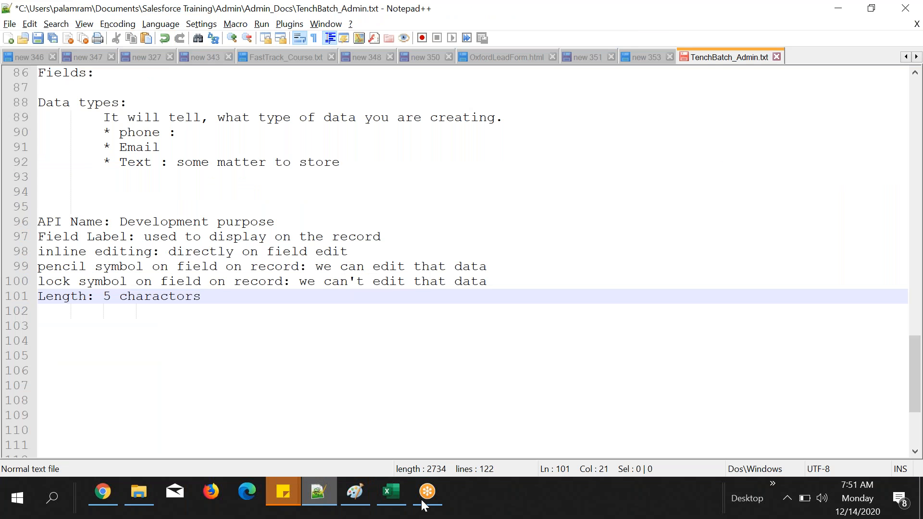
pyautogui.click(335, 162)
pyautogui.press('End')
pyautogui.write('. Max ')
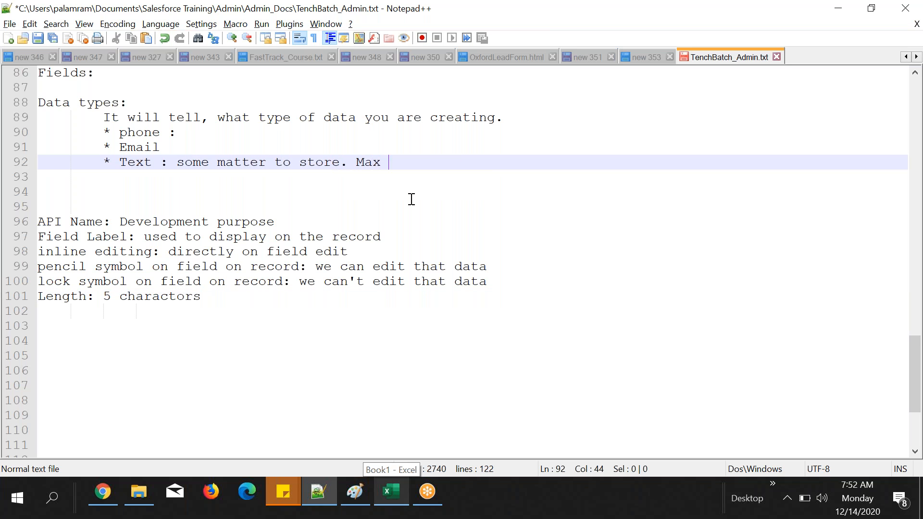
pyautogui.write('cha')
pyautogui.press('Return')
pyautogui.press('BackSpace')
pyautogui.write('length is 255')
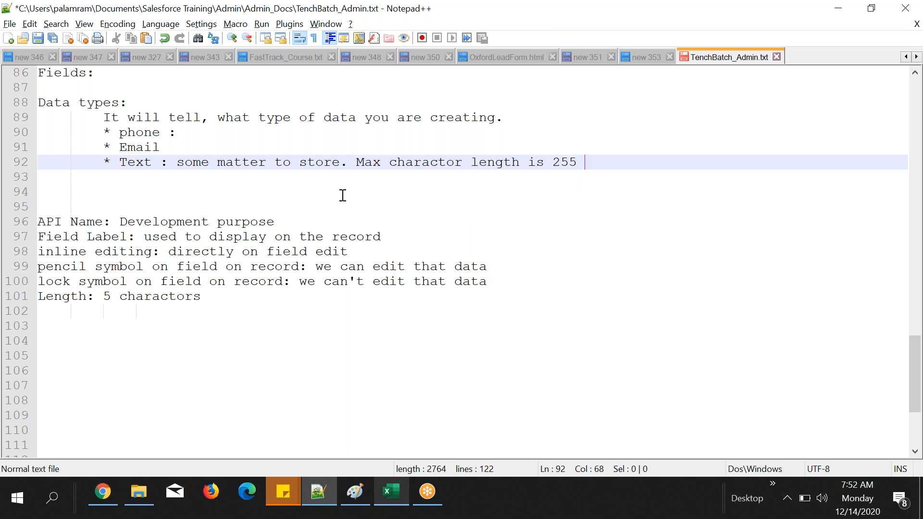
# Step: Return to Chrome and open the Student object's City Name custom field definition for editing
pyautogui.click(103, 493)
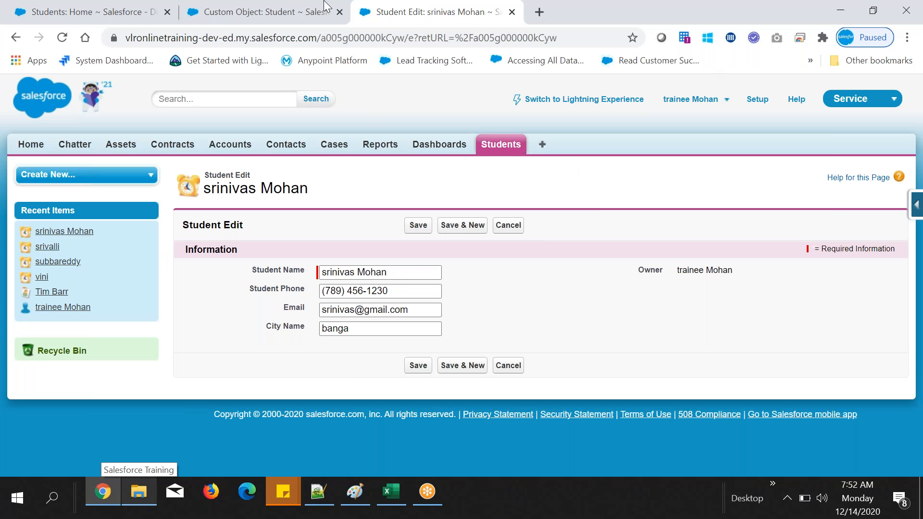
pyautogui.click(285, 4)
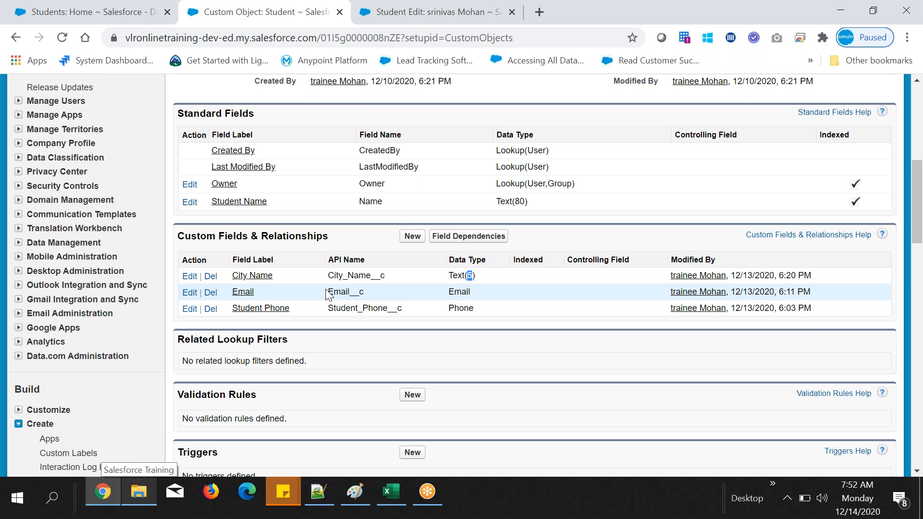
pyautogui.moveTo(370, 275); pyautogui.dragTo(223, 282)
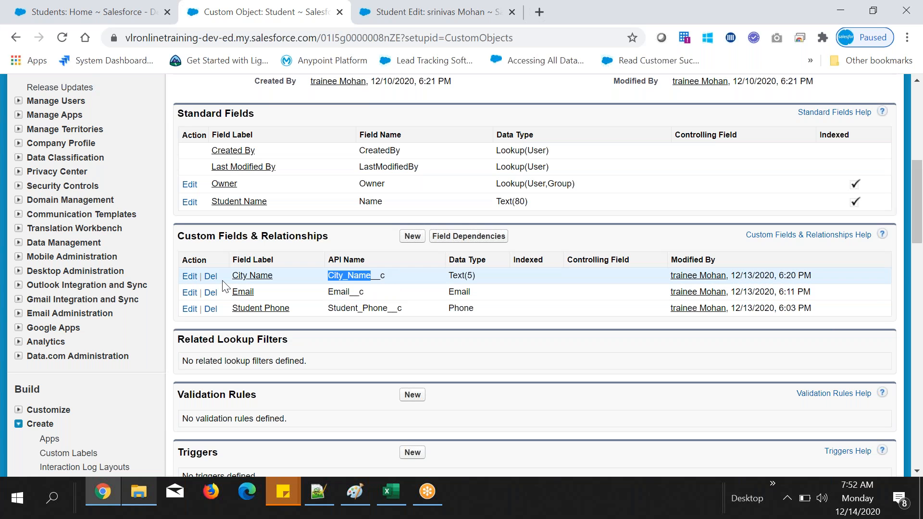
pyautogui.click(245, 276)
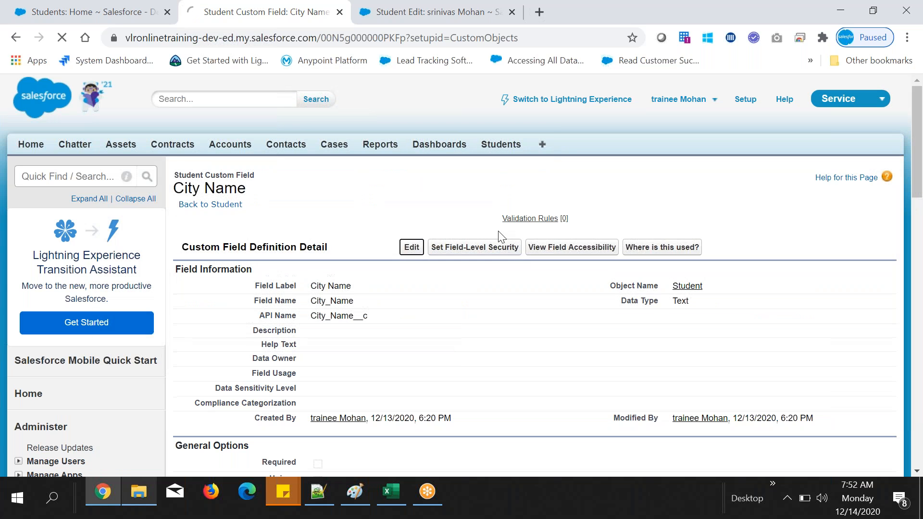
pyautogui.click(411, 247)
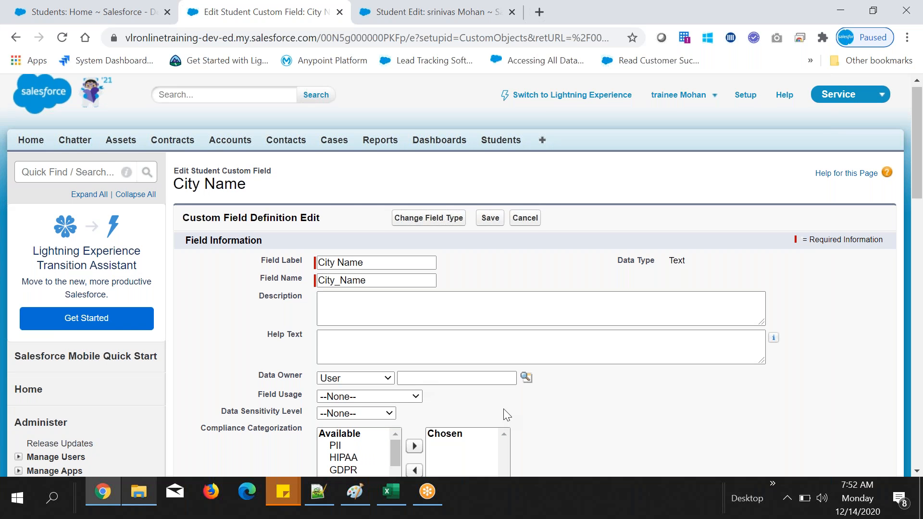
# Step: Set the City Name field's length to 255 and save the field definition
pyautogui.scroll(-6, 507, 414)
pyautogui.doubleClick(327, 340)
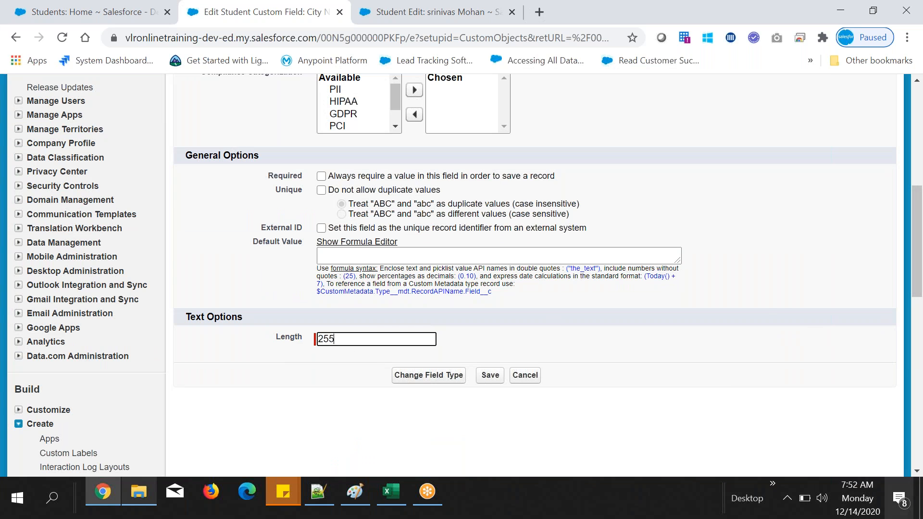
pyautogui.click(456, 341)
pyautogui.click(488, 376)
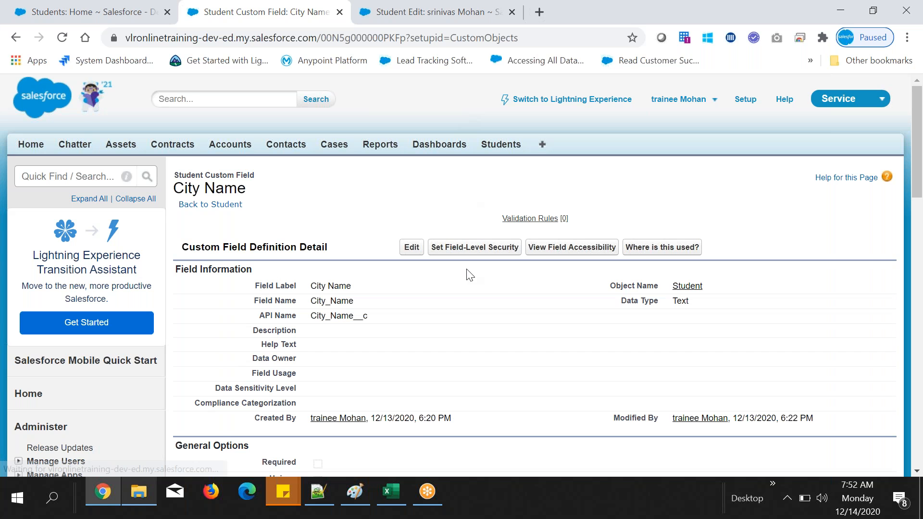
# Step: Review the saved City Name field definition, focusing on its field label
pyautogui.scroll(-1, 470, 275)
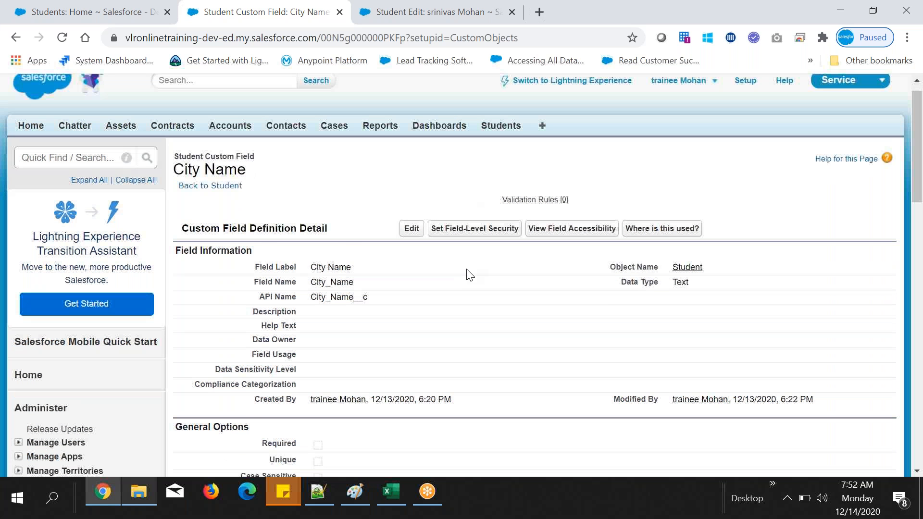
pyautogui.scroll(-1, 470, 275)
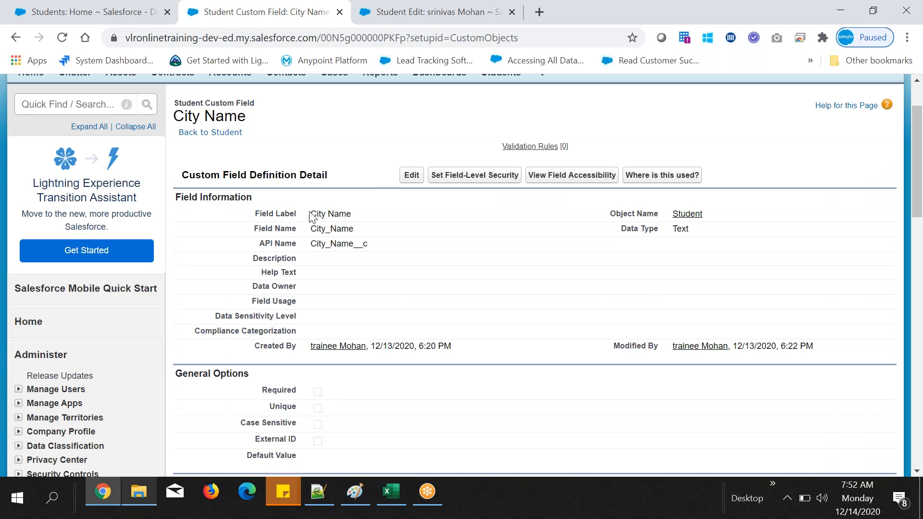
pyautogui.moveTo(256, 214); pyautogui.dragTo(351, 215)
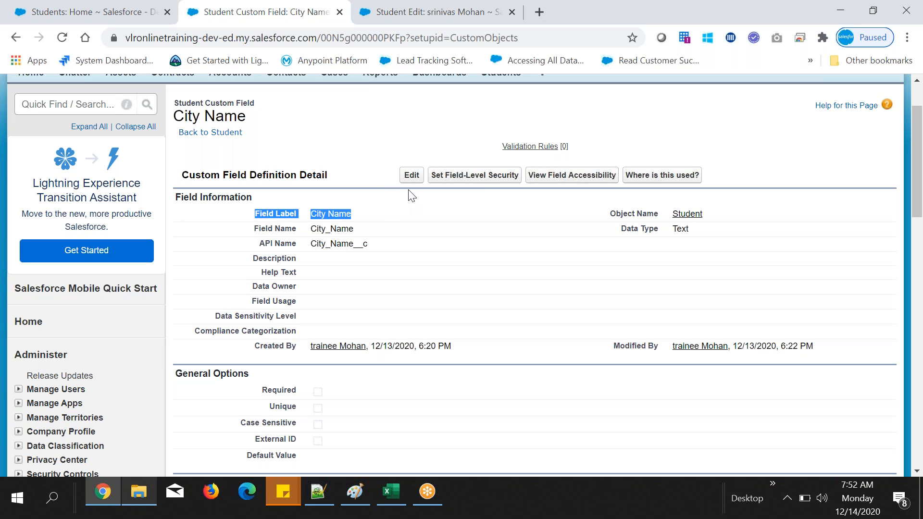
pyautogui.click(350, 213)
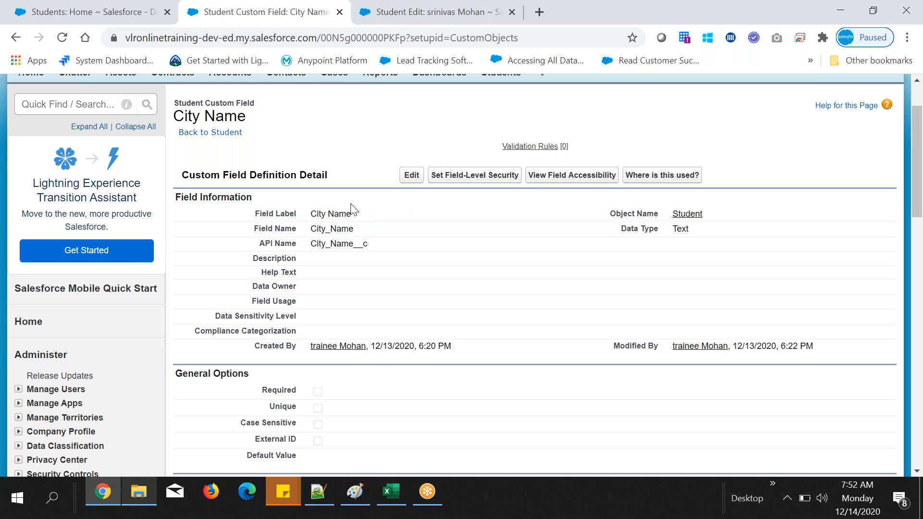
pyautogui.moveTo(309, 215); pyautogui.dragTo(354, 214)
pyautogui.click(346, 199)
# Step: Reload the open Student edit page and enter "Bangalore" in the City Name field
pyautogui.click(385, 9)
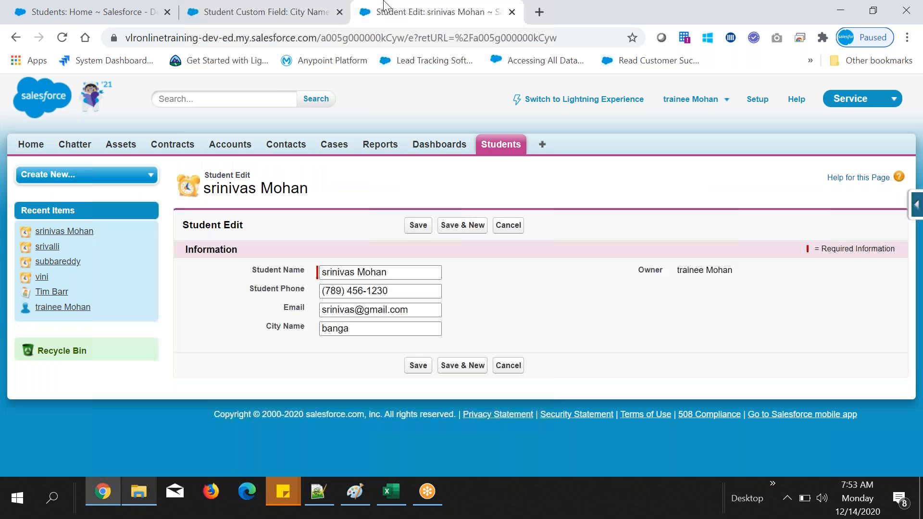
pyautogui.click(62, 42)
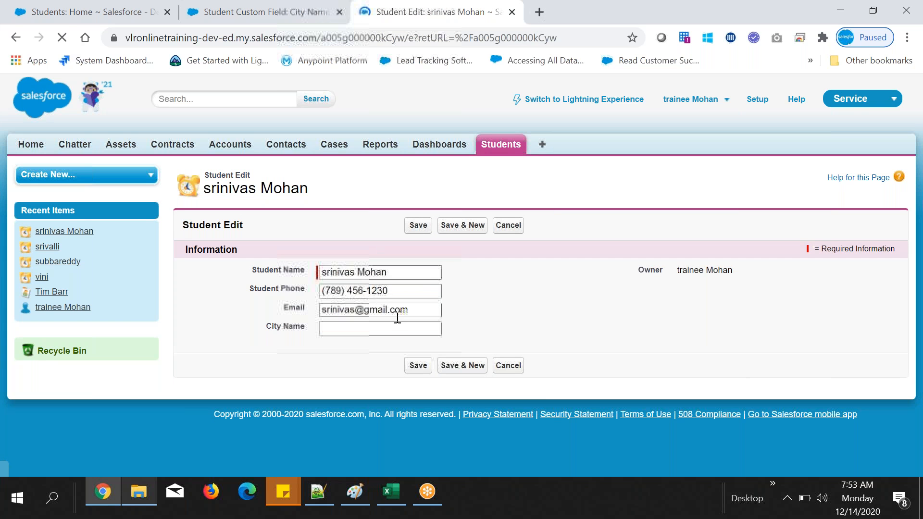
pyautogui.click(398, 503)
pyautogui.click(395, 504)
pyautogui.click(372, 331)
pyautogui.write('Banga')
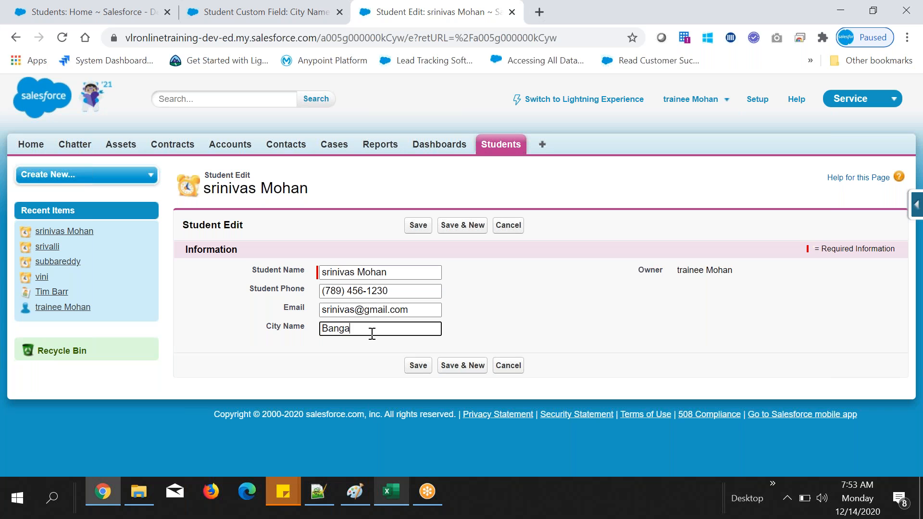
pyautogui.write('lore')
pyautogui.moveTo(349, 328); pyautogui.dragTo(368, 329)
pyautogui.click(483, 326)
# Step: Test the City Name length limit by extending the entry with long runs of filler letters and the digit 5
pyautogui.click(380, 330)
pyautogui.click(380, 330)
pyautogui.write('ertdffffffffffffff')
pyautogui.write('rr')
pyautogui.write('rrrrrrrrrrrrrrrrrrrrrr')
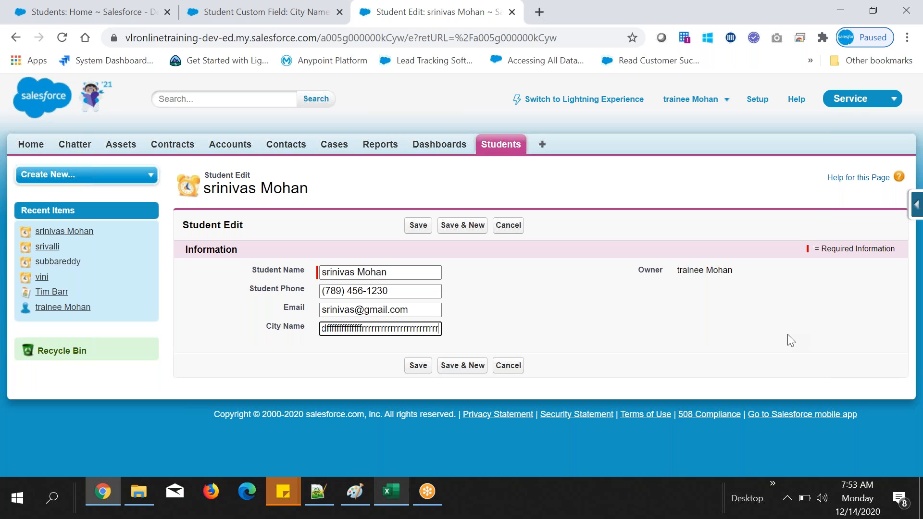
pyautogui.write('rrrrrr')
pyautogui.write('rrrrrrrrr555555555555555555555555')
pyautogui.write('5555555555555555')
pyautogui.write('55555555')
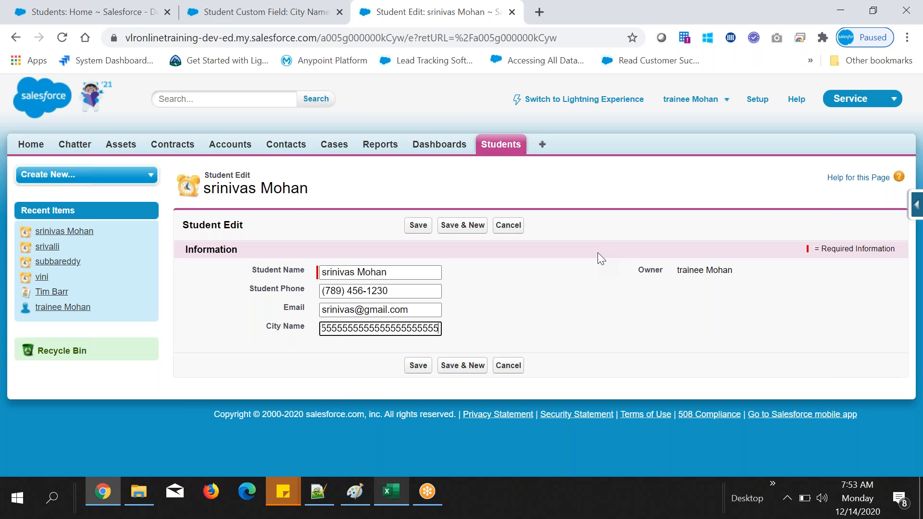
# Step: Copy the full City Name entry and paste it on an empty line below the notes in Notepad++
pyautogui.hotkey('ctrl', 'a')
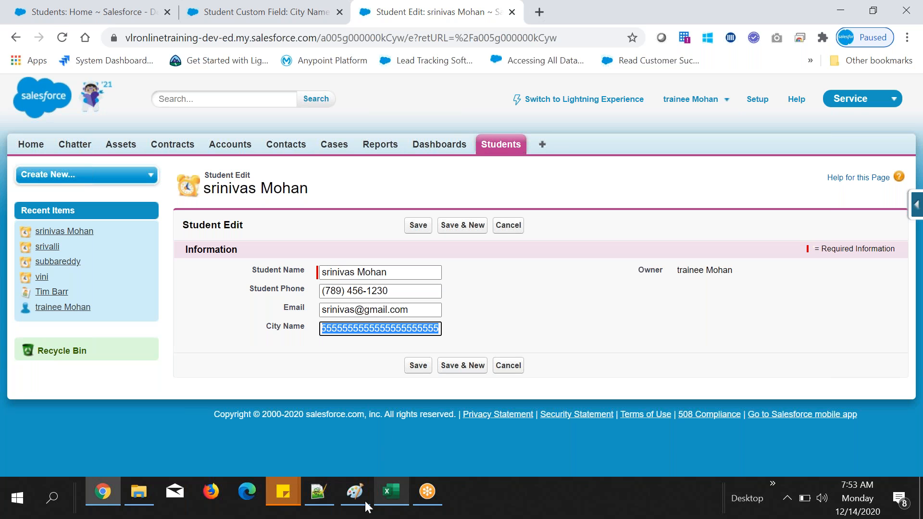
pyautogui.click(321, 489)
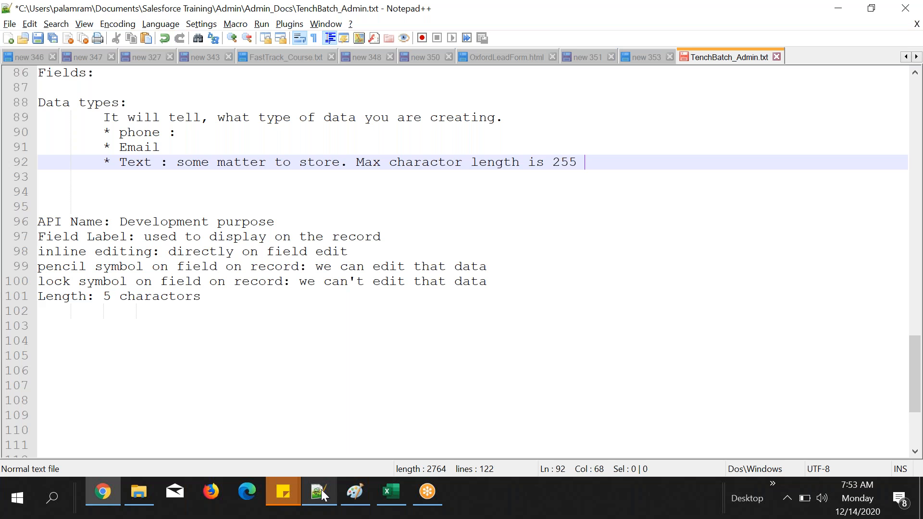
pyautogui.click(387, 356)
pyautogui.hotkey('ctrl', 'v')
pyautogui.doubleClick(386, 387)
pyautogui.click(168, 356)
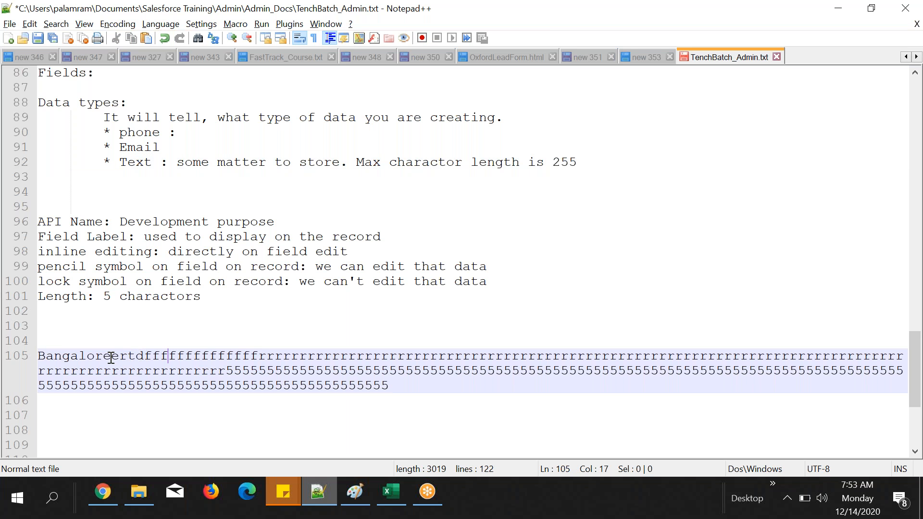
# Step: Copy only "Bangalore" from the pasted text, replace the City Name entry in Chrome with it, and save the student record
pyautogui.moveTo(111, 356); pyautogui.dragTo(30, 355)
pyautogui.hotkey('ctrl', 'c')
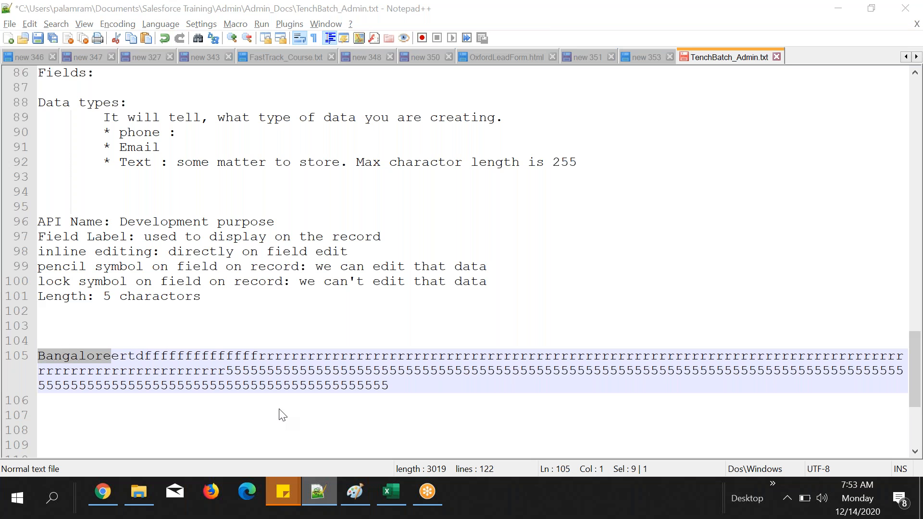
pyautogui.hotkey('alt', 'Tab')
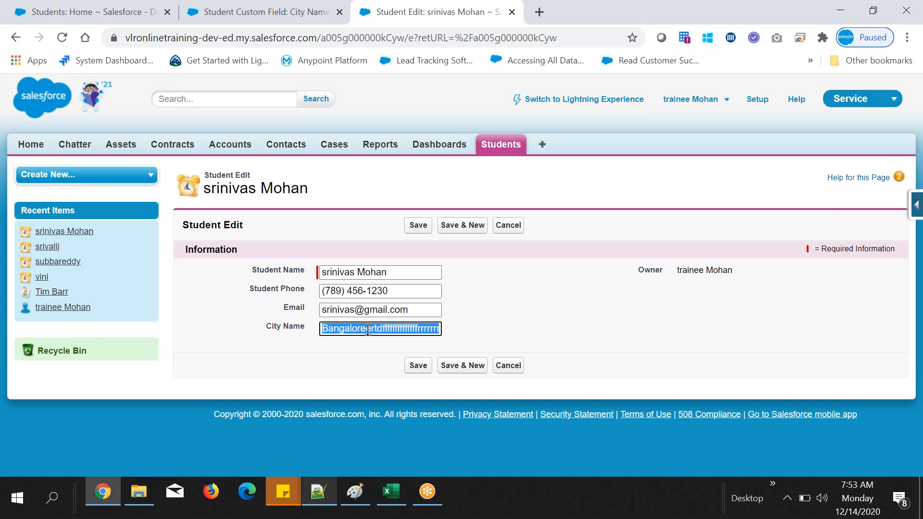
pyautogui.hotkey('ctrl', 'v')
pyautogui.click(418, 365)
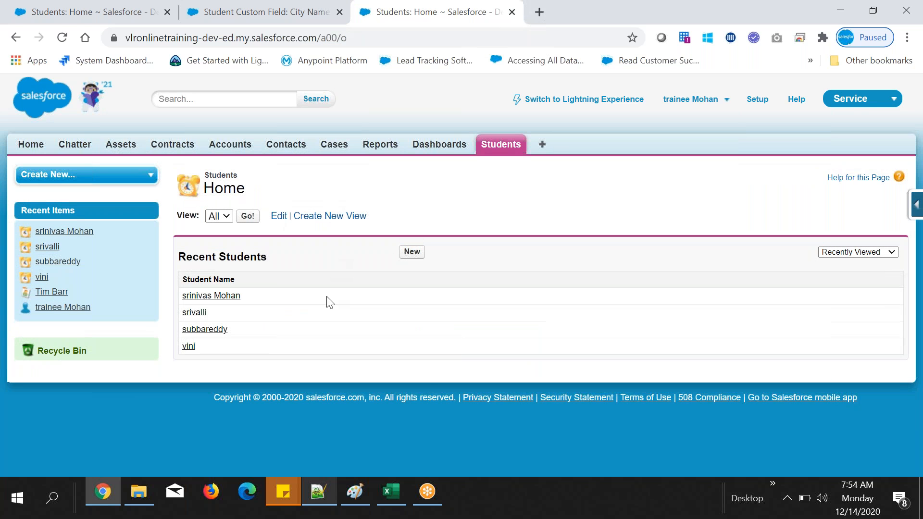
# Step: Open the second recent student's record and copy that student's city, chennai, from cell D4 of the Excel sheet
pyautogui.click(195, 313)
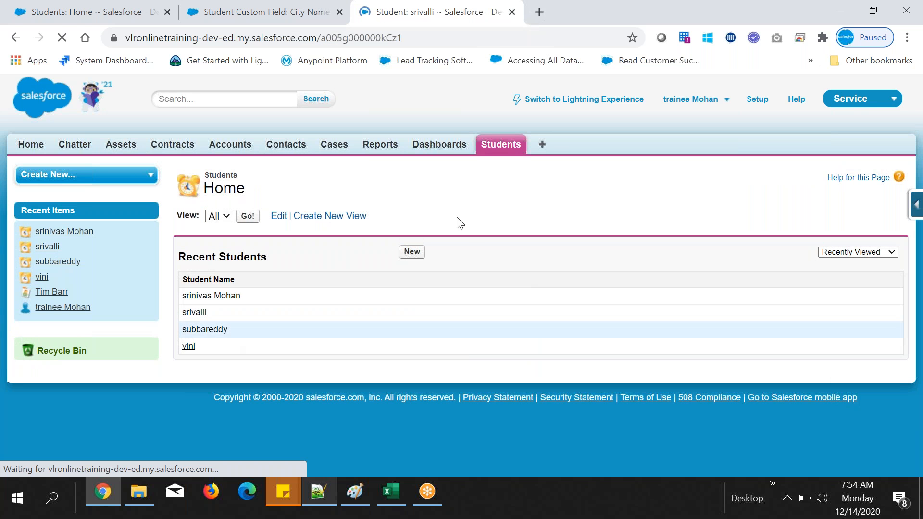
pyautogui.moveTo(259, 314); pyautogui.dragTo(305, 315)
pyautogui.click(395, 486)
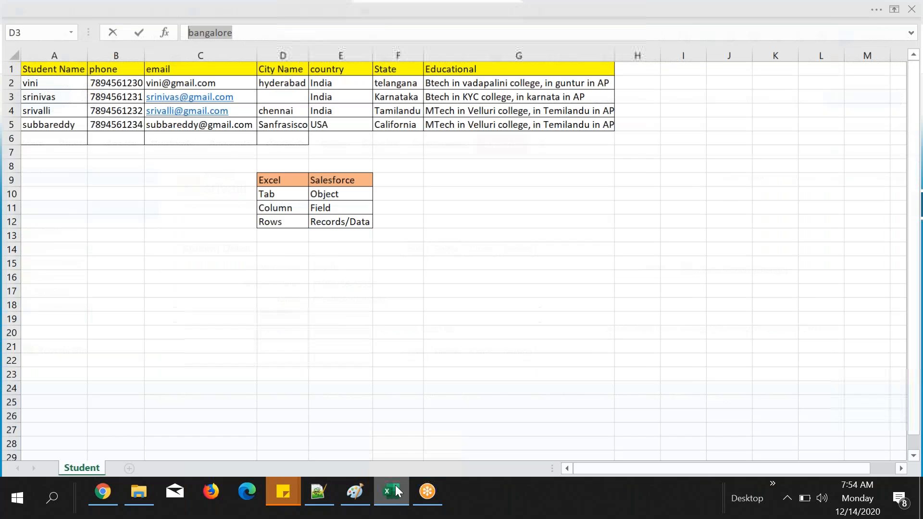
pyautogui.click(288, 110)
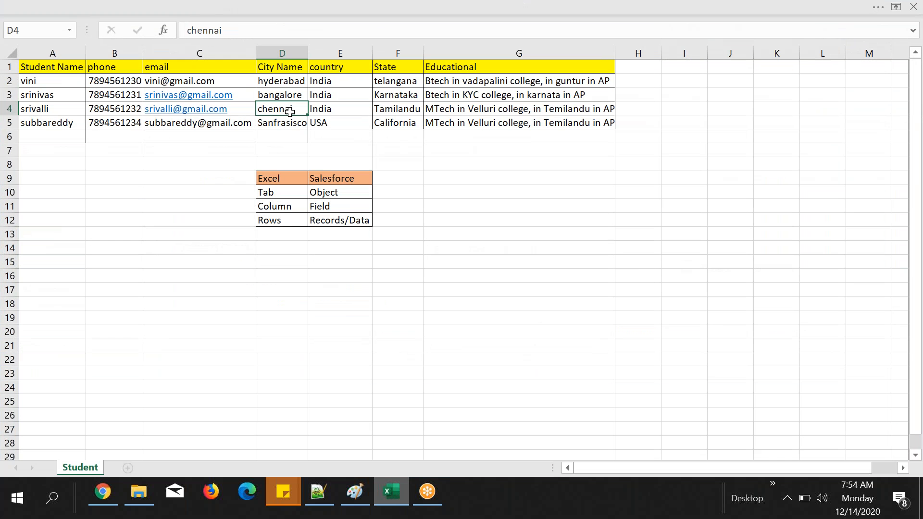
pyautogui.doubleClick(204, 30)
pyautogui.hotkey('ctrl', 'c')
# Step: Back in Chrome, set the student's City Name to chennai by inline editing and save the record
pyautogui.hotkey('alt', 'Tab')
pyautogui.doubleClick(397, 317)
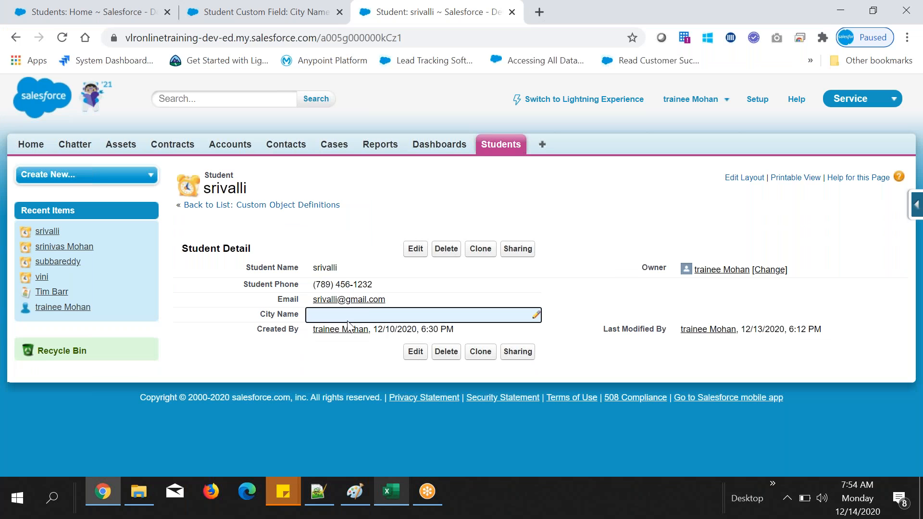
pyautogui.hotkey('ctrl', 'v')
pyautogui.click(418, 250)
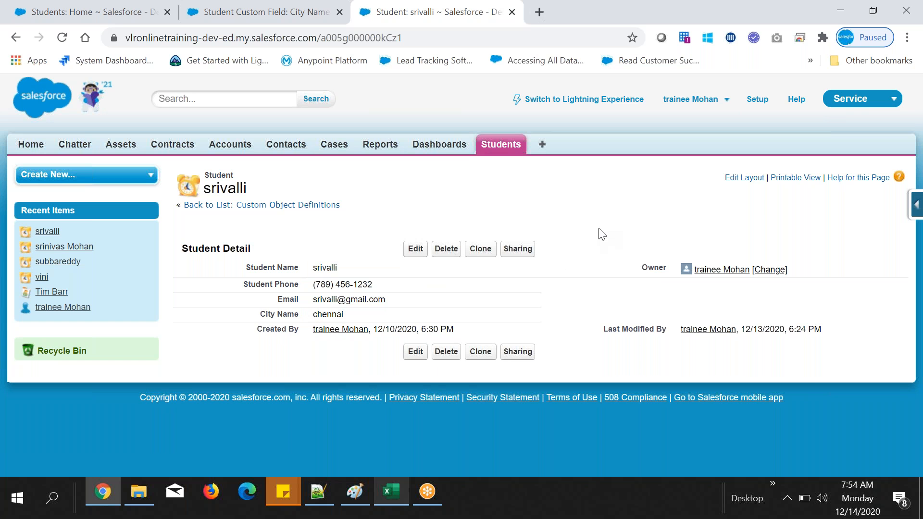
# Step: Review the City Name column and its city values in the Excel student sheet
pyautogui.click(395, 489)
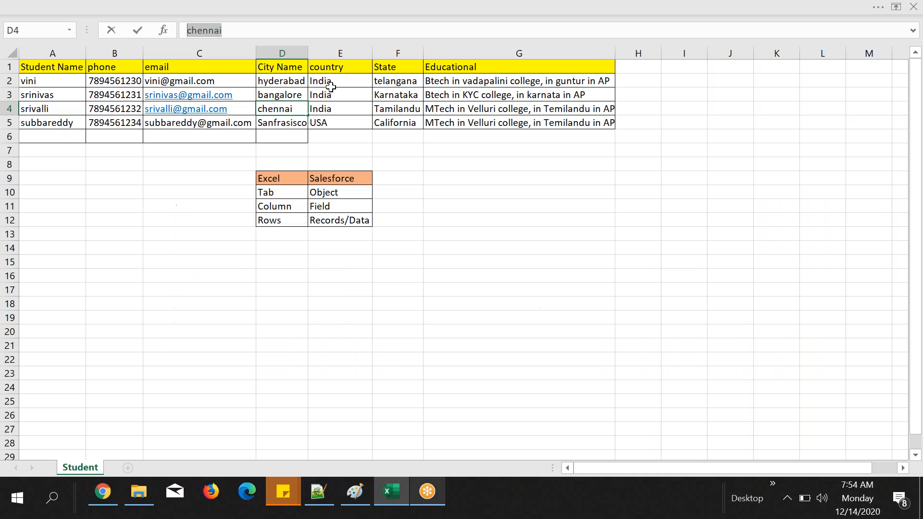
pyautogui.click(272, 66)
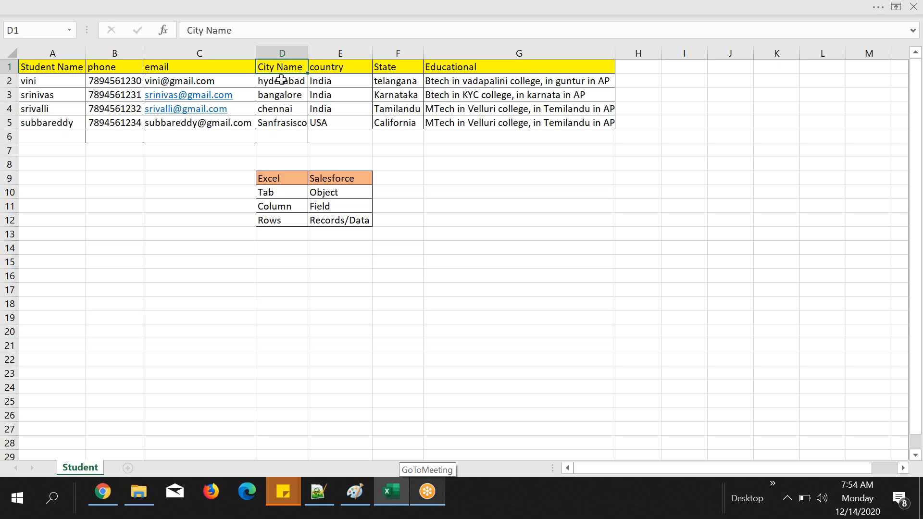
pyautogui.moveTo(281, 79); pyautogui.dragTo(282, 122)
pyautogui.click(282, 81)
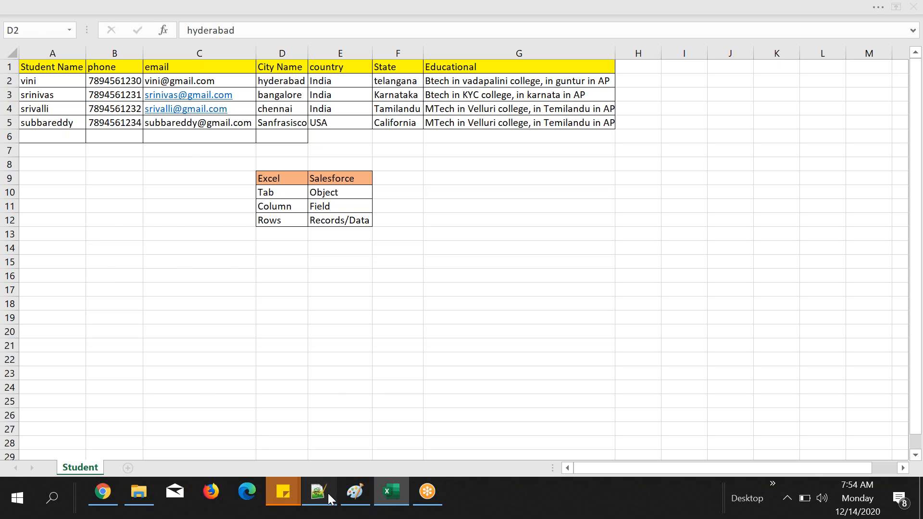
# Step: In Notepad++, delete the pasted Bangalore sample text from line 105 and revisit the Text data type note
pyautogui.click(327, 493)
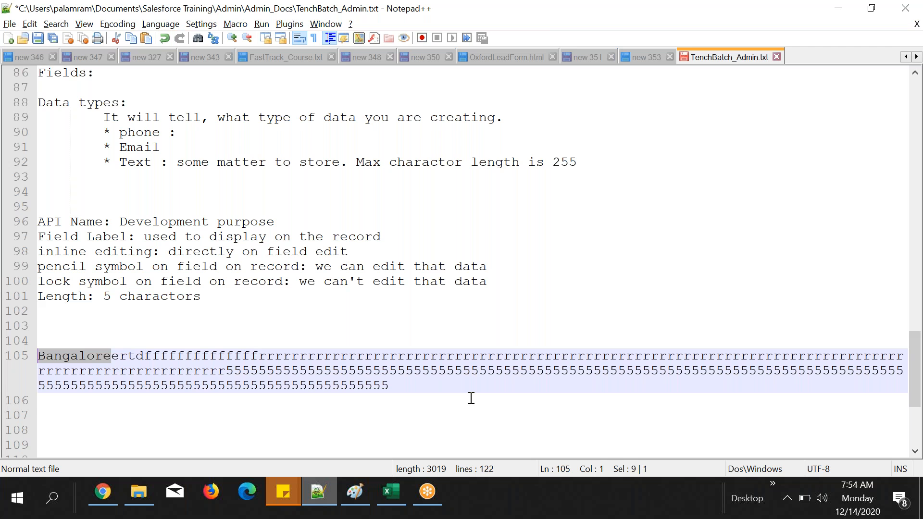
pyautogui.click(11, 358)
pyautogui.press('Delete')
pyautogui.moveTo(132, 157); pyautogui.dragTo(177, 162)
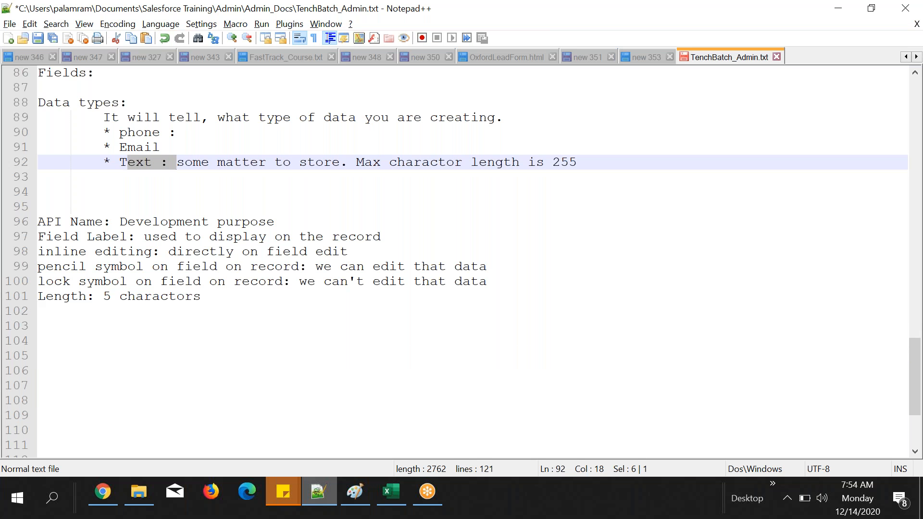
# Step: Return to Chrome and open the Burlington Textiles Corp of America account for editing in a new tab
pyautogui.click(319, 491)
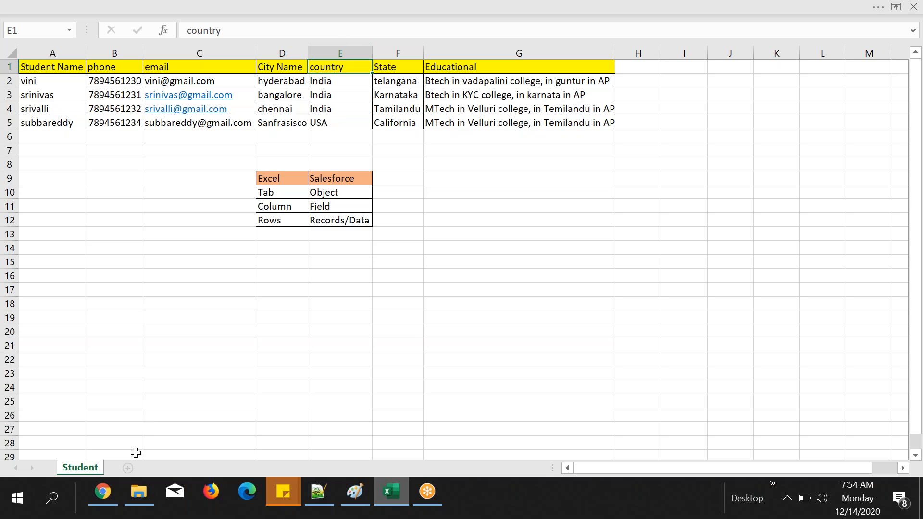
pyautogui.click(105, 495)
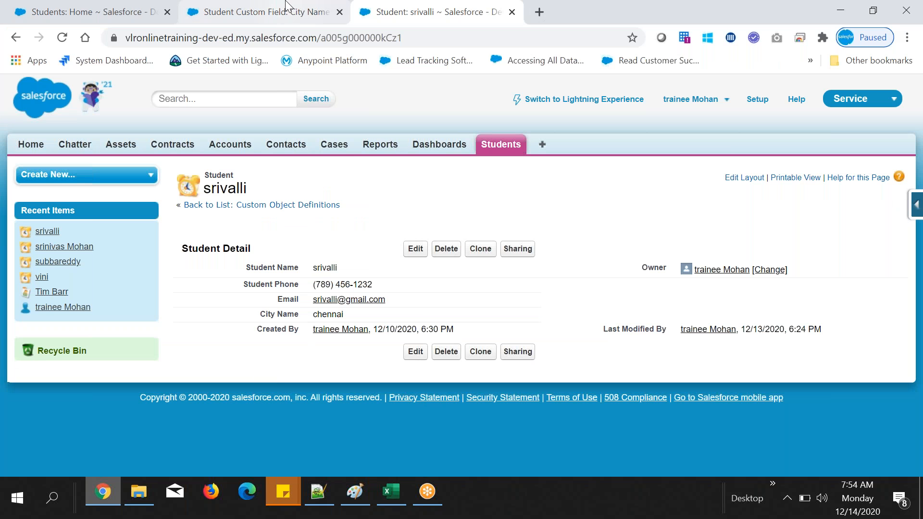
pyautogui.middleClick(245, 149)
pyautogui.click(553, 12)
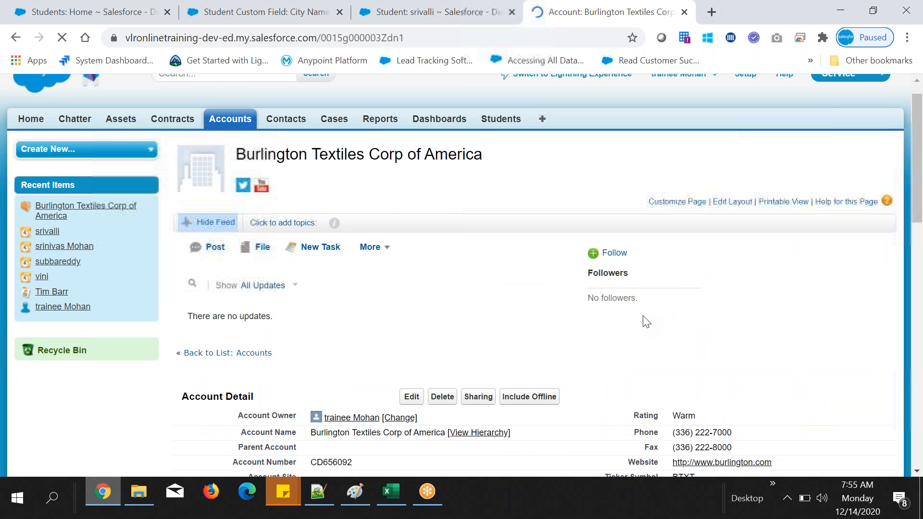
pyautogui.scroll(-4, 412, 220)
pyautogui.click(411, 216)
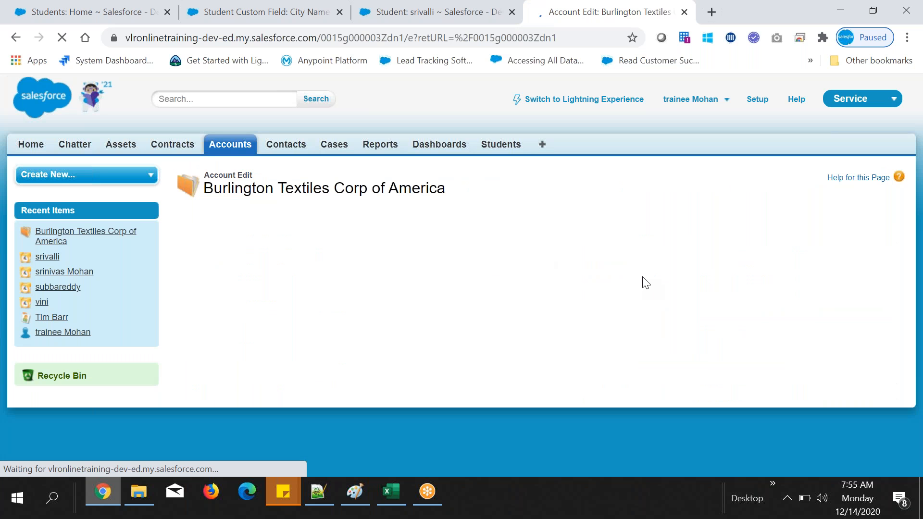
# Step: Examine the Ownership picklist options on the account's edit page
pyautogui.scroll(-2, 680, 314)
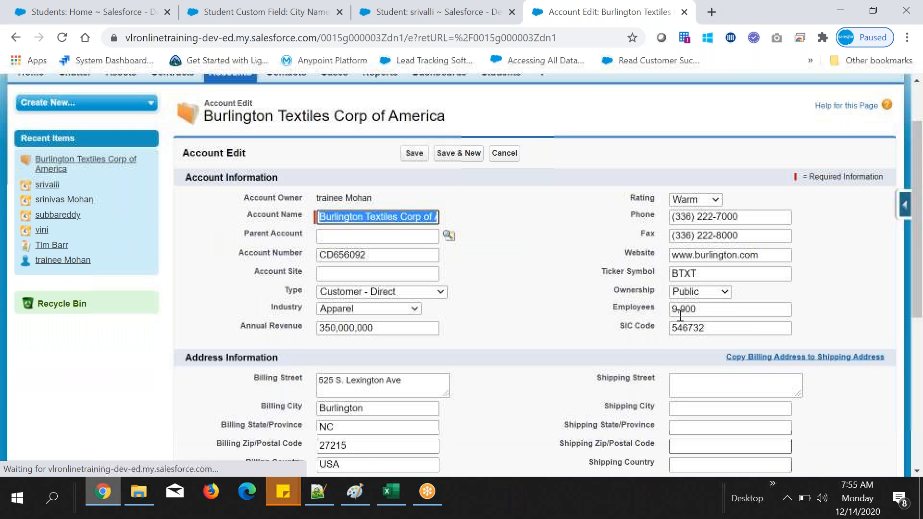
pyautogui.click(688, 292)
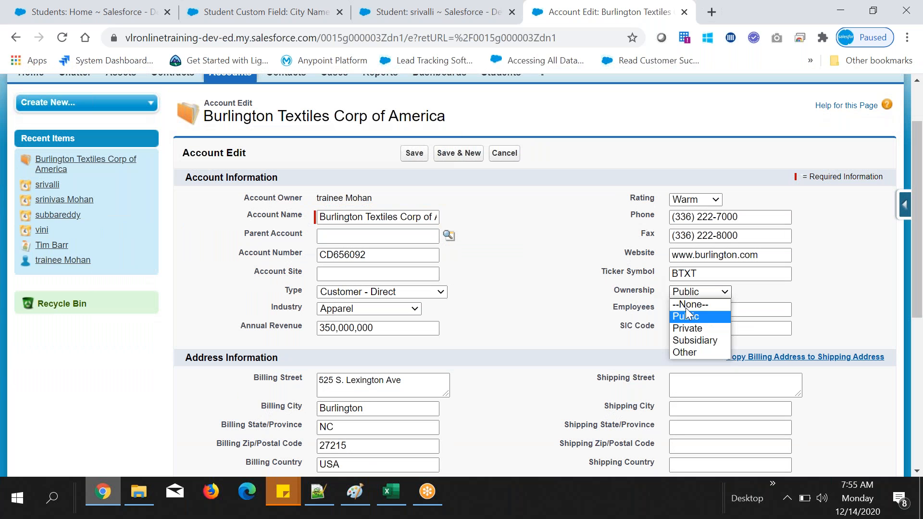
pyautogui.click(603, 201)
pyautogui.scroll(1, 603, 201)
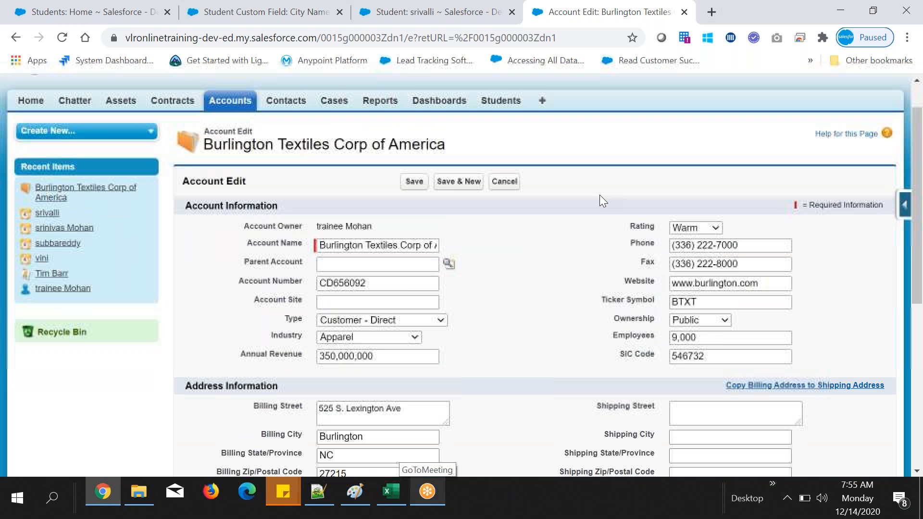
pyautogui.scroll(1, 600, 199)
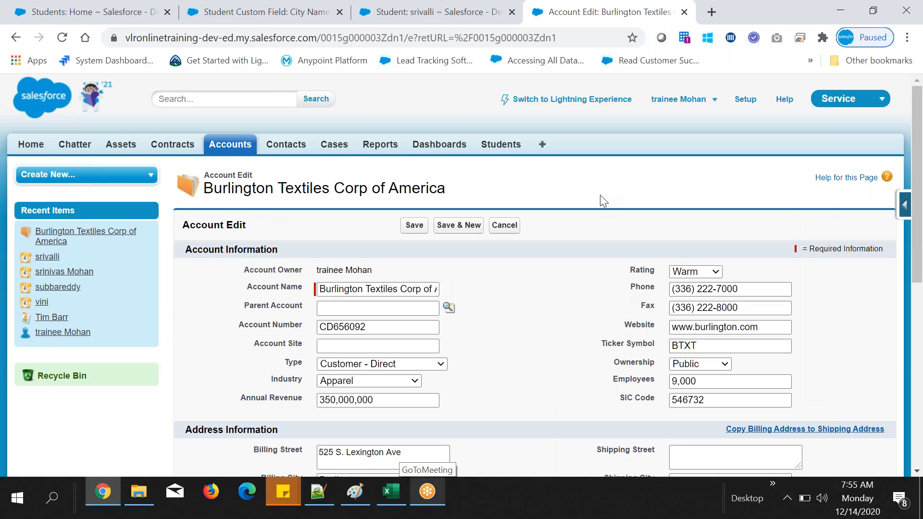
# Step: Look through the Industry picklist options and set the account's Industry to Engineering
pyautogui.click(369, 381)
pyautogui.scroll(-5, 418, 328)
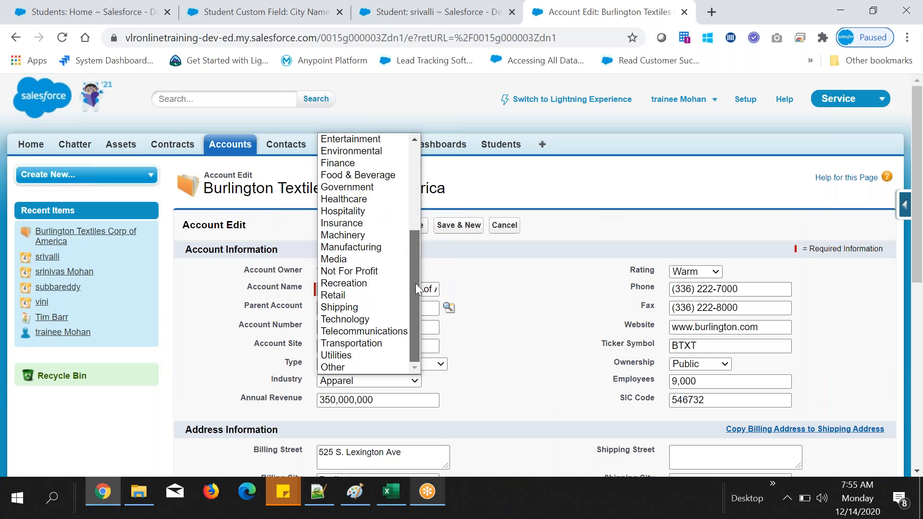
pyautogui.scroll(5, 415, 283)
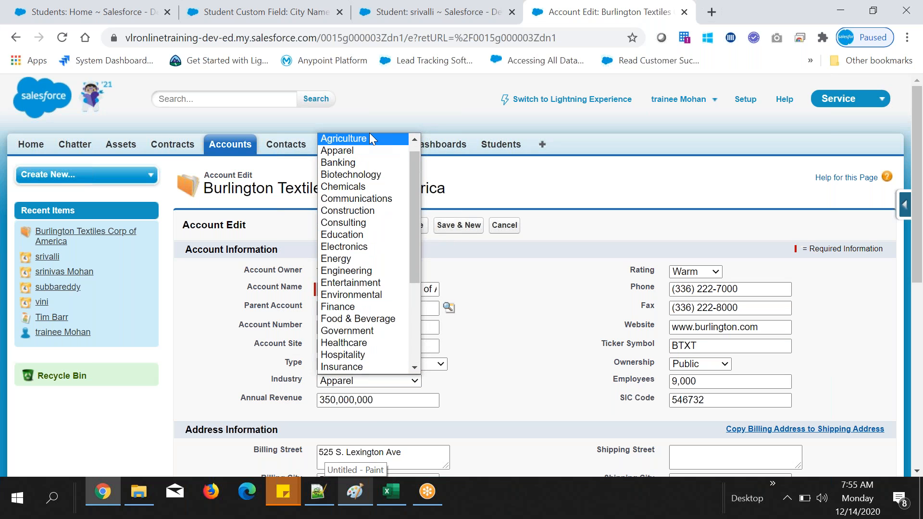
pyautogui.moveTo(411, 198); pyautogui.dragTo(412, 152)
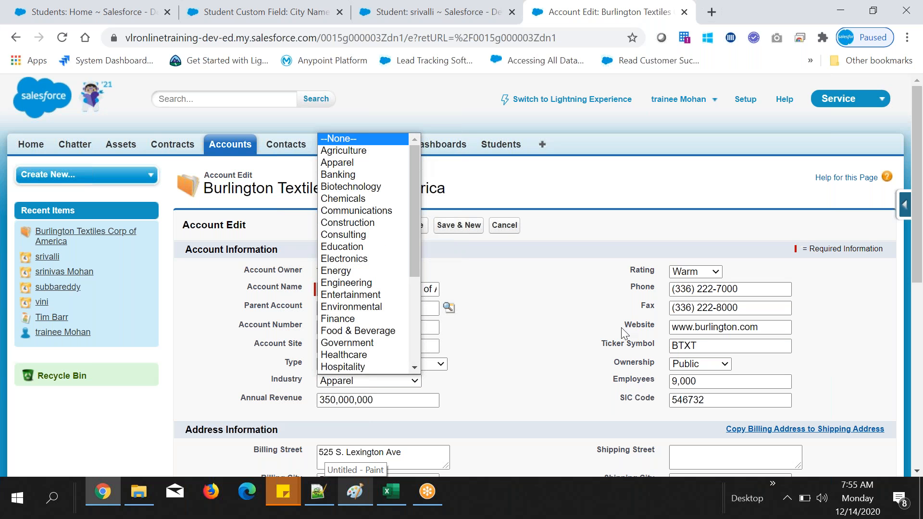
pyautogui.click(364, 284)
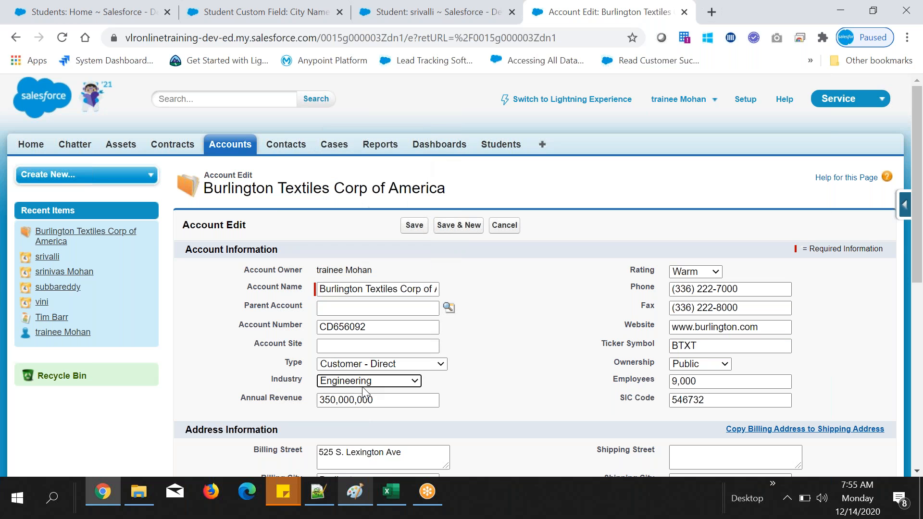
pyautogui.moveTo(270, 384); pyautogui.dragTo(313, 386)
pyautogui.click(514, 382)
pyautogui.scroll(-1, 489, 364)
pyautogui.scroll(-2, 489, 364)
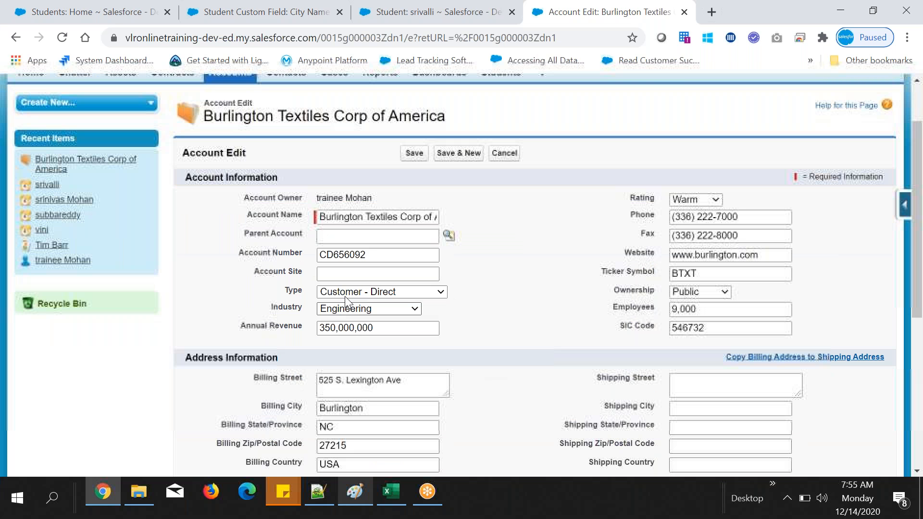
# Step: In Notepad++, complete the data types note on line 93 as "Picklist : display data in a dropdown"
pyautogui.moveTo(267, 310); pyautogui.dragTo(302, 308)
pyautogui.click(267, 310)
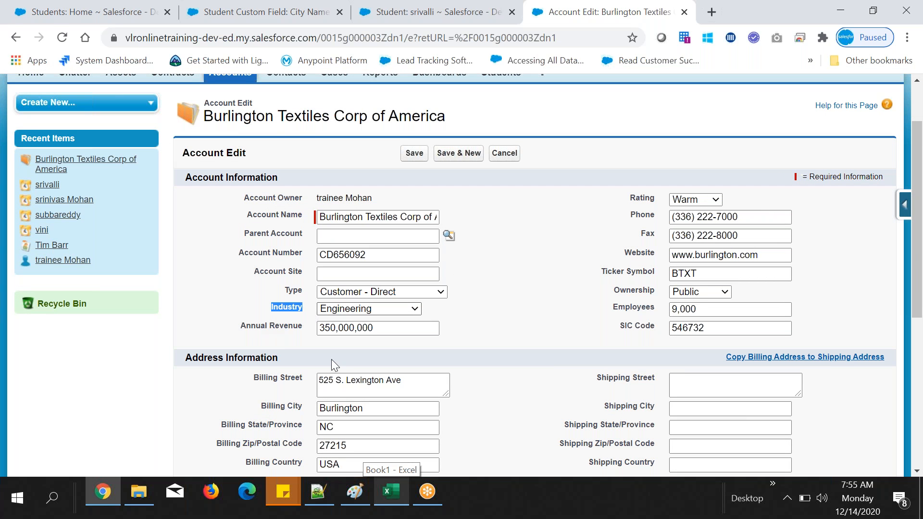
pyautogui.click(323, 479)
pyautogui.write('t : display')
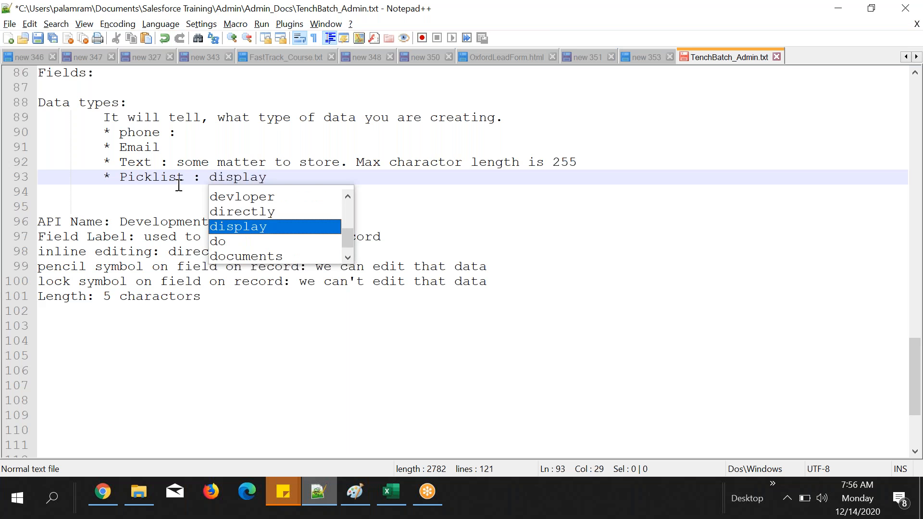
pyautogui.write(' data in a dropdown')
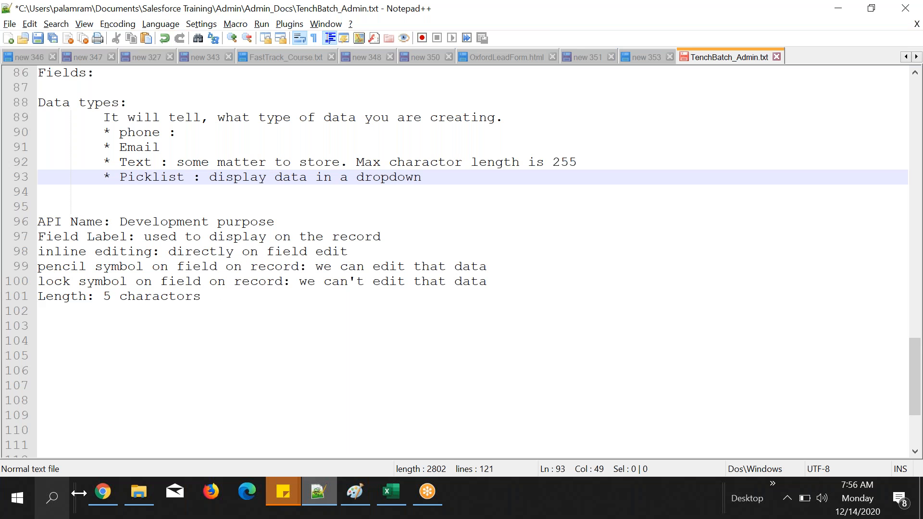
# Step: Return to Chrome, revisit the Industry picklist on the account's edit page and set it to Finance
pyautogui.click(102, 492)
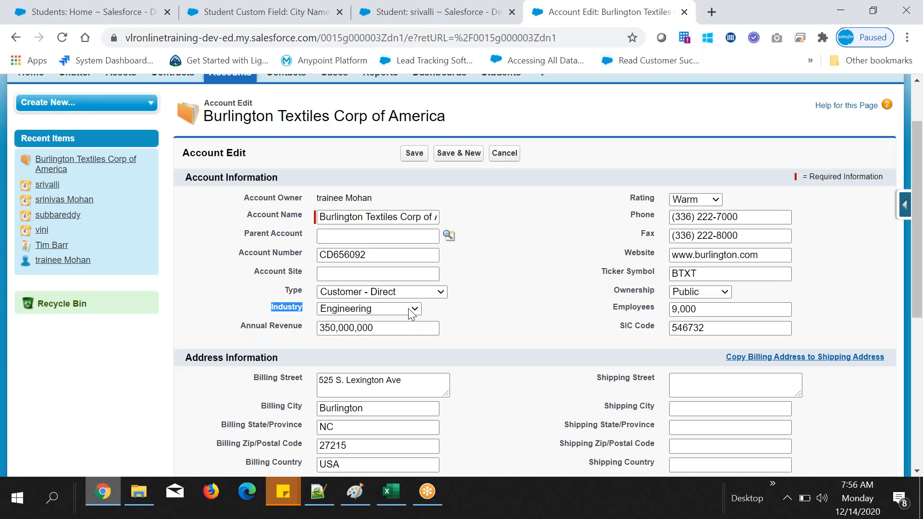
pyautogui.click(291, 313)
pyautogui.moveTo(268, 308); pyautogui.dragTo(298, 309)
pyautogui.click(334, 311)
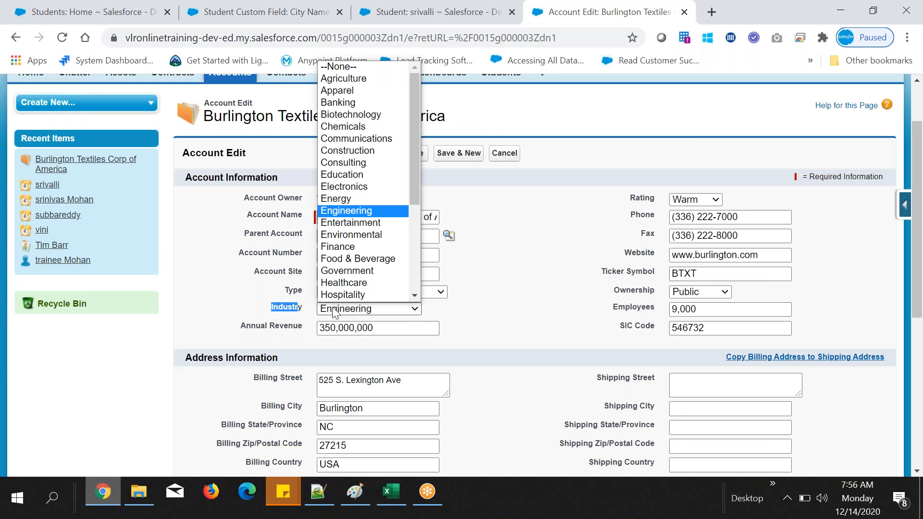
pyautogui.click(333, 310)
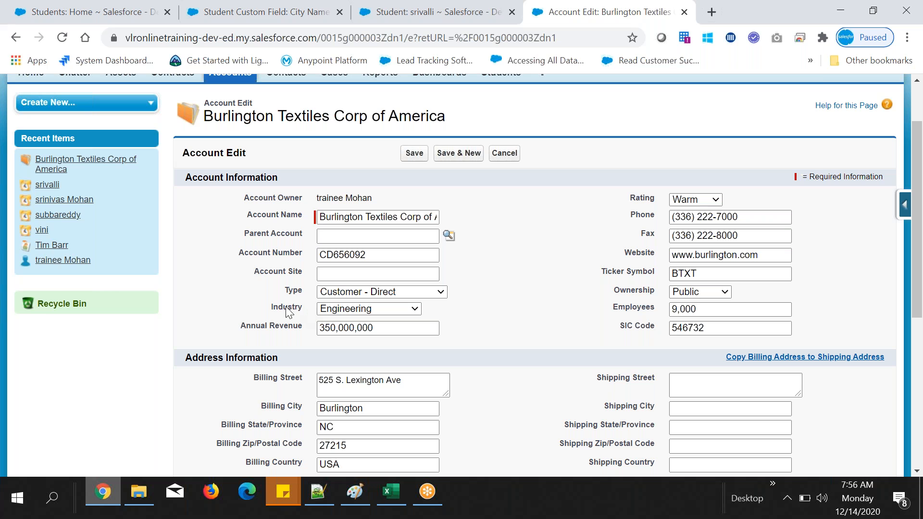
pyautogui.click(514, 302)
pyautogui.click(383, 310)
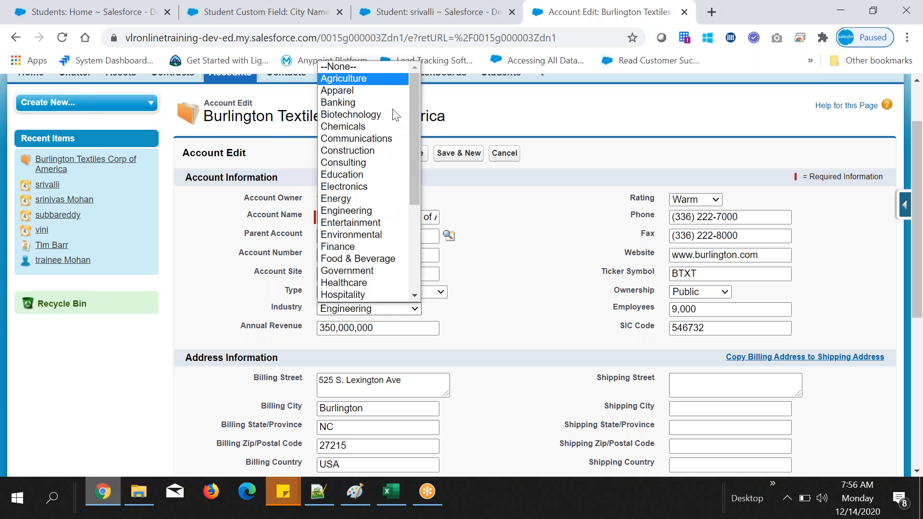
pyautogui.click(391, 248)
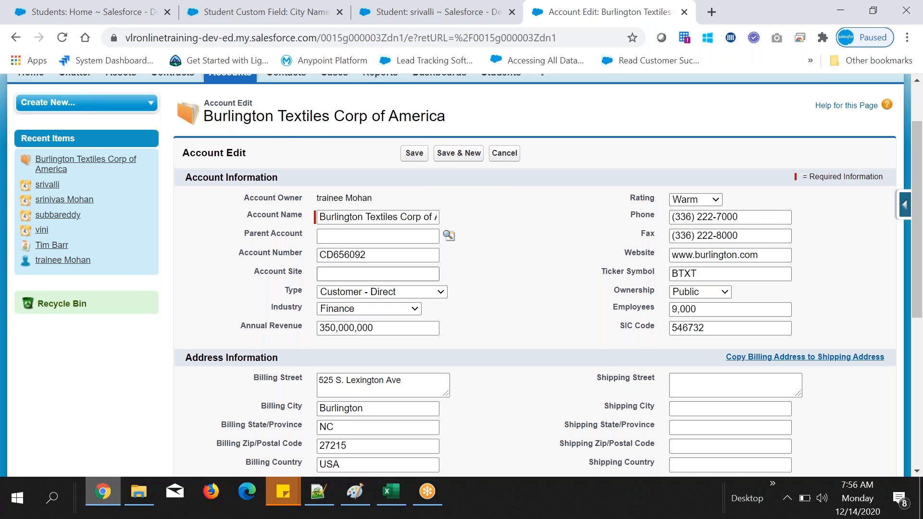
# Step: Set the Burlington Textiles account's Industry to Government
pyautogui.click(392, 309)
pyautogui.scroll(-1, 394, 258)
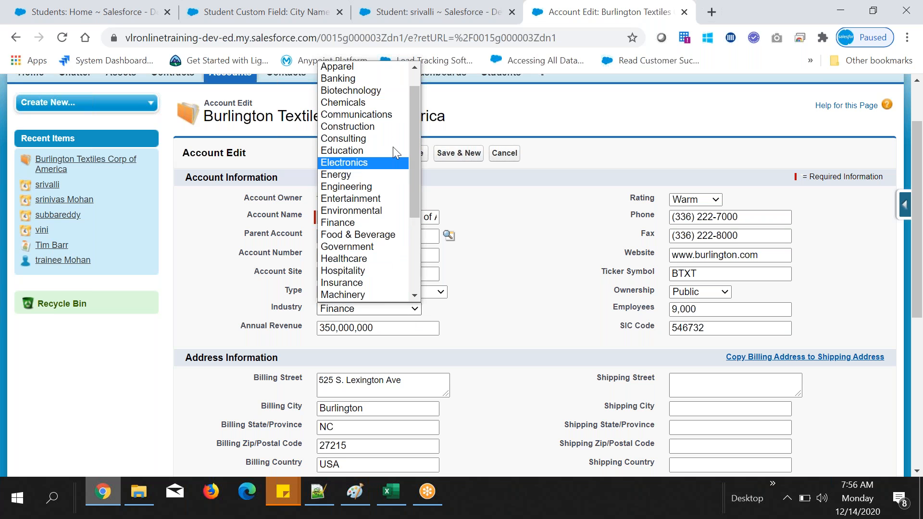
pyautogui.scroll(-1, 366, 221)
pyautogui.click(353, 234)
pyautogui.click(317, 315)
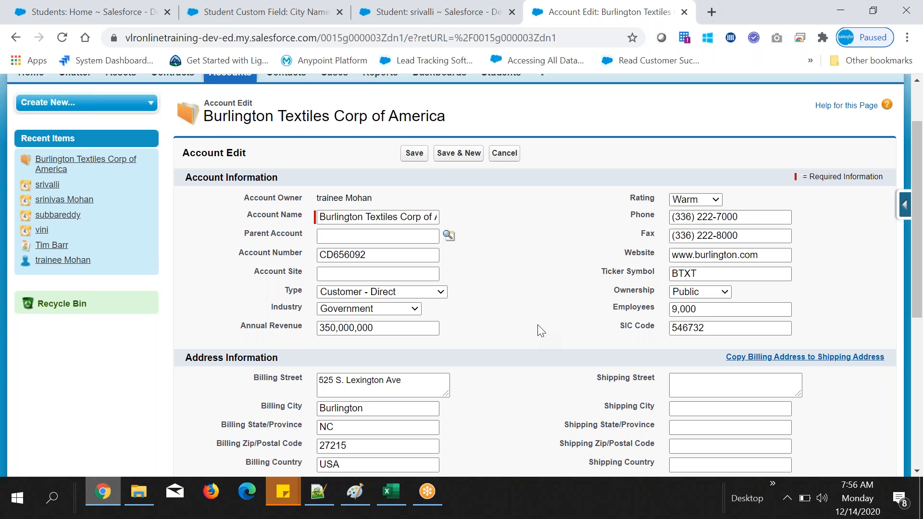
pyautogui.scroll(1, 541, 330)
pyautogui.scroll(2, 542, 331)
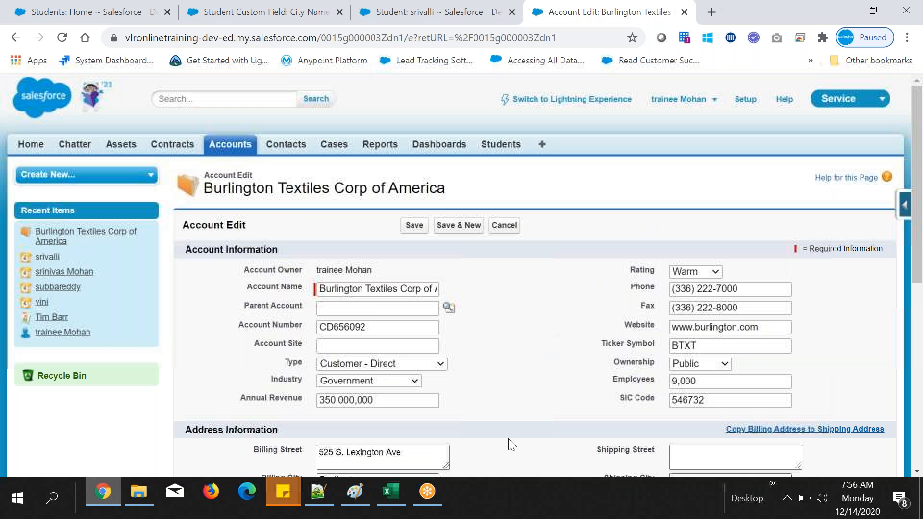
# Step: Switch to the open student record and check its fields against the country column in the Excel student sheet
pyautogui.click(483, 1)
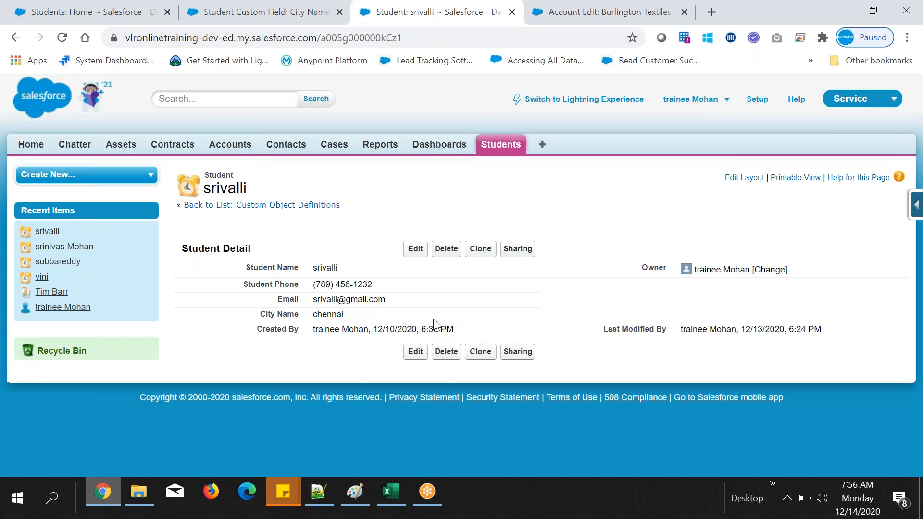
pyautogui.hotkey('alt', 'Tab')
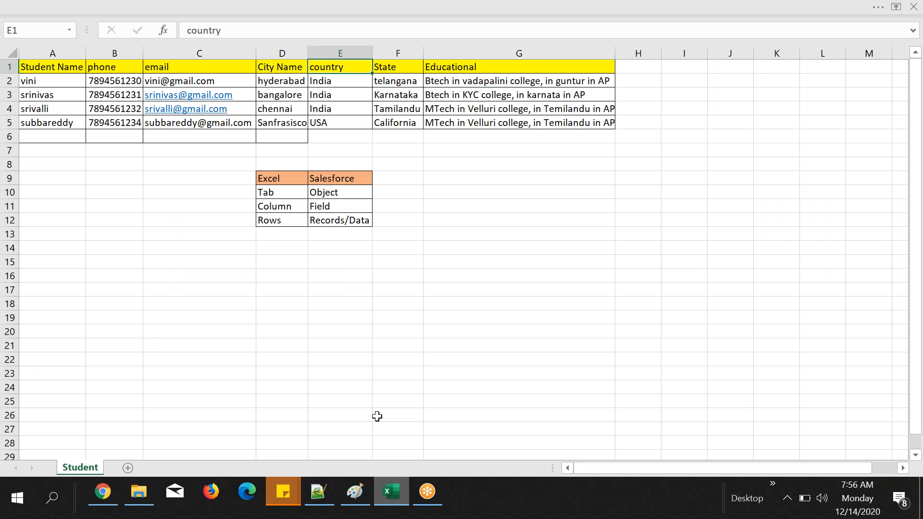
pyautogui.click(387, 492)
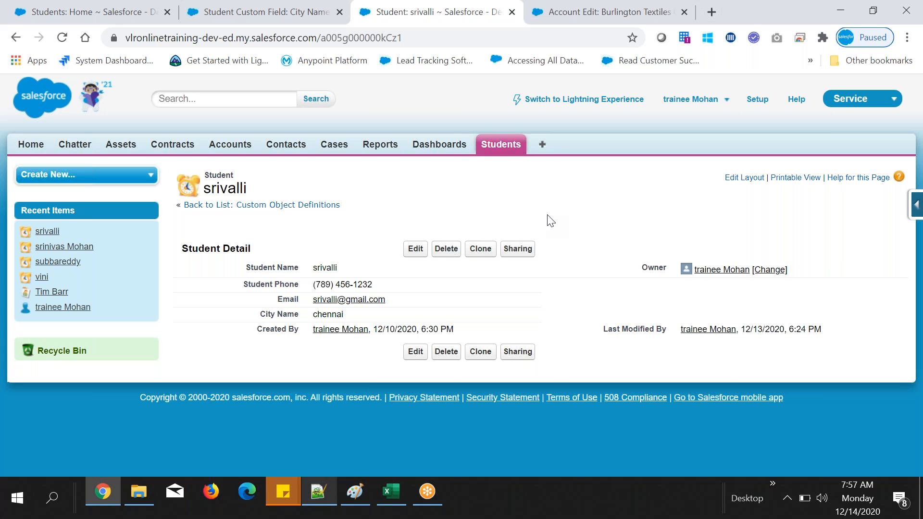
# Step: In Salesforce Setup, search for "object" and open the Student custom object's definition
pyautogui.click(758, 100)
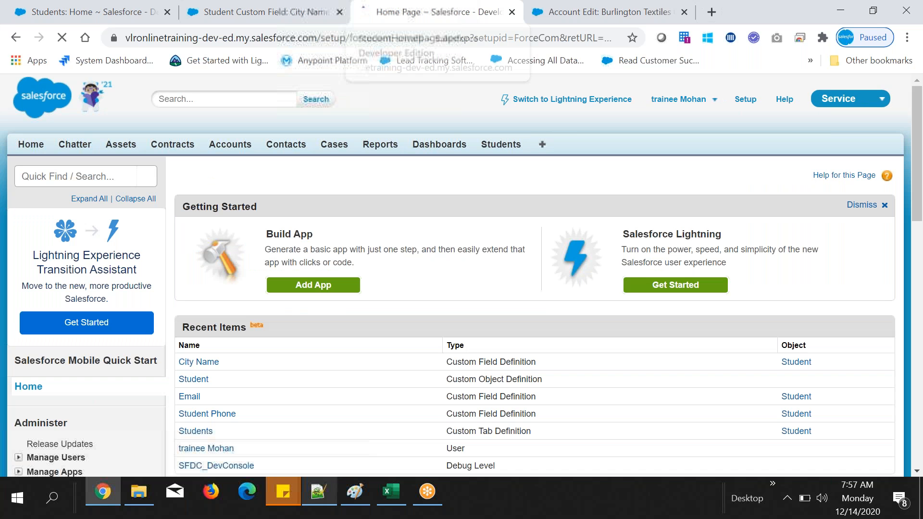
pyautogui.click(55, 177)
pyautogui.write('object')
pyautogui.click(54, 322)
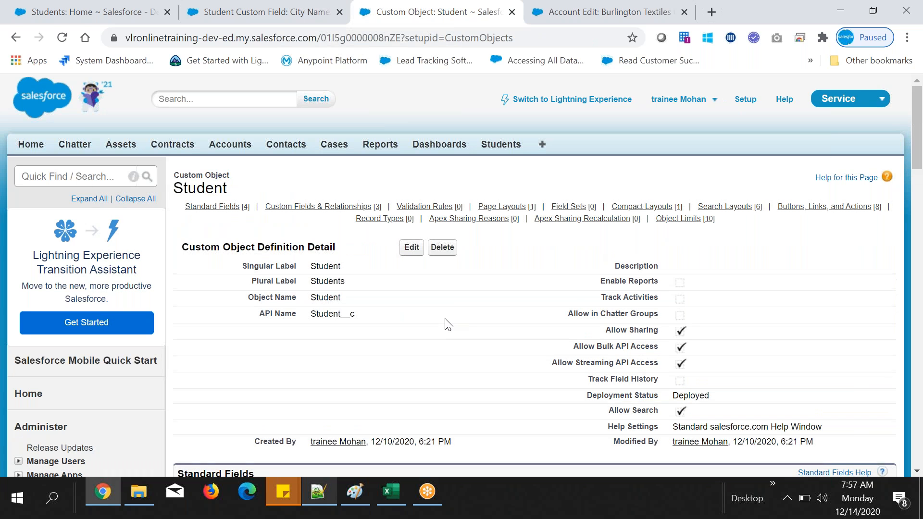
pyautogui.scroll(-3, 446, 323)
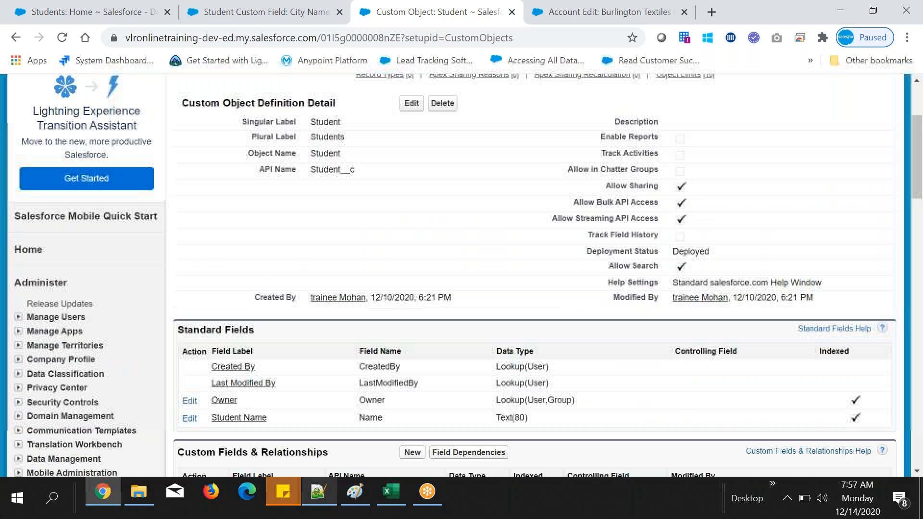
pyautogui.moveTo(254, 122); pyautogui.dragTo(378, 192)
pyautogui.click(349, 234)
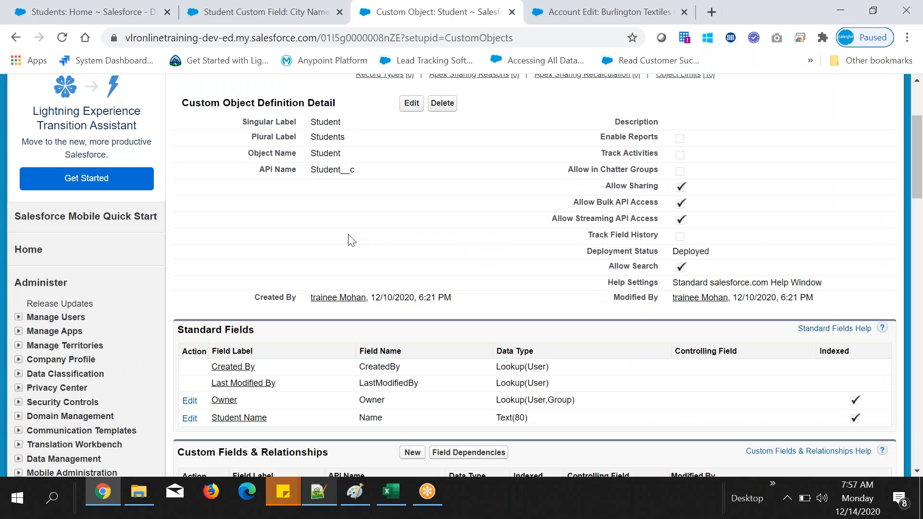
# Step: Start a new custom field on the Student object, choose Picklist as its data type and continue to the details
pyautogui.scroll(-1, 350, 238)
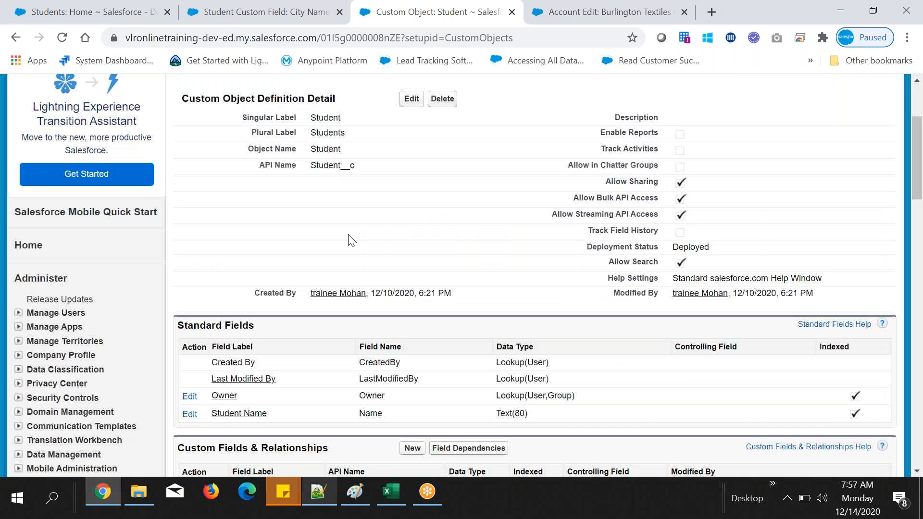
pyautogui.scroll(-4, 351, 240)
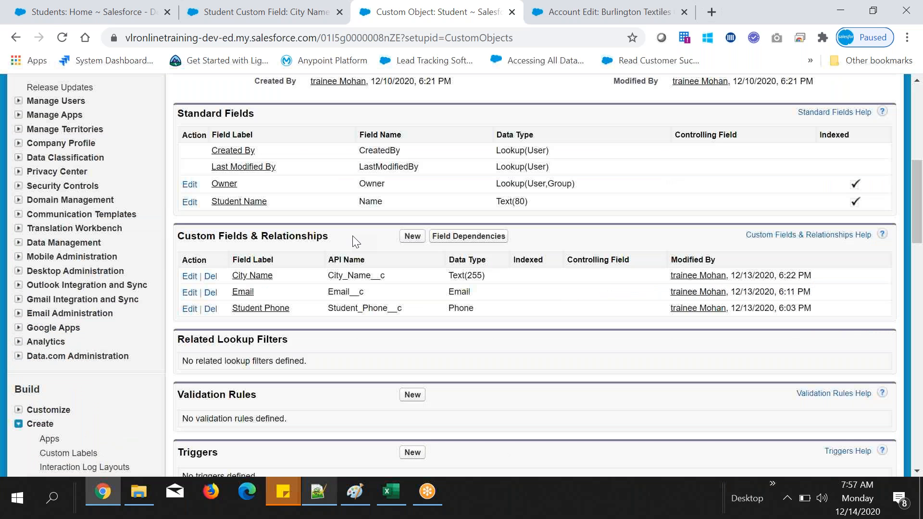
pyautogui.moveTo(197, 236); pyautogui.dragTo(323, 236)
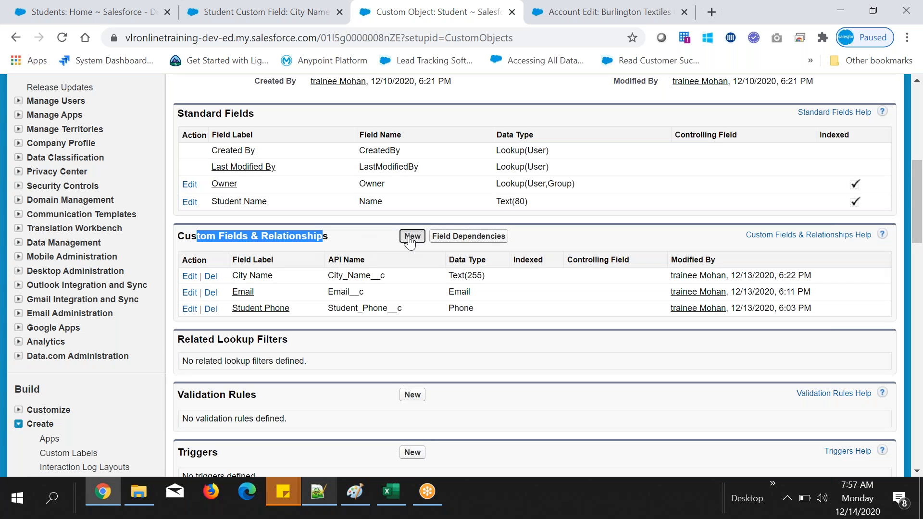
pyautogui.click(411, 236)
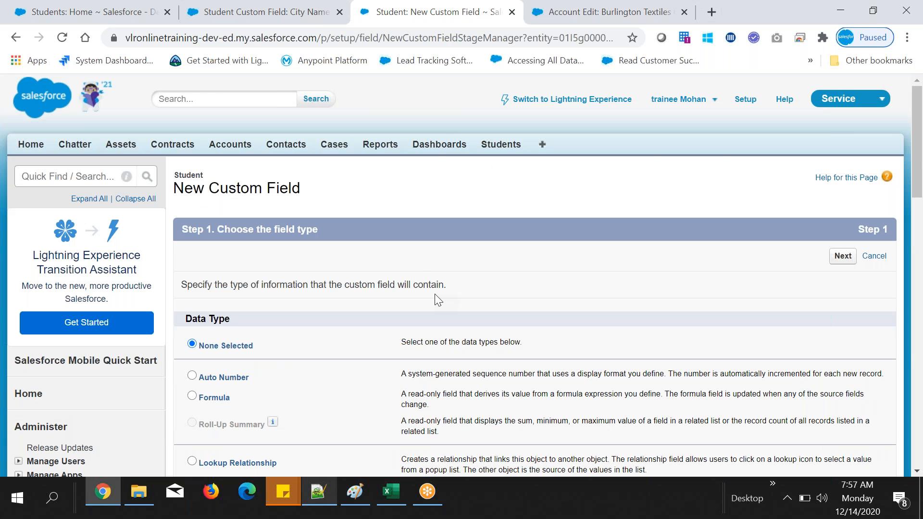
pyautogui.scroll(-10, 435, 295)
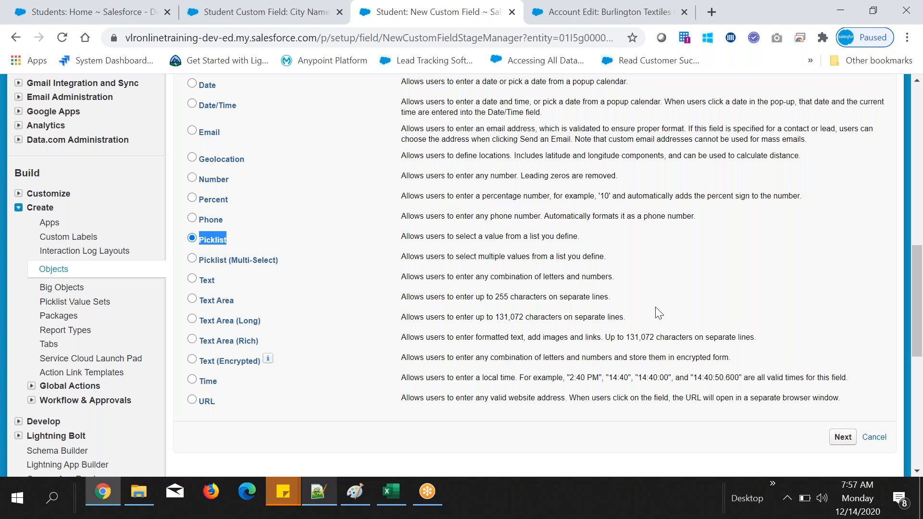
pyautogui.click(846, 440)
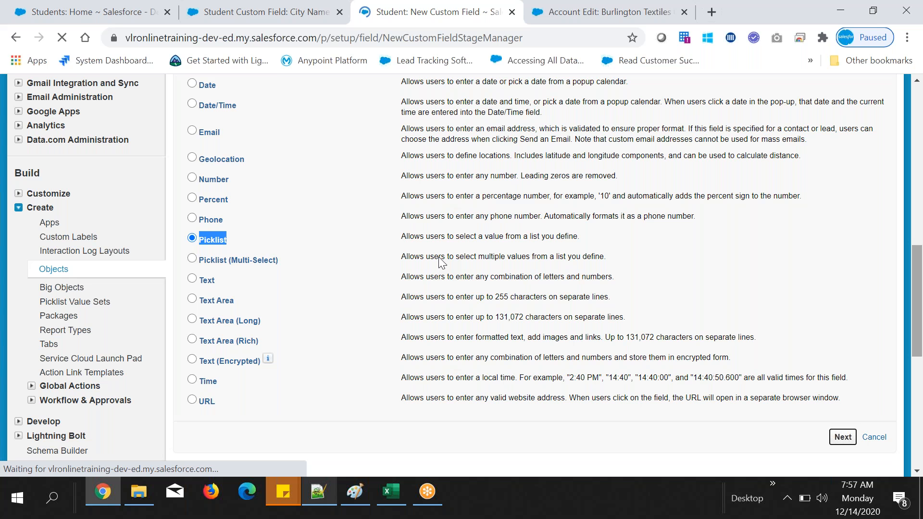
# Step: Copy the country header from the Excel sheet and set the new field's label in Chrome to Country
pyautogui.click(396, 495)
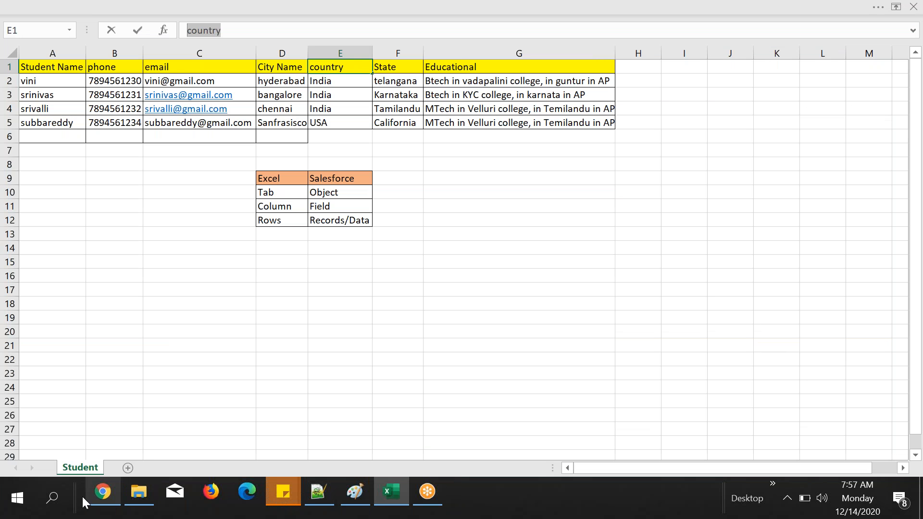
pyautogui.click(97, 498)
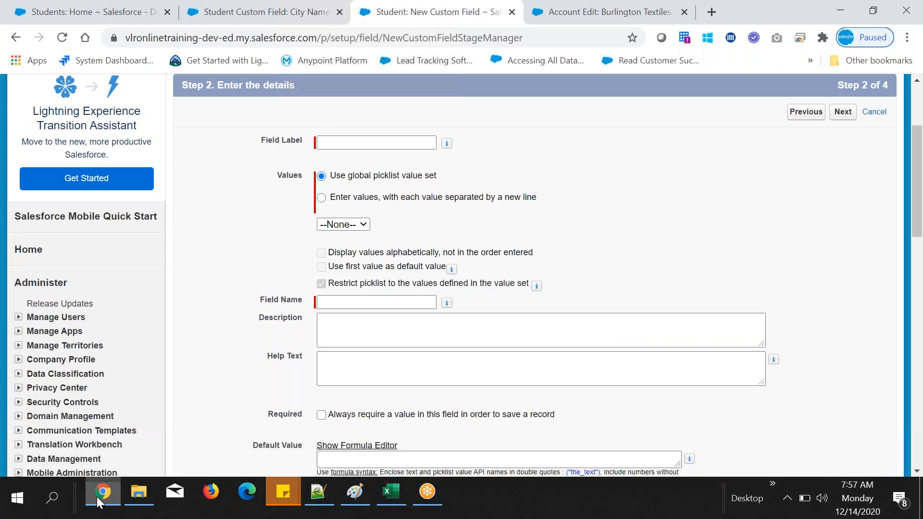
pyautogui.click(337, 143)
pyautogui.write('country')
pyautogui.moveTo(323, 143); pyautogui.dragTo(311, 143)
pyautogui.write('C')
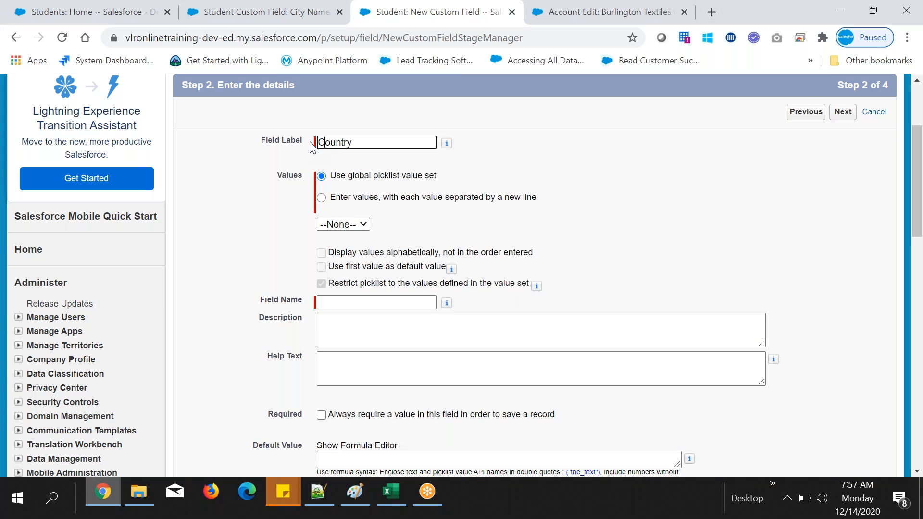
pyautogui.click(479, 180)
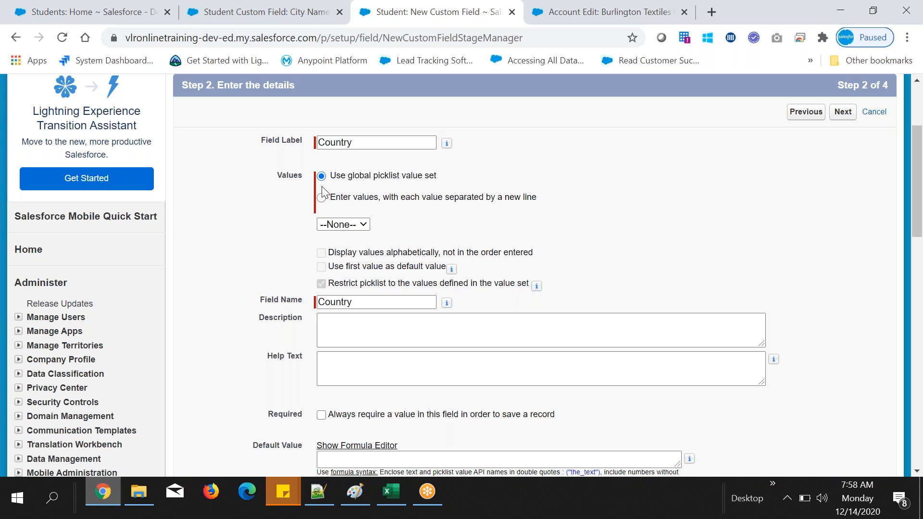
# Step: Choose to enter the picklist values manually, with each value separated by a new line
pyautogui.moveTo(331, 178); pyautogui.dragTo(442, 182)
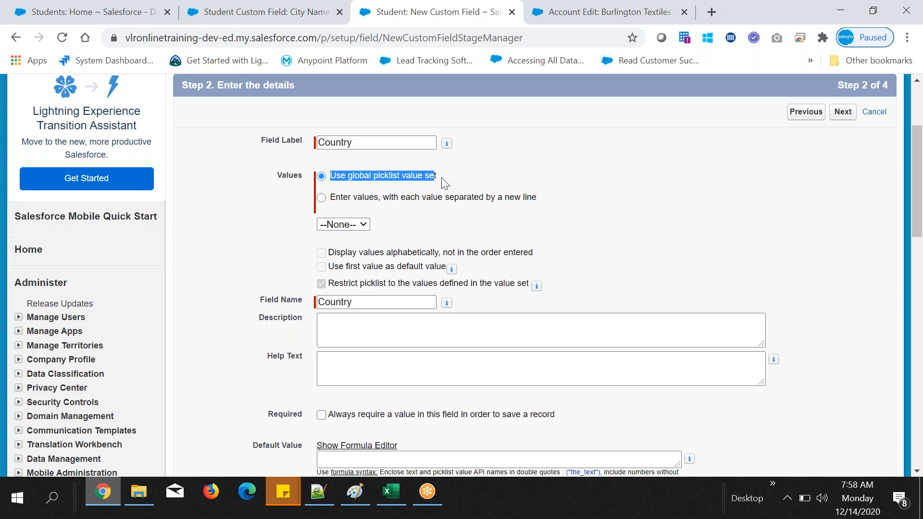
pyautogui.click(321, 204)
pyautogui.tripleClick(474, 203)
pyautogui.click(633, 266)
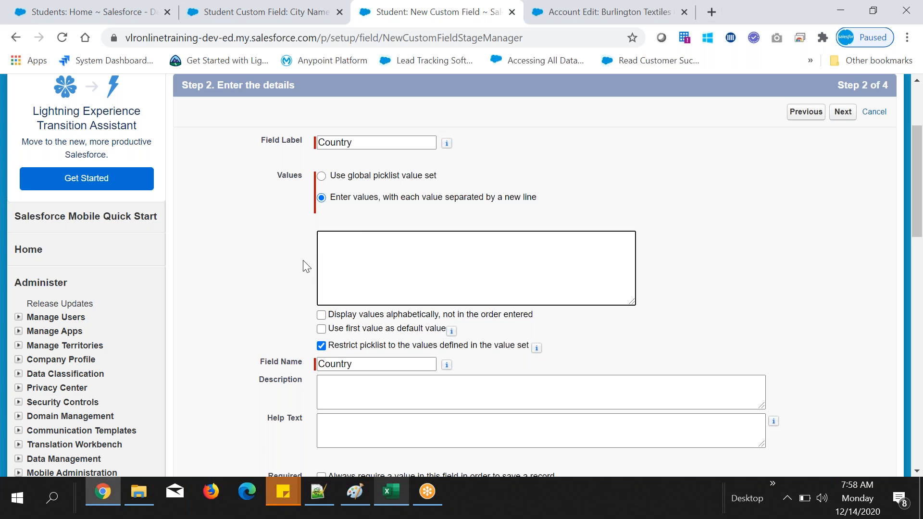
# Step: Enter India, USA, UK and Scotland as the Country picklist's values
pyautogui.write('India')
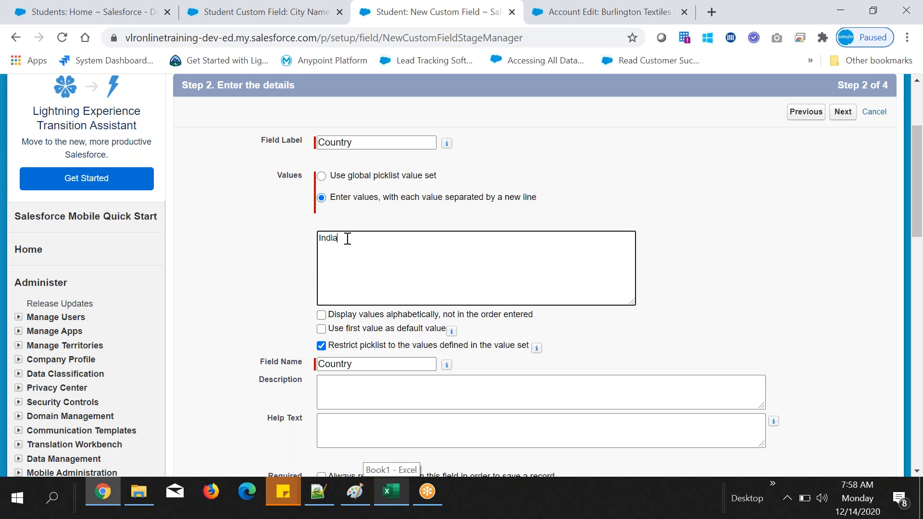
pyautogui.write(', USA, UK,')
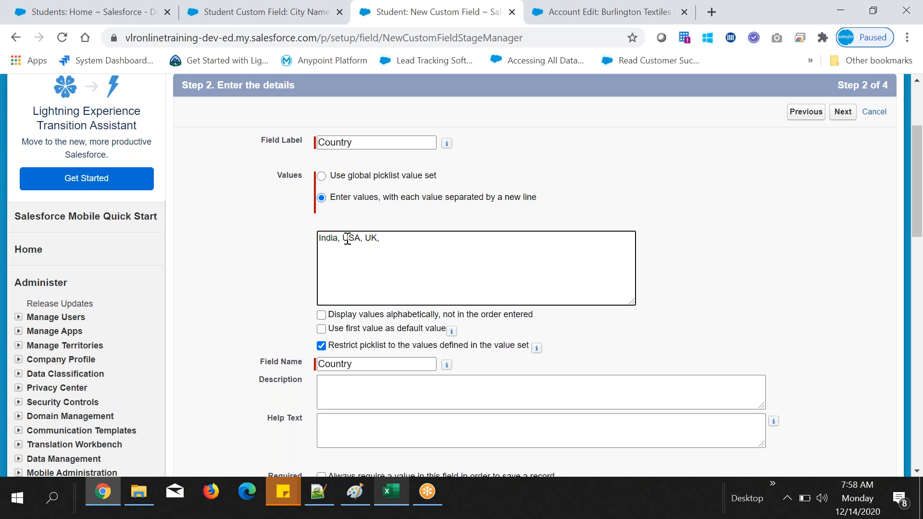
pyautogui.write(' Scotland,')
pyautogui.press('BackSpace')
# Step: Accept the default field-level security, keep the field on the Student Layout and save the Country picklist field
pyautogui.click(849, 116)
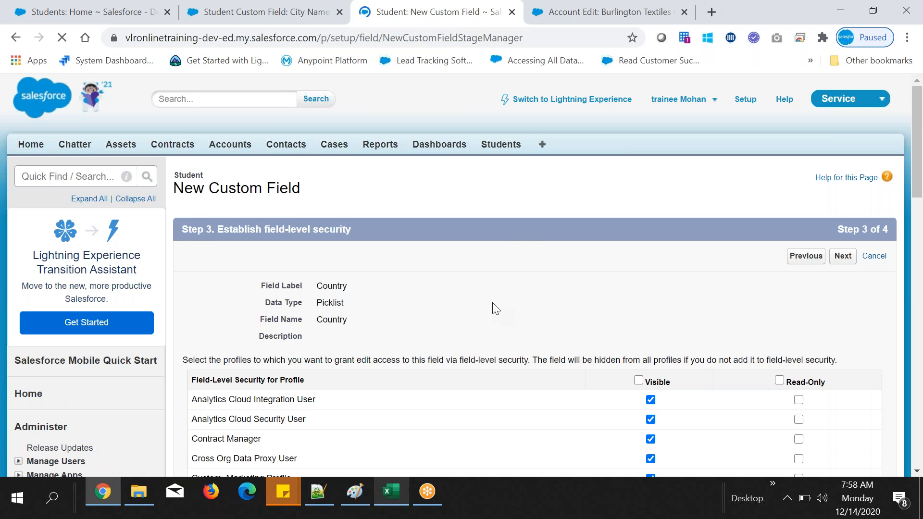
pyautogui.scroll(-1, 821, 284)
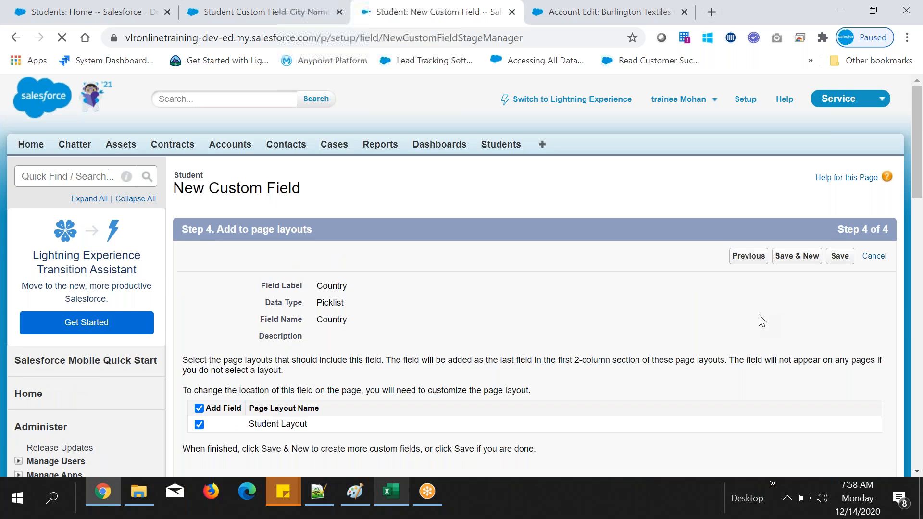
pyautogui.click(840, 256)
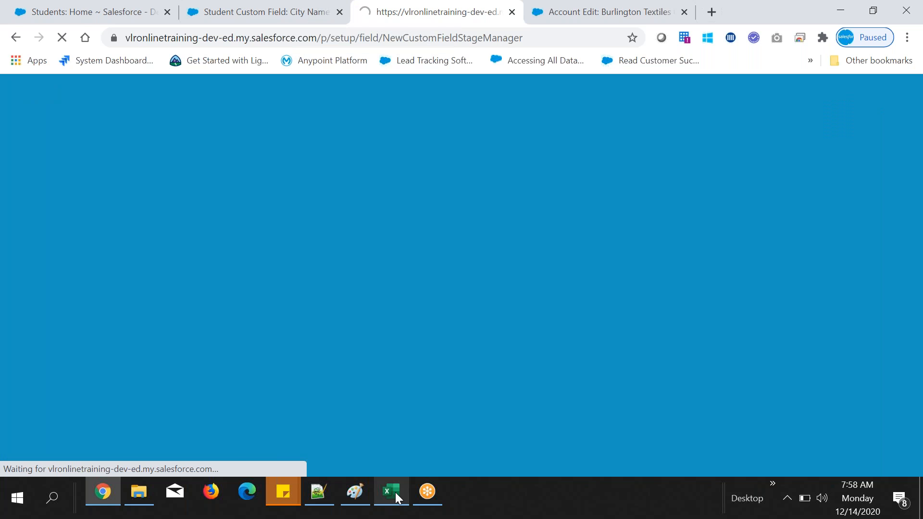
# Step: Check the Country field's data type in the Student object's custom fields list
pyautogui.scroll(-4, 503, 336)
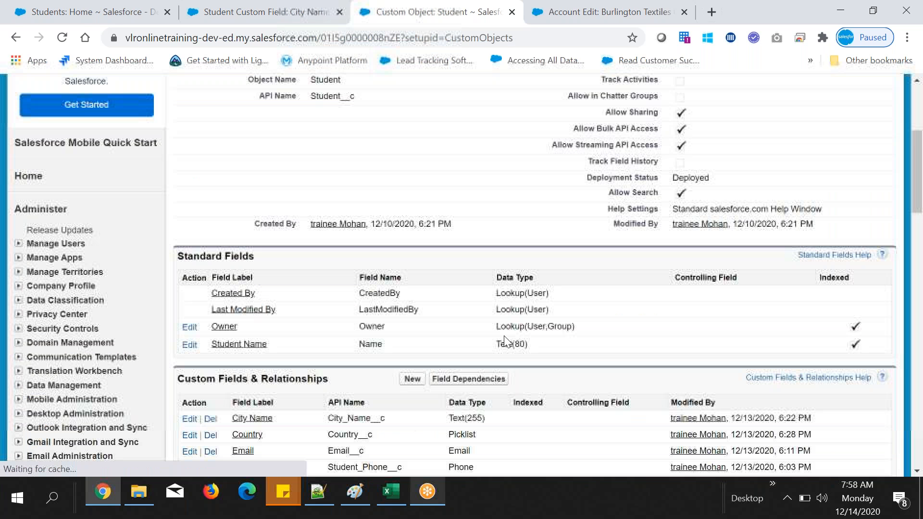
pyautogui.scroll(-4, 504, 341)
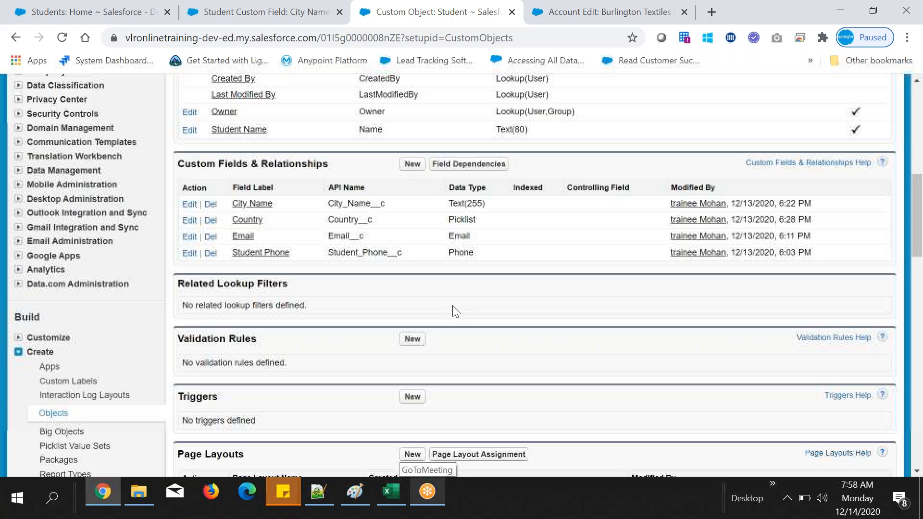
pyautogui.doubleClick(462, 220)
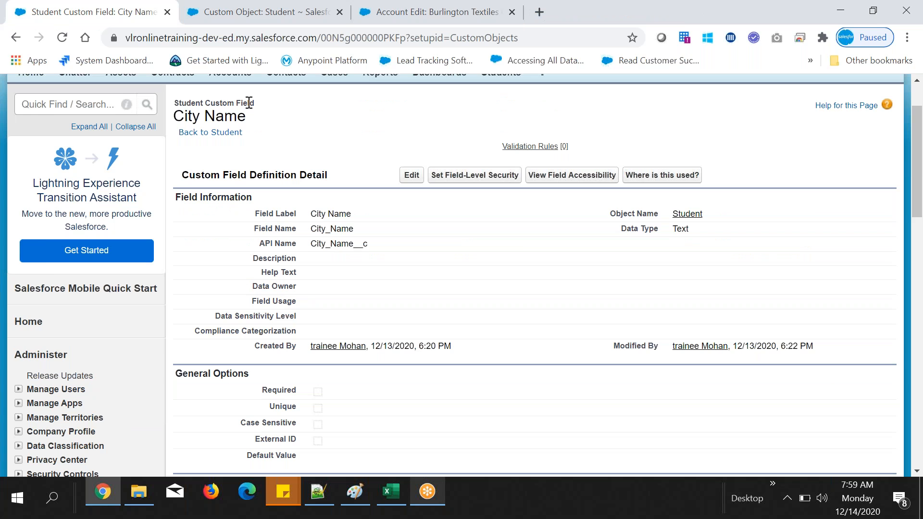
# Step: Open the student record for editing from the Students page and select "India, USA, UK, Scotland" as its Country
pyautogui.scroll(2, 249, 101)
pyautogui.click(501, 144)
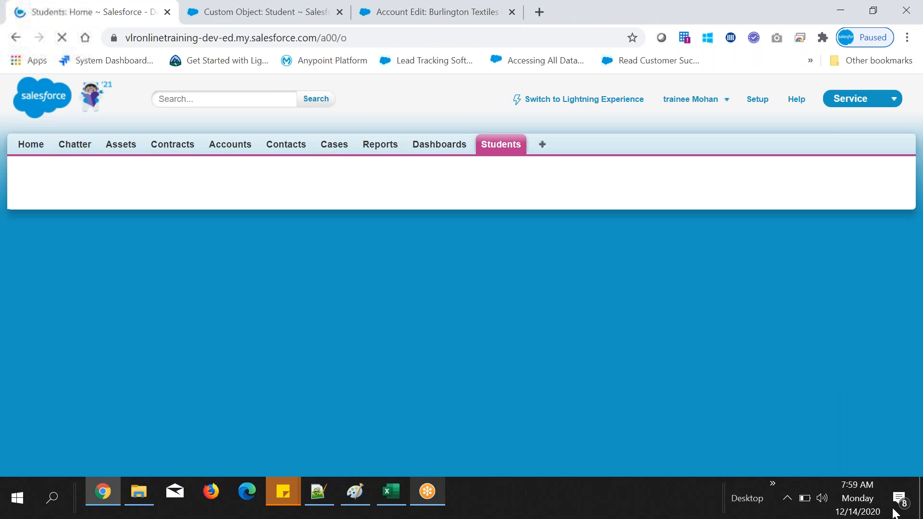
pyautogui.click(188, 346)
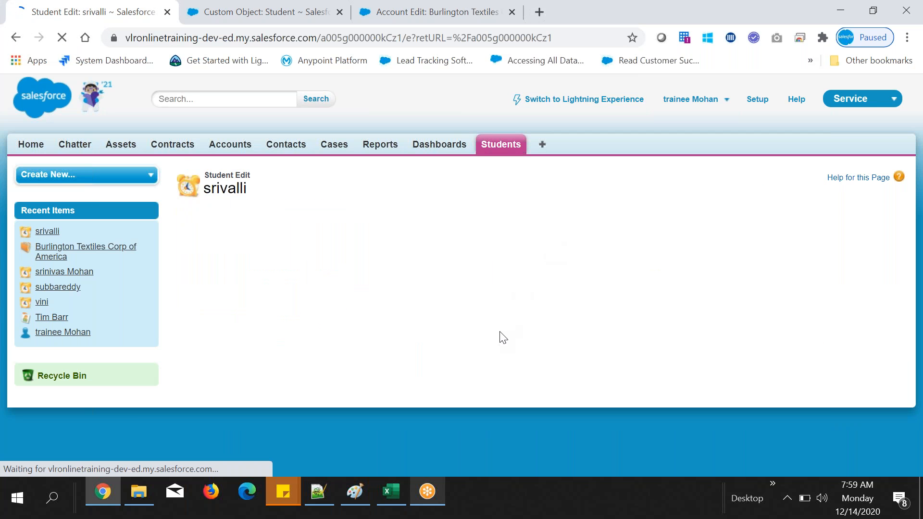
pyautogui.click(336, 347)
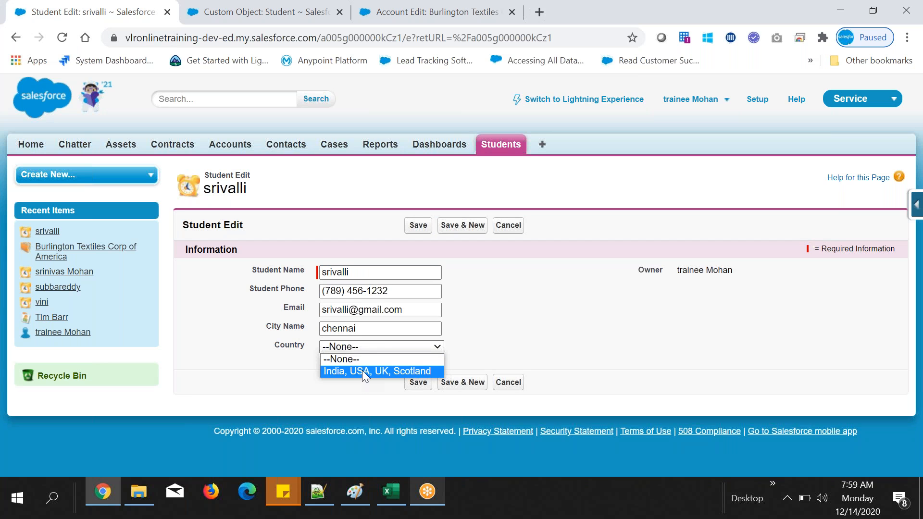
pyautogui.click(362, 370)
pyautogui.click(283, 376)
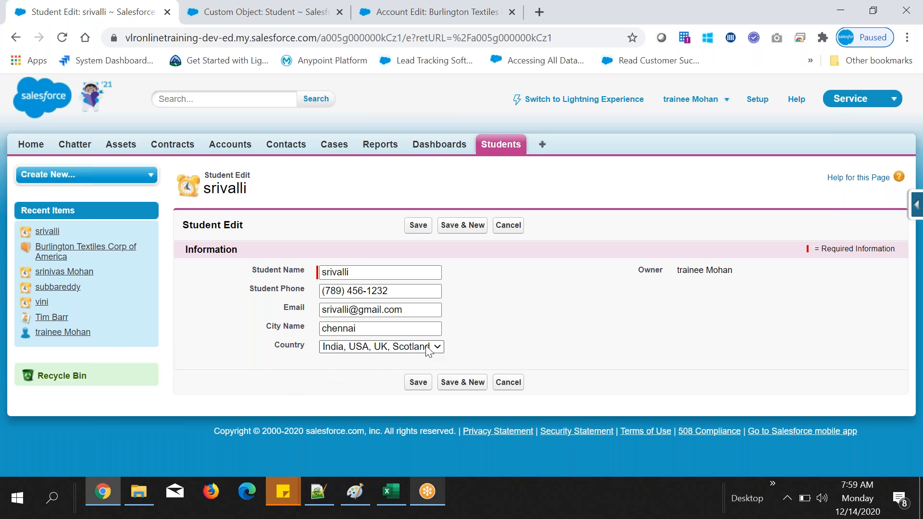
# Step: View the Burlington Textiles account's edit form for comparison, then recheck the options in the student's Country picklist
pyautogui.click(445, 5)
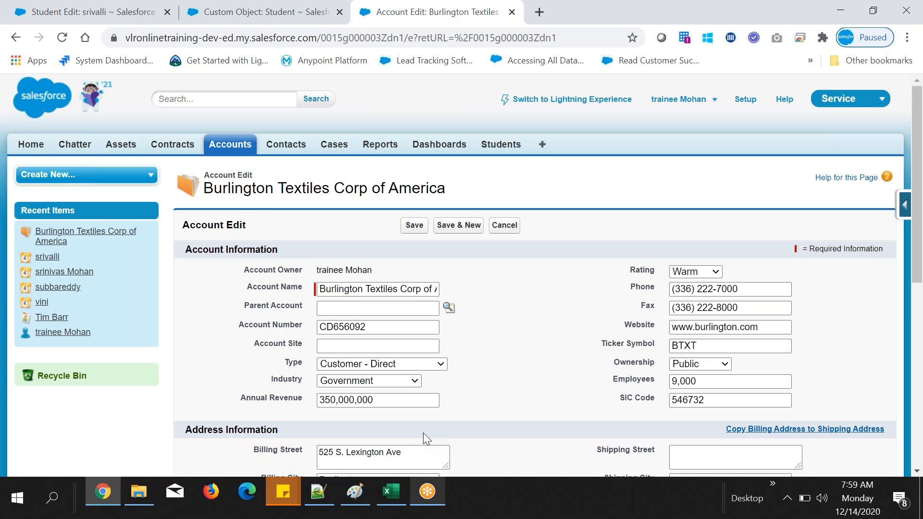
pyautogui.scroll(-1, 423, 433)
pyautogui.hotkey('ctrl', 'Tab')
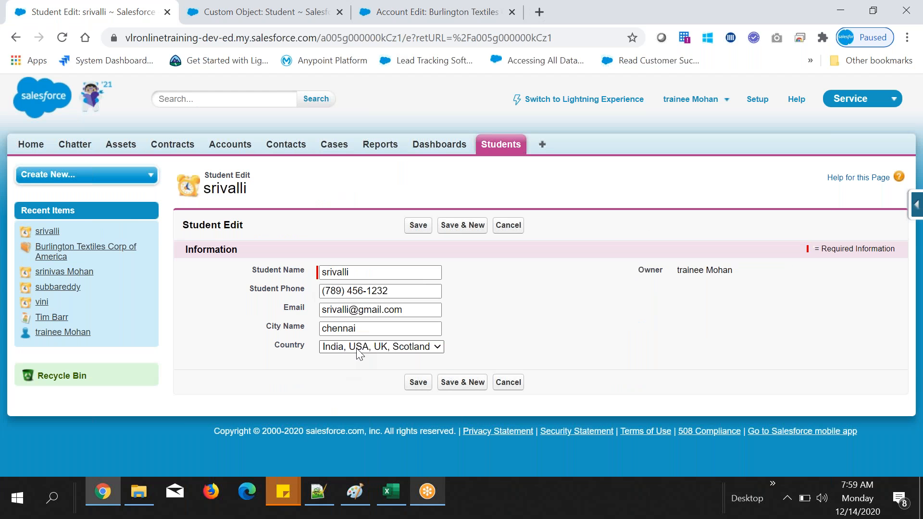
pyautogui.click(357, 349)
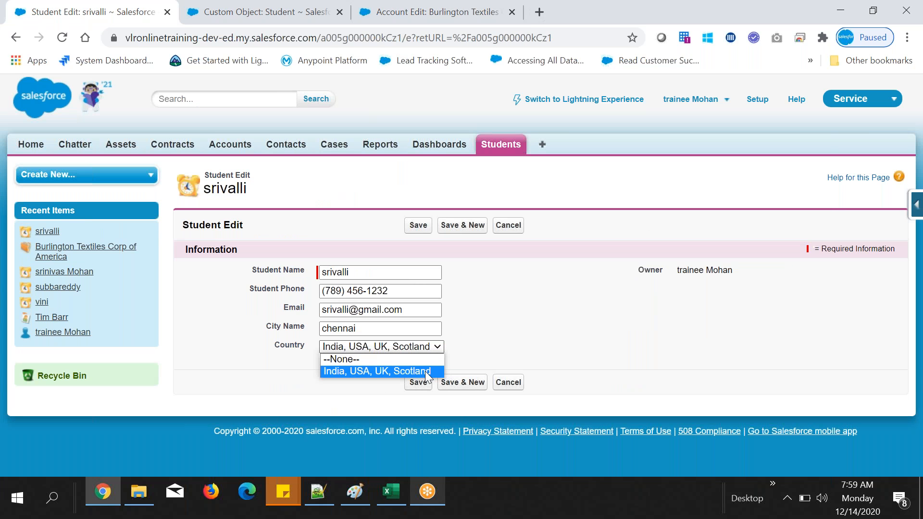
pyautogui.click(480, 343)
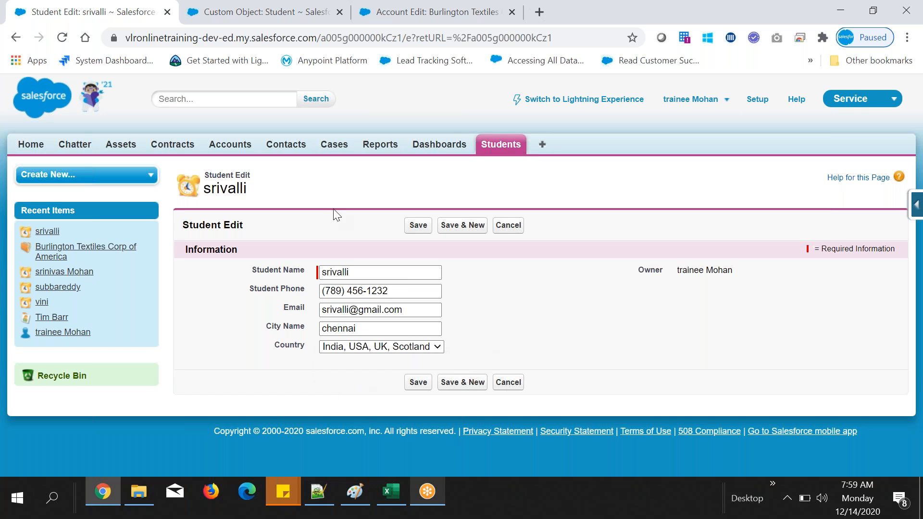
# Step: Open the Country field's definition from the Student object's custom fields
pyautogui.click(316, 7)
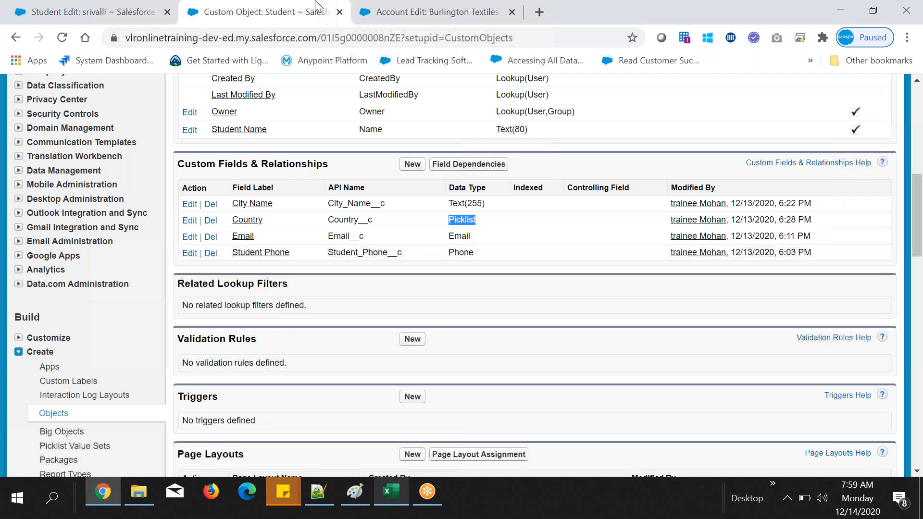
pyautogui.click(248, 221)
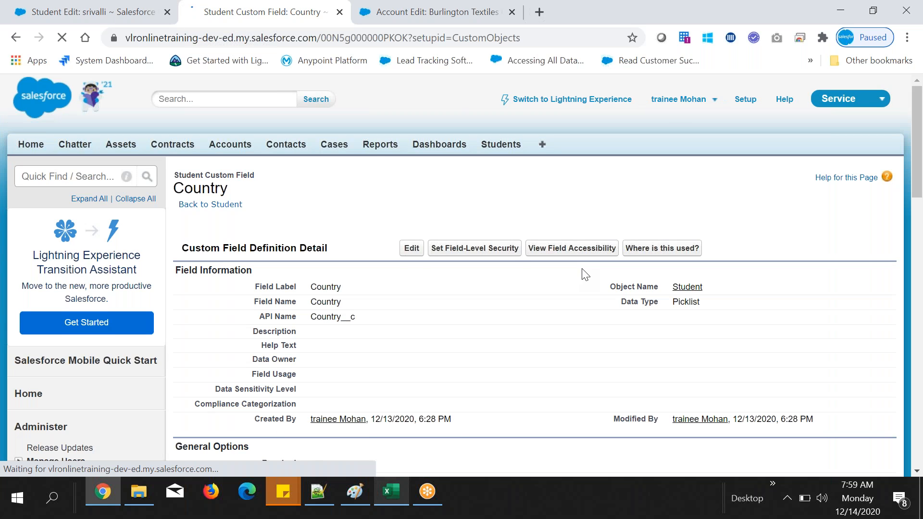
pyautogui.scroll(-6, 583, 269)
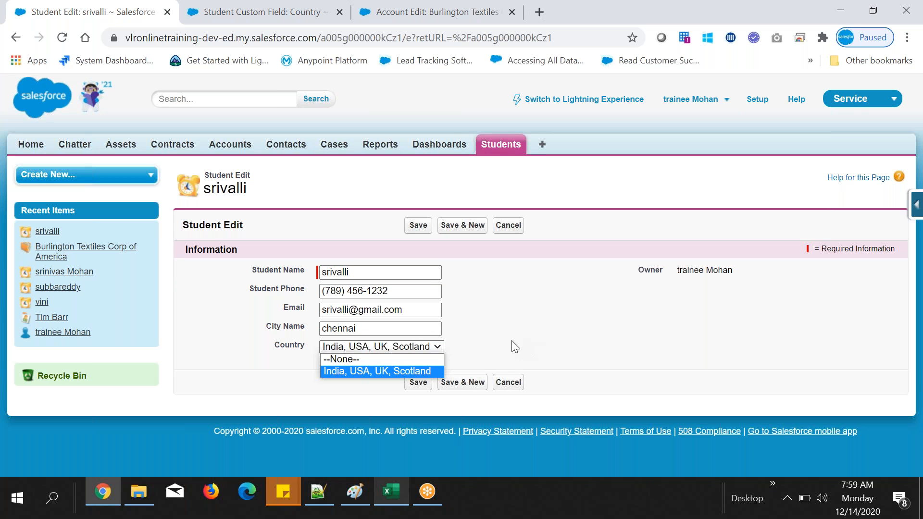
# Step: Compare the student record's Country options with the Values list in the Country field's definition
pyautogui.click(496, 336)
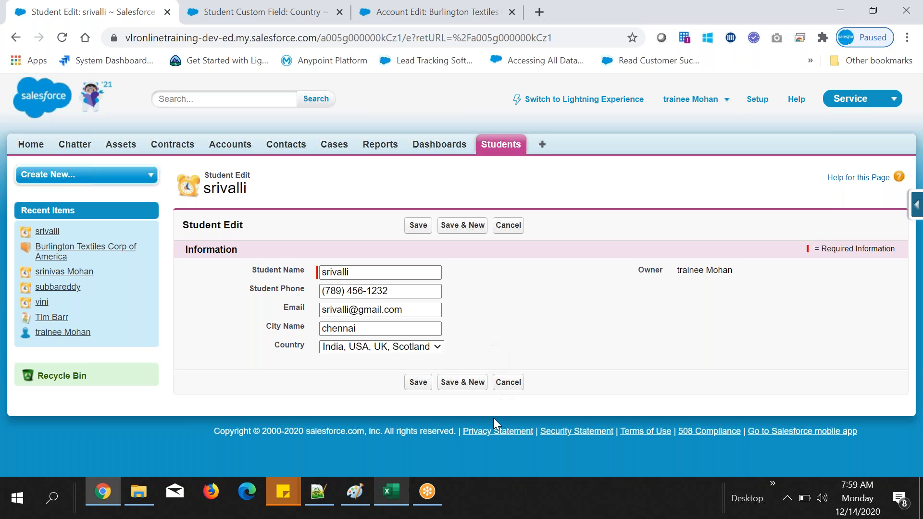
pyautogui.moveTo(260, 346); pyautogui.dragTo(302, 368)
pyautogui.click(255, 6)
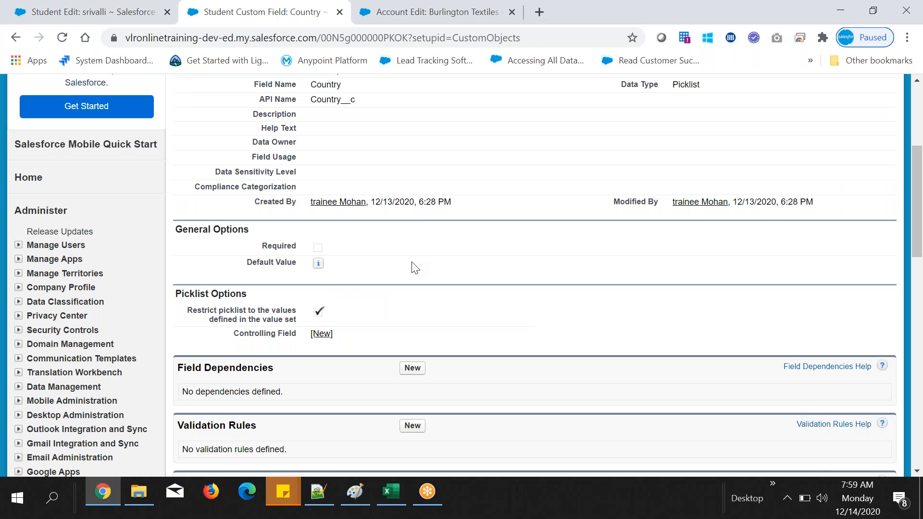
pyautogui.scroll(1, 415, 270)
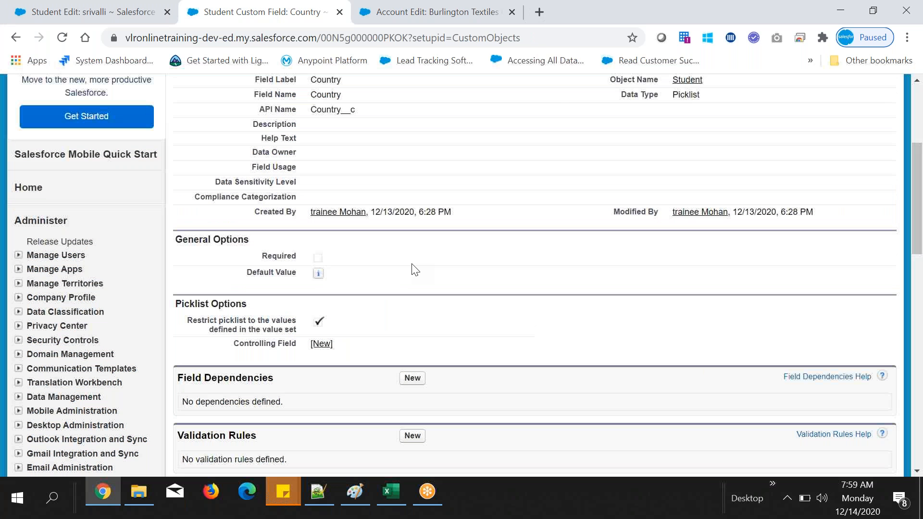
pyautogui.scroll(4, 415, 270)
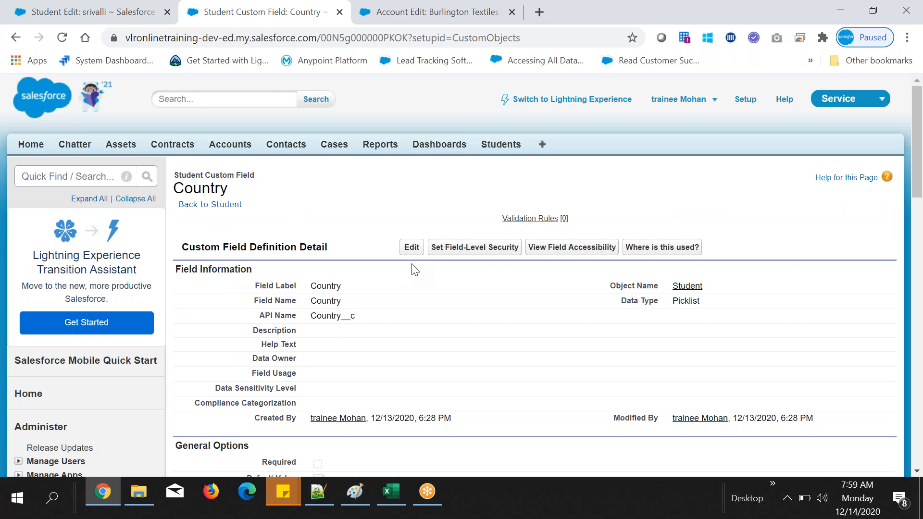
pyautogui.moveTo(415, 270); pyautogui.dragTo(478, 332)
pyautogui.scroll(-10, 478, 332)
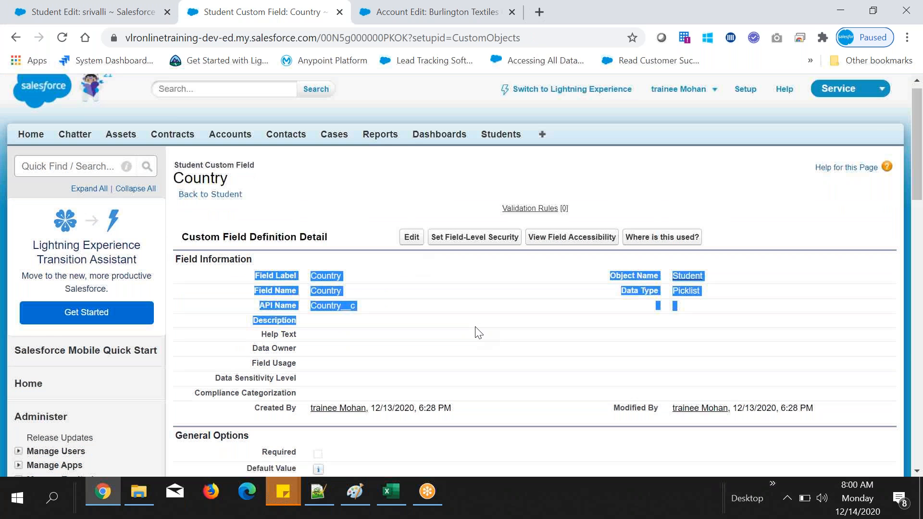
pyautogui.scroll(3, 478, 331)
pyautogui.moveTo(179, 267); pyautogui.dragTo(216, 268)
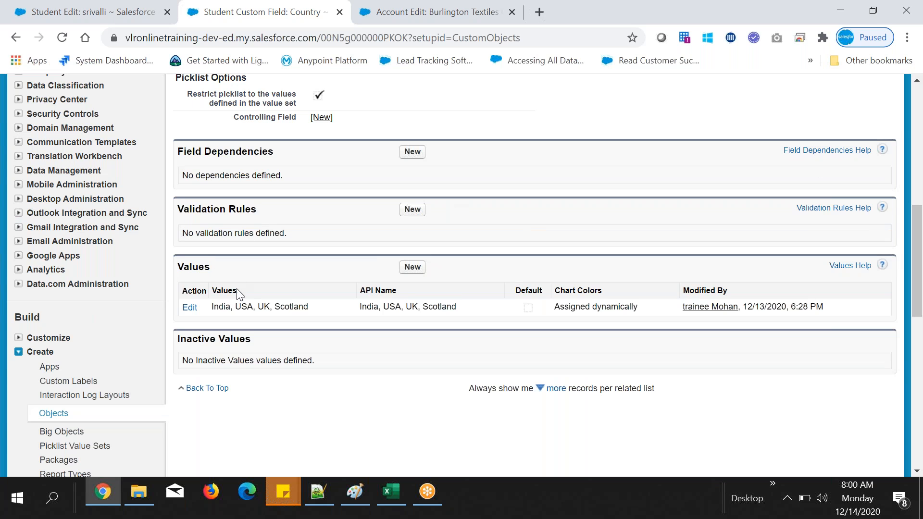
pyautogui.moveTo(308, 307); pyautogui.dragTo(214, 307)
pyautogui.click(312, 305)
# Step: Edit the combined Country picklist value so its label and API name are both India, and save it
pyautogui.click(188, 309)
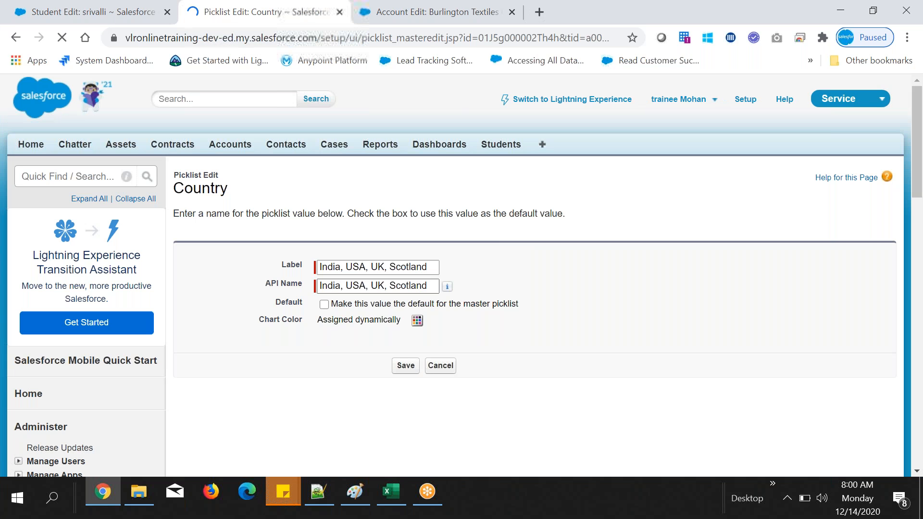
pyautogui.moveTo(341, 267); pyautogui.dragTo(452, 273)
pyautogui.press('BackSpace')
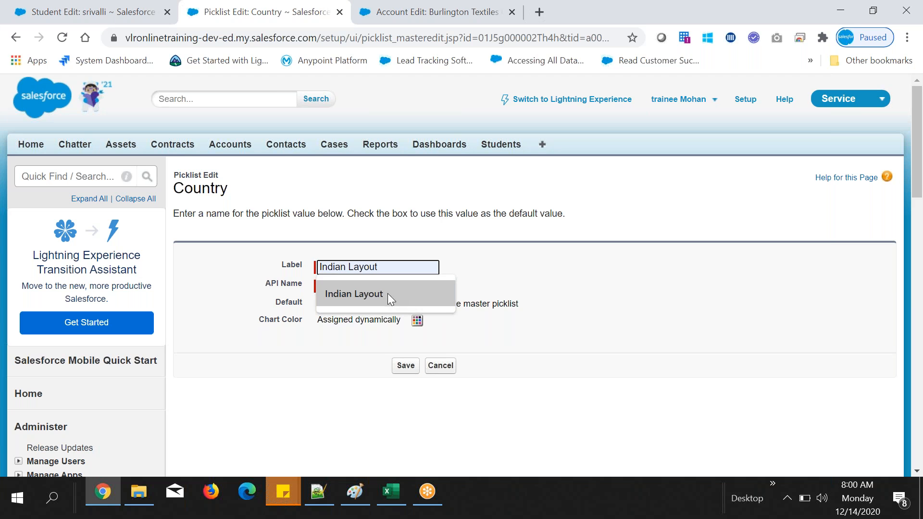
pyautogui.click(340, 287)
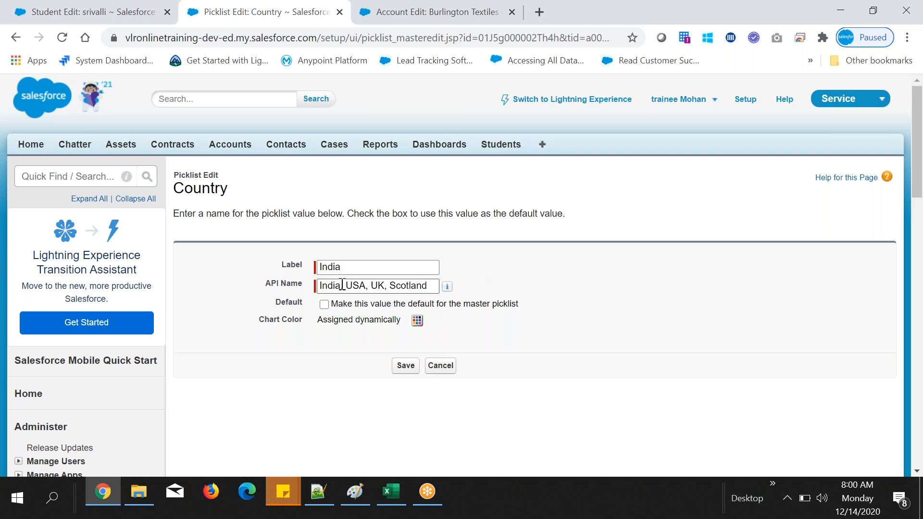
pyautogui.moveTo(339, 287); pyautogui.dragTo(434, 286)
pyautogui.press('BackSpace')
pyautogui.click(320, 267)
pyautogui.click(258, 270)
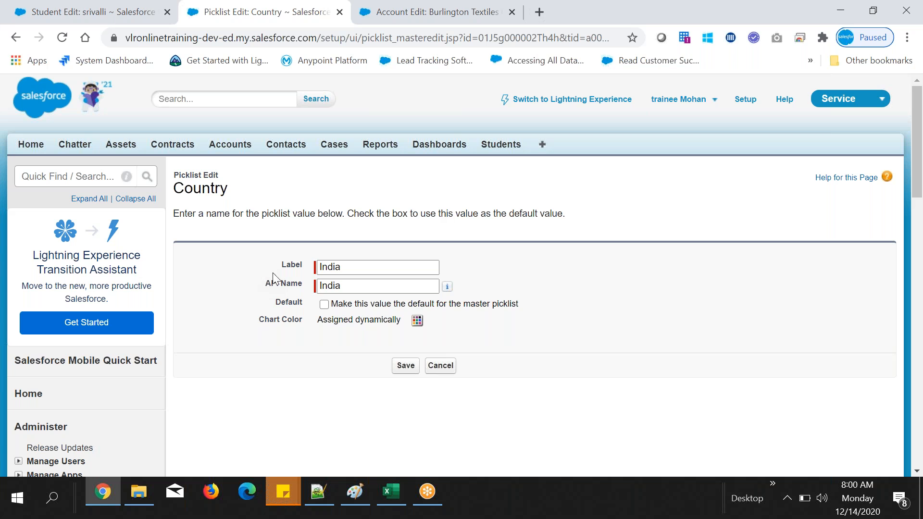
pyautogui.click(403, 367)
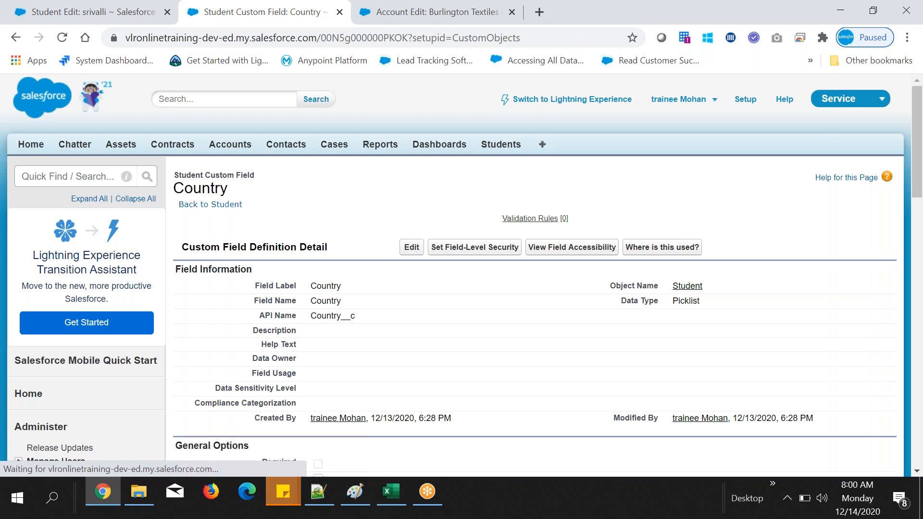
# Step: Review the label and API name of the India entry in the Country field's Values list
pyautogui.scroll(-1, 455, 275)
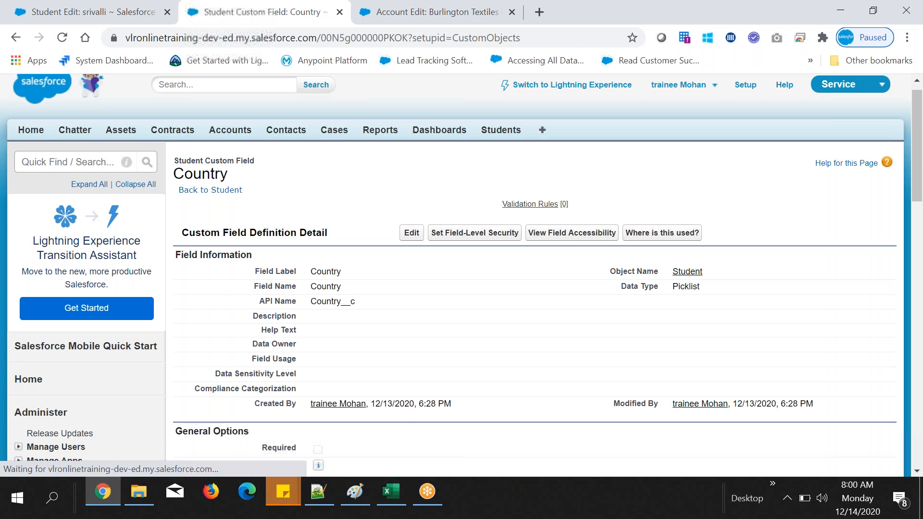
pyautogui.scroll(-7, 456, 275)
pyautogui.scroll(-2, 216, 267)
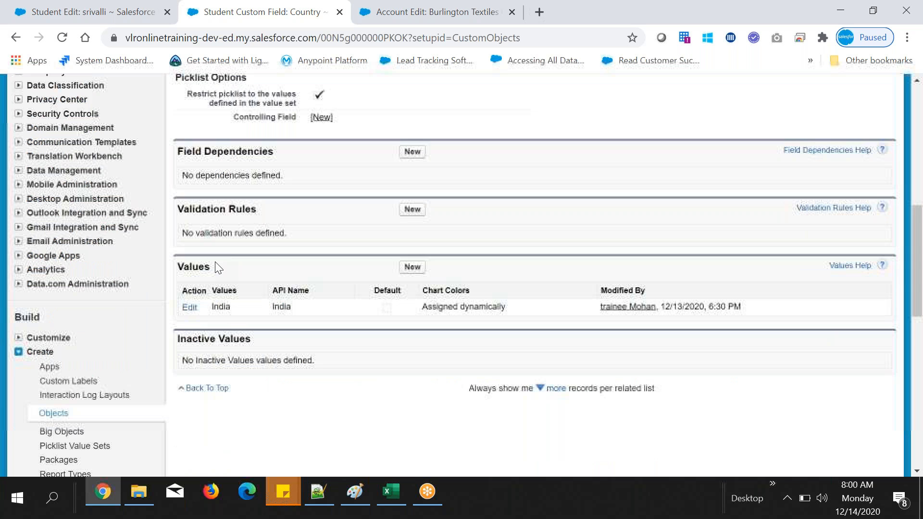
pyautogui.doubleClick(216, 267)
pyautogui.doubleClick(216, 307)
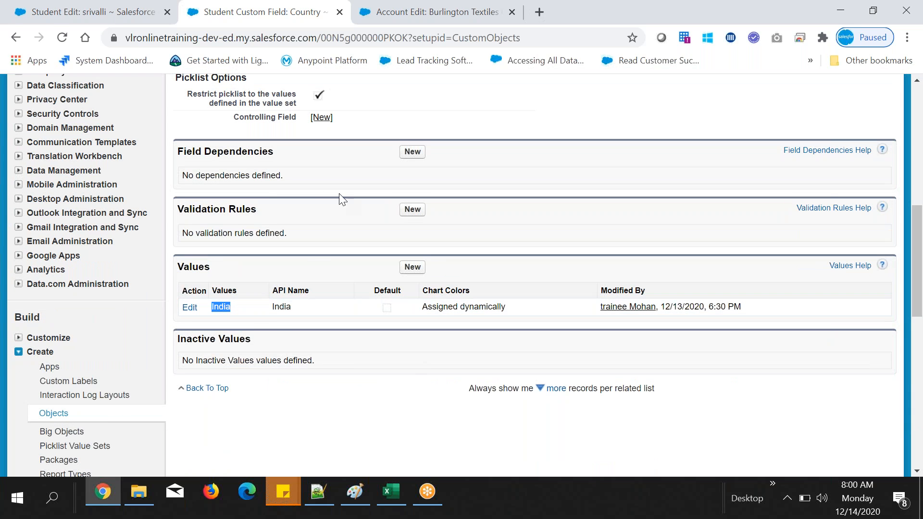
pyautogui.moveTo(274, 306); pyautogui.dragTo(298, 307)
pyautogui.click(300, 307)
# Step: Set the India picklist value's API name to IND and save it
pyautogui.click(190, 309)
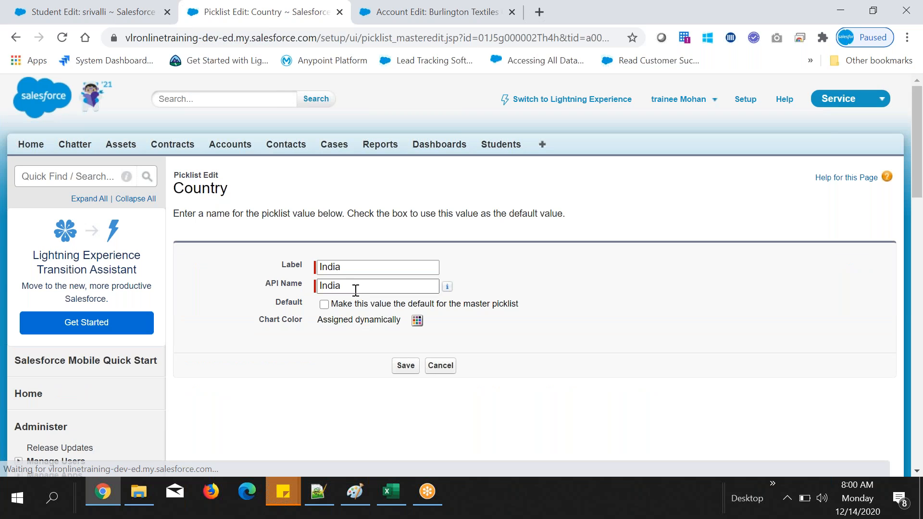
pyautogui.doubleClick(355, 290)
pyautogui.write('IN')
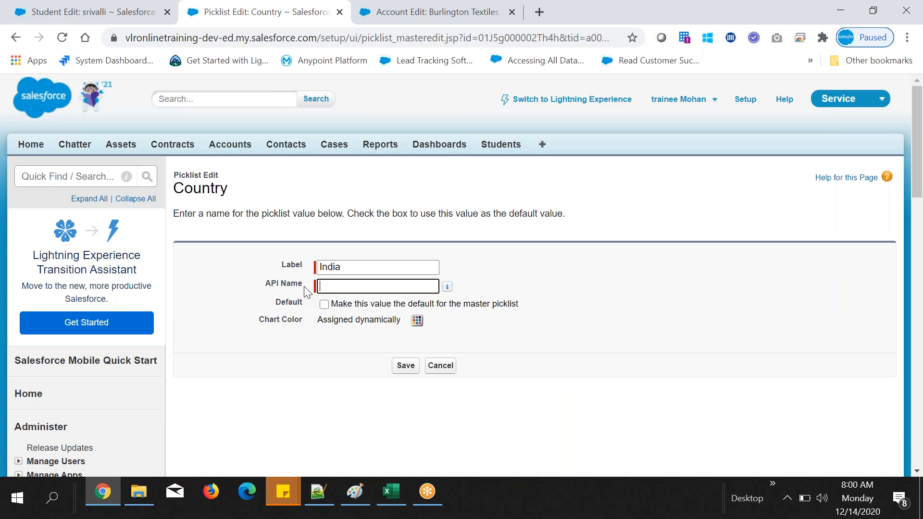
pyautogui.write('D')
pyautogui.click(518, 272)
pyautogui.click(404, 366)
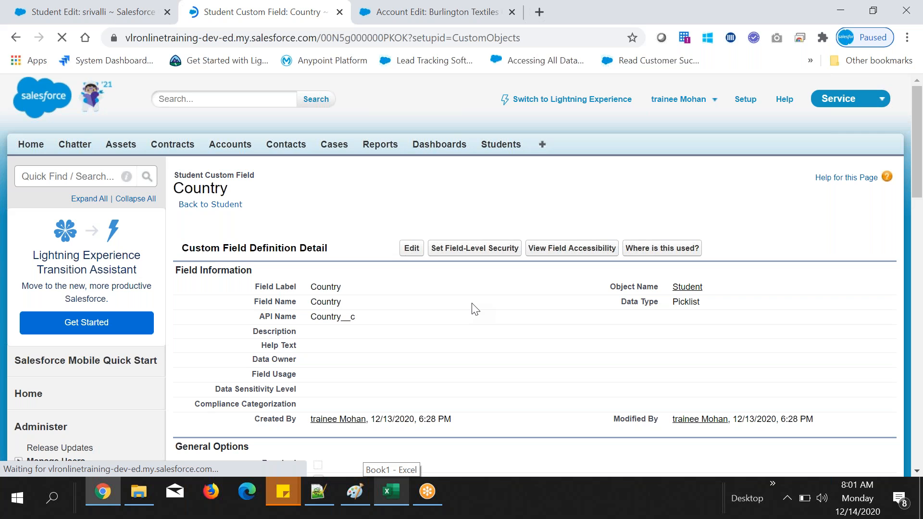
# Step: Examine the India value's label and its new API name in the Country field's Values list
pyautogui.scroll(-7, 475, 308)
pyautogui.scroll(-3, 475, 308)
pyautogui.doubleClick(279, 234)
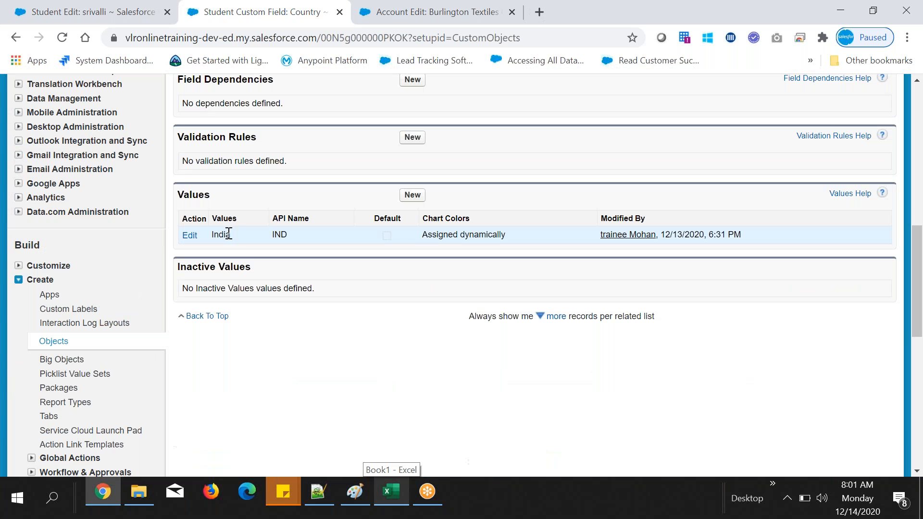
pyautogui.doubleClick(221, 234)
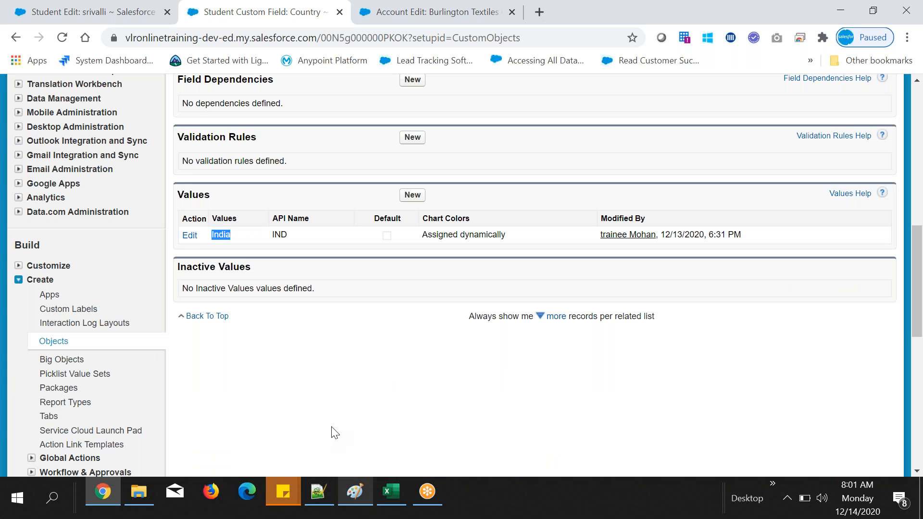
pyautogui.scroll(1, 335, 433)
pyautogui.scroll(2, 335, 433)
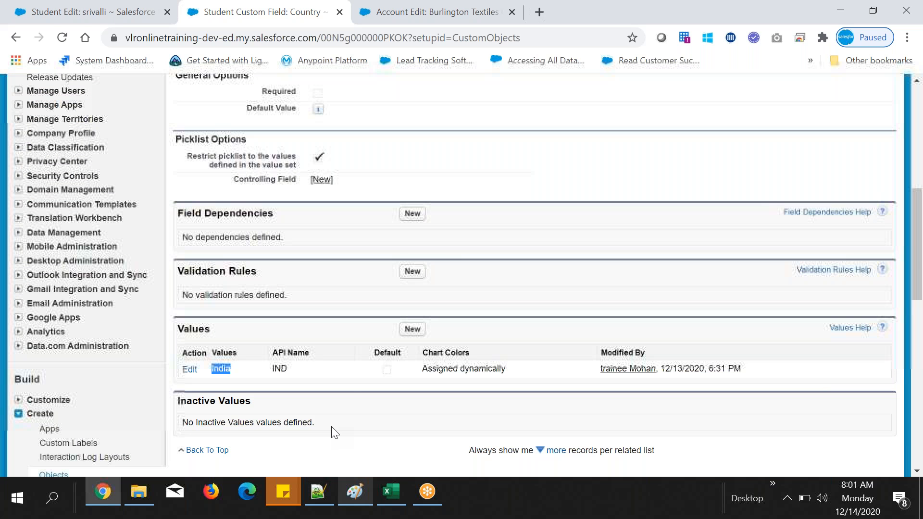
pyautogui.click(255, 384)
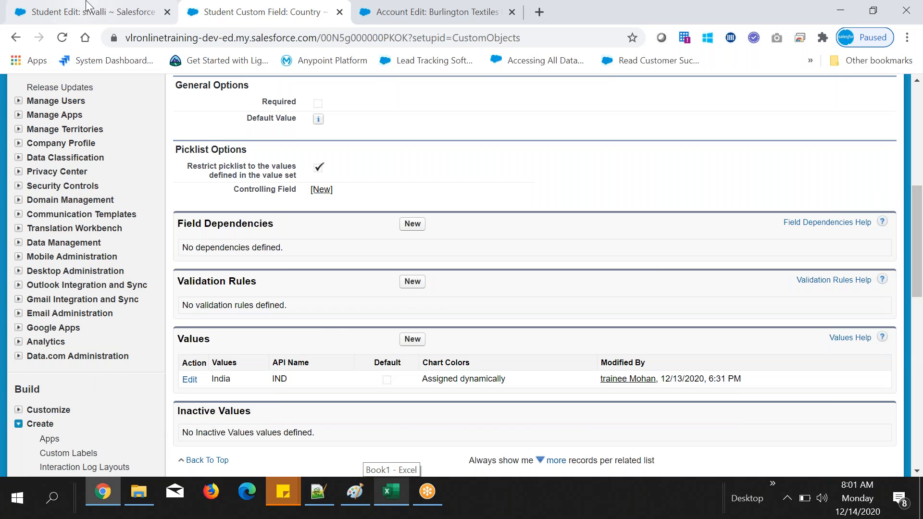
# Step: Reload the student record's edit page and select India as the Country
pyautogui.click(86, 5)
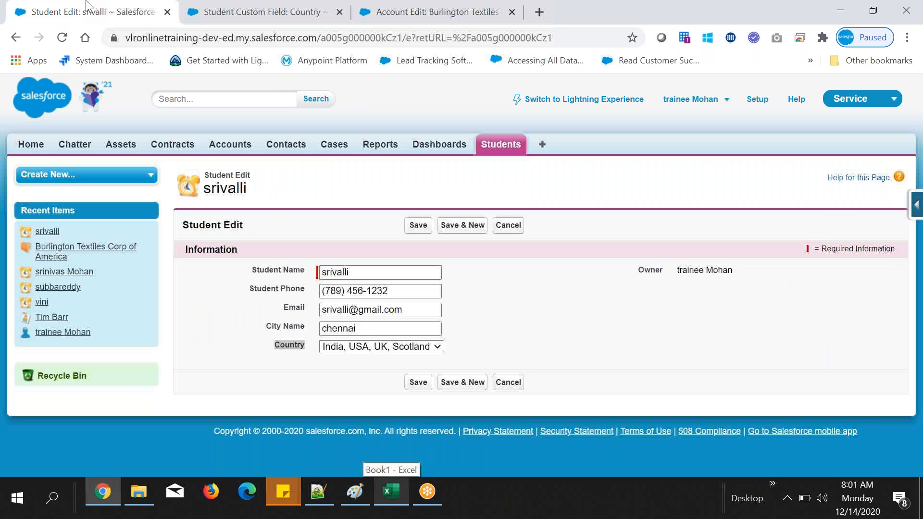
pyautogui.click(62, 38)
pyautogui.click(349, 347)
pyautogui.click(338, 369)
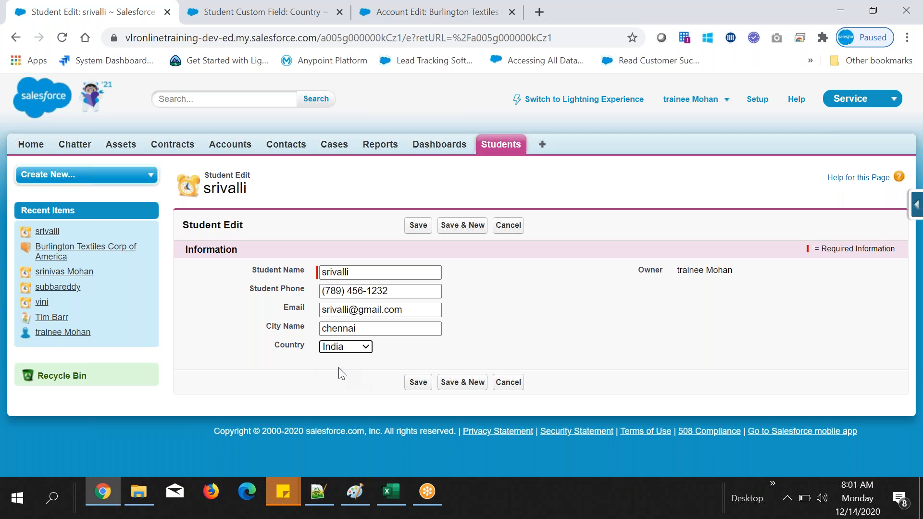
# Step: Compare the India value's label and API name in the Values list with the option offered in the student's Country picklist
pyautogui.click(317, 11)
pyautogui.moveTo(272, 379); pyautogui.dragTo(293, 382)
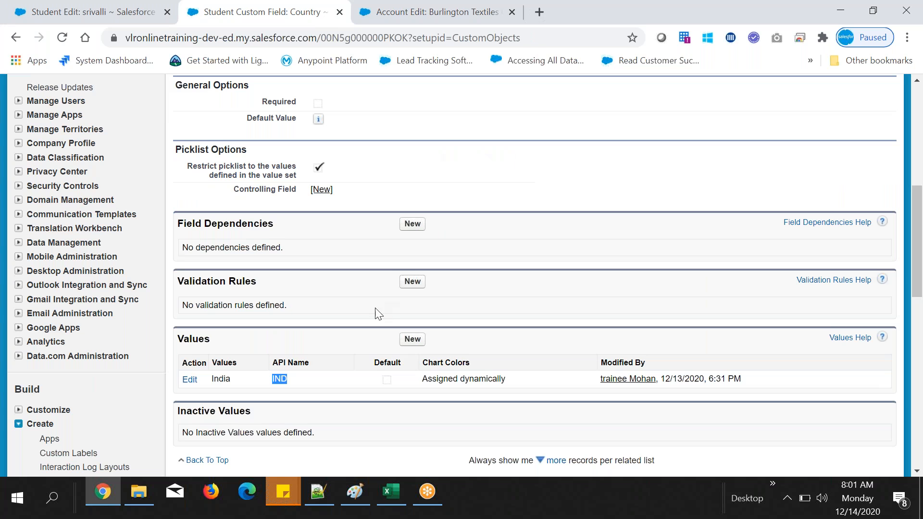
pyautogui.click(299, 377)
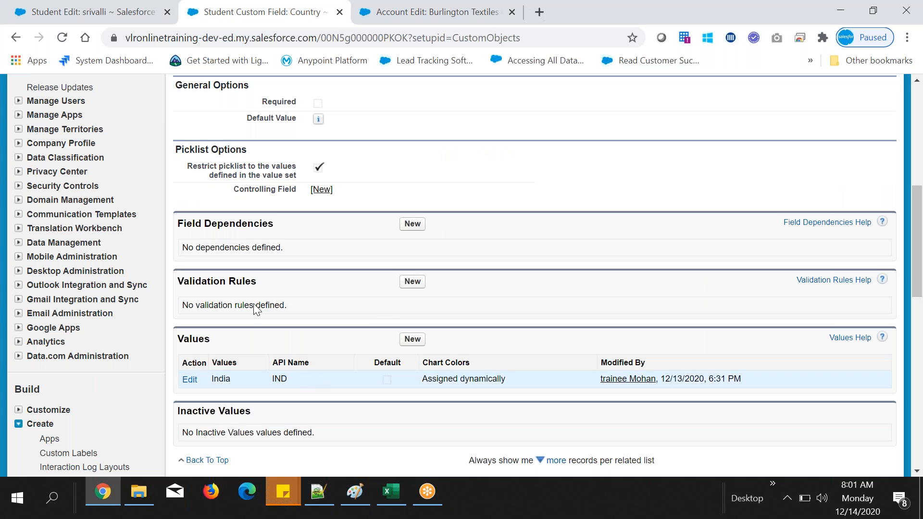
pyautogui.moveTo(211, 379); pyautogui.dragTo(235, 373)
pyautogui.doubleClick(235, 361)
pyautogui.doubleClick(234, 380)
pyautogui.click(124, 10)
pyautogui.click(349, 347)
pyautogui.click(386, 366)
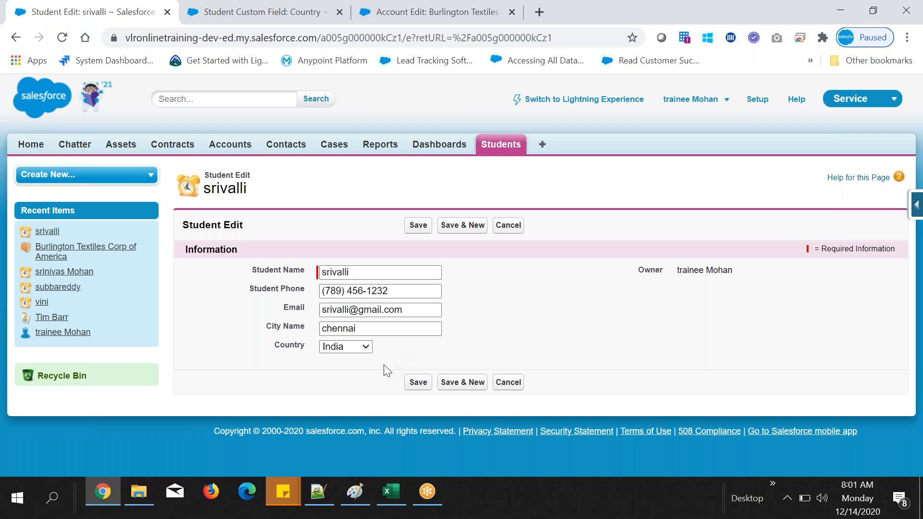
# Step: Enter USA, UK, Scotland and Malesia on separate lines as new values for the Country picklist, correcting Scotland's spelling
pyautogui.click(247, 7)
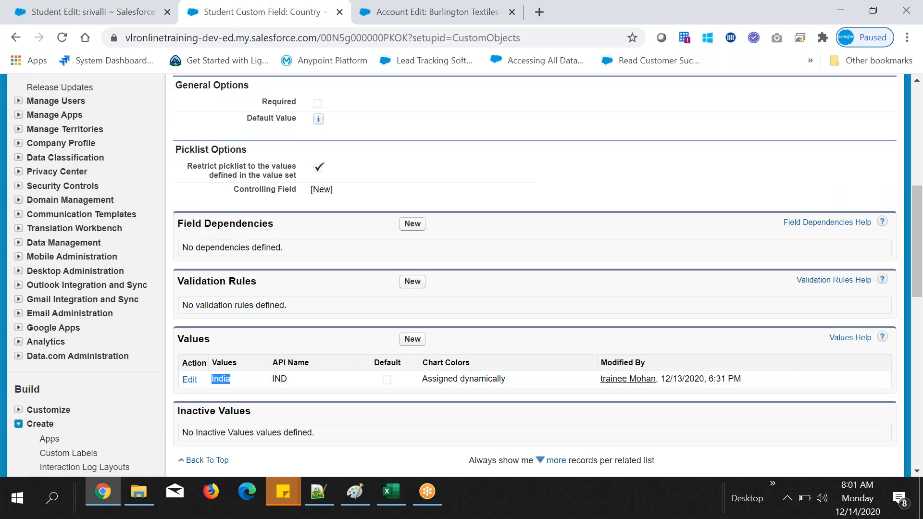
pyautogui.click(410, 338)
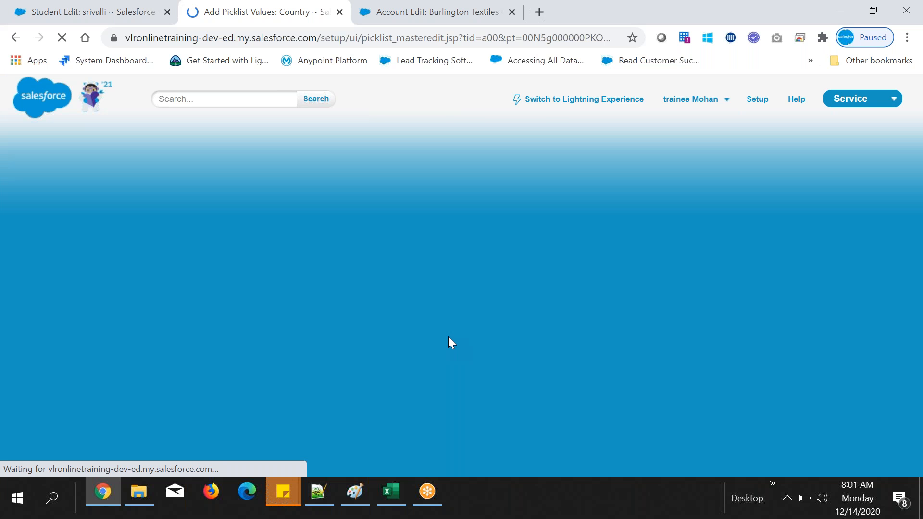
pyautogui.write('USA')
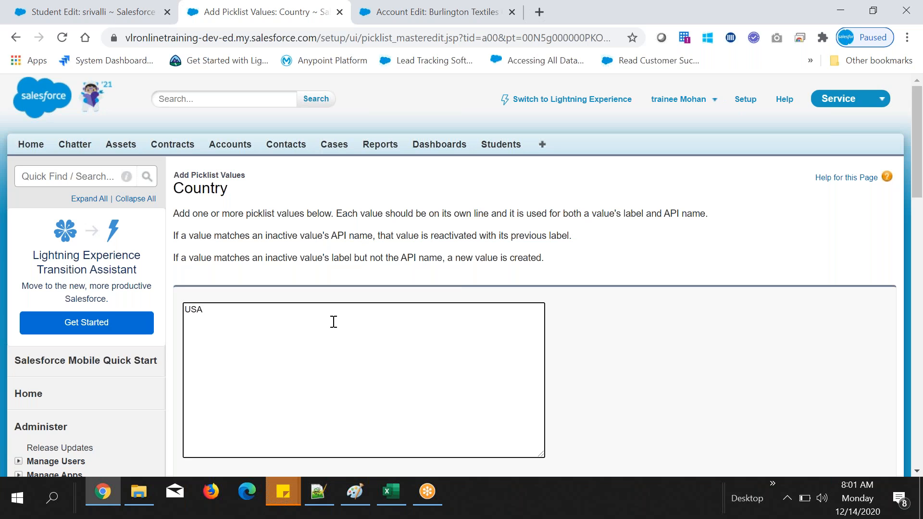
pyautogui.press('Return')
pyautogui.write('UK ')
pyautogui.write('Scot')
pyautogui.write('tland')
pyautogui.rightClick(212, 330)
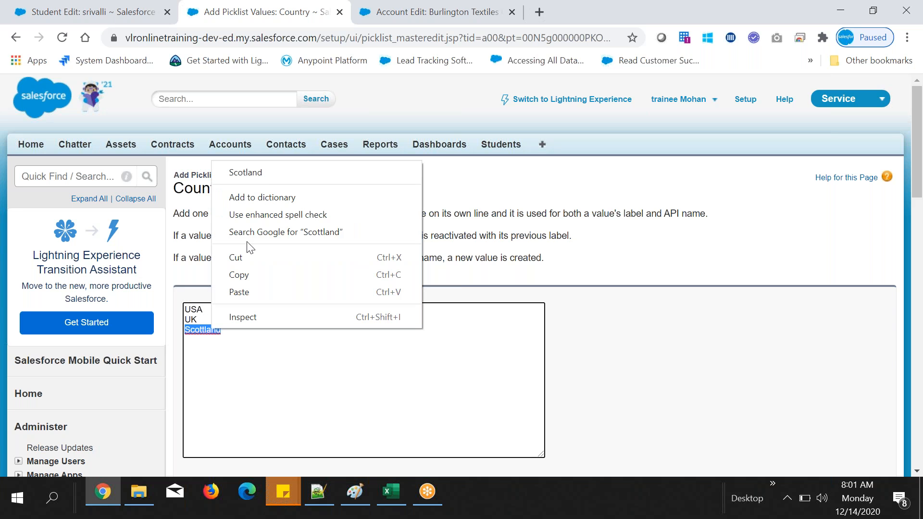
pyautogui.click(263, 175)
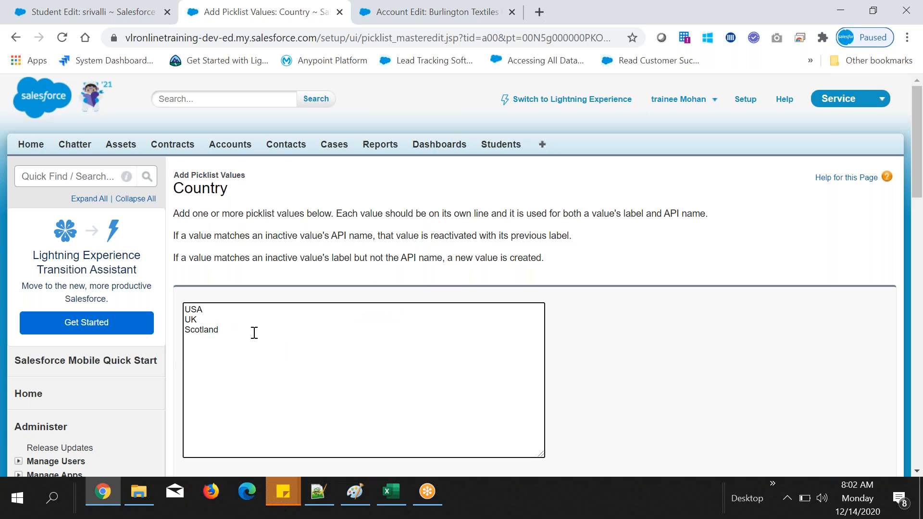
pyautogui.write('Malesia')
pyautogui.press('Return')
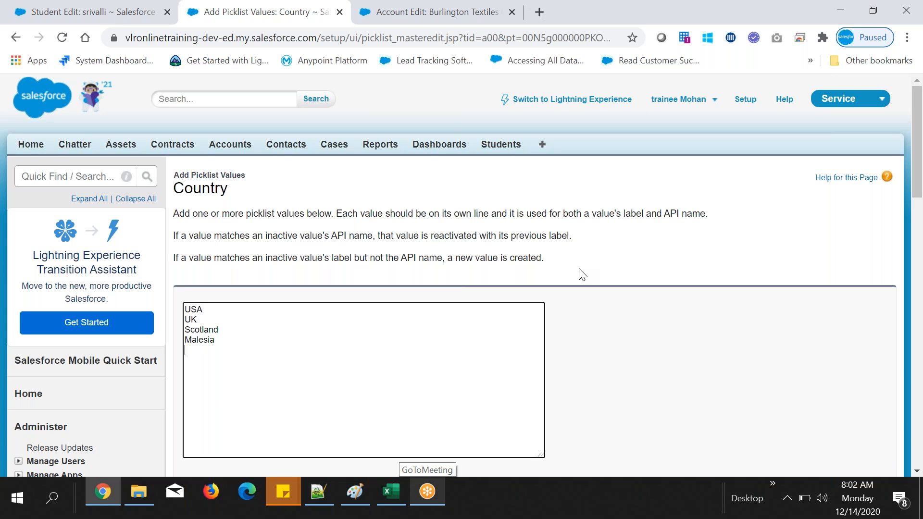
pyautogui.scroll(-1, 582, 274)
pyautogui.scroll(-3, 581, 274)
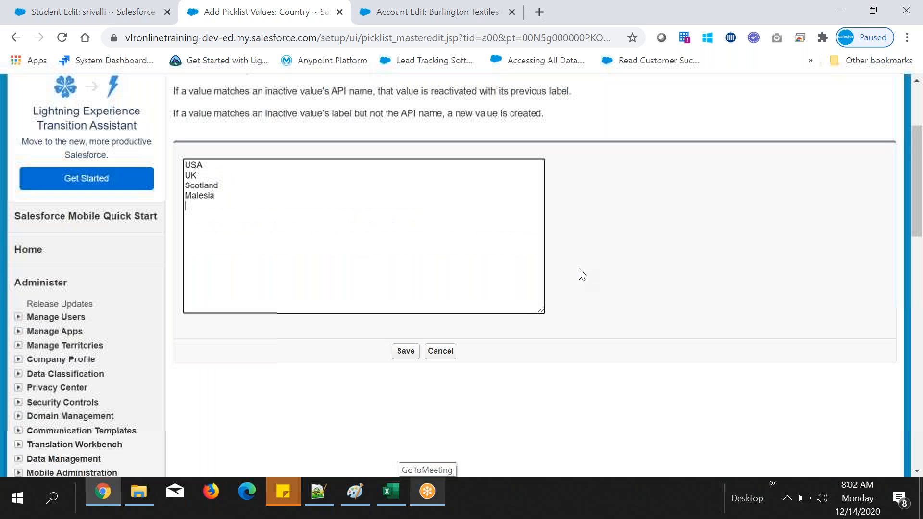
pyautogui.moveTo(198, 174)
pyautogui.mouseDown()
pyautogui.moveTo(178, 178)
pyautogui.moveTo(208, 184)
pyautogui.mouseUp()
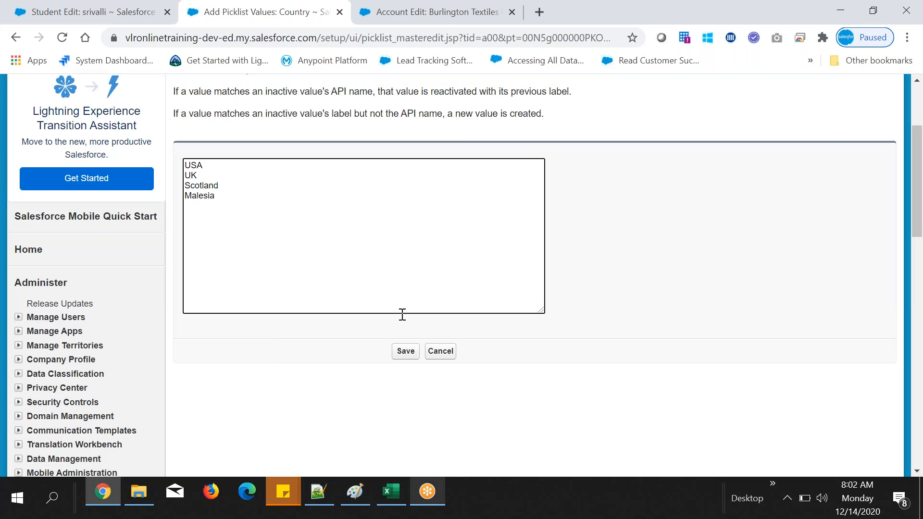
pyautogui.click(232, 172)
pyautogui.write('.....')
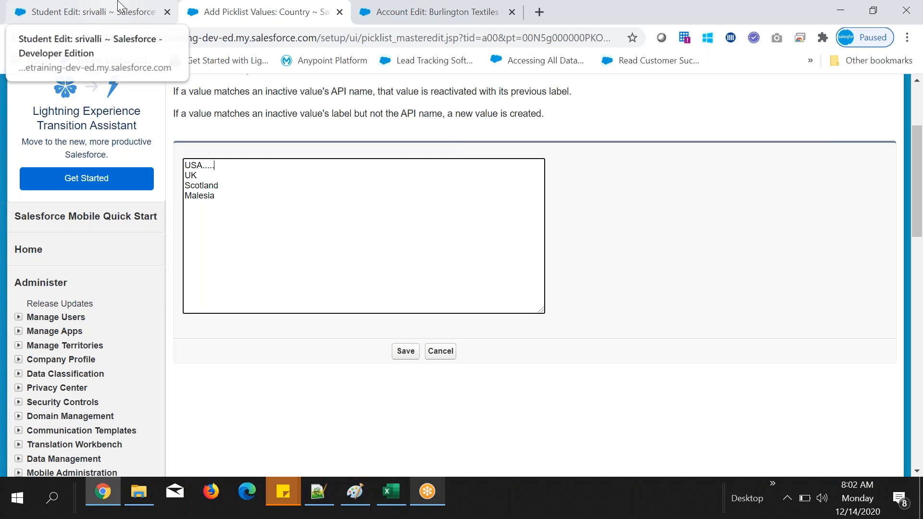
pyautogui.press('BackSpace')
pyautogui.press('BackSpace')
pyautogui.press('BackSpace')
pyautogui.press('BackSpace')
pyautogui.press('BackSpace')
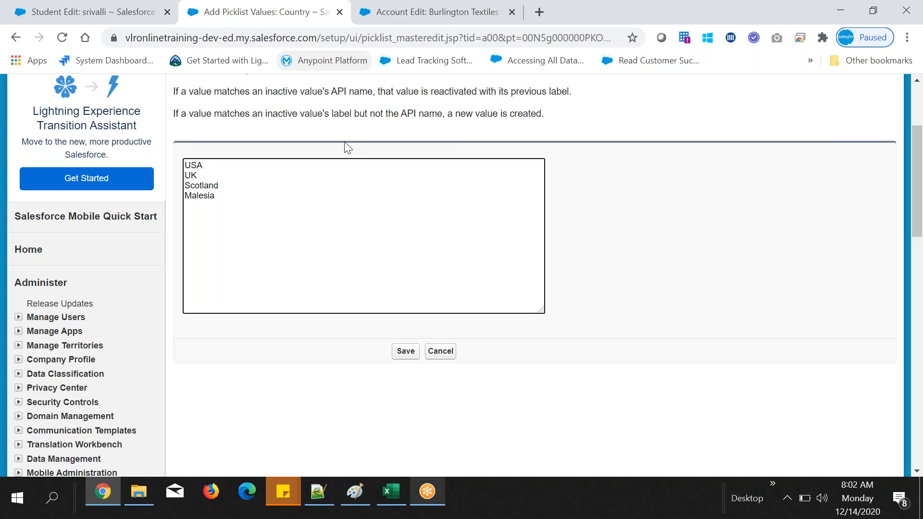
# Step: Save the new Country picklist values and review their labels and API names in the Values list
pyautogui.press('Tab')
pyautogui.press('Return')
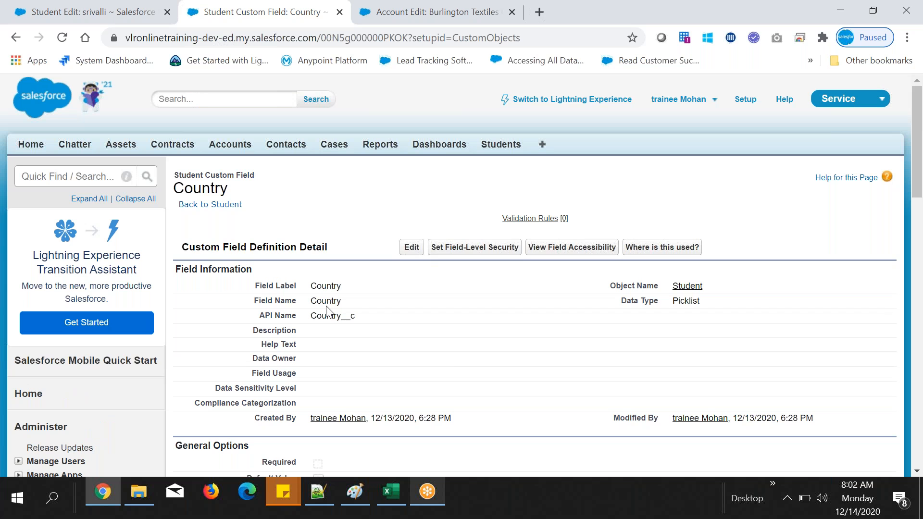
pyautogui.scroll(-10, 277, 231)
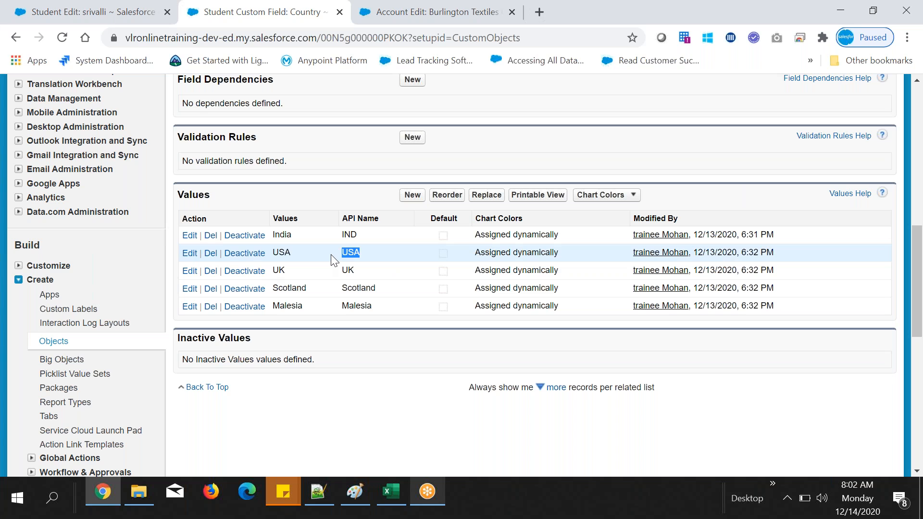
pyautogui.doubleClick(349, 232)
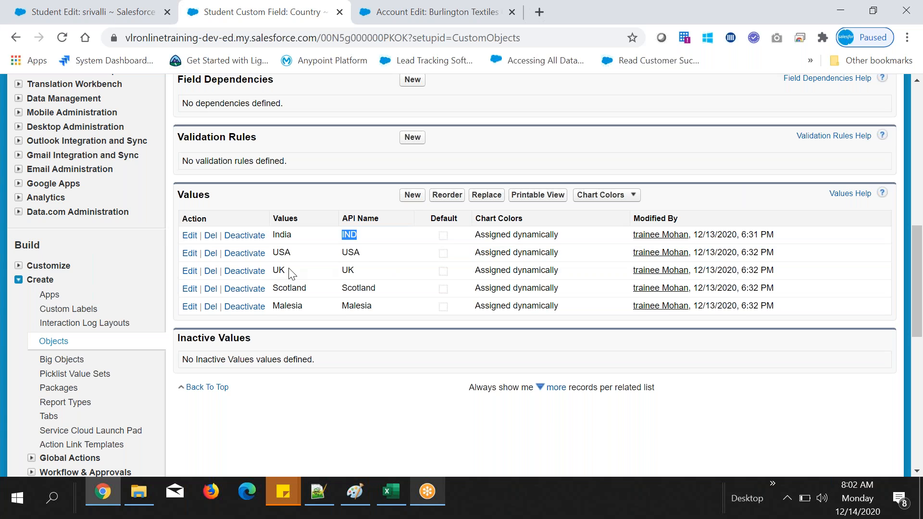
pyautogui.doubleClick(276, 219)
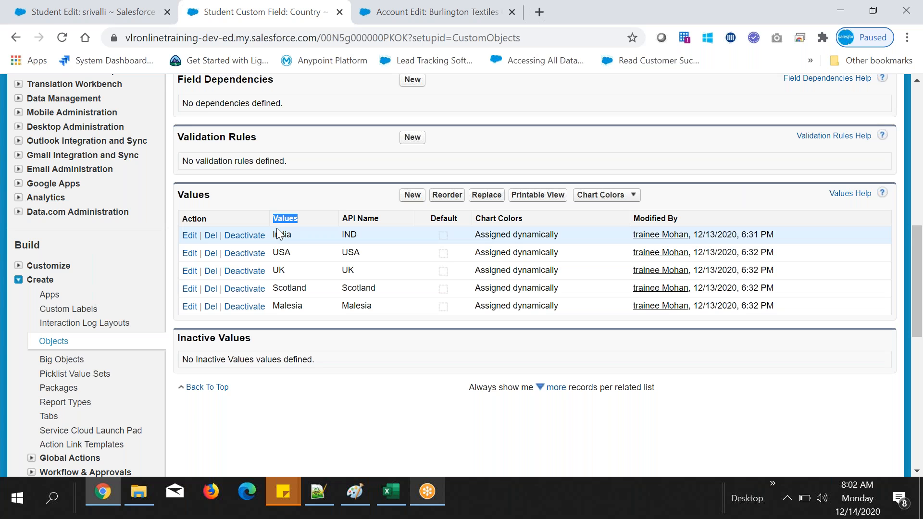
# Step: Reload the student record's edit page, set Country to Scotland, and save the record
pyautogui.click(110, 5)
pyautogui.click(61, 37)
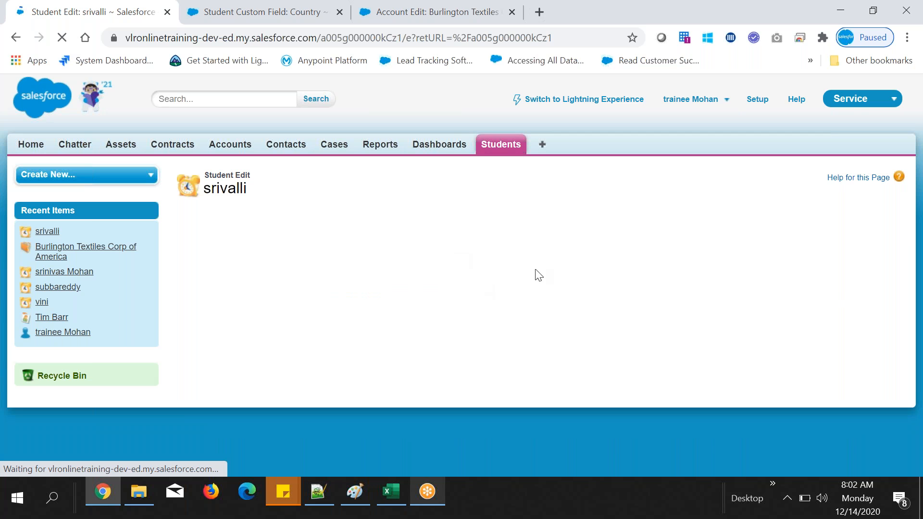
pyautogui.click(366, 348)
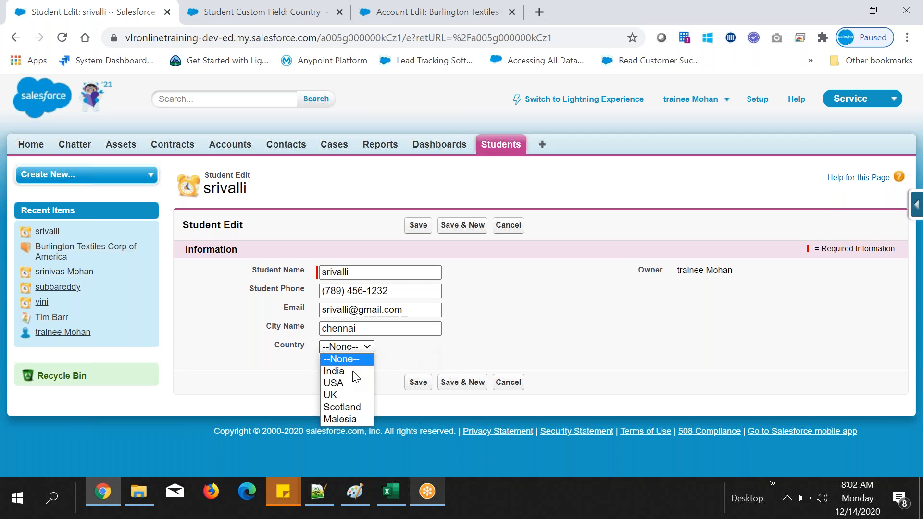
pyautogui.click(354, 406)
pyautogui.click(421, 358)
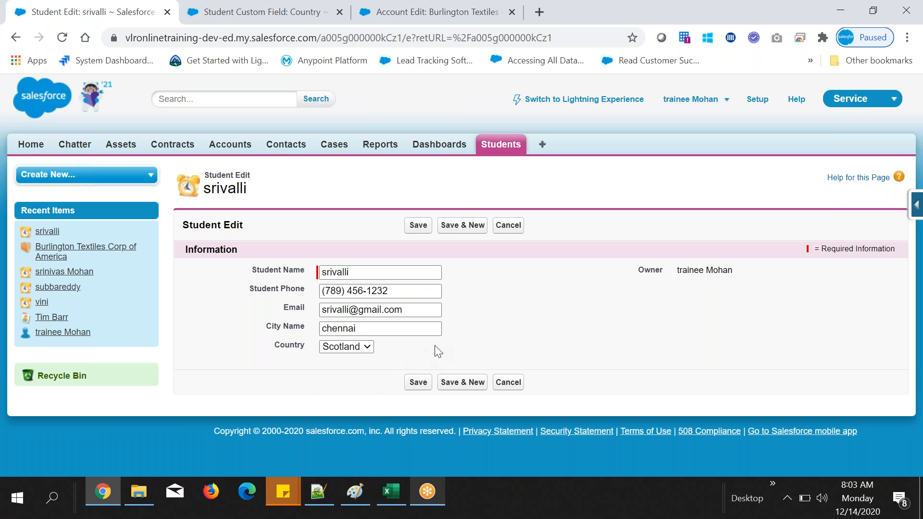
pyautogui.click(418, 227)
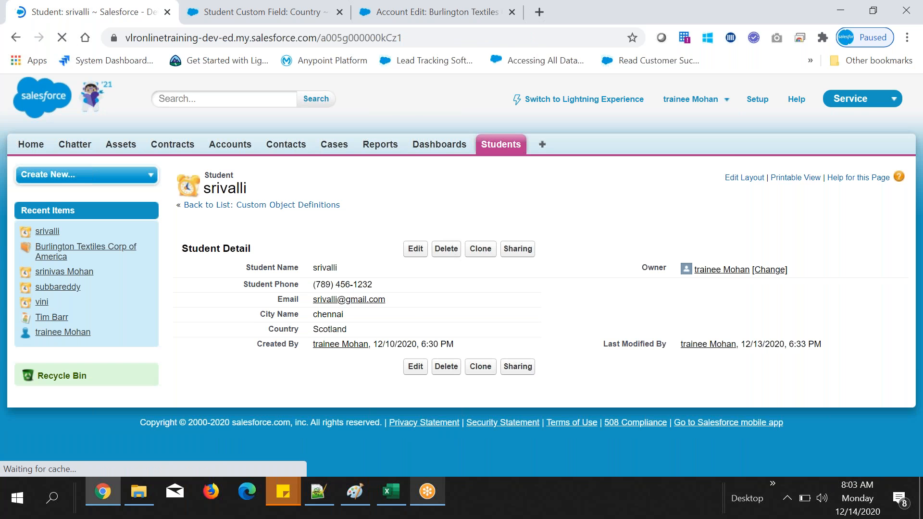
# Step: Open the second student in the recent students list, set Country to India by inline editing, and save the record
pyautogui.click(497, 152)
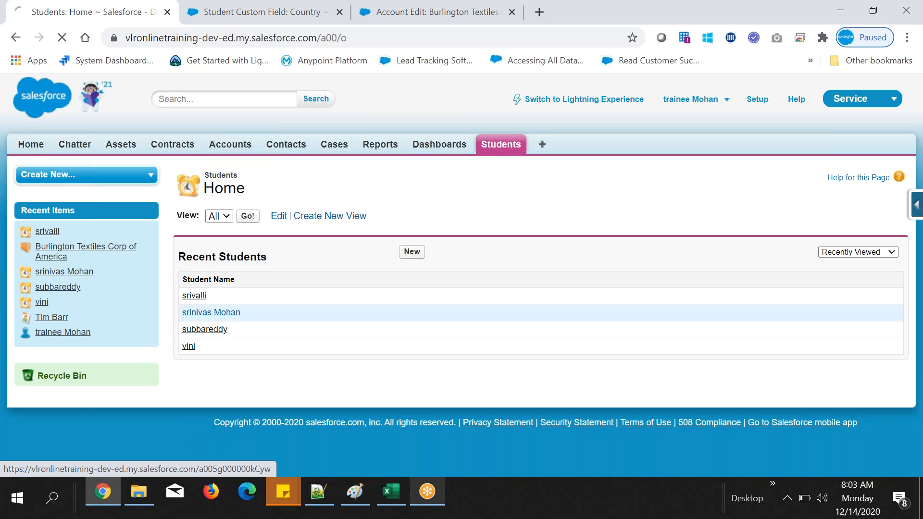
pyautogui.doubleClick(529, 331)
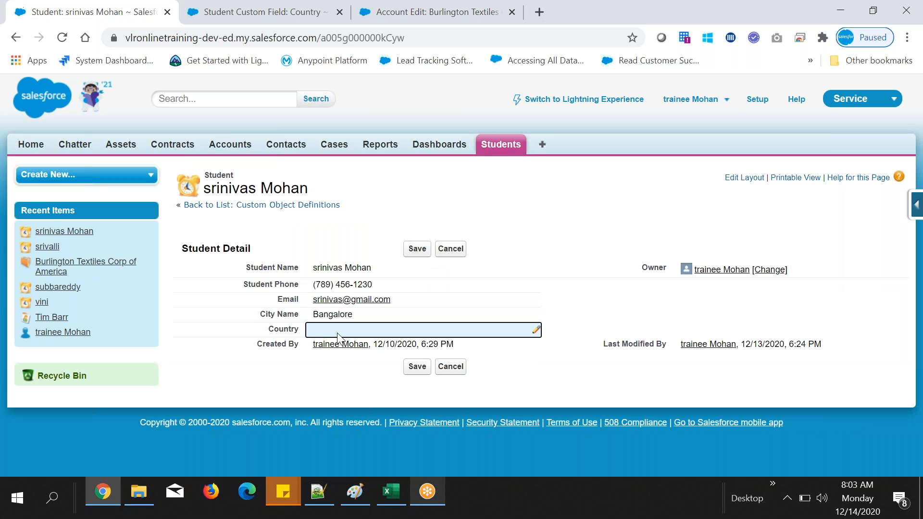
pyautogui.click(340, 331)
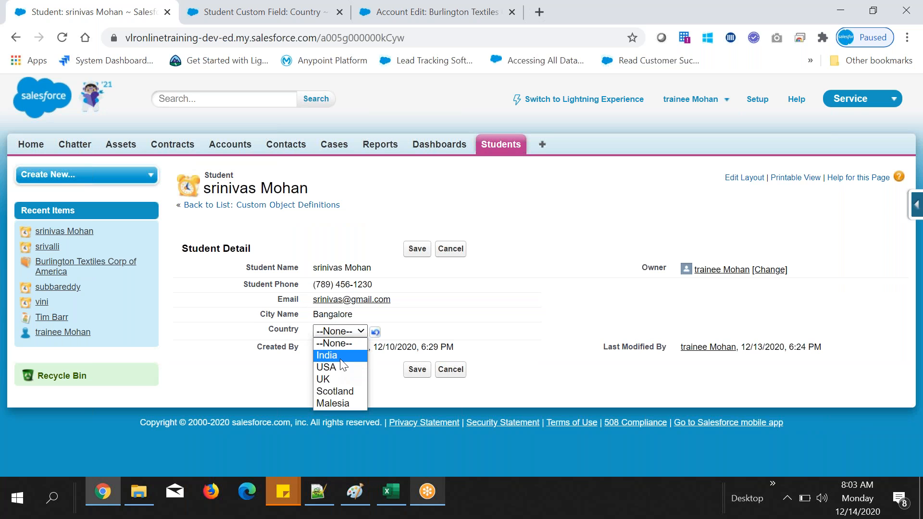
pyautogui.click(337, 355)
pyautogui.click(413, 252)
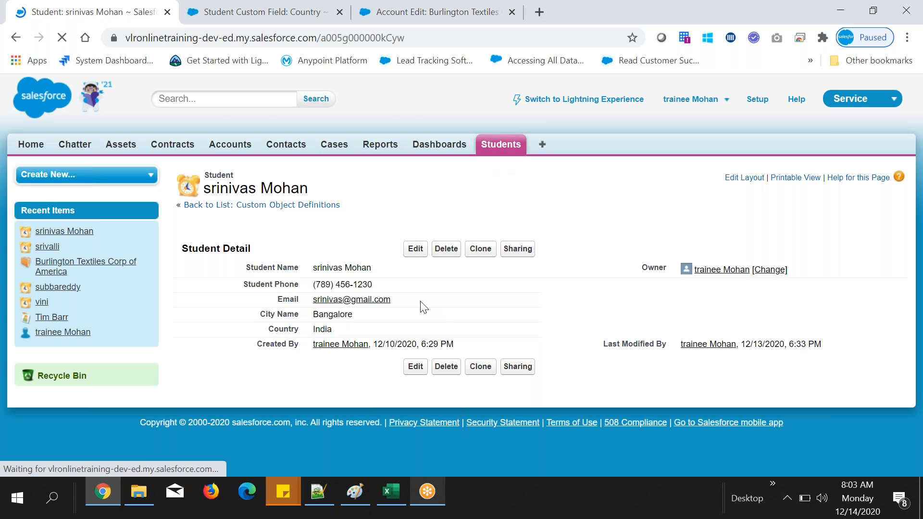
pyautogui.moveTo(268, 328); pyautogui.dragTo(350, 328)
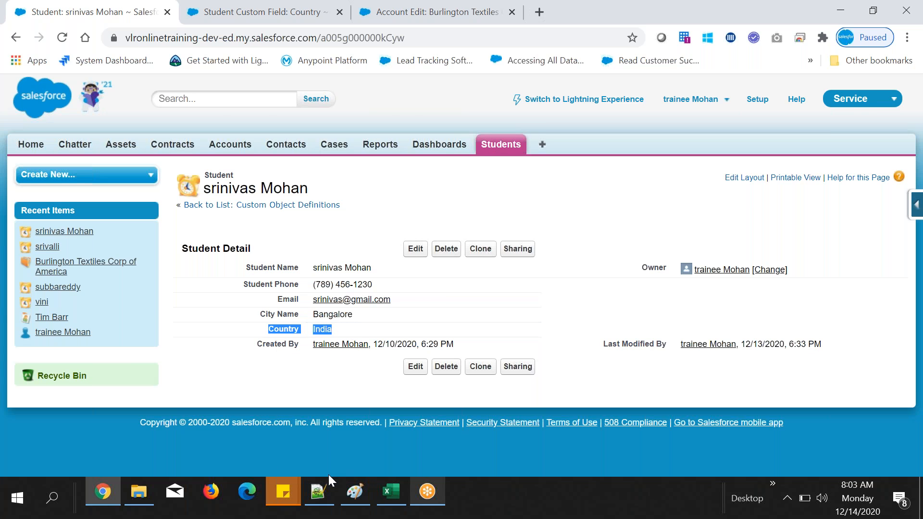
# Step: Switch to the Student workbook in Excel and on to the Notepad++ notes, and review the data types list, including Picklist
pyautogui.click(388, 488)
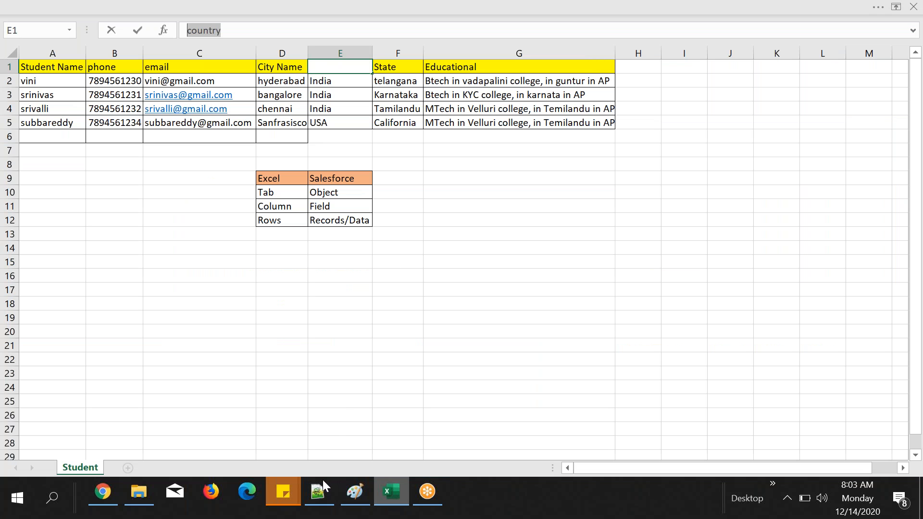
pyautogui.click(322, 494)
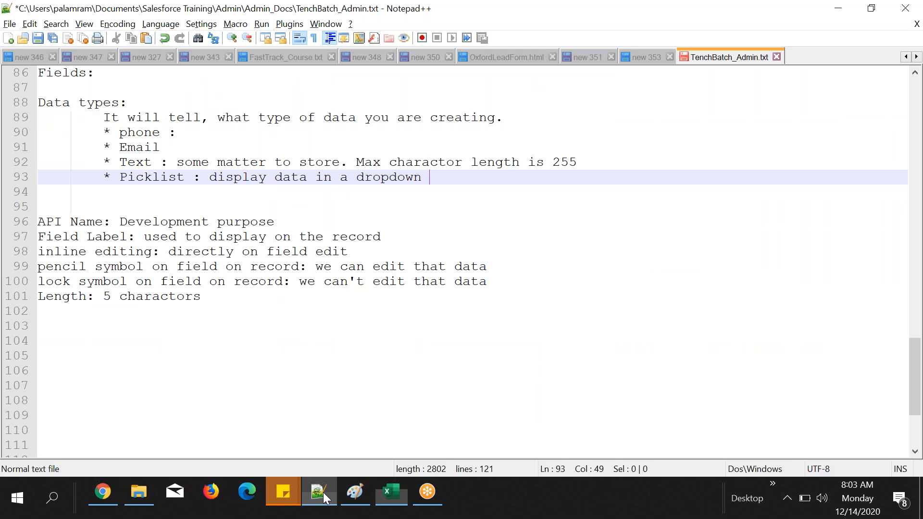
pyautogui.moveTo(103, 132); pyautogui.dragTo(184, 155)
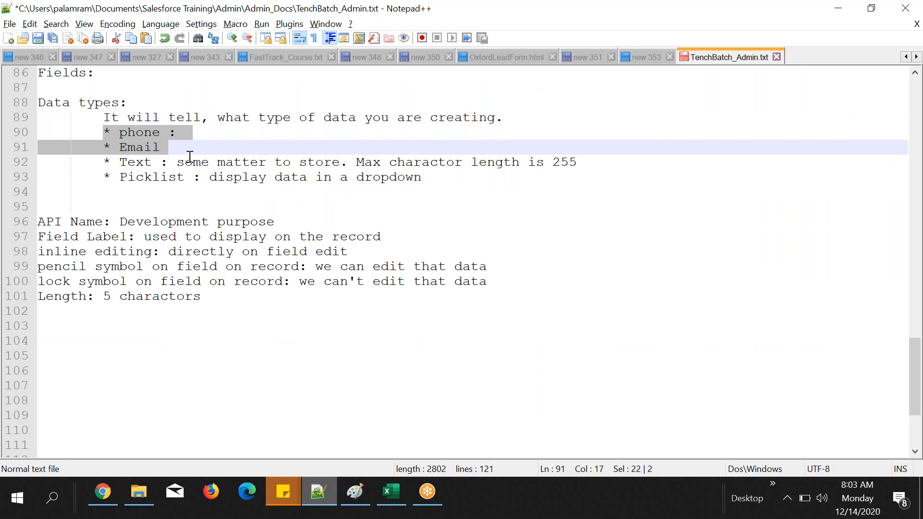
pyautogui.click(184, 197)
pyautogui.doubleClick(159, 177)
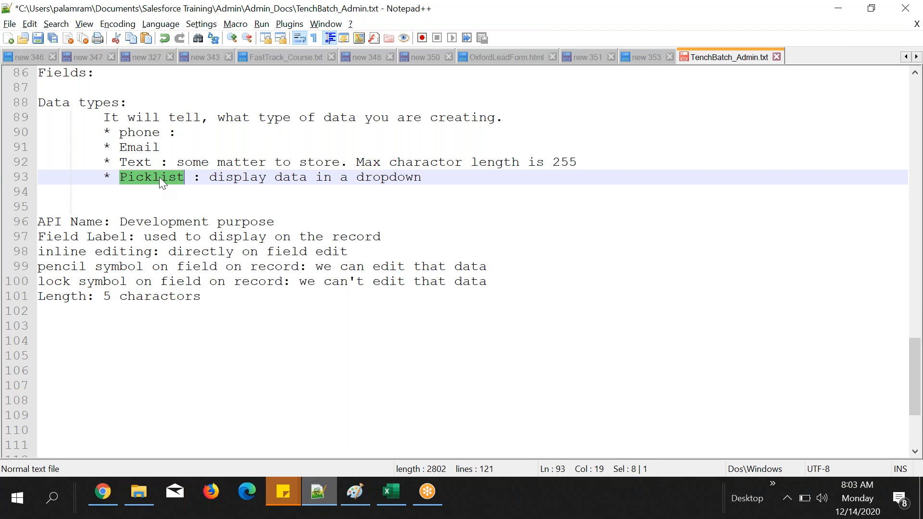
pyautogui.click(166, 202)
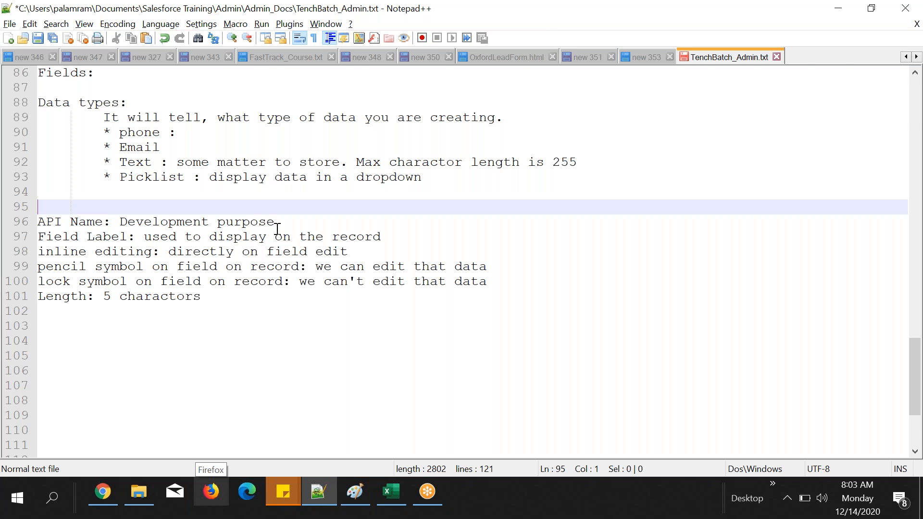
pyautogui.scroll(3, 276, 229)
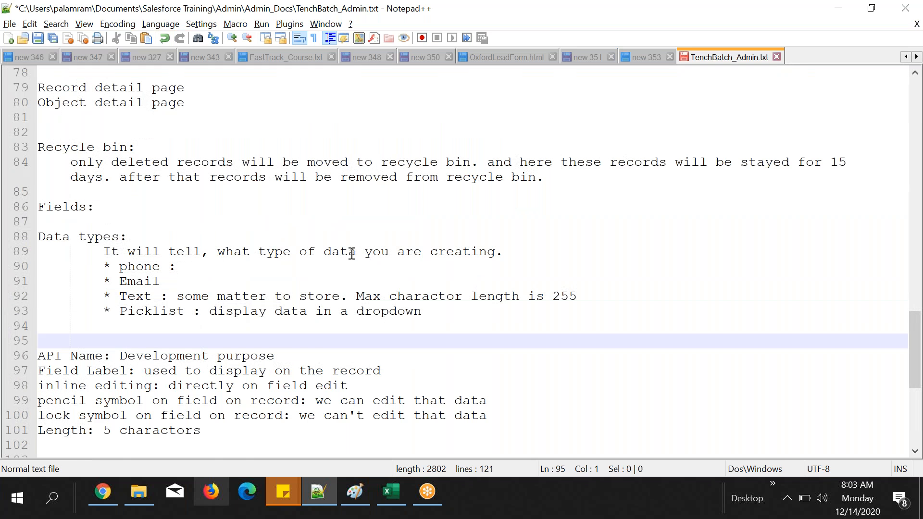
pyautogui.scroll(2, 352, 253)
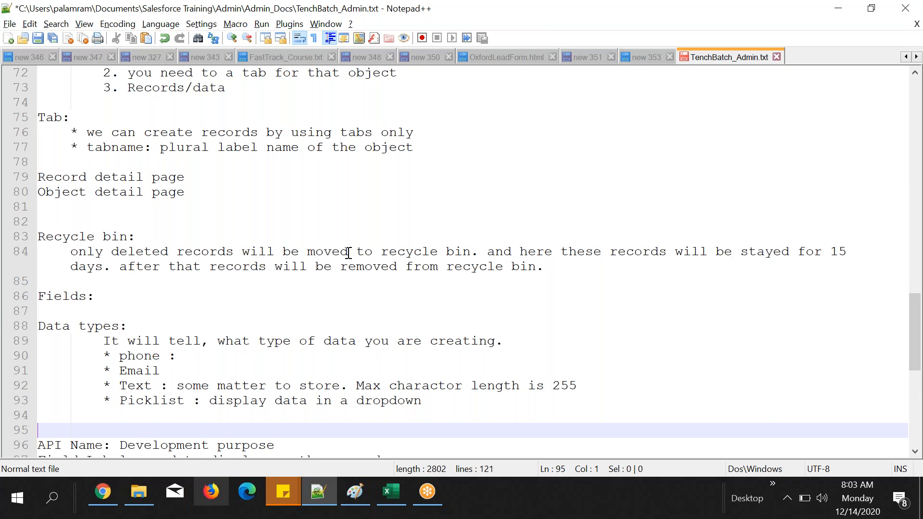
# Step: Review the notes on tabs and records, then check the student record in Chrome and return to the Student workbook in Excel
pyautogui.scroll(2, 349, 253)
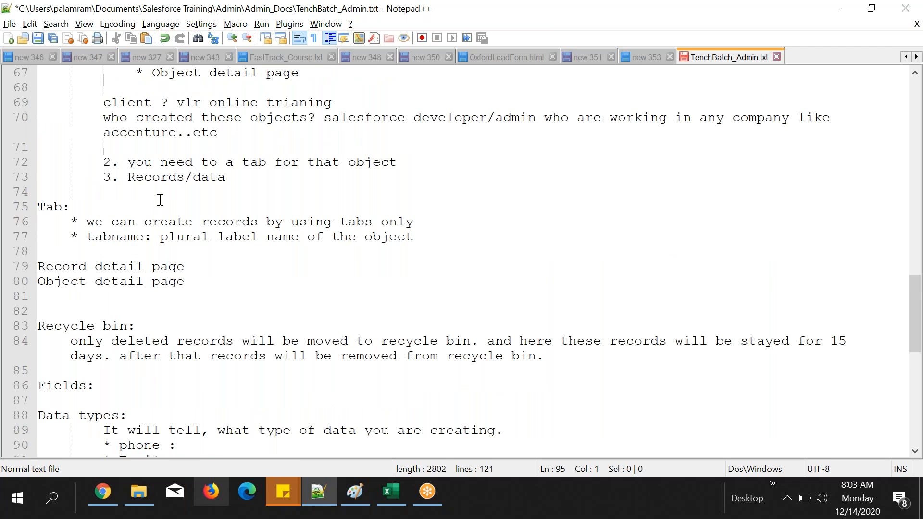
pyautogui.scroll(-1, 288, 354)
pyautogui.hotkey('alt', 'Tab')
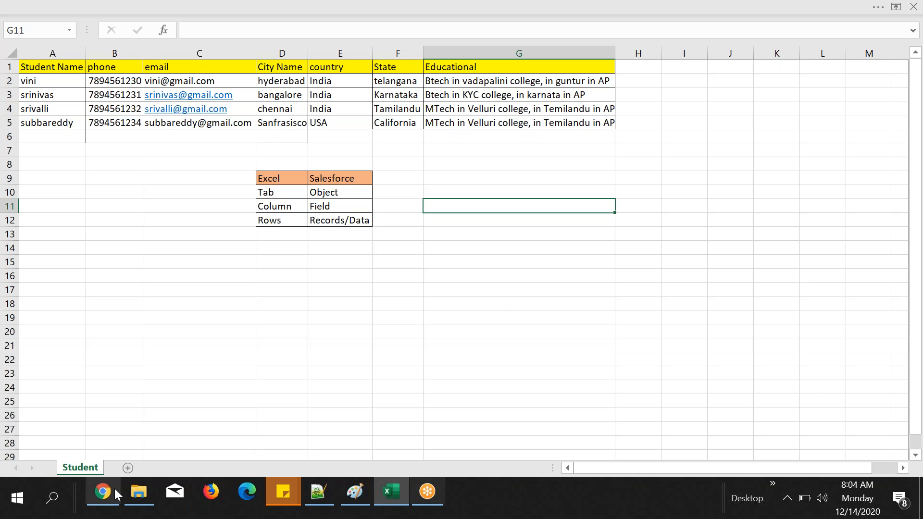
pyautogui.click(101, 494)
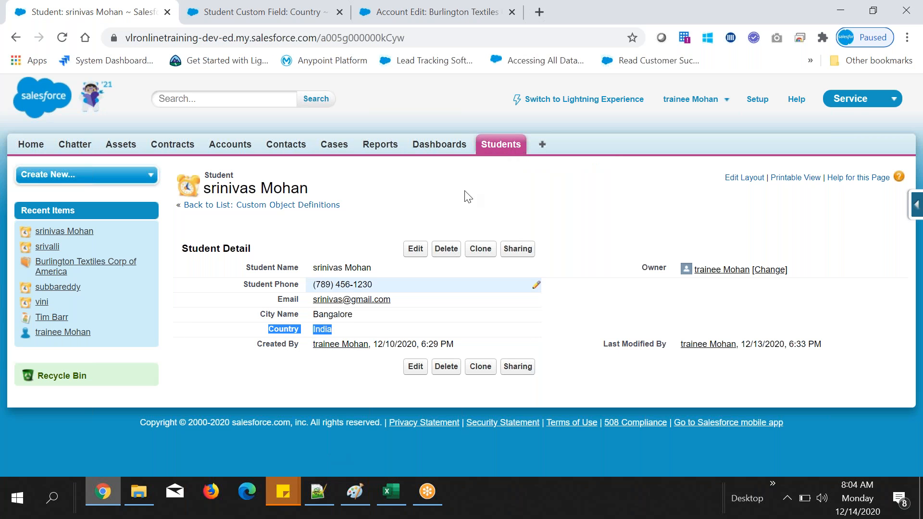
pyautogui.click(391, 491)
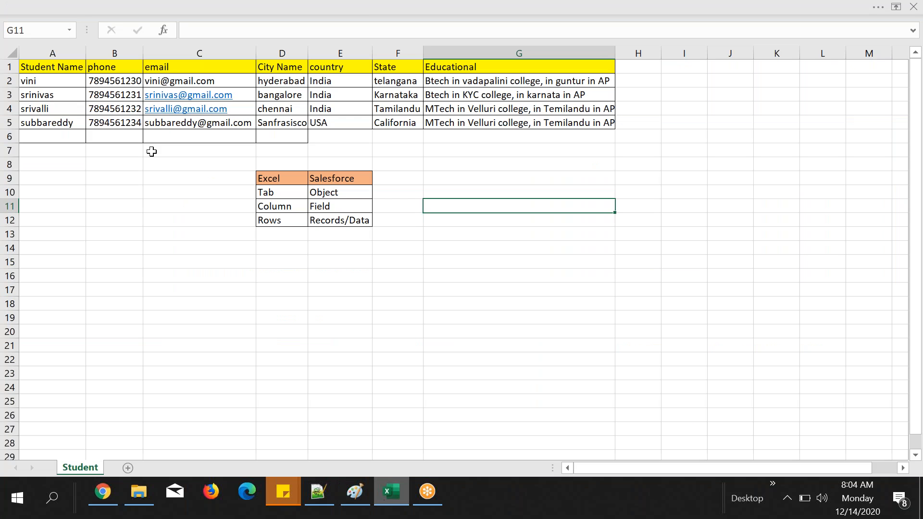
# Step: Compare the Excel terms Tab, Column and Rows with their Salesforce equivalents in the mapping table below the student data
pyautogui.click(35, 69)
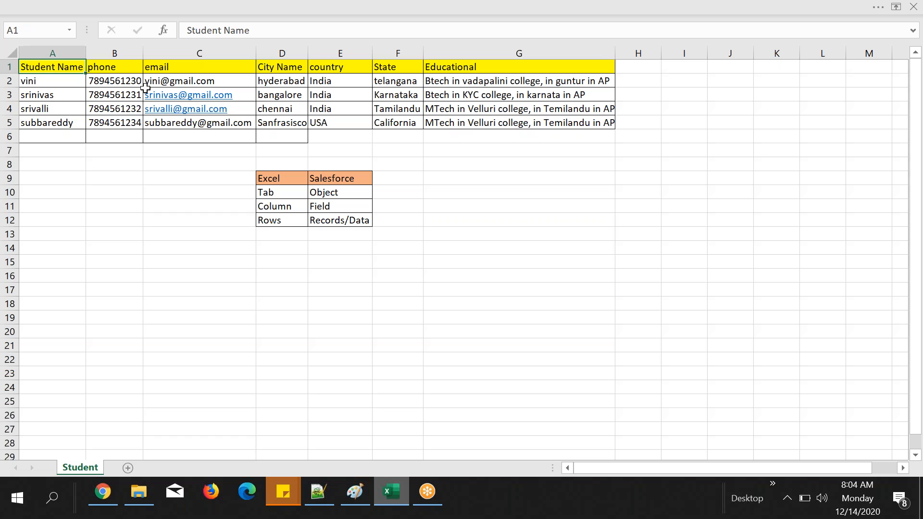
pyautogui.click(339, 193)
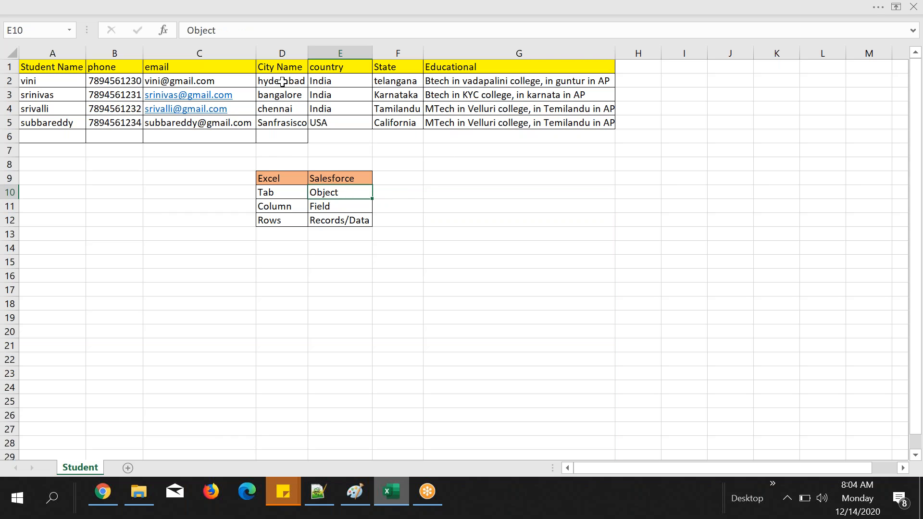
pyautogui.click(270, 211)
pyautogui.click(275, 222)
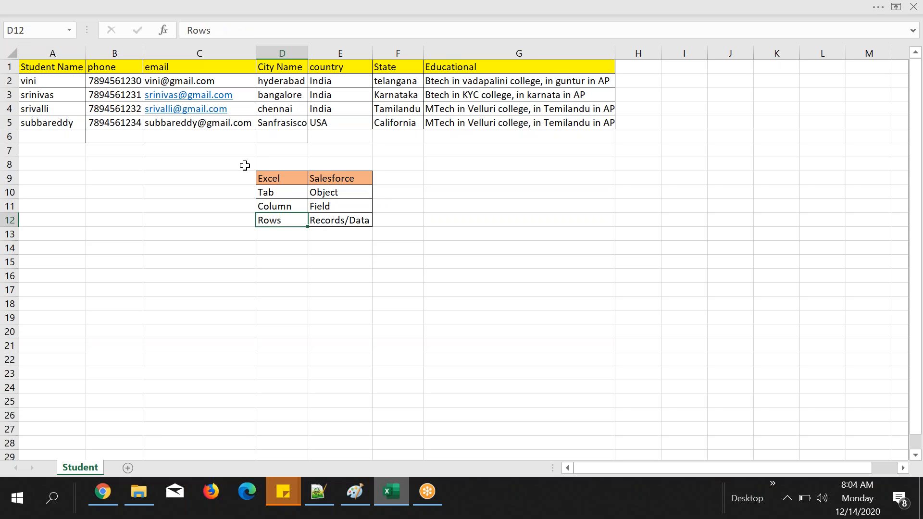
pyautogui.click(361, 230)
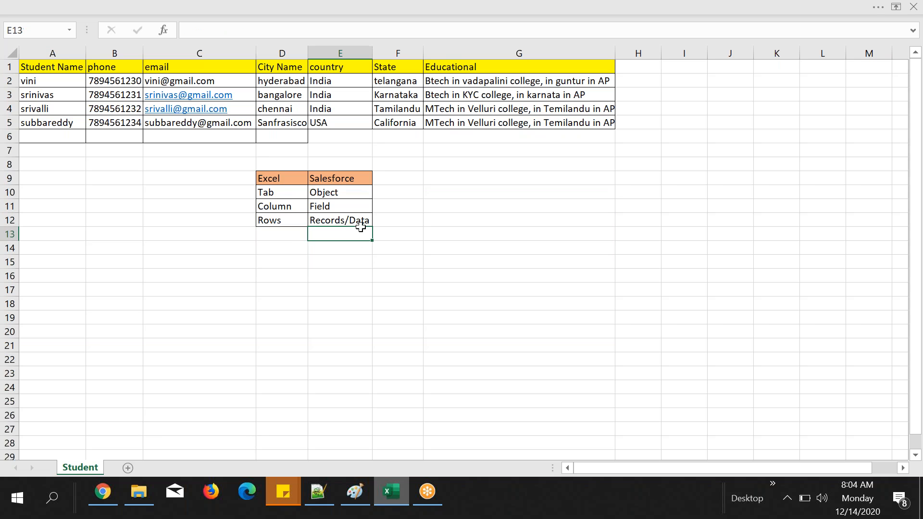
pyautogui.click(465, 177)
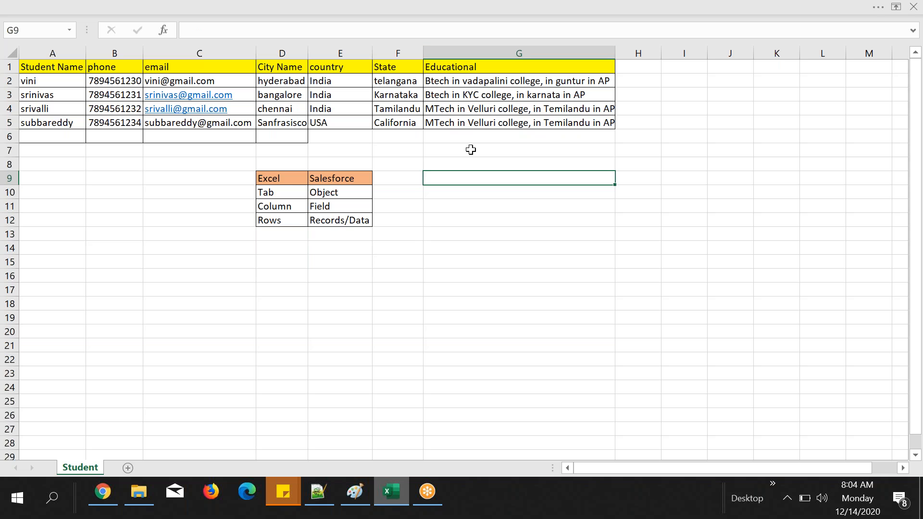
# Step: Examine the phone and email headings and the email, City Name and country values of the students in the sheet
pyautogui.click(112, 68)
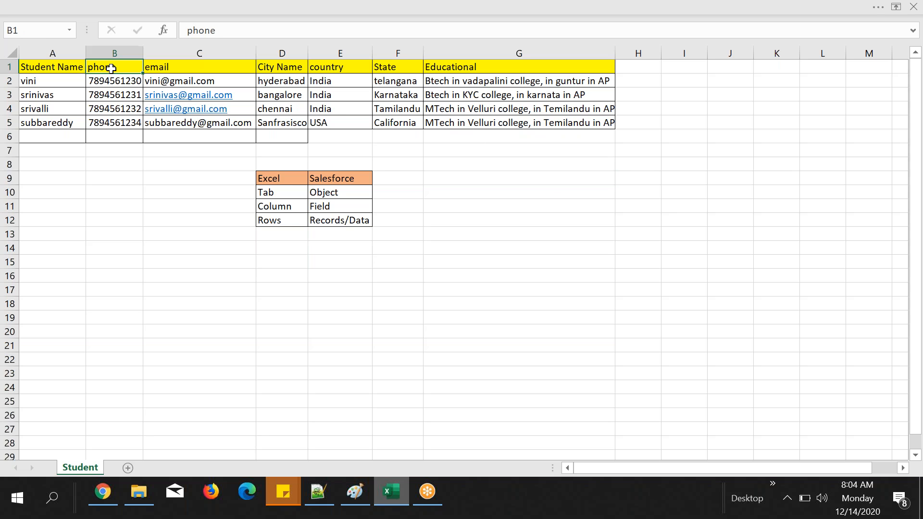
pyautogui.moveTo(111, 67); pyautogui.dragTo(146, 68)
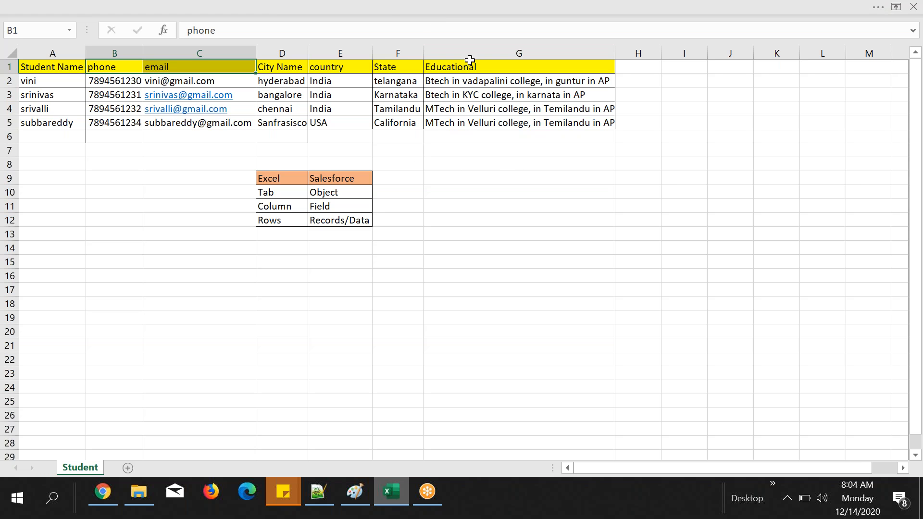
pyautogui.click(435, 190)
pyautogui.moveTo(231, 82); pyautogui.dragTo(243, 123)
pyautogui.moveTo(279, 82); pyautogui.dragTo(284, 123)
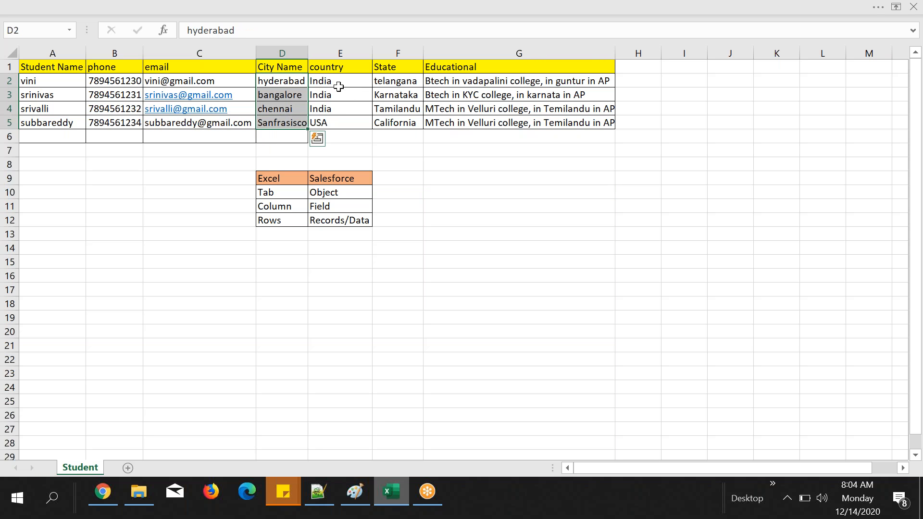
pyautogui.moveTo(339, 84); pyautogui.dragTo(346, 124)
pyautogui.click(389, 165)
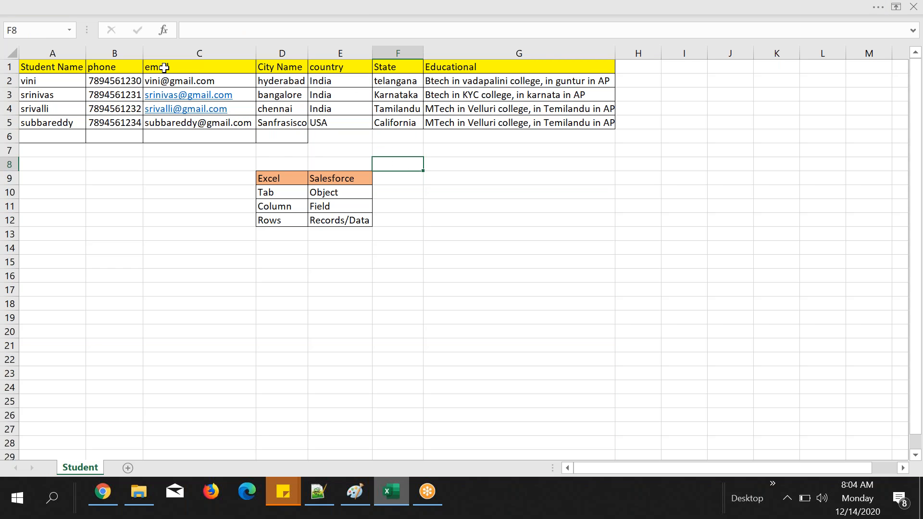
# Step: Switch to the Notepad++ notes and review the data types from phone to Picklist and the field notes below them
pyautogui.click(319, 491)
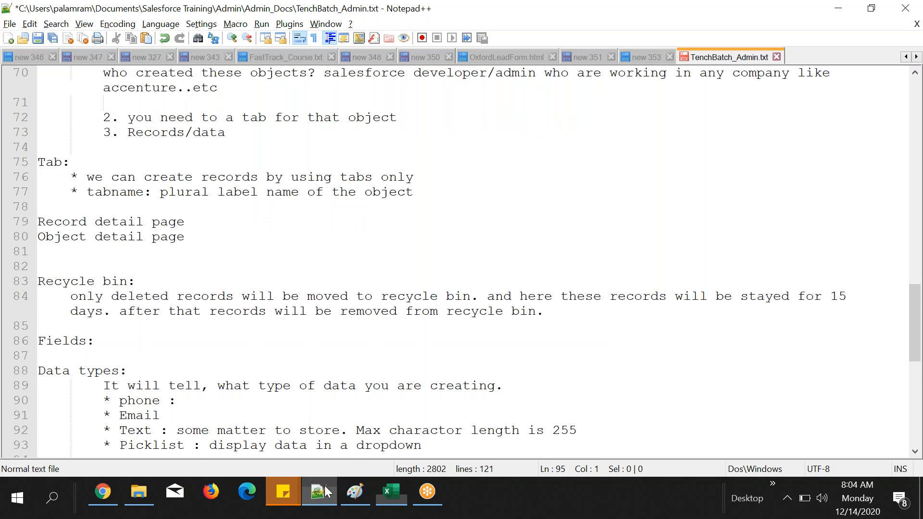
pyautogui.scroll(-3, 223, 268)
pyautogui.doubleClick(139, 266)
pyautogui.doubleClick(164, 311)
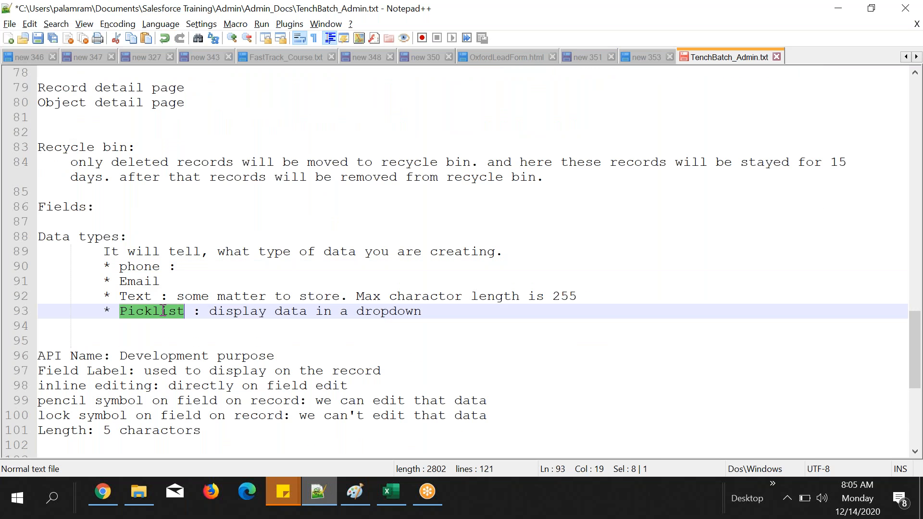
pyautogui.click(260, 331)
pyautogui.scroll(-2, 281, 340)
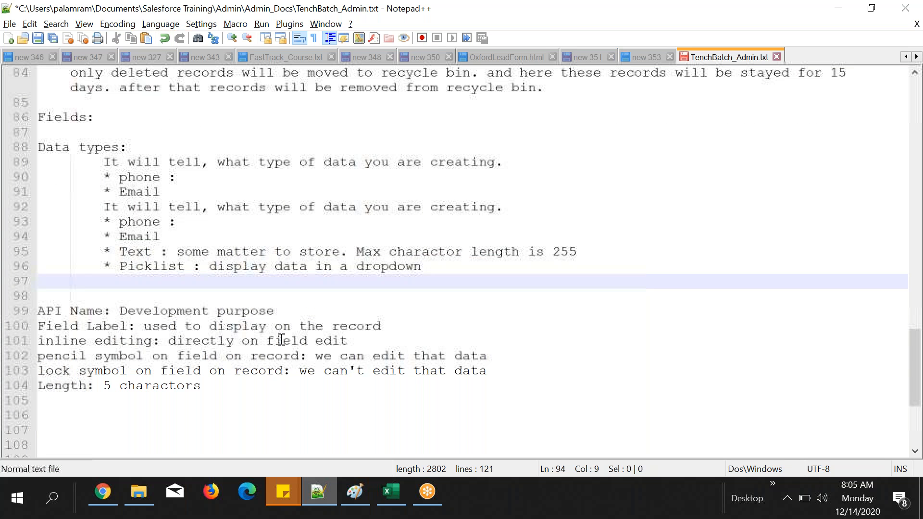
pyautogui.click(904, 15)
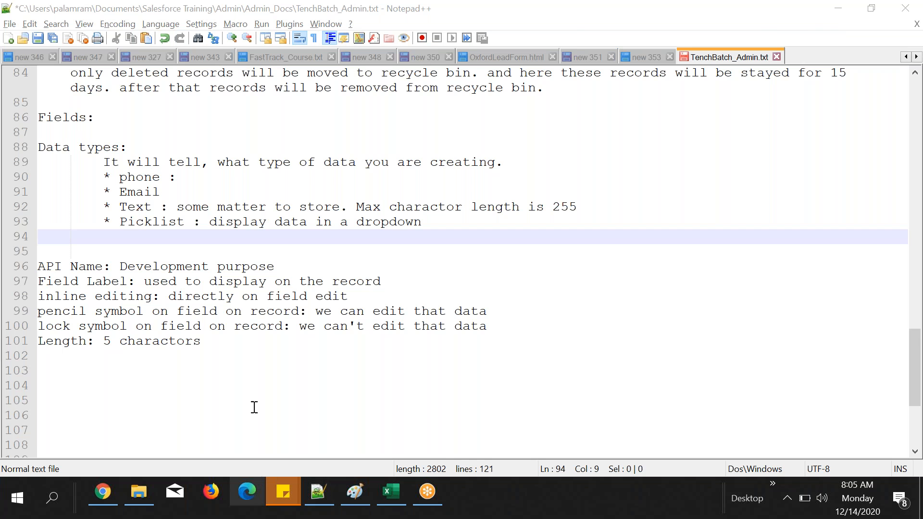
pyautogui.click(201, 345)
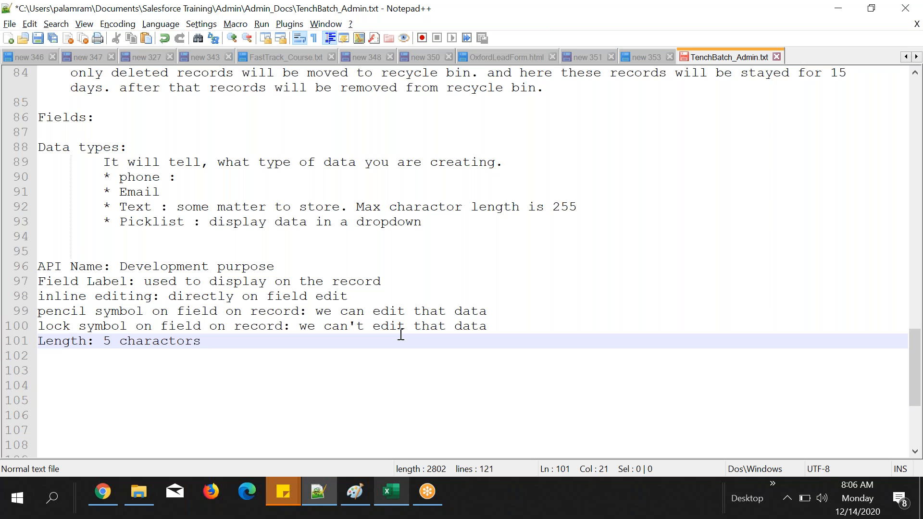
# Step: Switch to Chrome and open the form for adding new values to the Student object's Country picklist
pyautogui.click(102, 491)
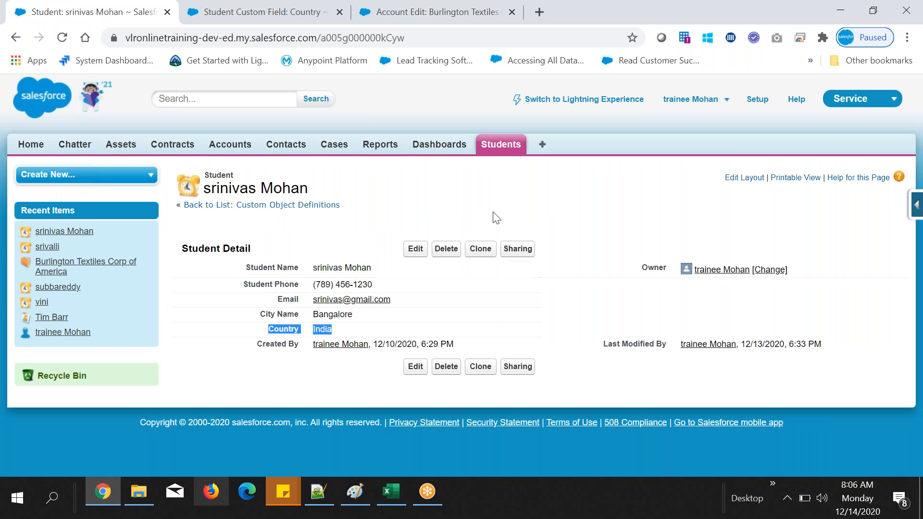
pyautogui.click(872, 29)
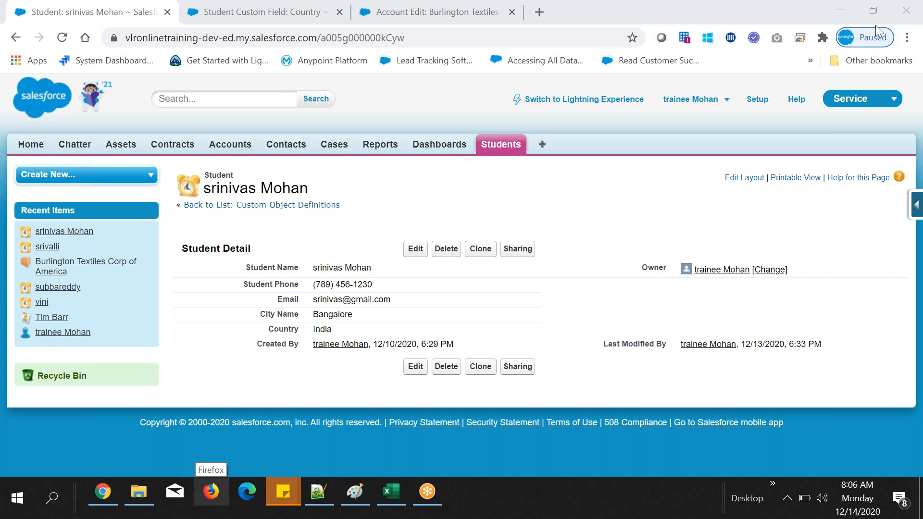
pyautogui.click(550, 225)
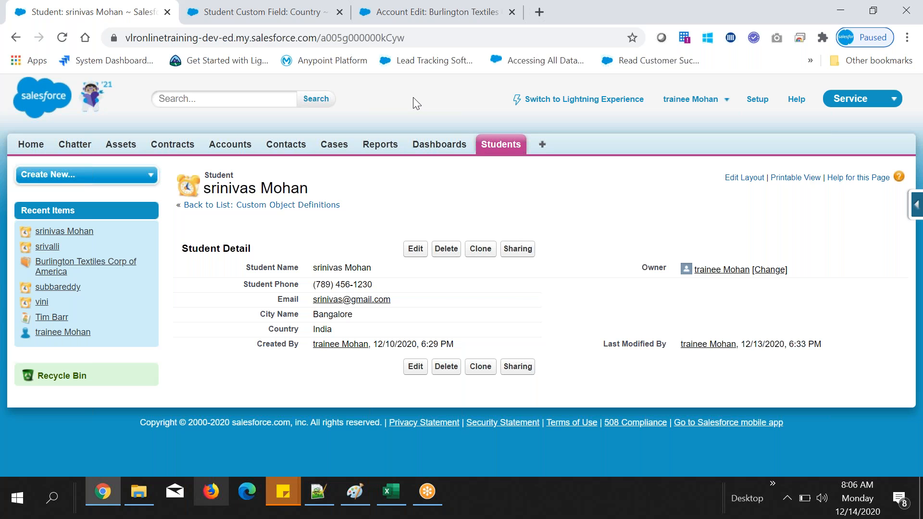
pyautogui.click(272, 7)
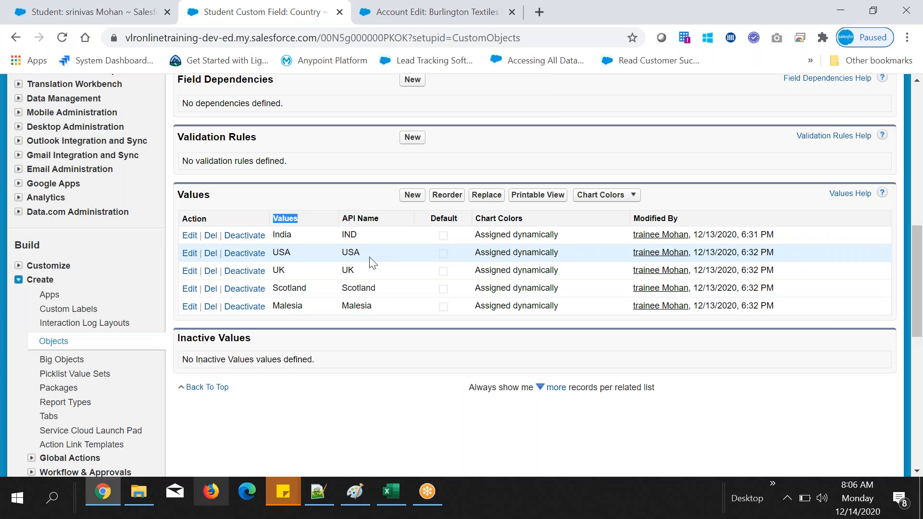
pyautogui.click(412, 198)
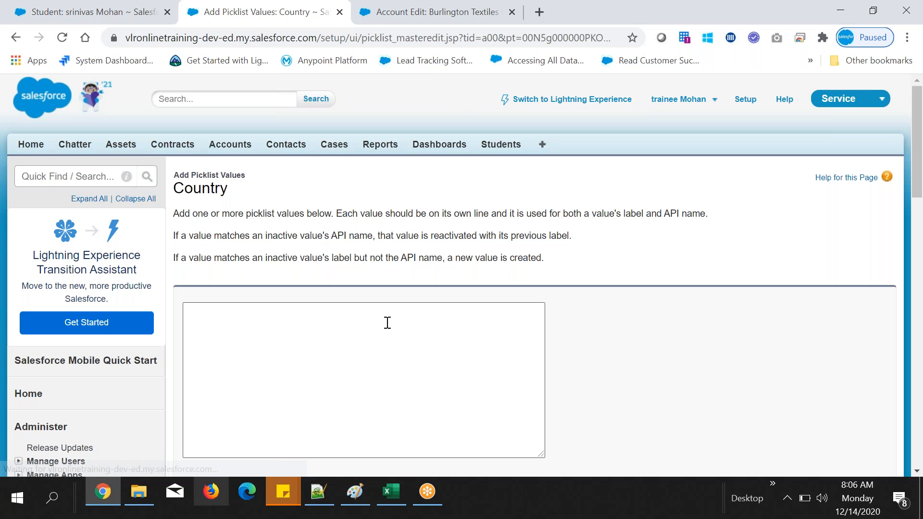
pyautogui.scroll(-1, 387, 323)
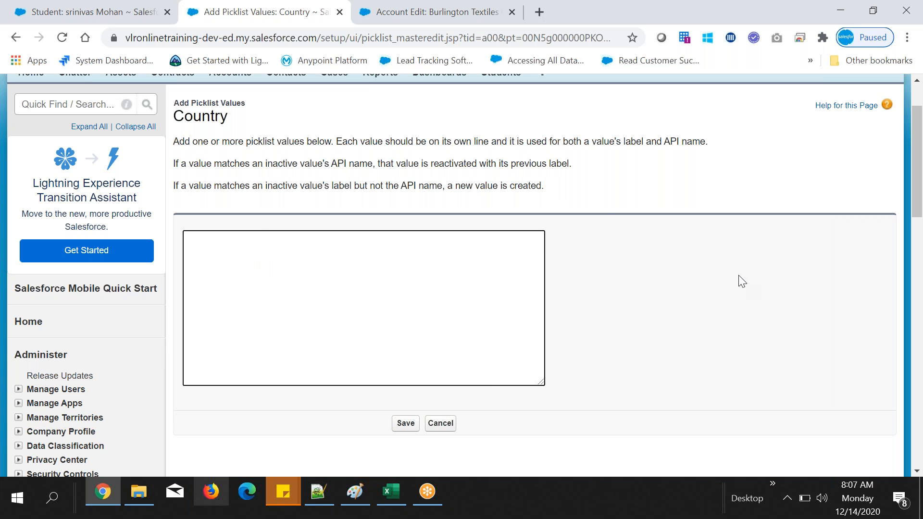
pyautogui.click(908, 16)
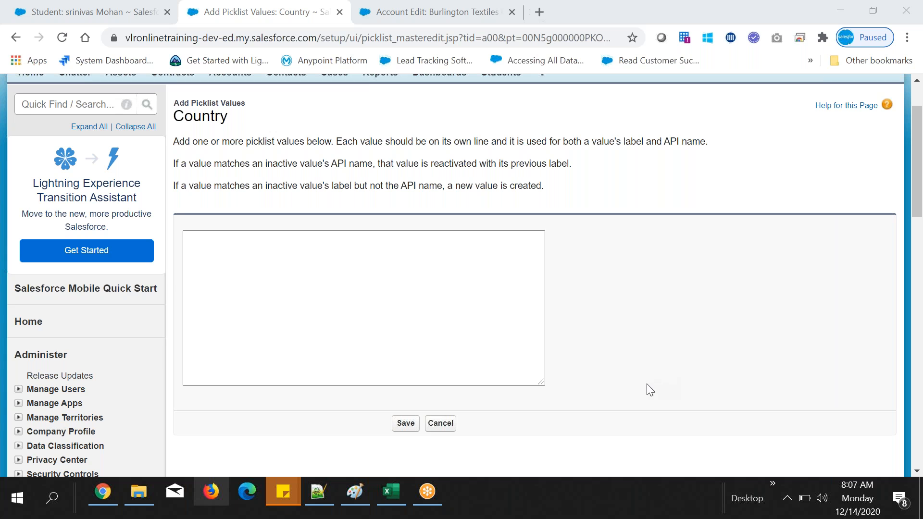
pyautogui.click(313, 243)
pyautogui.click(424, 265)
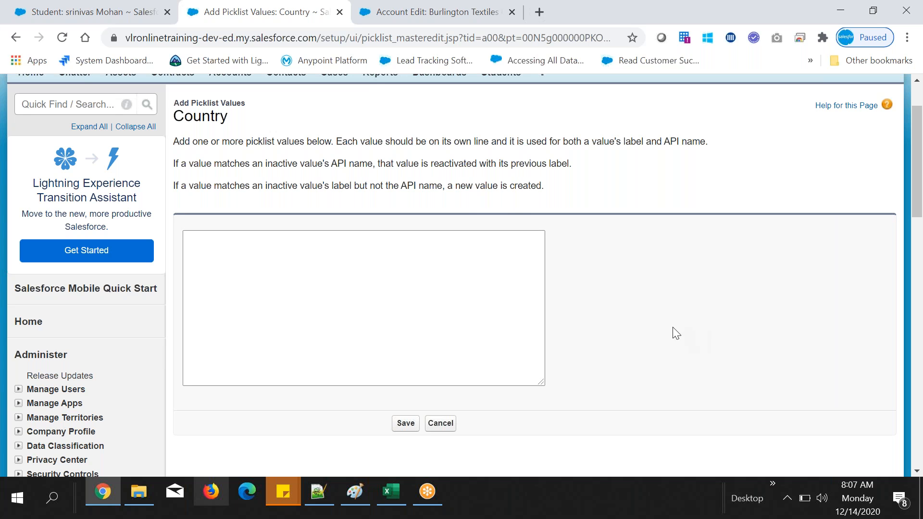
pyautogui.click(840, 13)
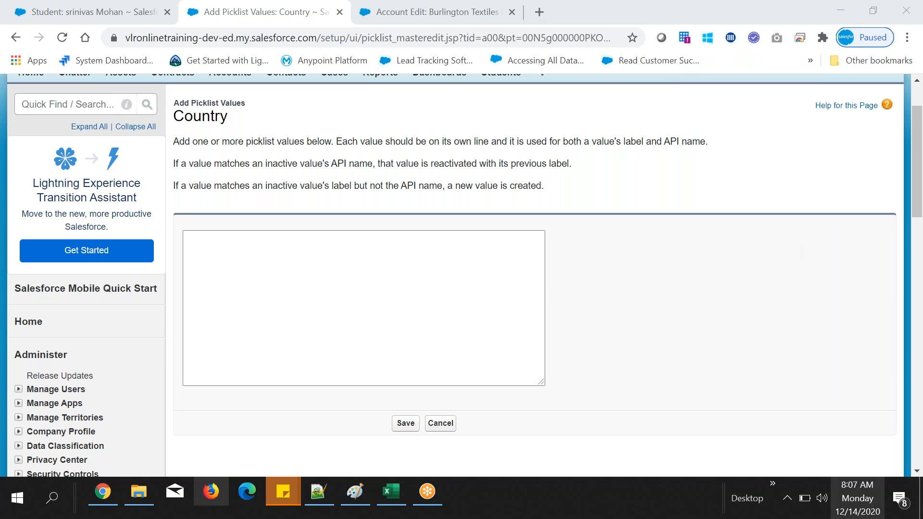
pyautogui.click(391, 238)
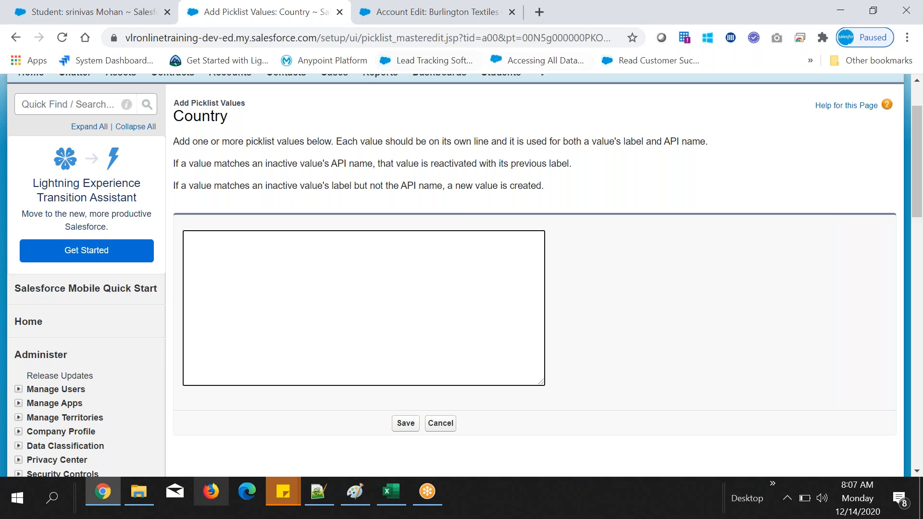
pyautogui.click(906, 16)
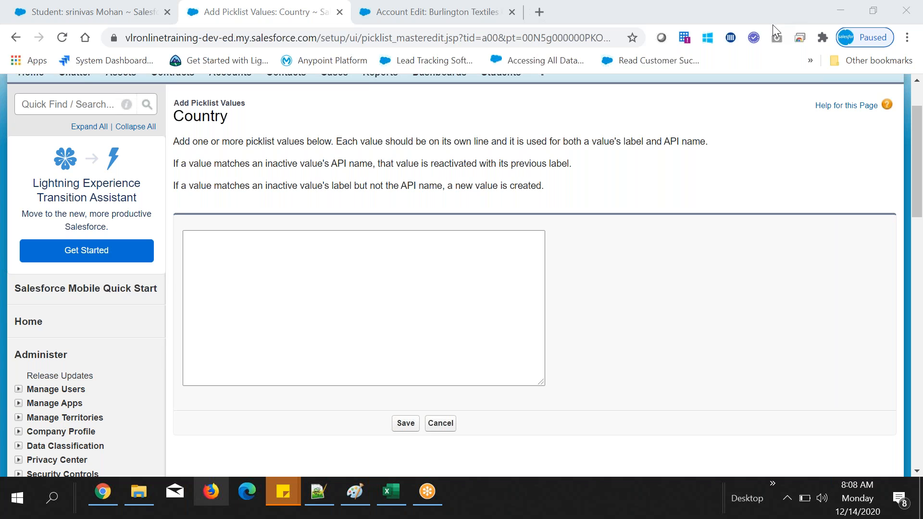
pyautogui.scroll(3, 571, 226)
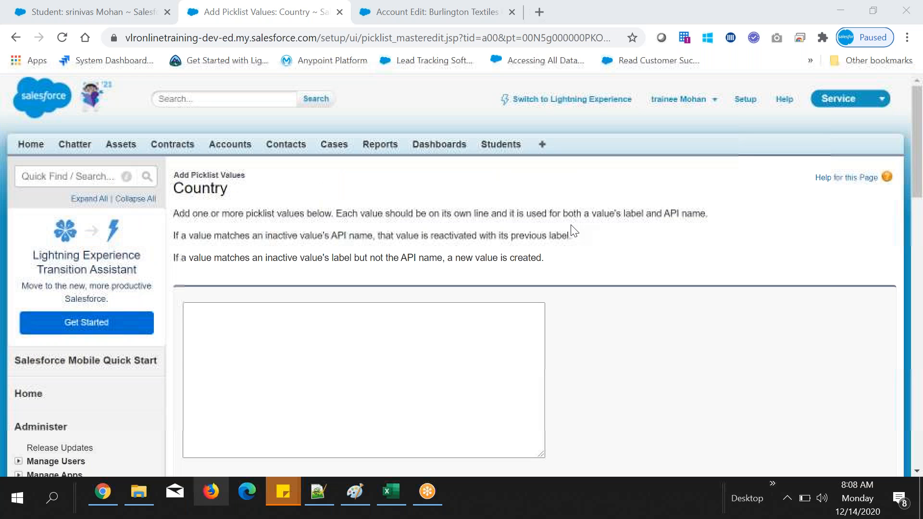